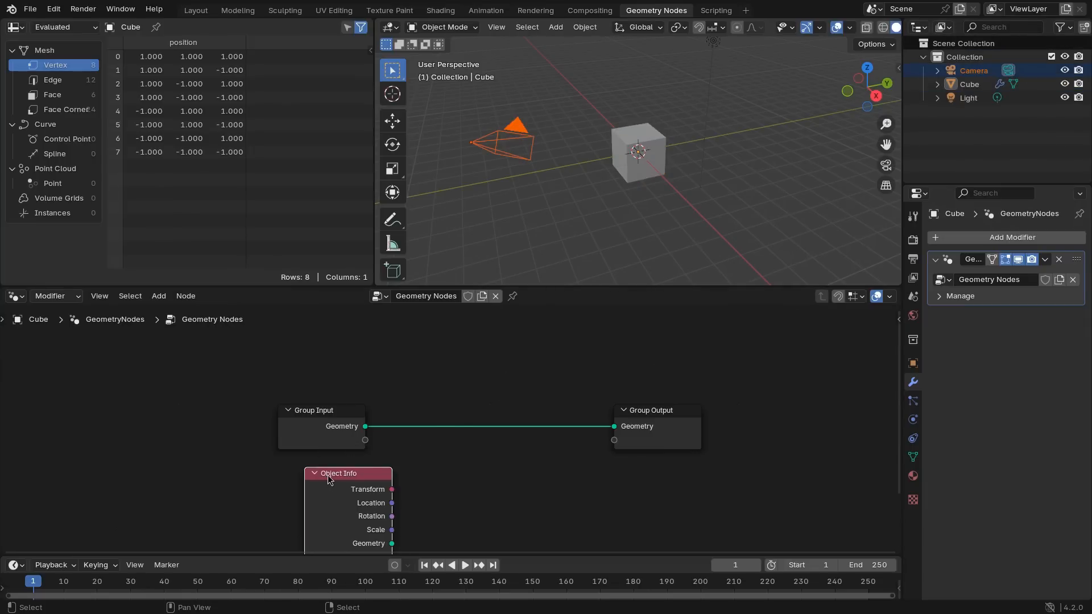
Step: Position the Object Info node below Group Input and insert a Transform Geometry node between Group Input and Group Output
left_click(391, 392)
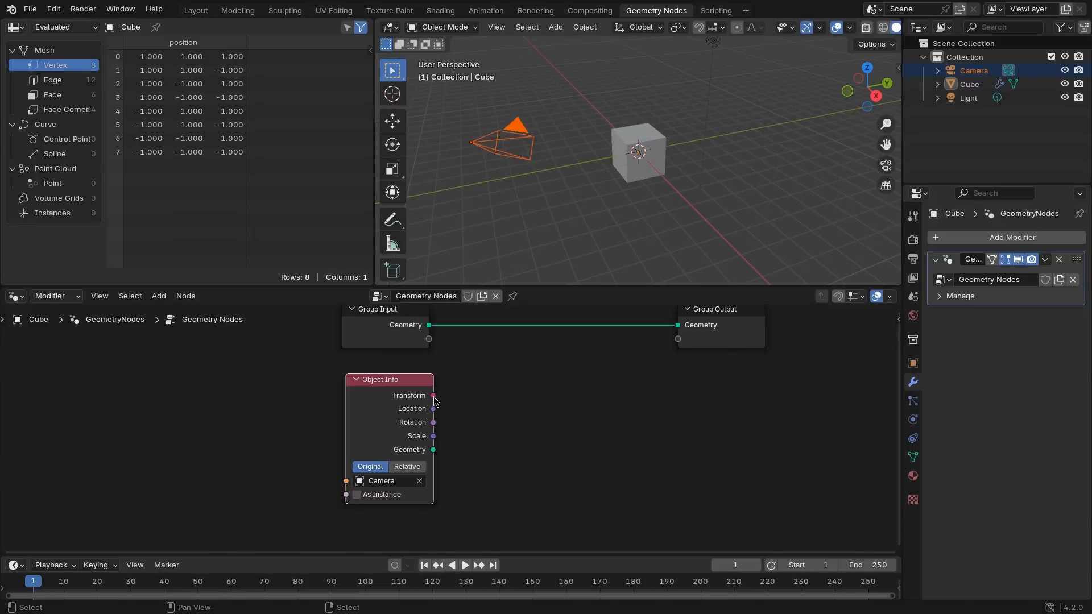
left_click_drag(433, 396, 393, 395)
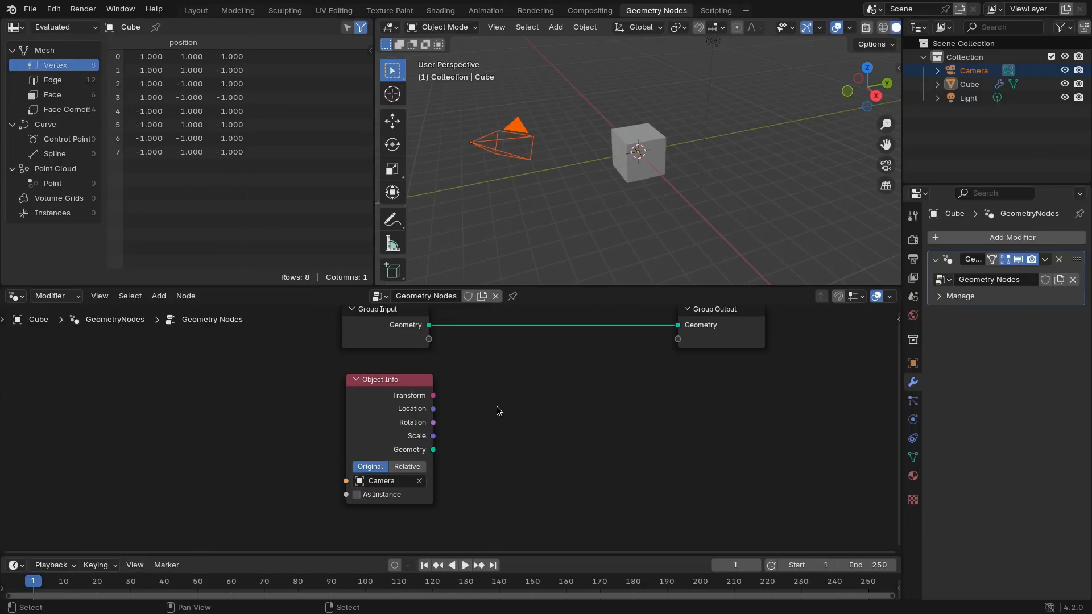
middle_click_drag(505, 408, 394, 426)
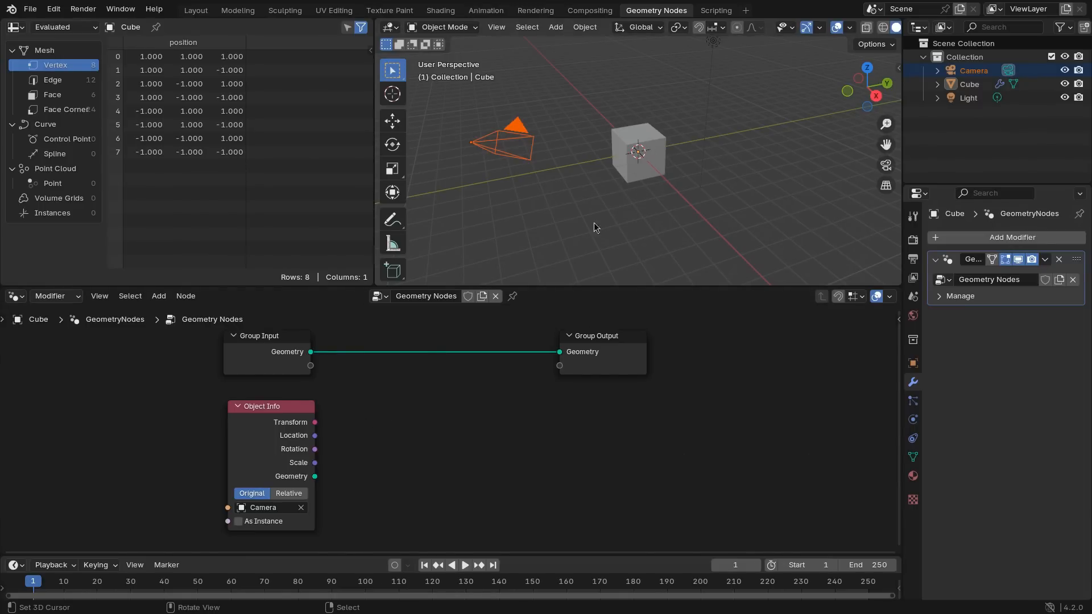
key("shift+a")
type("tr")
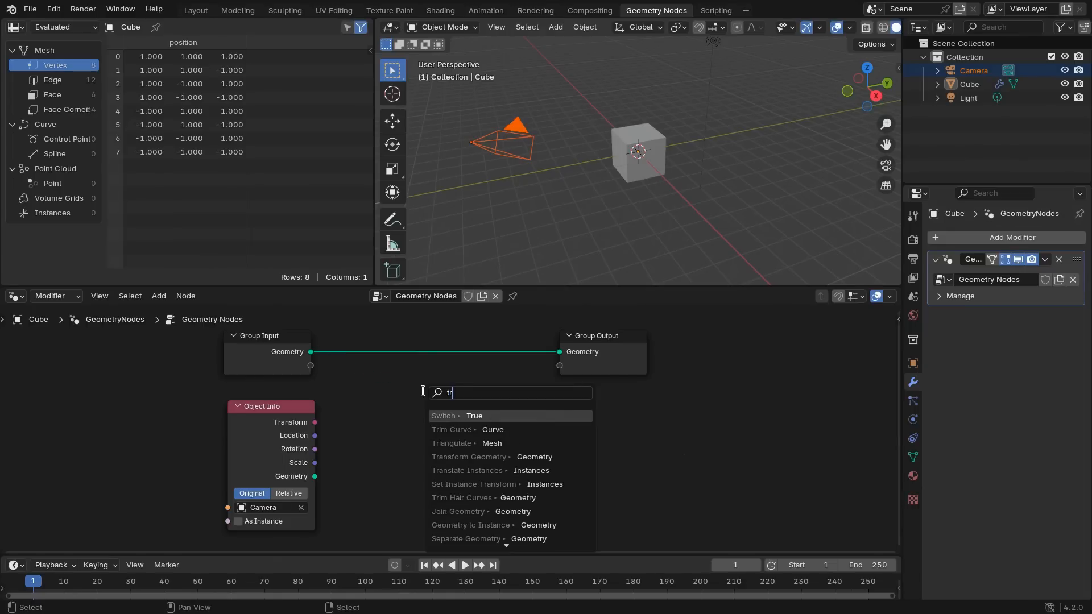
type("ans")
key("Return")
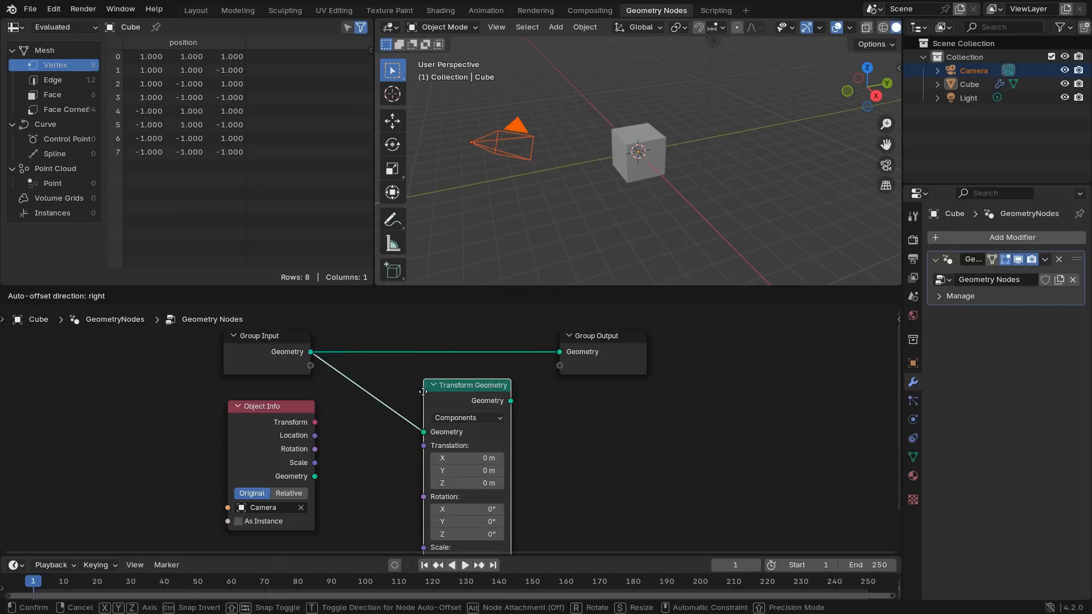
left_click(414, 336)
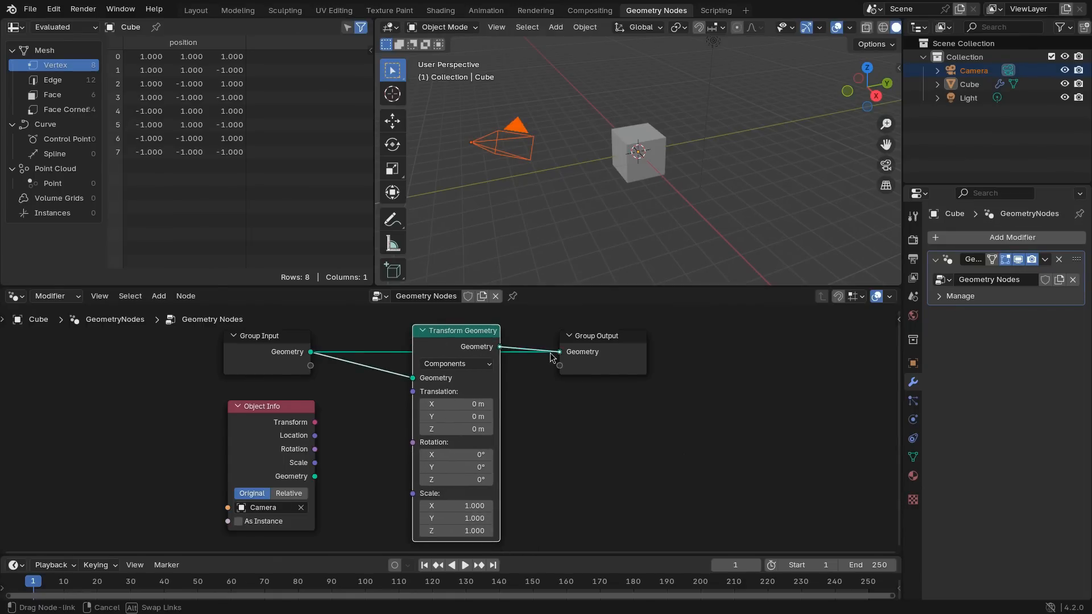
Step: Set the Transform Geometry mode to Matrix and connect the Object Info Transform output to its Transform input
left_click(455, 363)
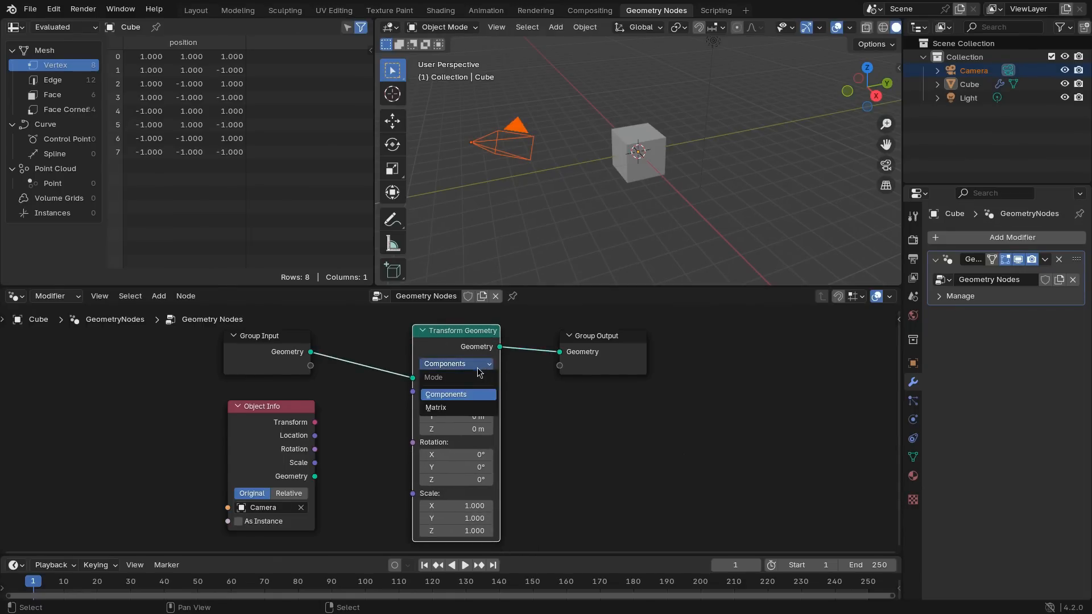
left_click(445, 409)
left_click(445, 413)
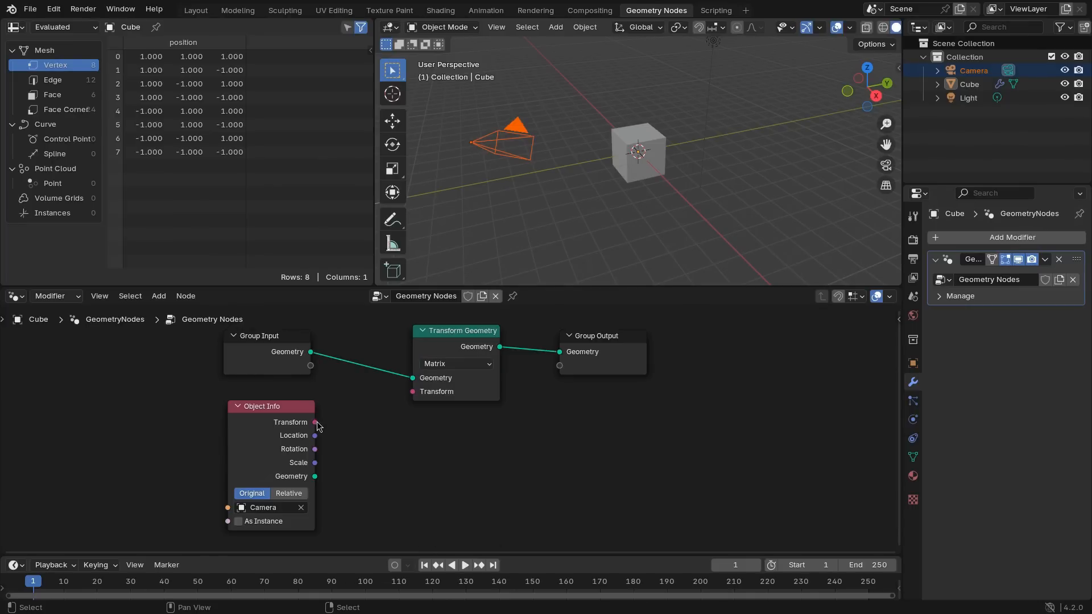
left_click_drag(314, 422, 417, 396)
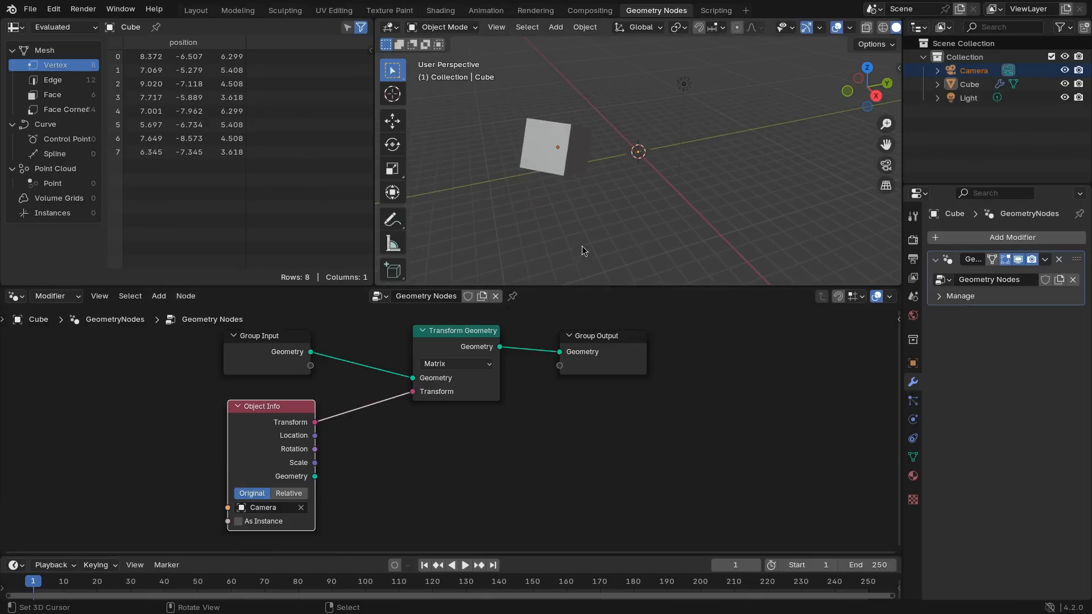
Step: Move the camera to about X 8.4 m, Y -4.03 m, Z 5.41 m and freely rotate it to about 94.2°, -4°, -7.5°
left_click(975, 71)
key("g")
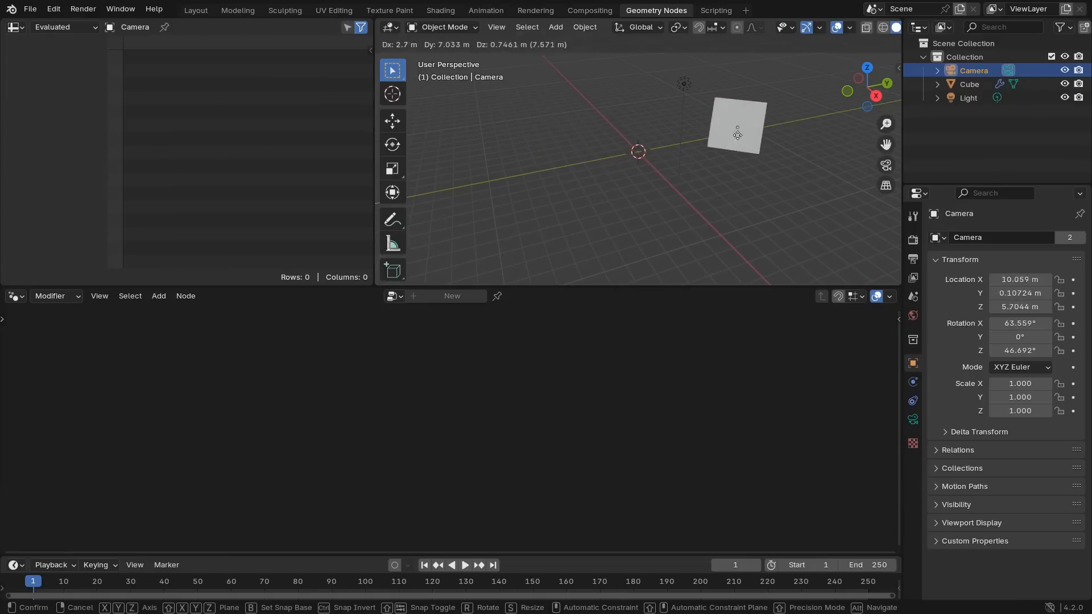
left_click(668, 157)
key("r")
key("r")
left_click(629, 172)
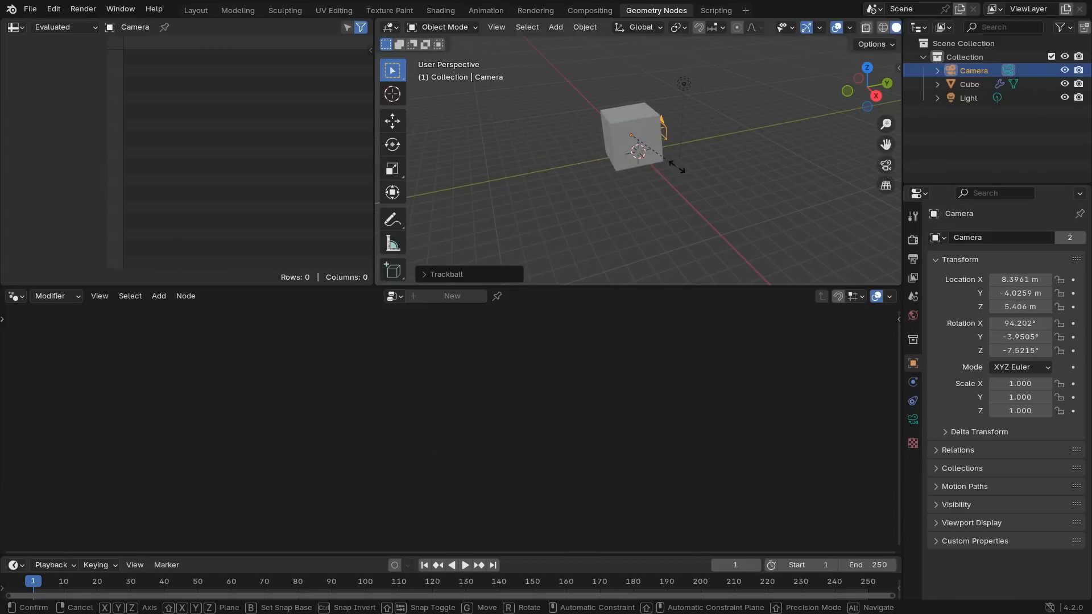
Step: Scale the camera uniformly to about 1.54 and freely rotate it to about 112°, 11.5°, -46.8°
key("s")
left_click(717, 169)
key("r")
key("r")
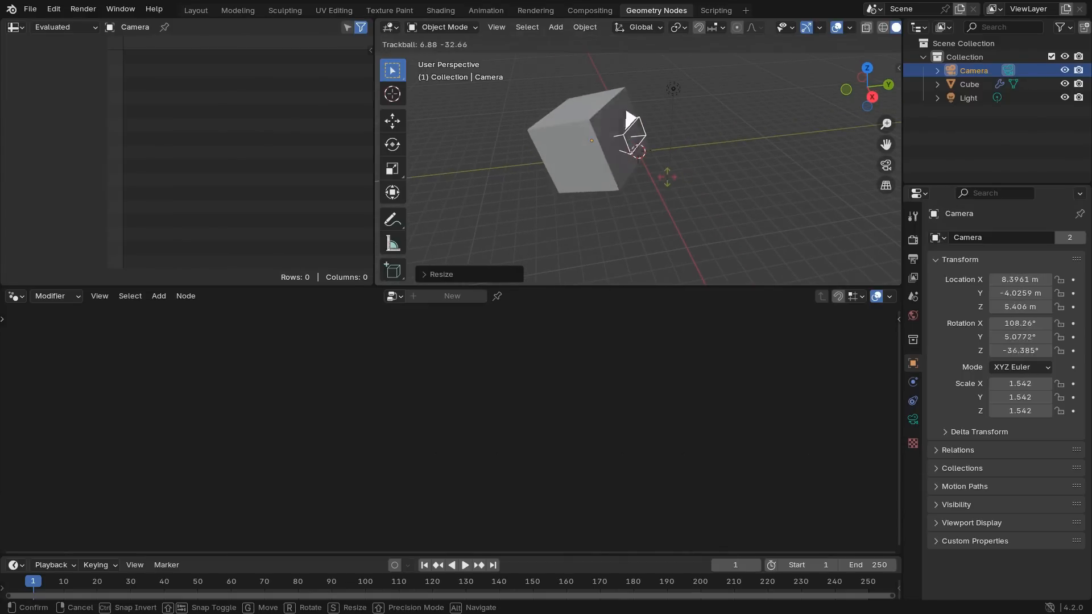
left_click(655, 183)
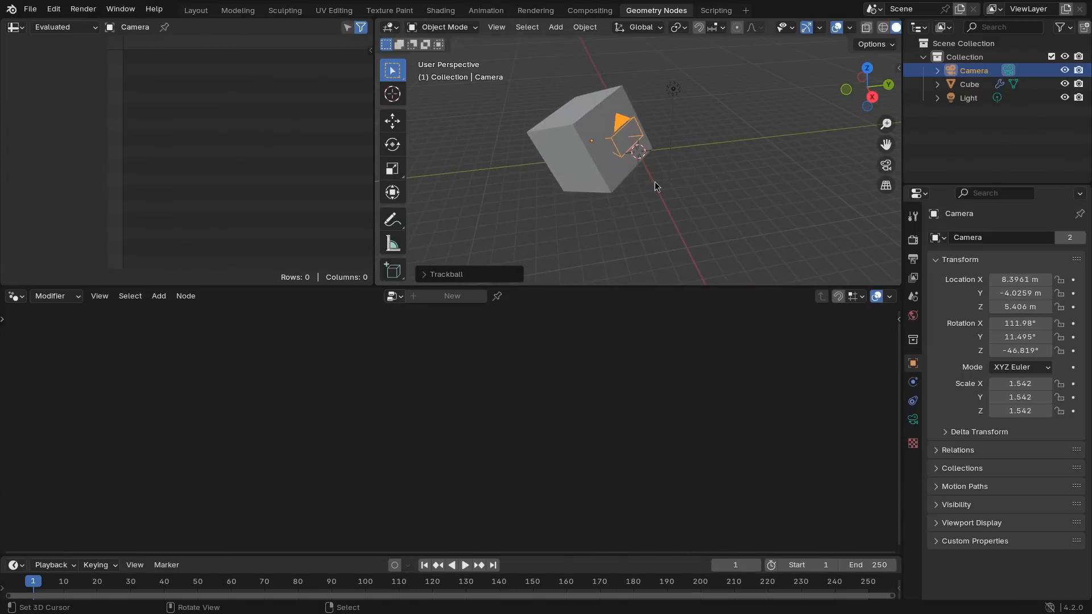
Step: Select the cube and shift the Transform Geometry and Group Output nodes further from Object Info to make room between them
left_click(604, 173)
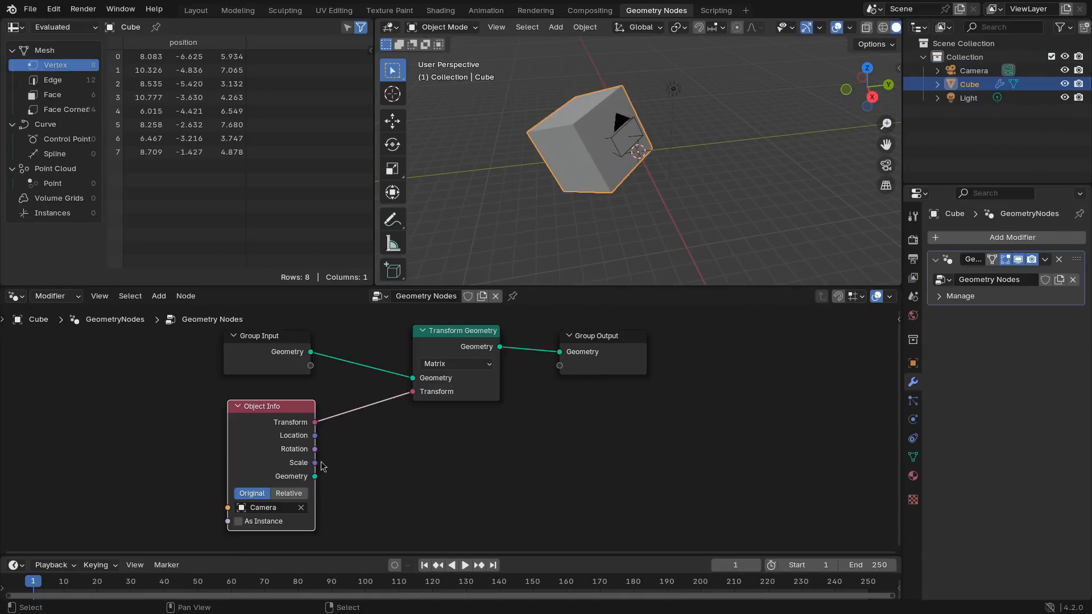
mouse_move(315, 423)
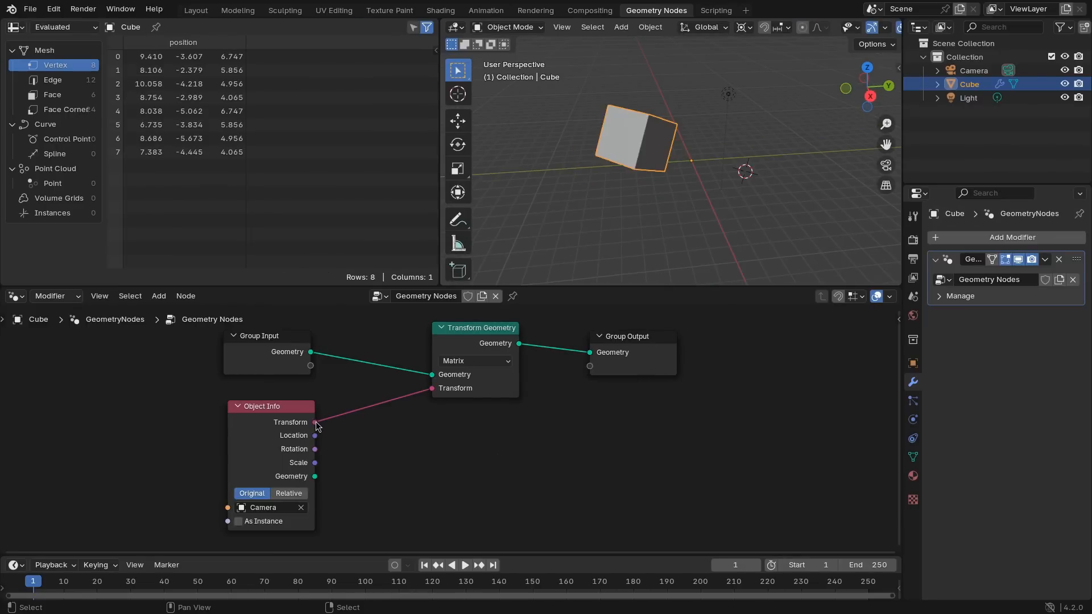
left_click_drag(407, 329, 597, 369)
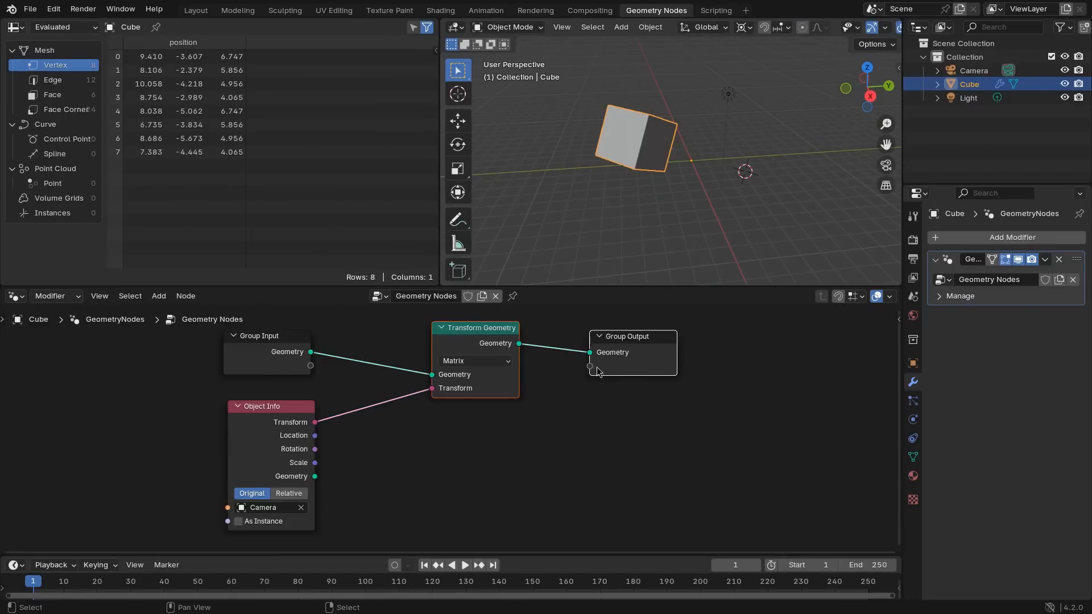
key("g")
left_click(543, 368)
left_click(444, 381)
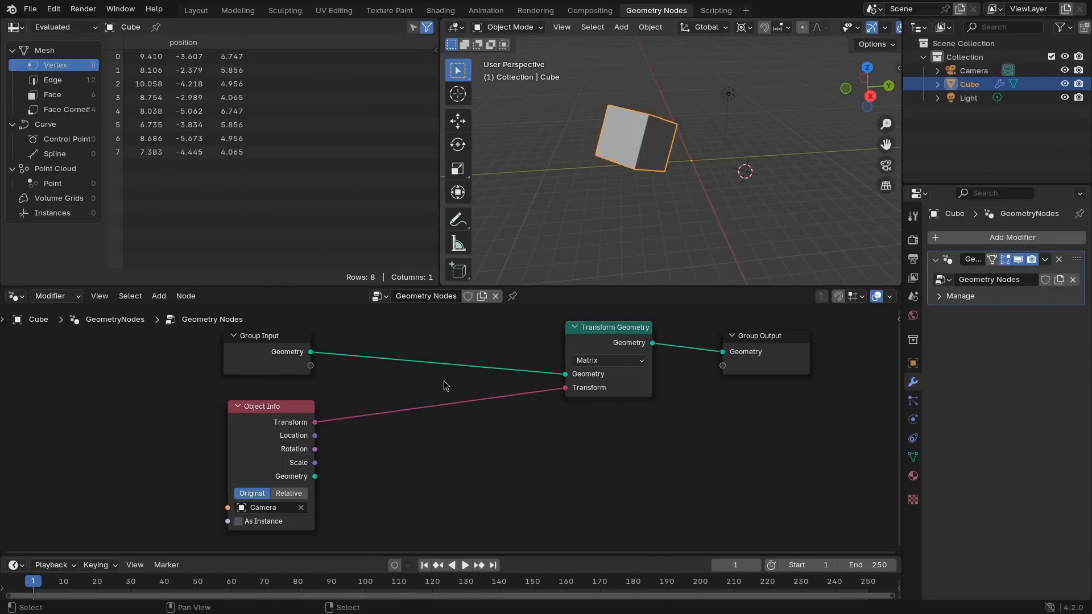
Step: Add a Combine Transform node next to the Object Info node
key("shift+a")
mouse_move(435, 372)
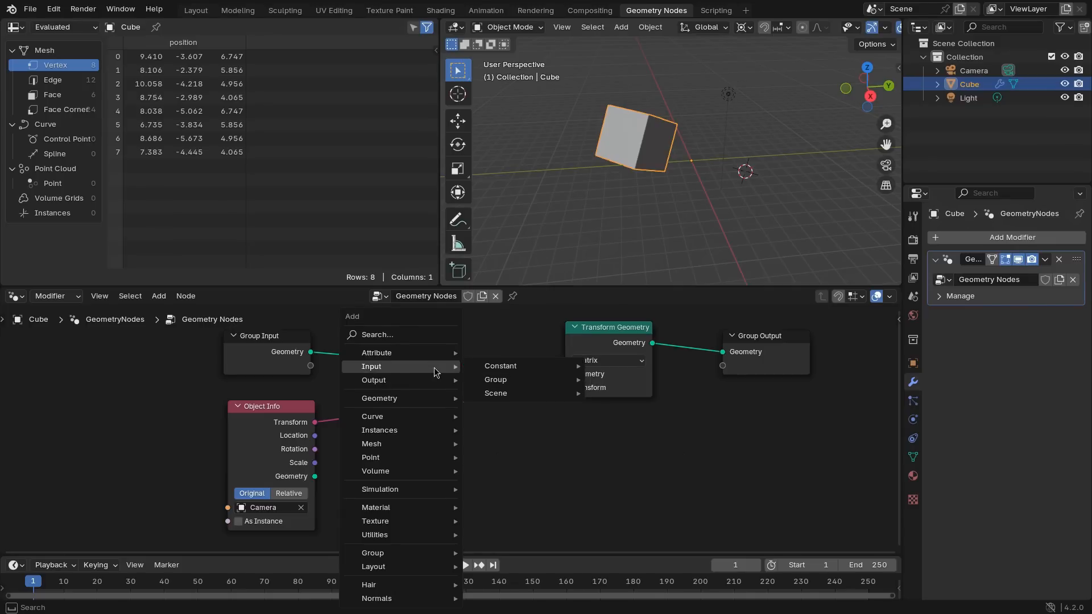
type("combine")
key("Down")
key("Down")
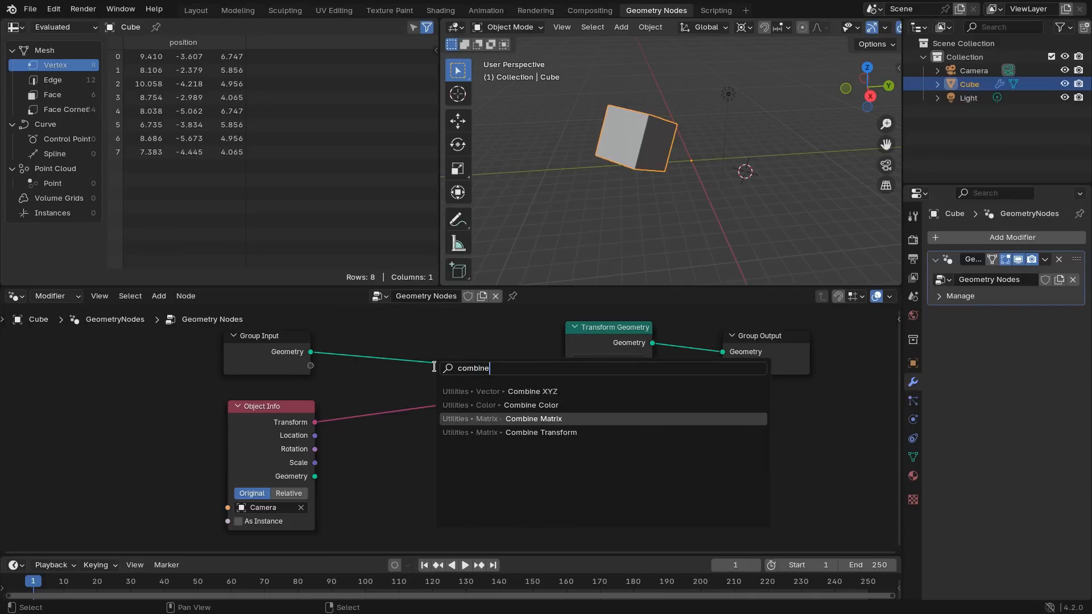
key("Down")
key("Return")
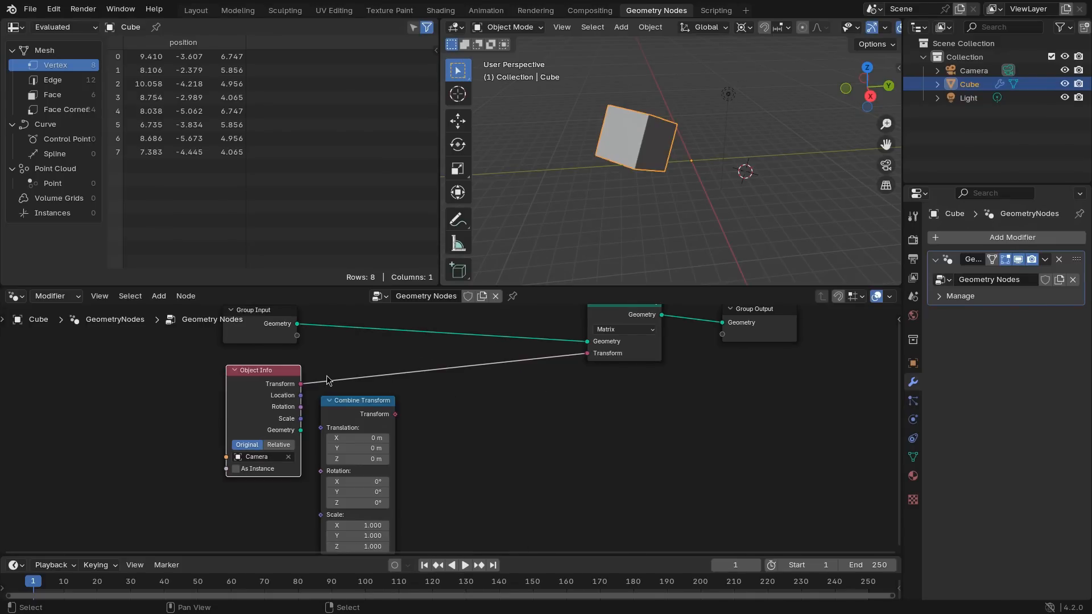
Step: Add a Multiply Matrices node fed by the Object Info Transform and connect its result to Transform Geometry's Transform input
left_click_drag(301, 384, 436, 388)
type("mult")
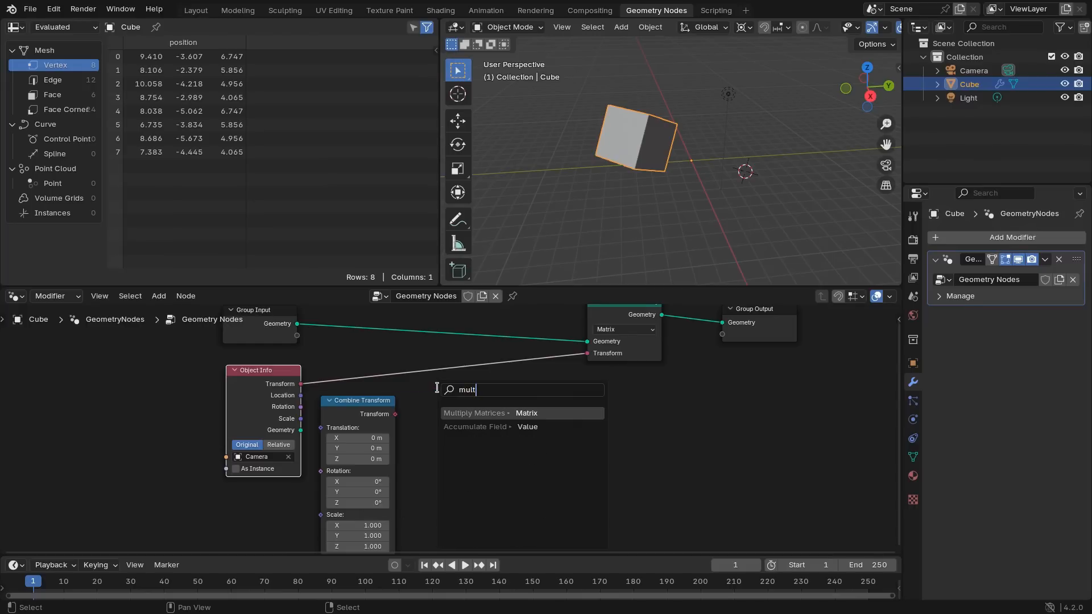
key("Return")
left_click(498, 415)
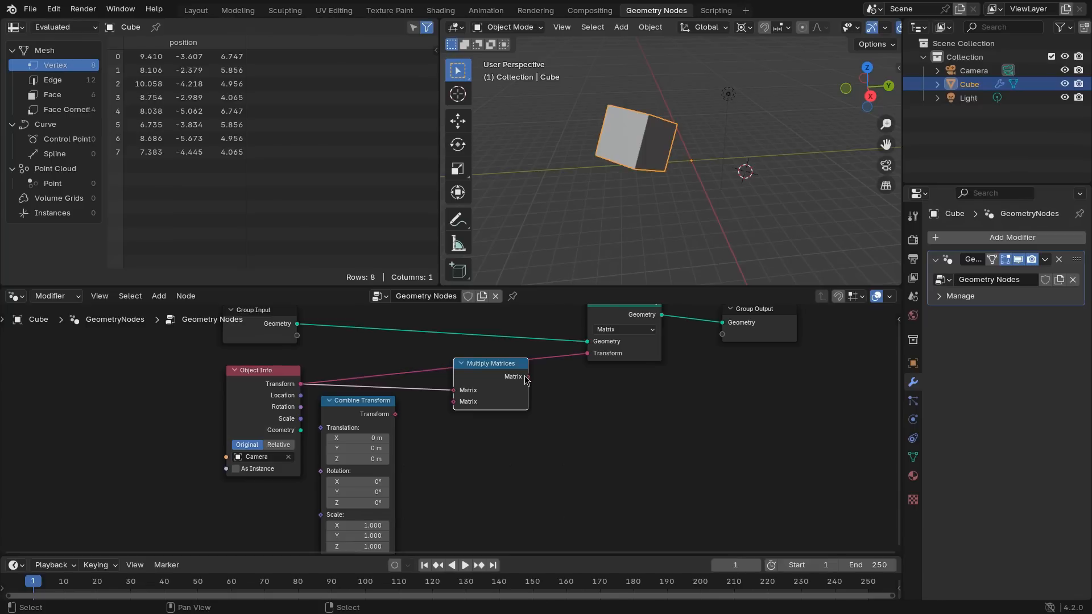
left_click_drag(528, 376, 586, 353)
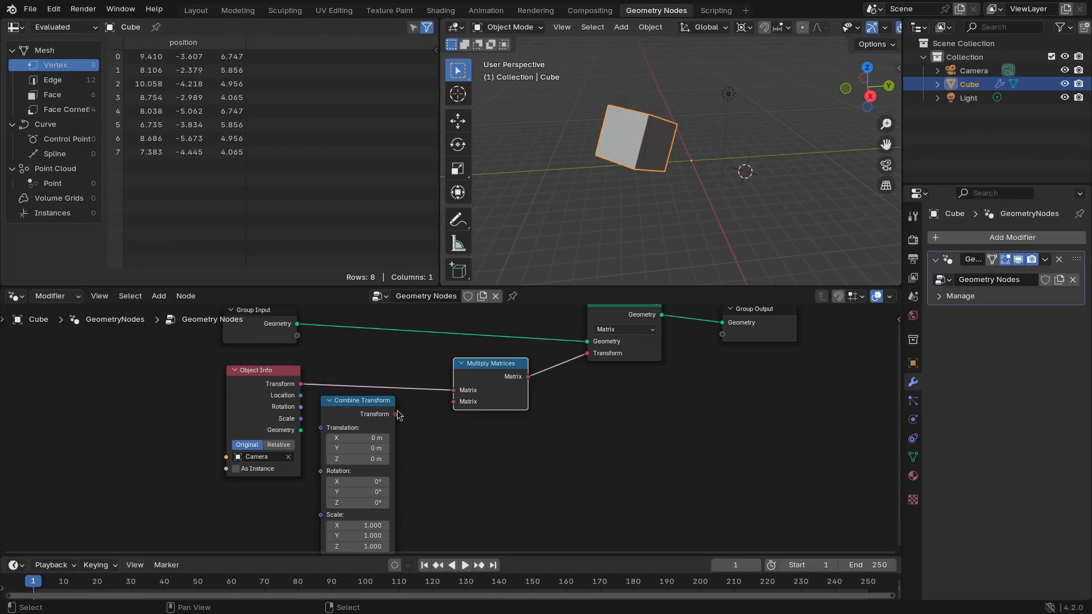
Step: Connect Combine Transform to the second Multiply Matrices input and set its X translation to 2.8 m
left_click_drag(395, 414, 472, 371)
scroll(438, 425, "up", 1)
mouse_move(356, 439)
left_mouse_down()
mouse_move(381, 438)
mouse_move(343, 439)
mouse_move(392, 439)
mouse_move(337, 450)
mouse_move(351, 451)
left_mouse_up()
middle_click_drag(609, 250, 622, 267)
Step: Try a small move and free rotation of the camera to test the offset cube, and reselect the cube
left_click(681, 173)
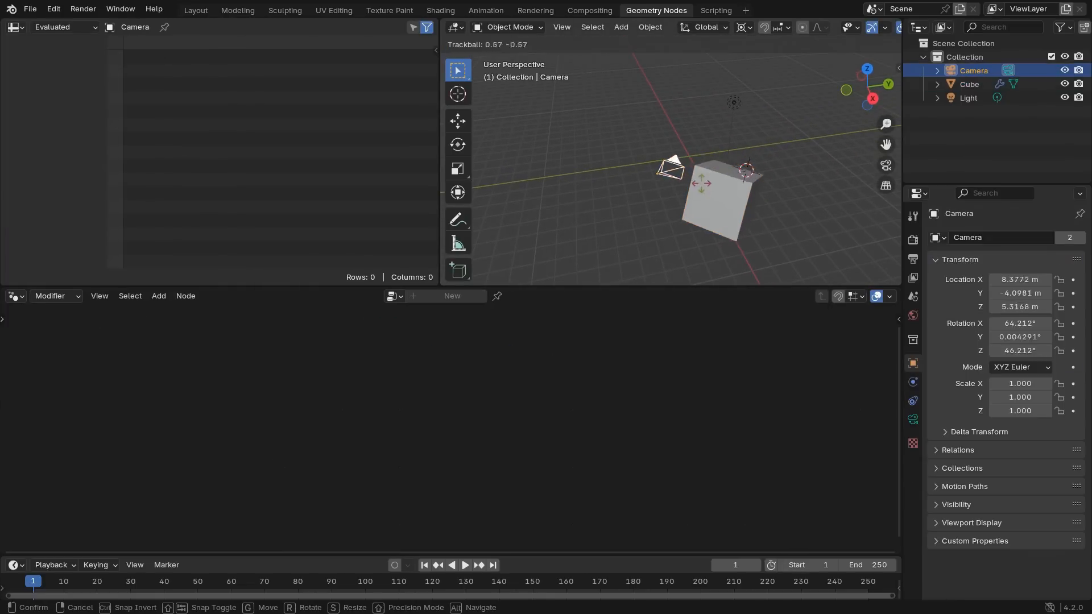
left_click(718, 197)
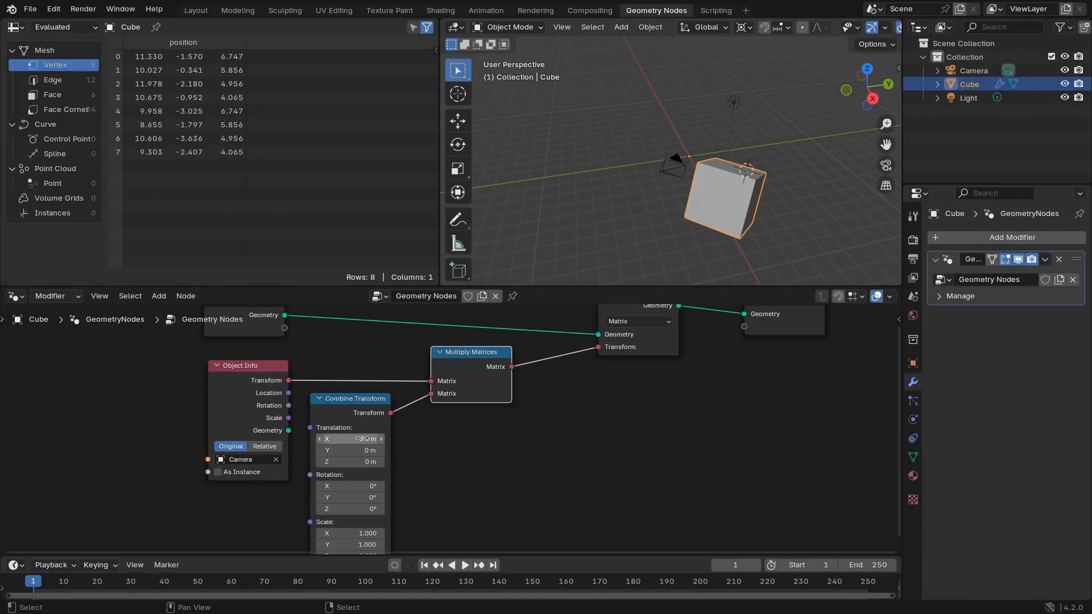
mouse_move(346, 439)
left_mouse_down()
mouse_move(282, 438)
mouse_move(373, 439)
mouse_move(346, 439)
left_mouse_up()
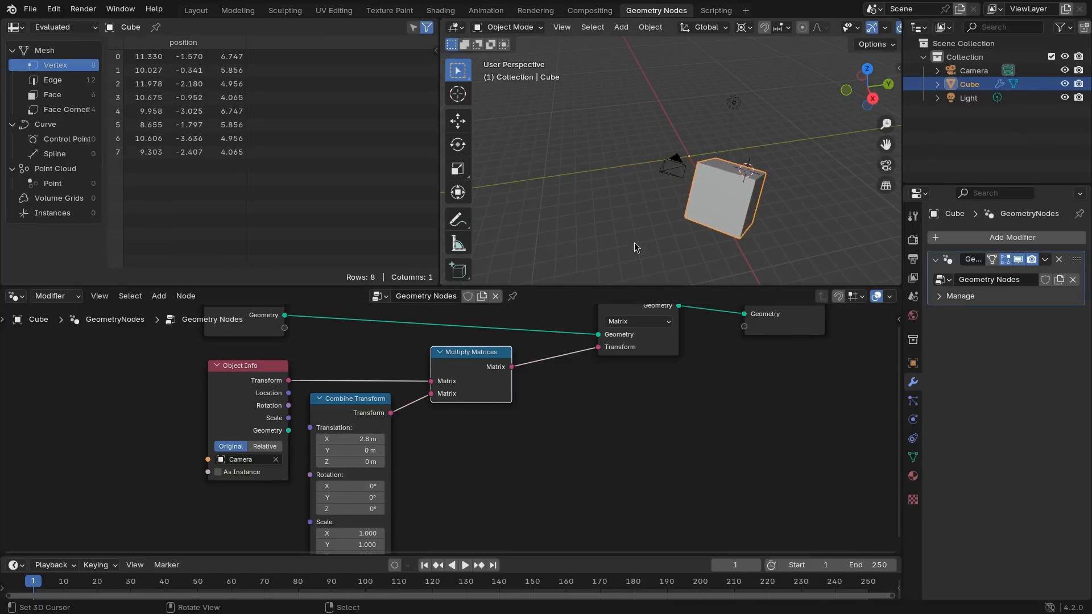
mouse_move(709, 190)
middle_mouse_down()
mouse_move(762, 210)
mouse_move(725, 175)
middle_mouse_up()
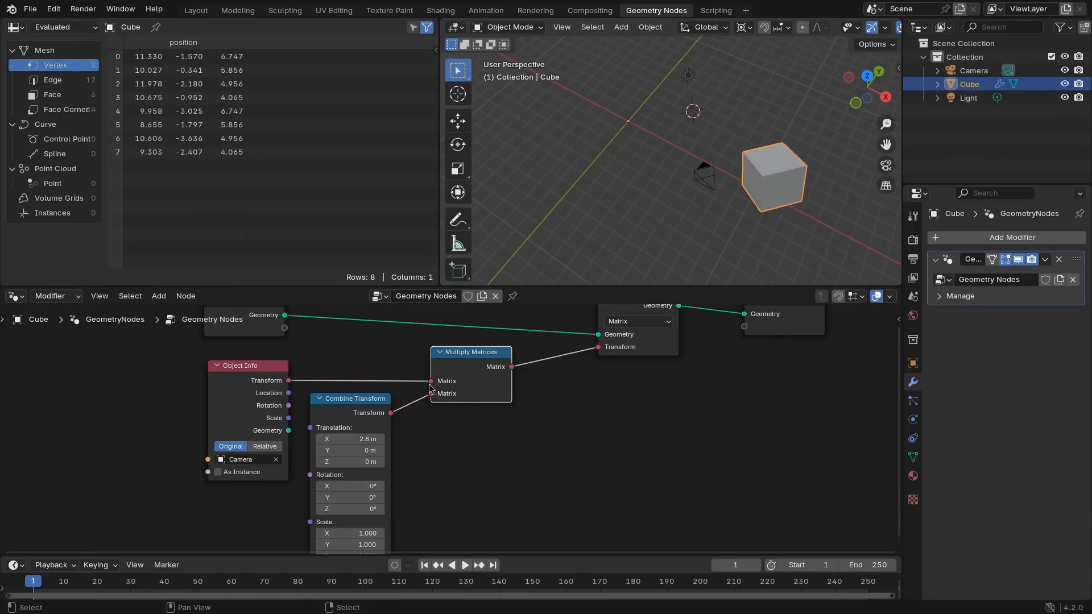
Step: Set the Combine Transform node's X translation to 3.7 m
left_click(243, 389)
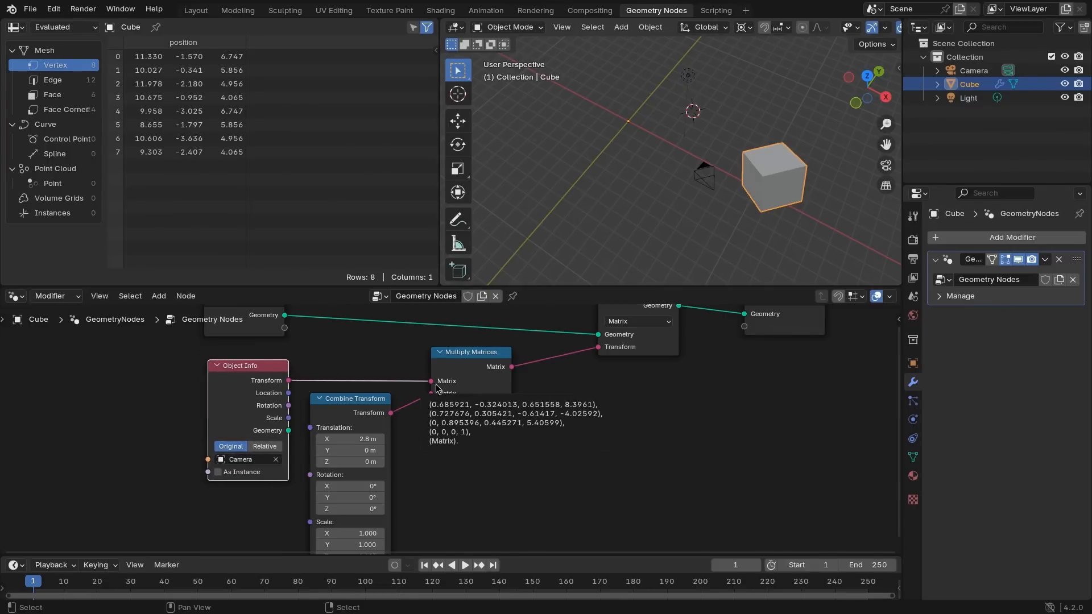
left_click(367, 417)
scroll(367, 418, "up", 2)
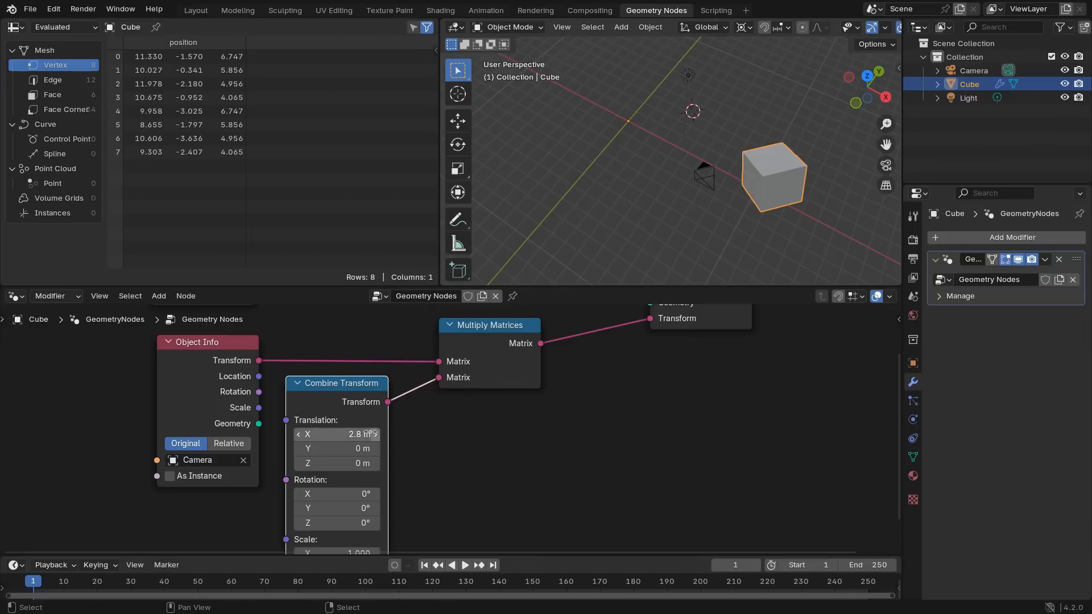
scroll(701, 213, "up", 2)
middle_click_drag(701, 212, 681, 201)
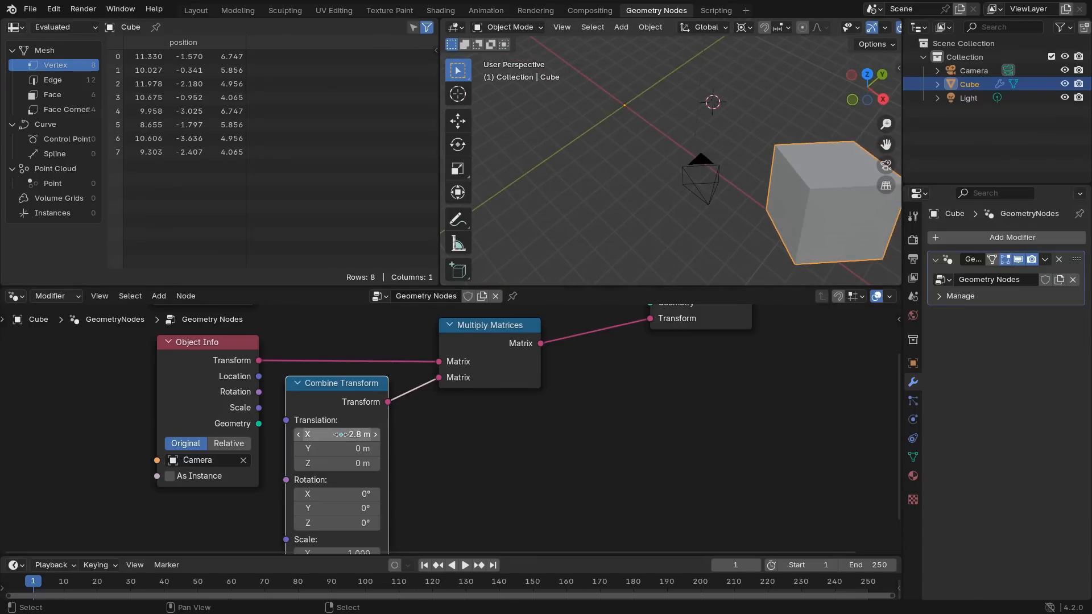
left_click_drag(341, 434, 369, 434)
scroll(402, 428, "down", 3)
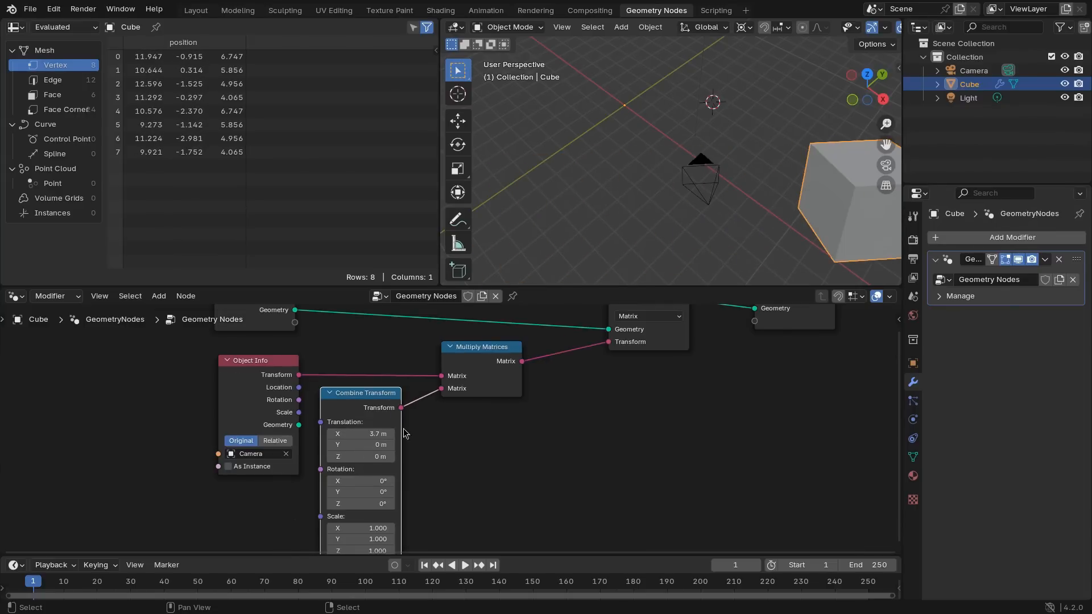
Step: Swap the two Multiply Matrices input links and set the Combine Transform translation to X 4.2 m and Z -2.4 m
left_click_drag(442, 388, 442, 376)
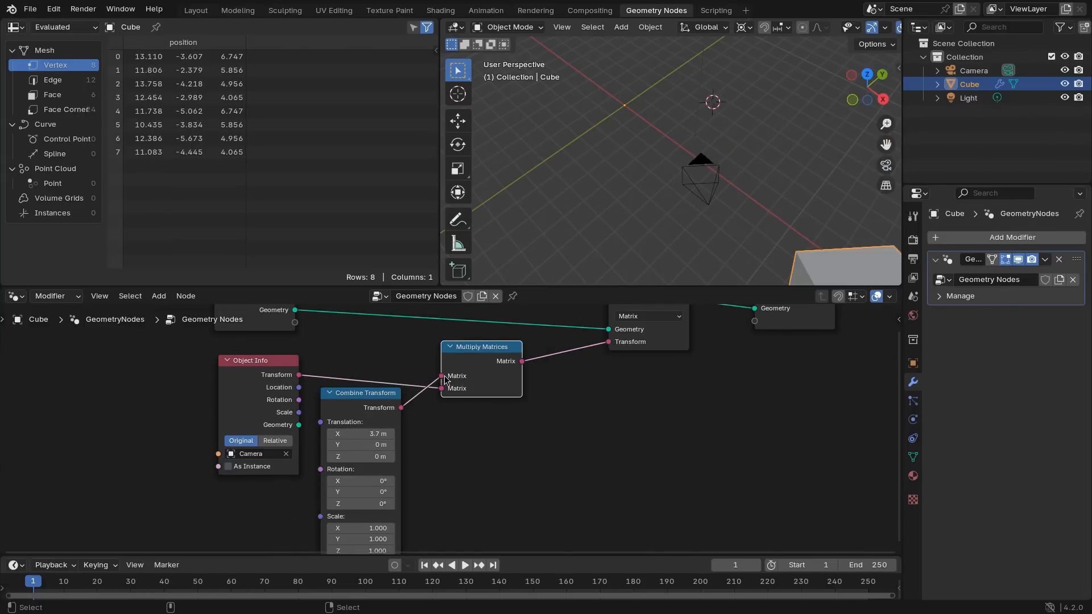
scroll(601, 255, "down", 4)
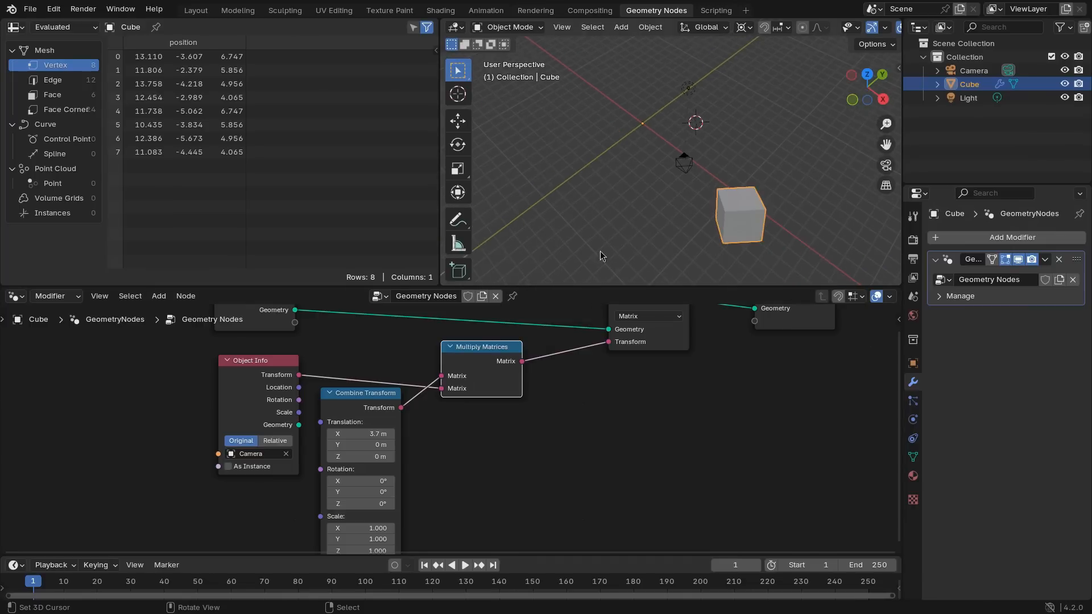
left_click(365, 427)
left_click_drag(364, 433, 326, 430)
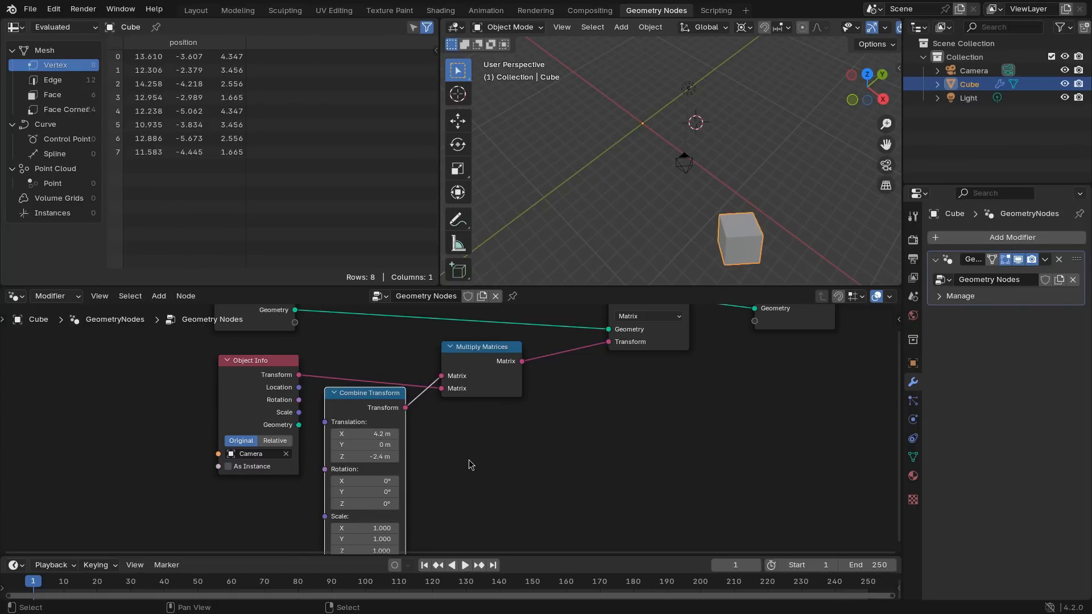
Step: Rearrange the Combine Transform and Object Info nodes so Combine Transform comes before Object Info, matching the multiplication order
key("g")
left_click(268, 424)
left_click_drag(249, 371, 356, 416)
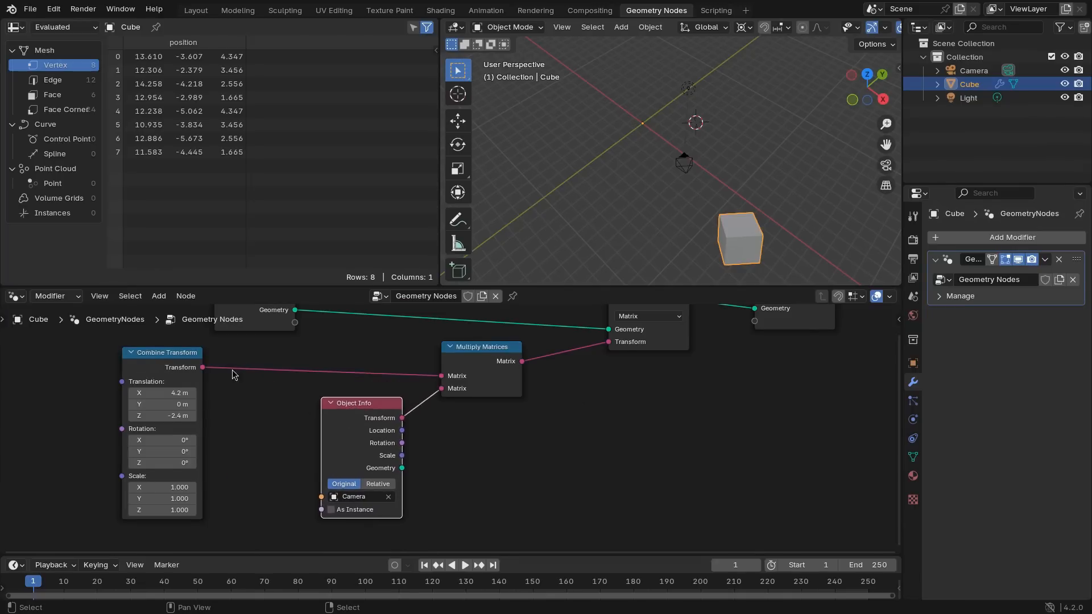
Step: Insert an Invert Matrix node between the Combine Transform and the first Multiply Matrices input
middle_click_drag(233, 373, 232, 381)
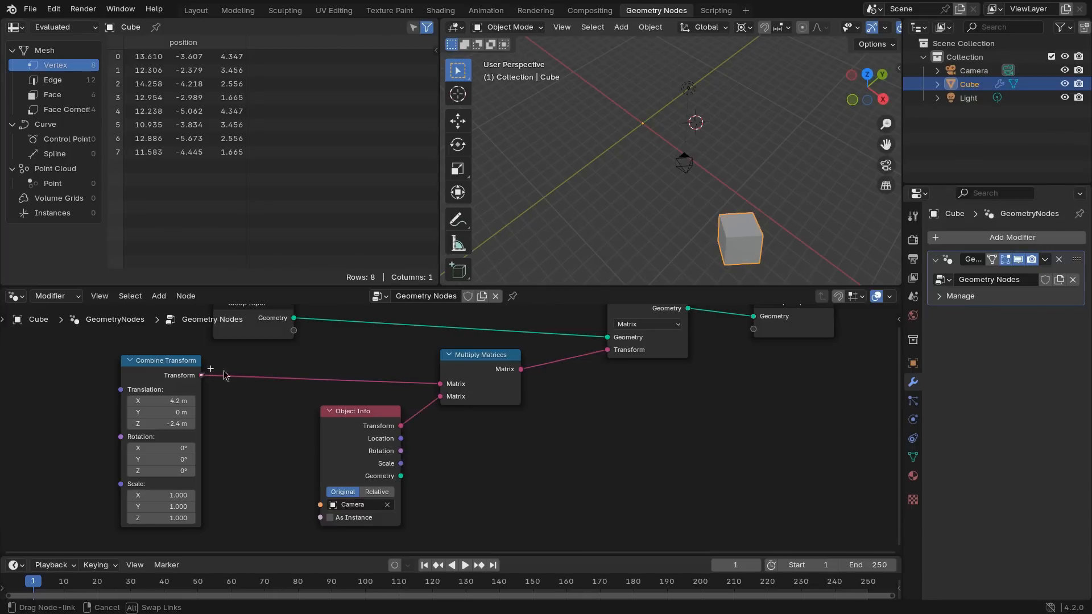
left_click_drag(205, 375, 253, 368)
type("invert")
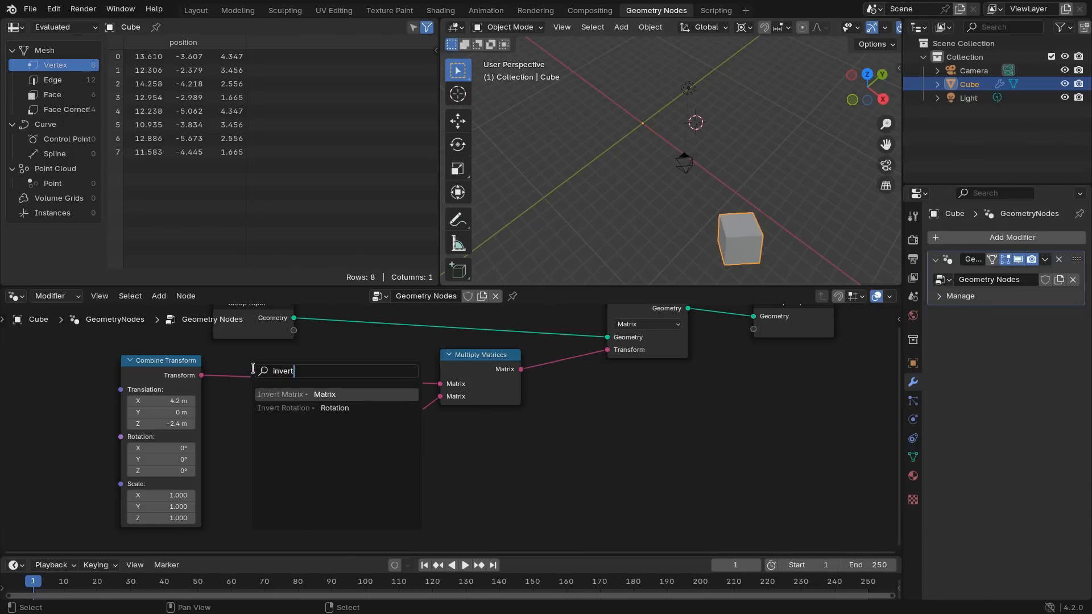
key("Return")
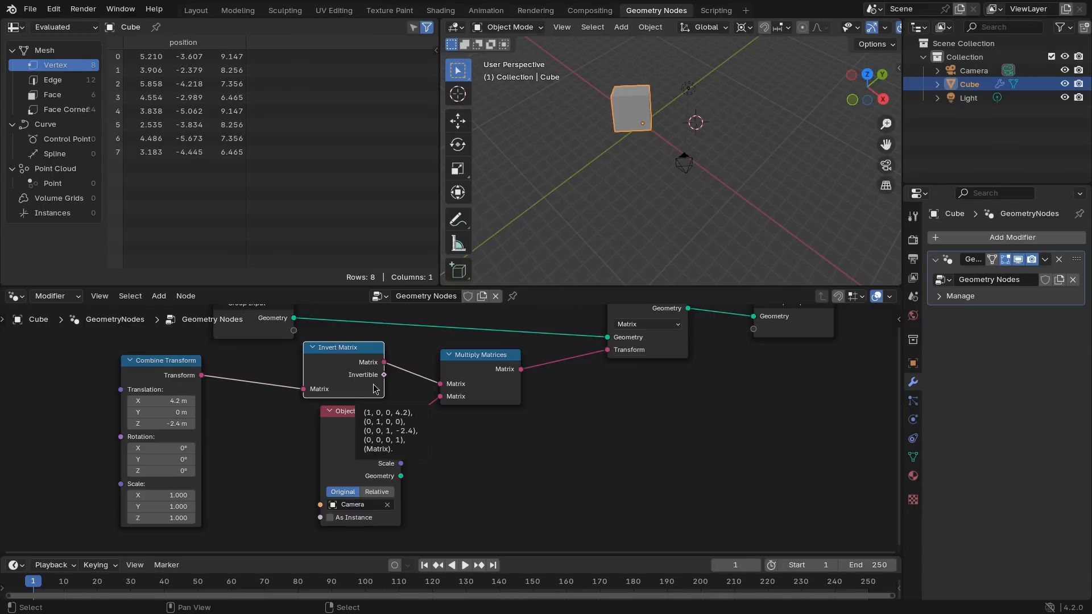
Step: Move Invert Matrix and Combine Transform closer to Multiply Matrices, and set the Combine Transform translation to X -3.5 m and Y 2.7 m
left_click_drag(369, 392, 383, 392)
left_click_drag(160, 380, 237, 406)
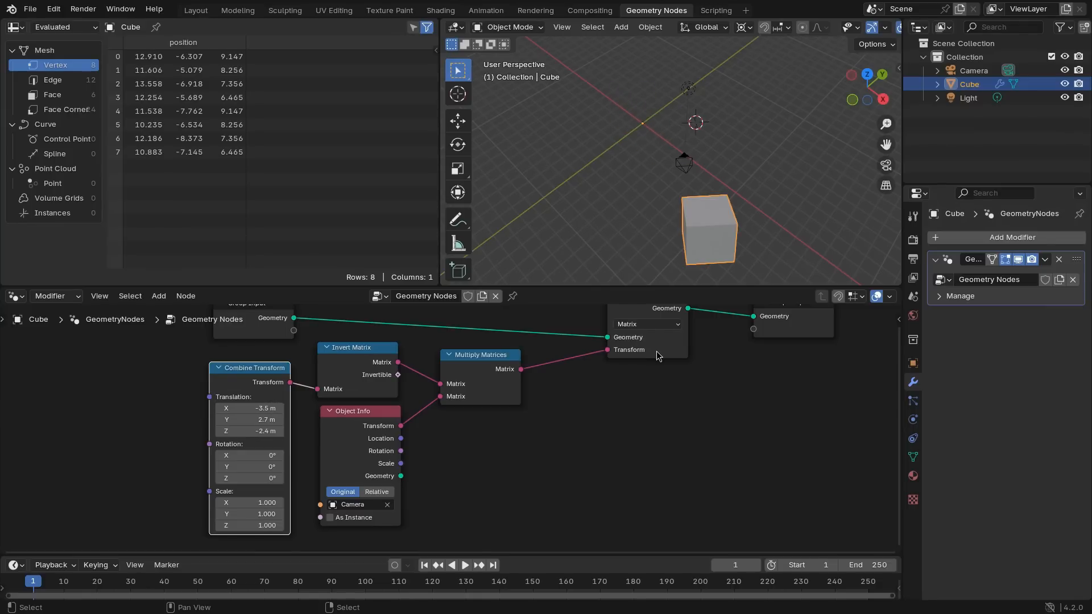
middle_click_drag(710, 250, 692, 219)
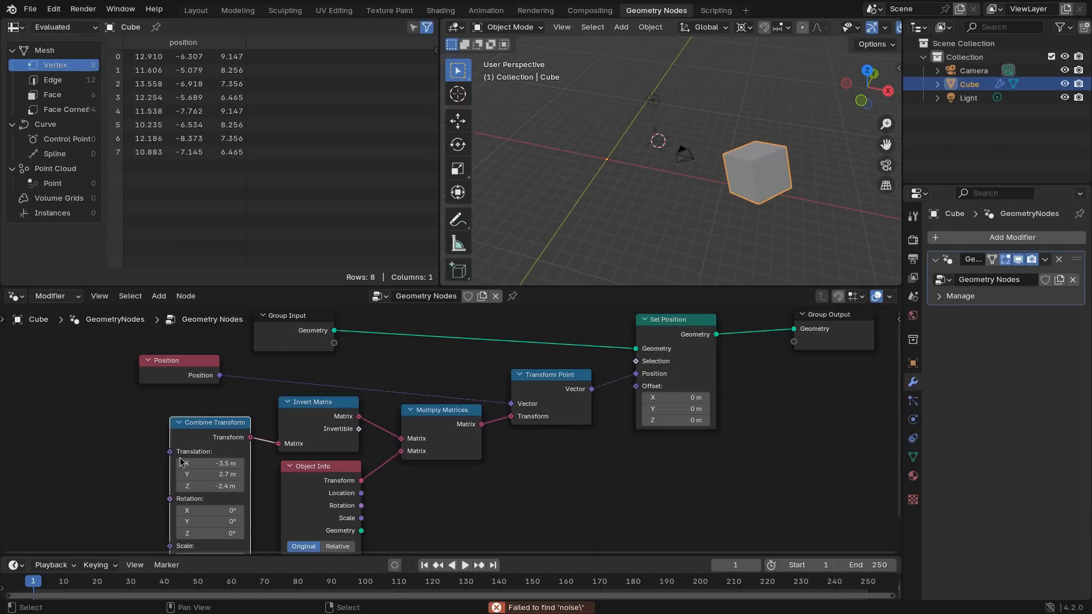
Step: Add a Noise Texture with Normalize off and Scale 7.600, and feed its Color into the Combine Transform translation
key("shift+a")
type("noise te")
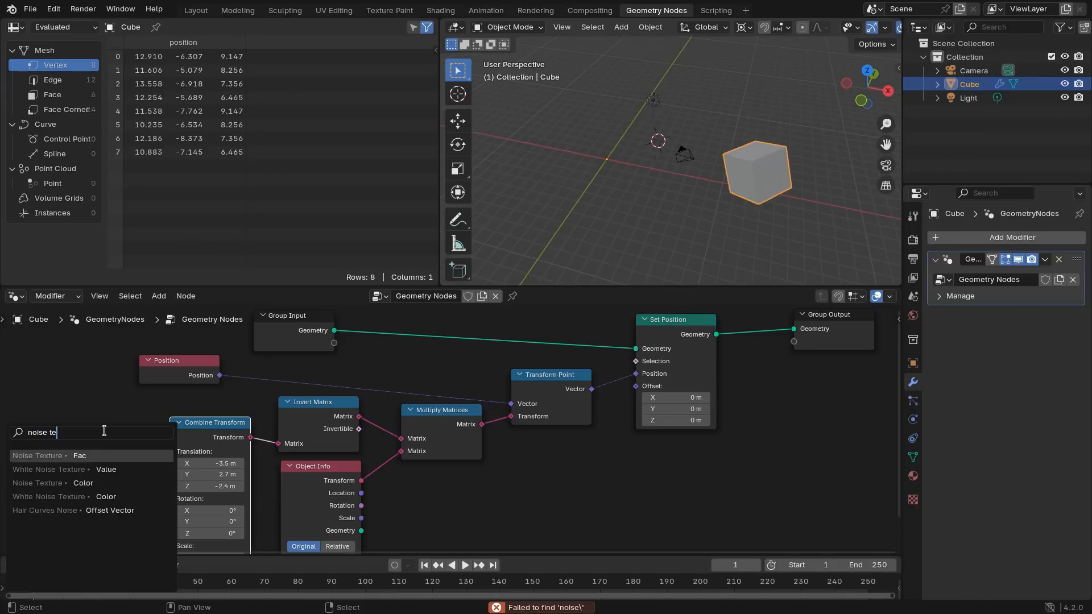
key("Return")
left_click(104, 431)
left_click(34, 496)
left_click_drag(63, 522, 111, 522)
right_click(110, 522)
scroll(647, 250, "up", 5)
mouse_move(647, 227)
middle_mouse_down()
mouse_move(631, 209)
mouse_move(660, 212)
middle_mouse_up()
left_click_drag(67, 522, 82, 522)
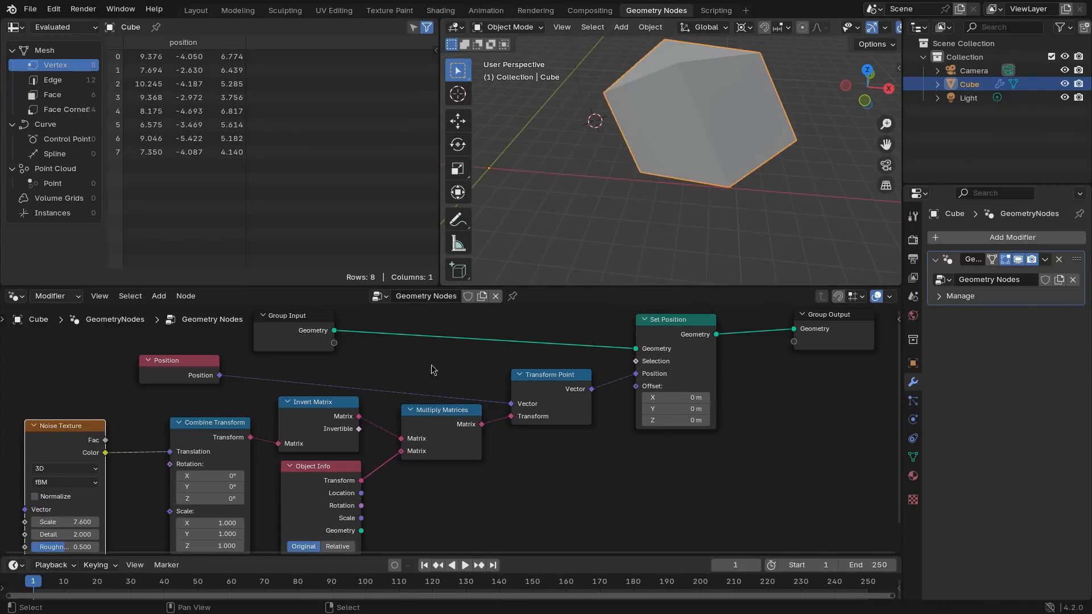
Step: Select the camera, set the transform pivot point to Median Point, and rotate the camera freely to test the distorted cube
left_click(976, 71)
key("r")
key("r")
right_click(810, 143)
key("period")
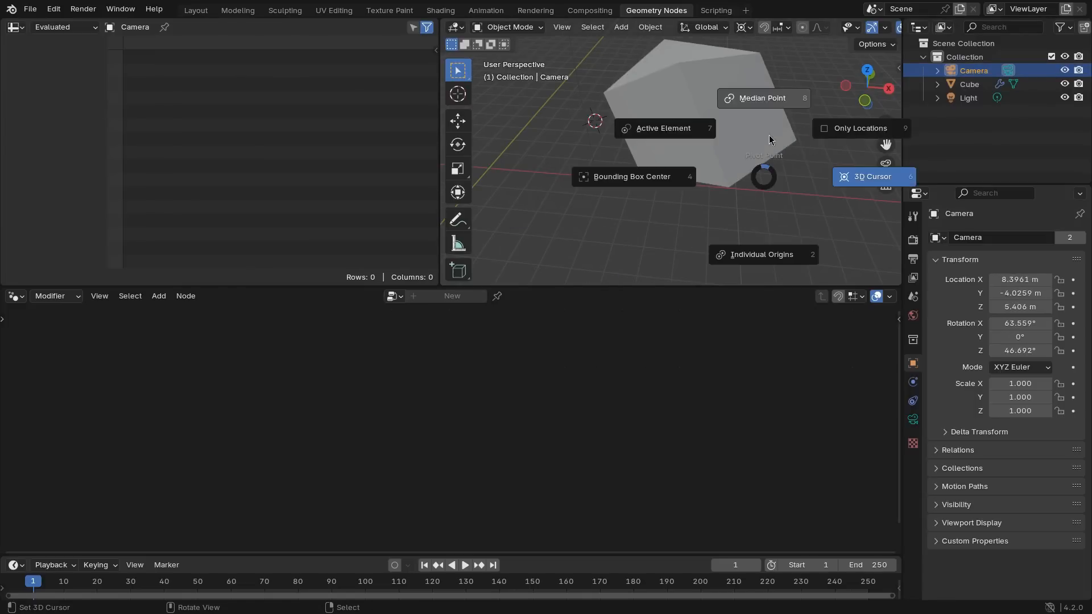
left_click(770, 116)
key("r")
key("r")
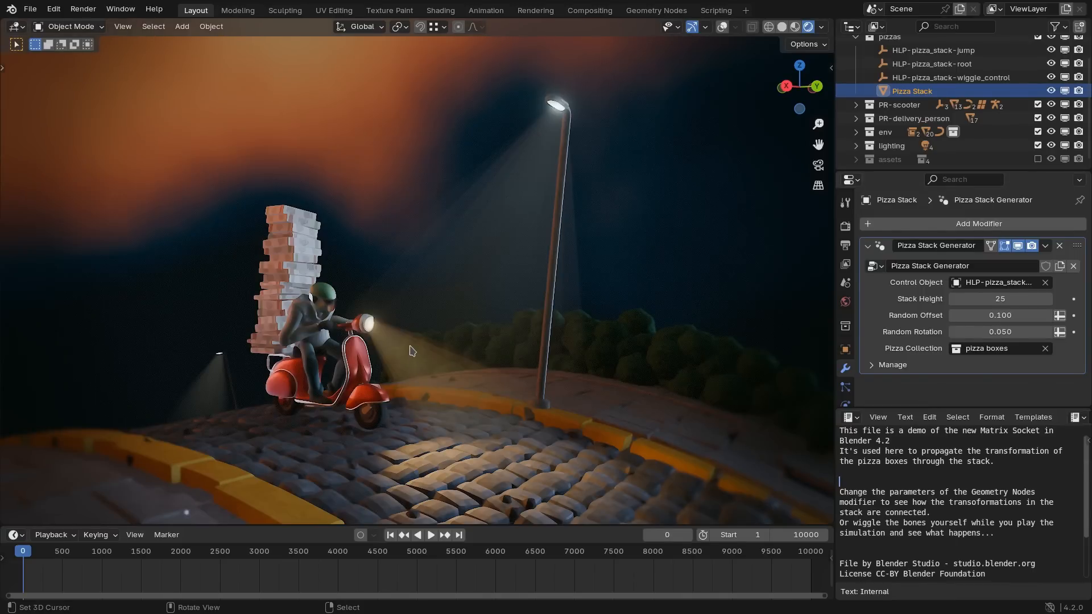
Step: Play the pizza scooter animation and set the Pizza Stack Generator's Random Offset to 0.410 and Random Rotation to 0.180
middle_click_drag(358, 291, 295, 284)
key("space")
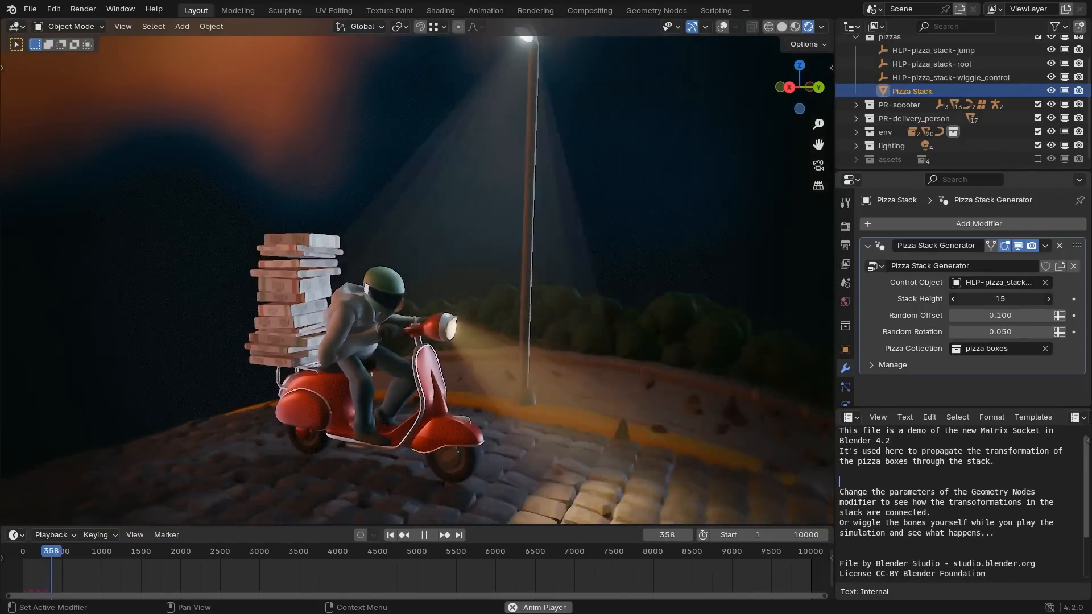
left_click_drag(1002, 312, 1080, 312)
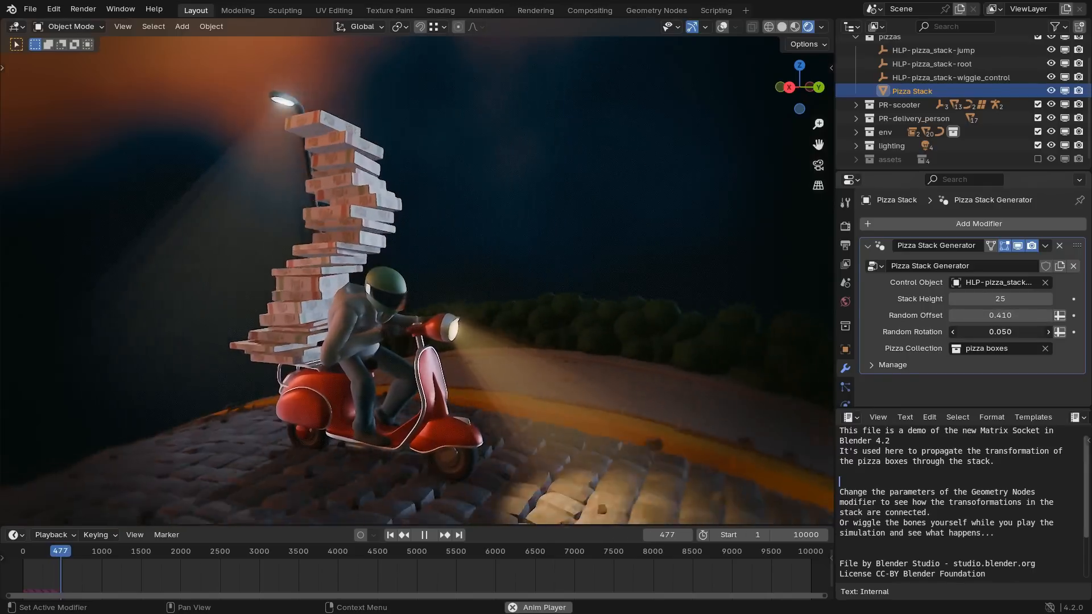
mouse_move(1002, 332)
left_mouse_down()
mouse_move(1083, 332)
mouse_move(1023, 331)
left_mouse_up()
middle_click_drag(720, 280, 664, 282)
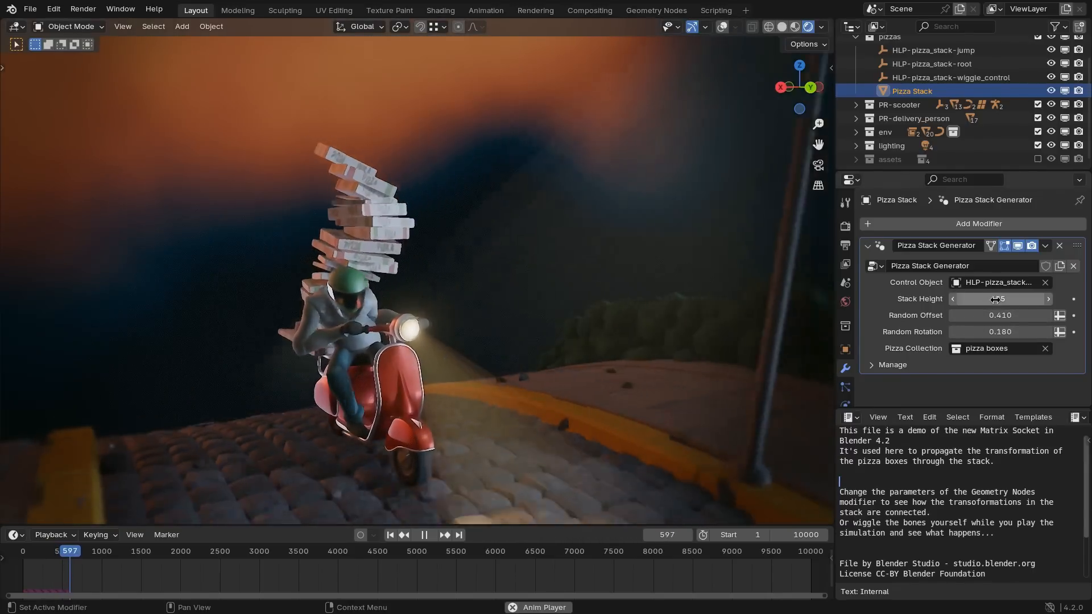
Step: Set the pizza stack's Stack Height to 47 and pause the animation
left_click_drag(995, 299, 1030, 299)
scroll(699, 250, "down", 3)
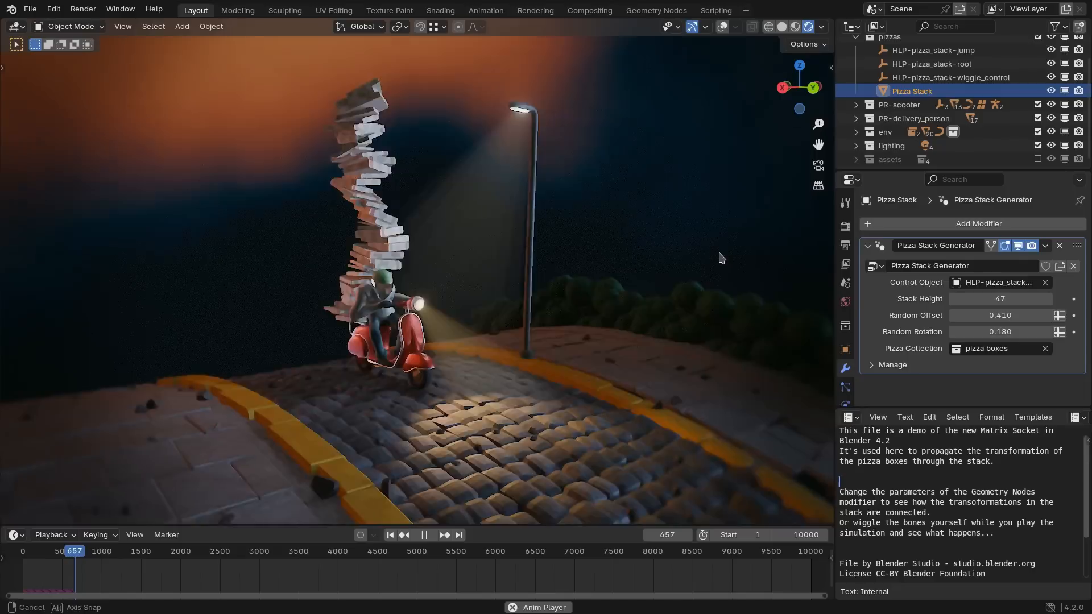
key("space")
Step: Set the pizza stack's Random Offset to 0.330 and Random Rotation to 0.070
middle_click_drag(393, 237, 359, 270)
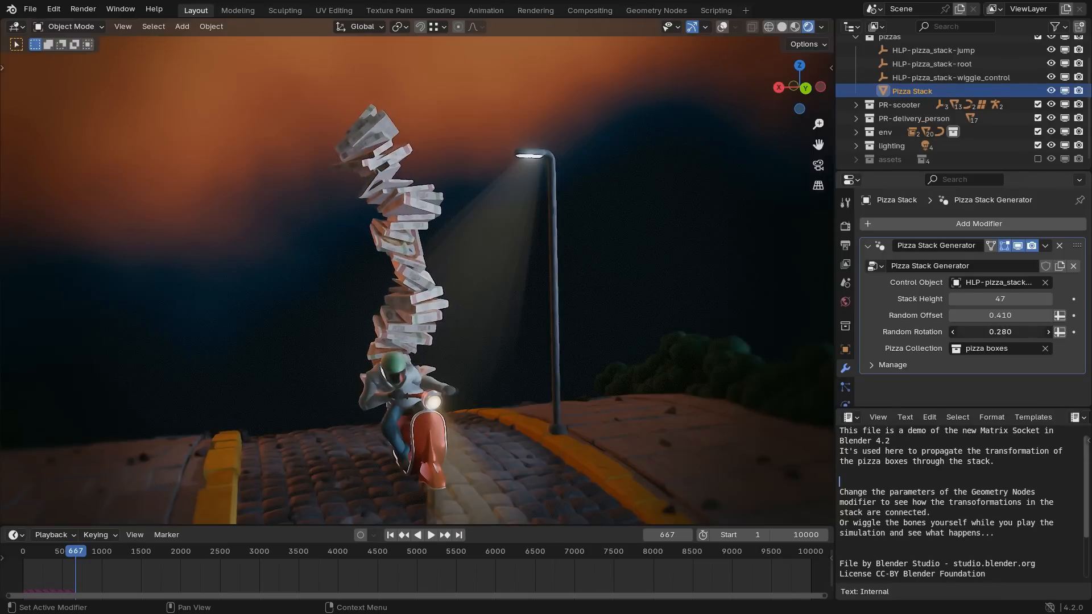
mouse_move(998, 329)
left_mouse_down()
mouse_move(1020, 316)
mouse_move(969, 316)
mouse_move(1006, 316)
left_mouse_up()
middle_click_drag(489, 293, 478, 314)
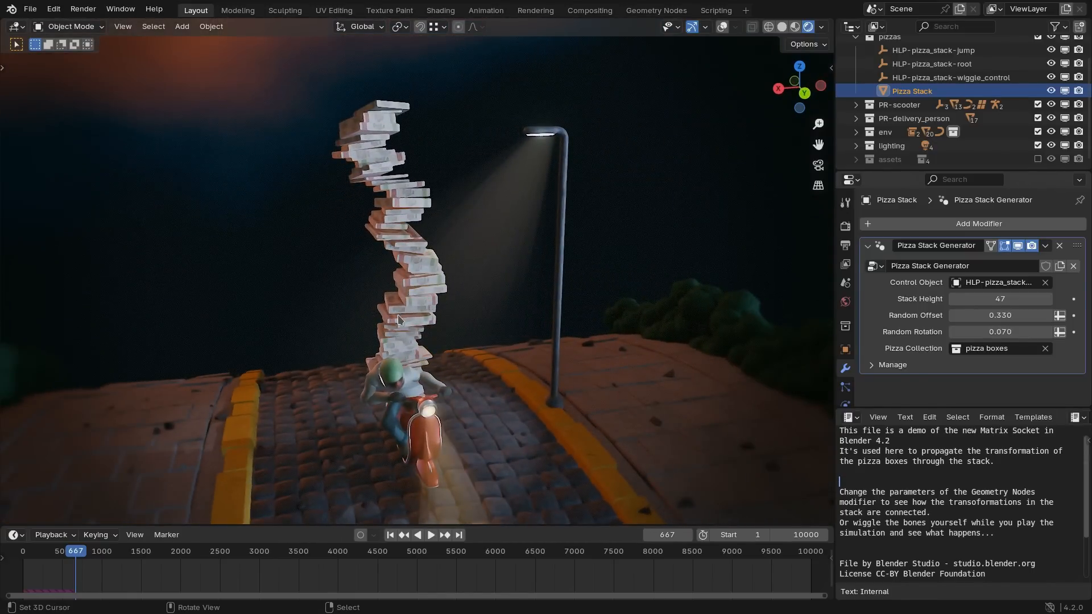
Step: Show the viewport overlays and annotate three stacked, slightly offset box outlines beside the pizza stack
key("shift+alt+z")
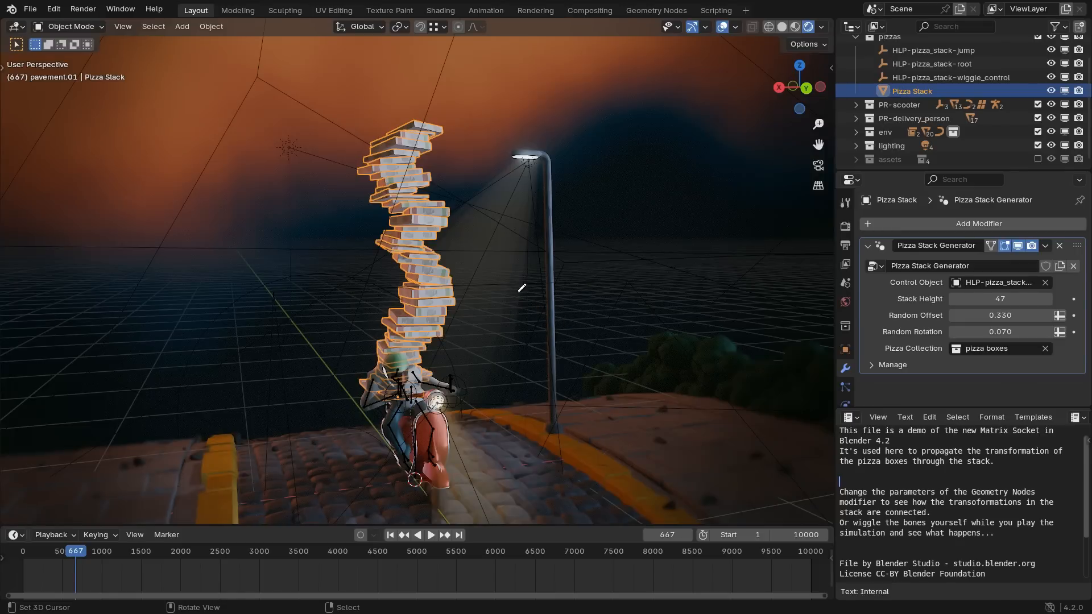
mouse_move(522, 288)
left_mouse_down()
mouse_move(554, 316)
mouse_move(698, 292)
mouse_move(529, 297)
left_mouse_up()
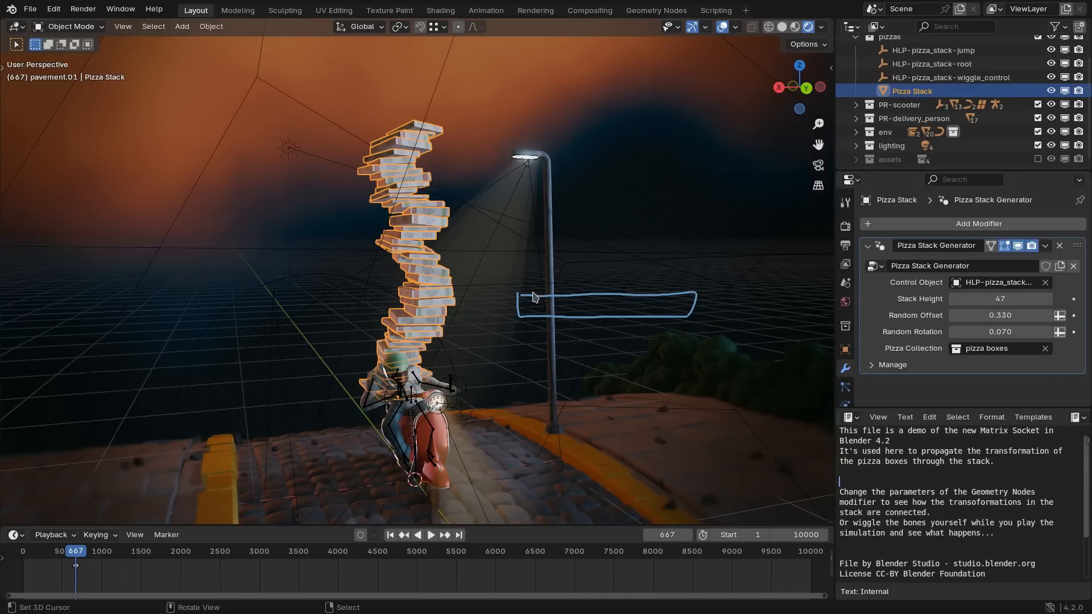
mouse_move(537, 287)
left_mouse_down()
mouse_move(705, 300)
mouse_move(563, 263)
left_mouse_up()
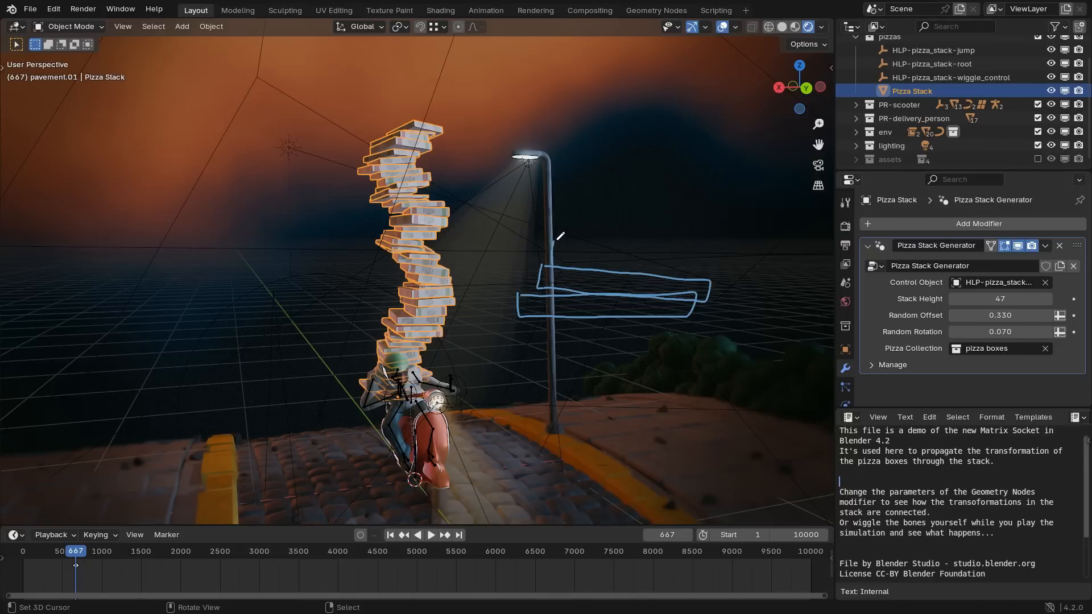
mouse_move(560, 235)
left_mouse_down()
mouse_move(691, 257)
mouse_move(708, 274)
left_mouse_up()
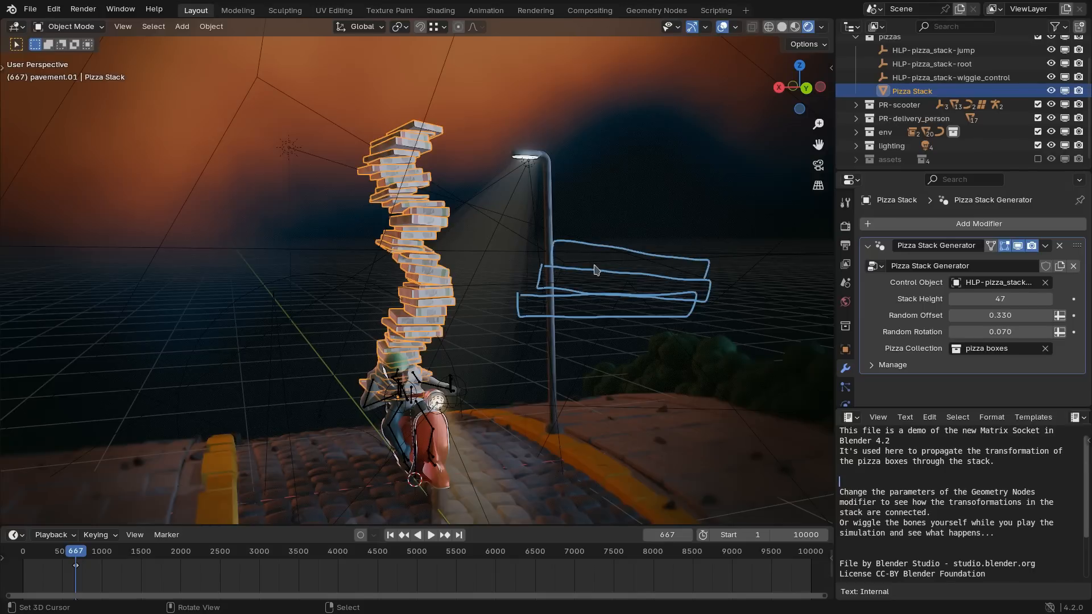
middle_click_drag(678, 273, 641, 275)
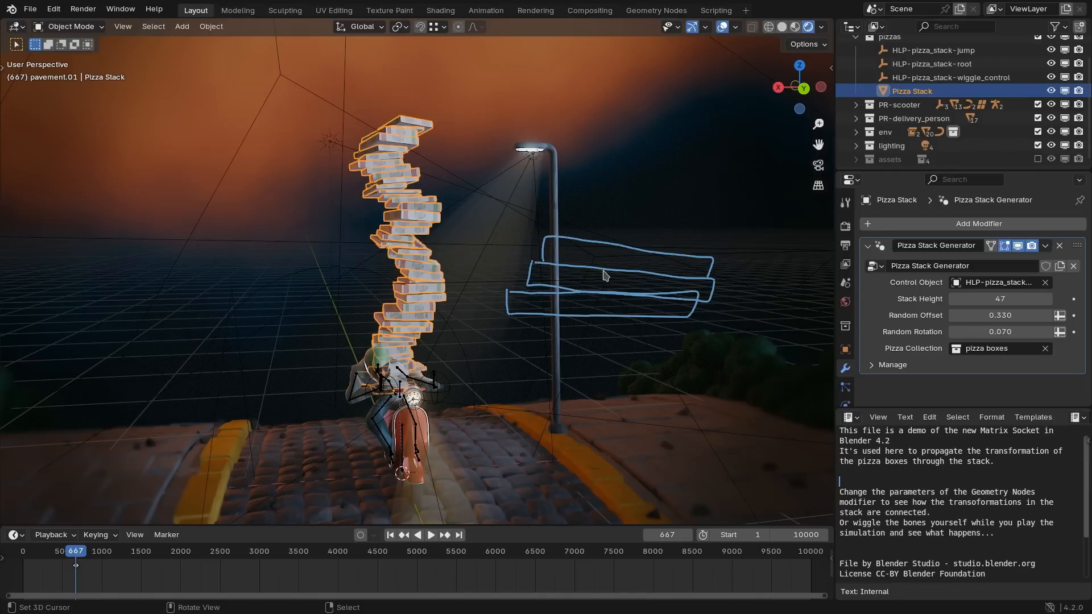
mouse_move(636, 271)
right_mouse_down()
mouse_move(610, 246)
mouse_move(677, 257)
mouse_move(699, 277)
mouse_move(651, 289)
right_mouse_up()
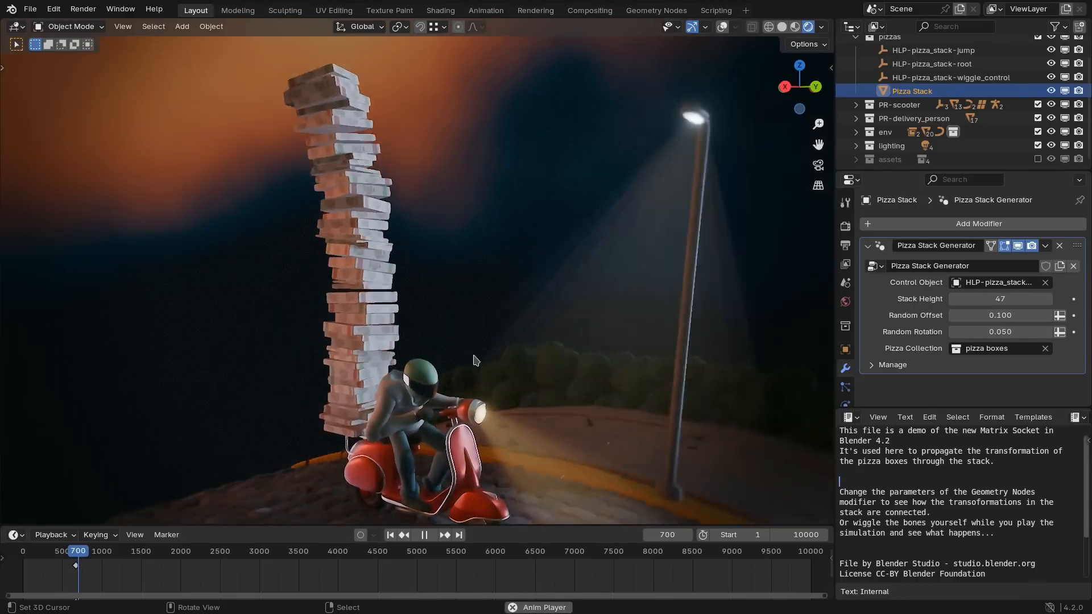
Step: Set the pizza stack's Stack Height to 125 while the animation plays
left_click_drag(997, 299, 1043, 299)
scroll(626, 324, "down", 4)
middle_click_drag(592, 334, 485, 354)
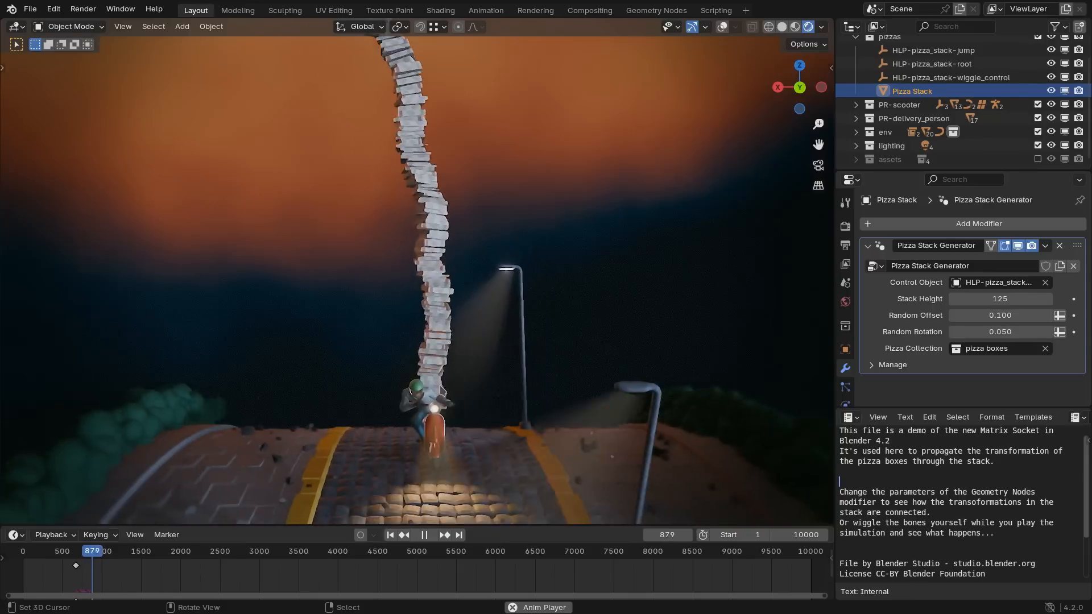
Step: Inspect the swaying stack from close up and far away, and increase its Random Rotation
scroll(445, 392, "up", 4)
middle_click_drag(446, 392, 443, 176, "shift")
middle_click_drag(373, 455, 456, 369)
scroll(457, 368, "down", 1)
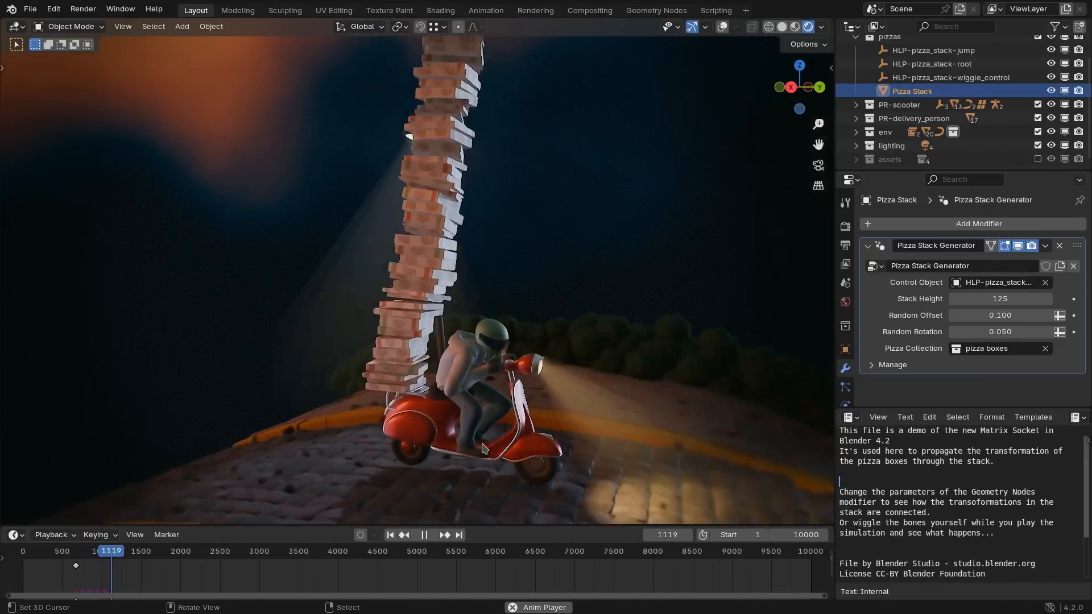
middle_click_drag(482, 448, 368, 387)
scroll(369, 387, "down", 8)
middle_click_drag(423, 199, 409, 266, "shift")
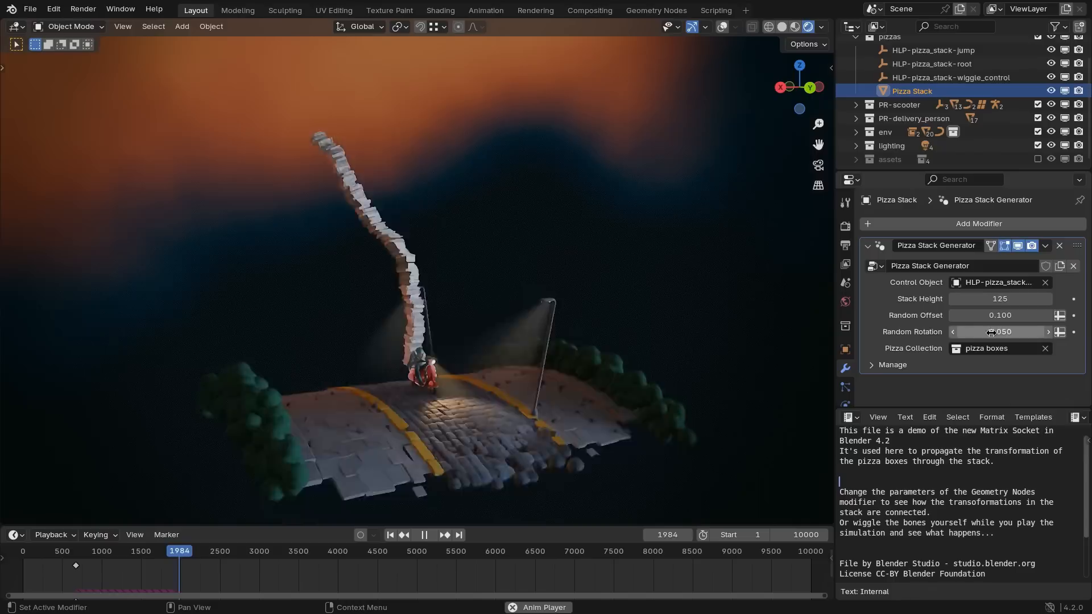
left_click_drag(990, 332, 1041, 299)
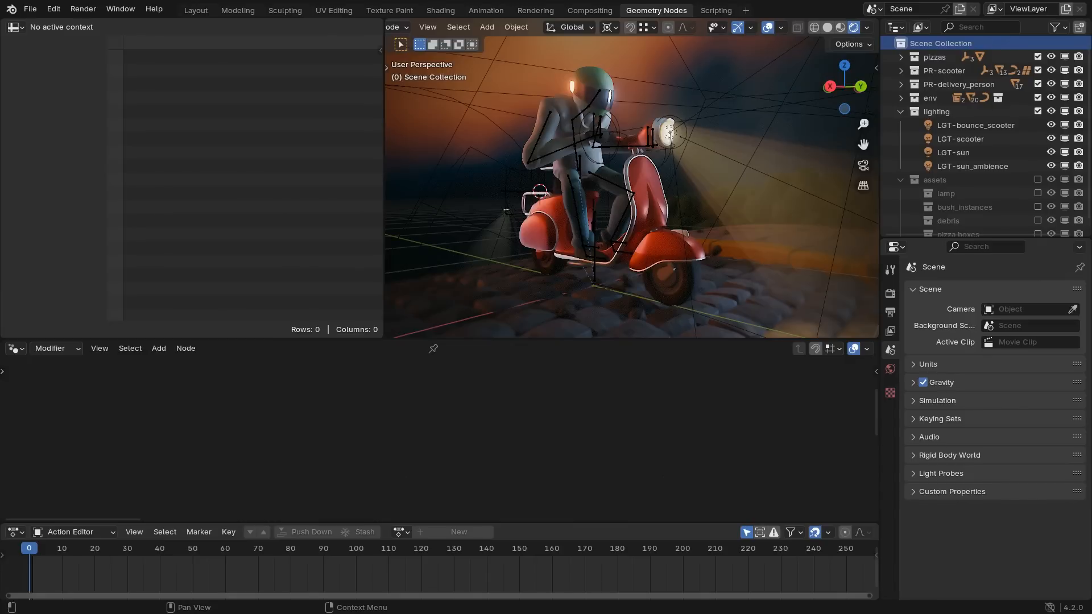
Step: Add a cube mesh at the 3D cursor behind the rider and scale its geometry by 0.5 in Edit Mode
key("shift+a")
mouse_move(507, 204)
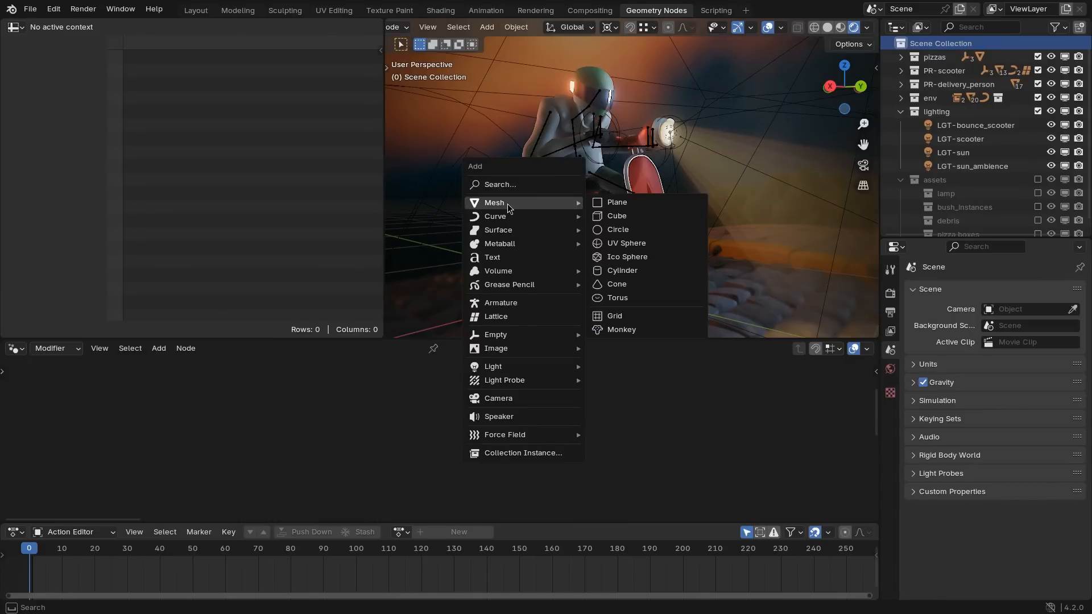
left_click(639, 216)
key("Tab")
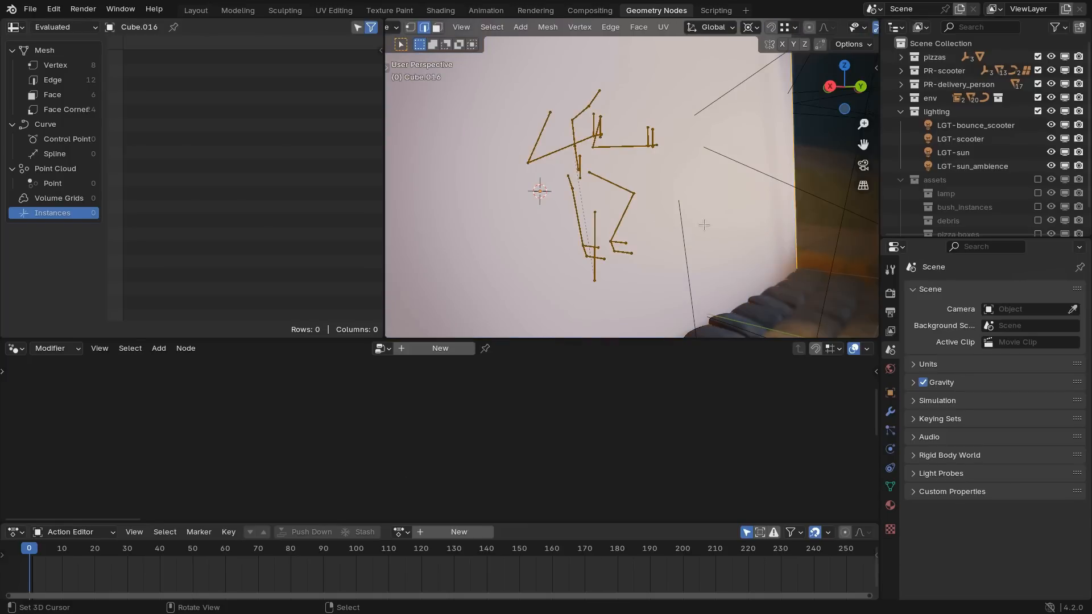
type("s.5")
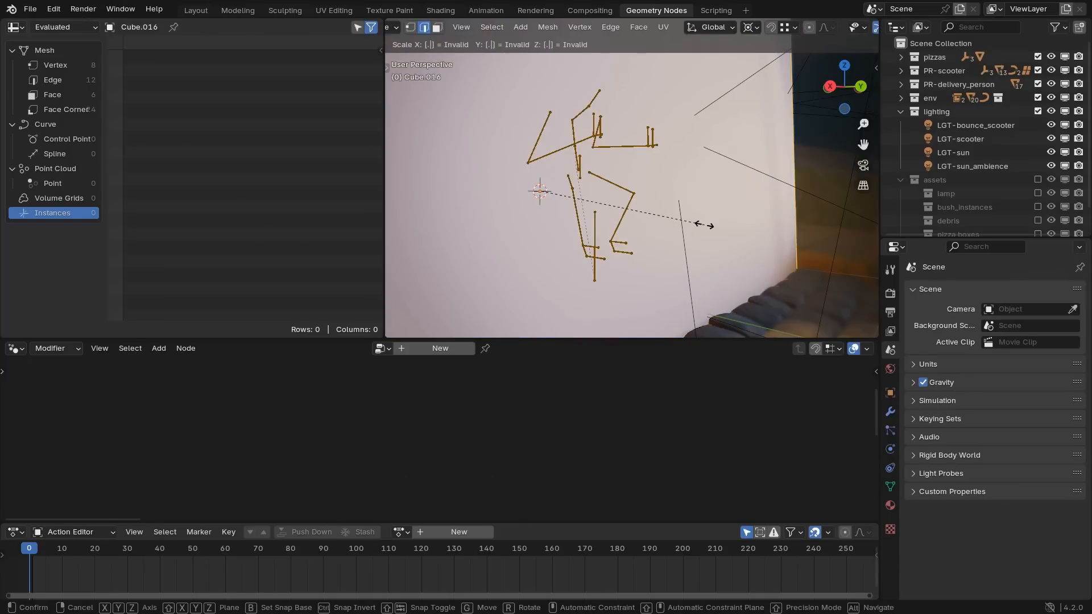
key("Return")
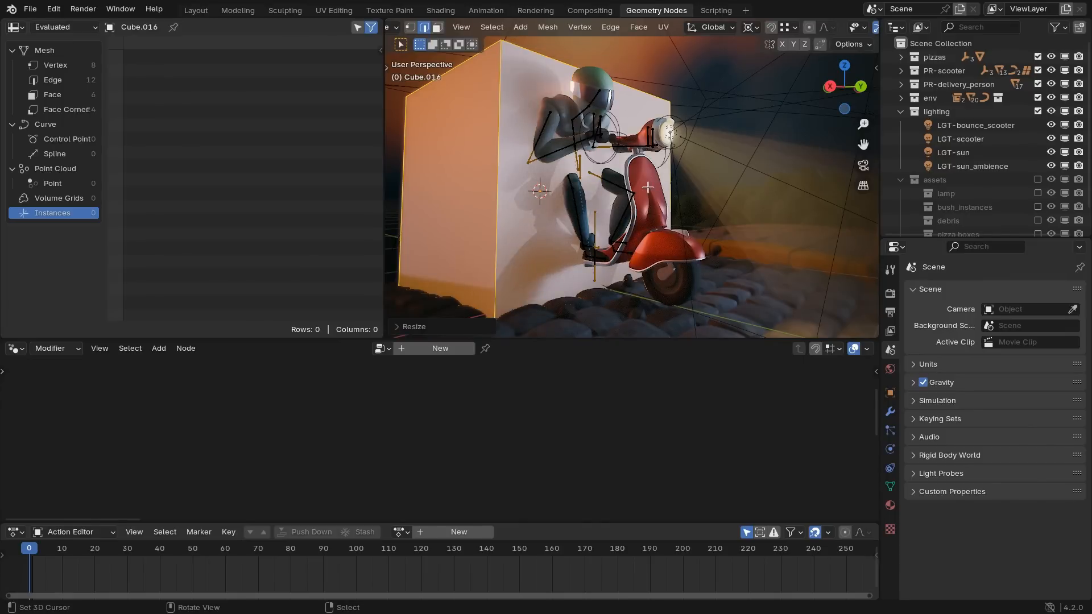
Step: Move the cube's geometry up 0.5 m along Z and return to Object Mode
key("g")
type("z")
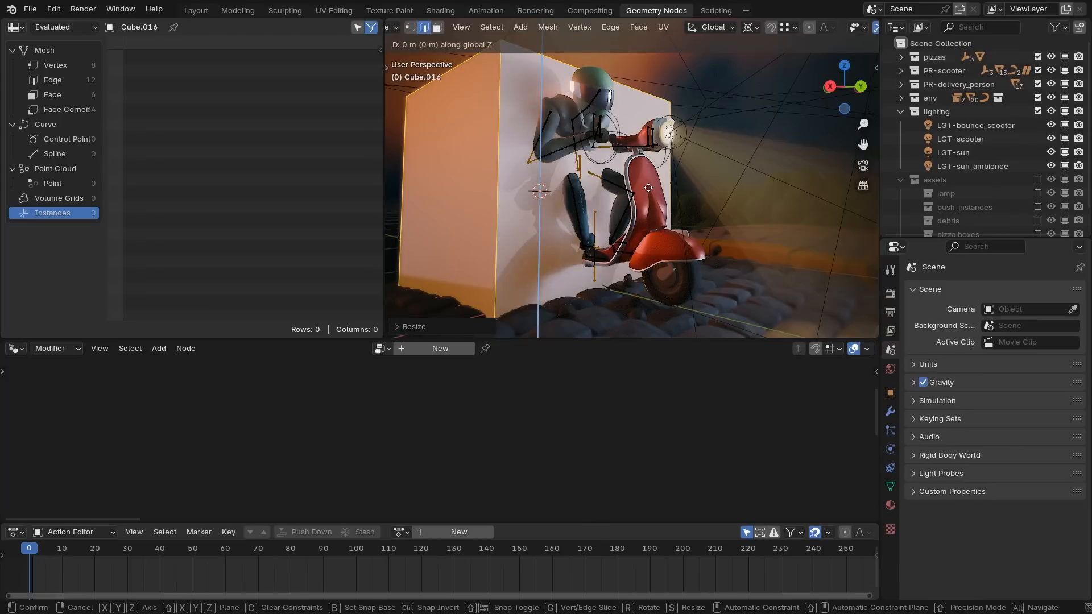
type(".5")
key("Return")
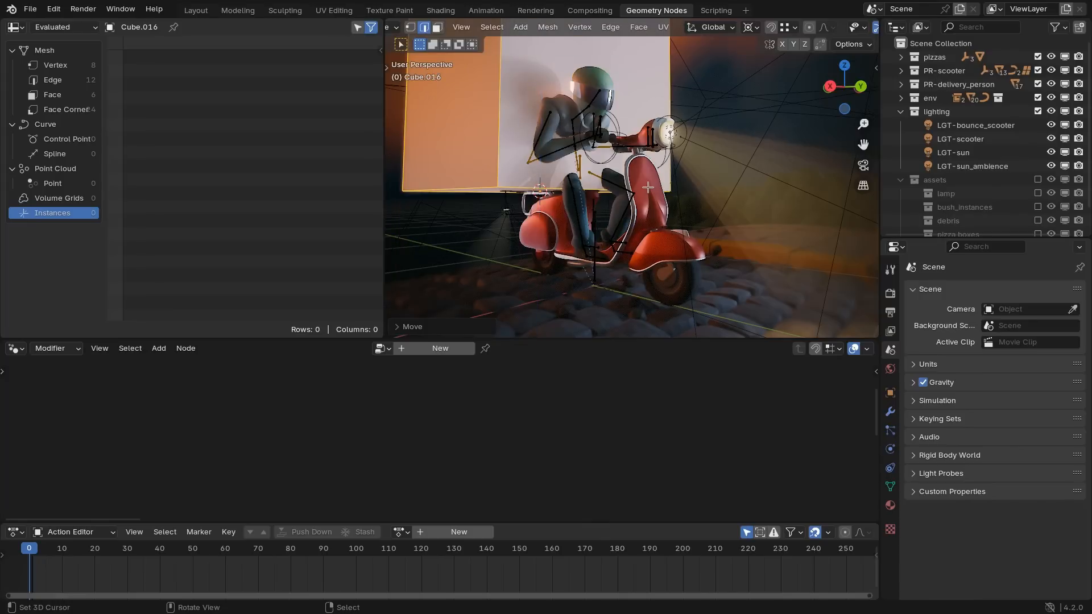
middle_click_drag(561, 203, 522, 175)
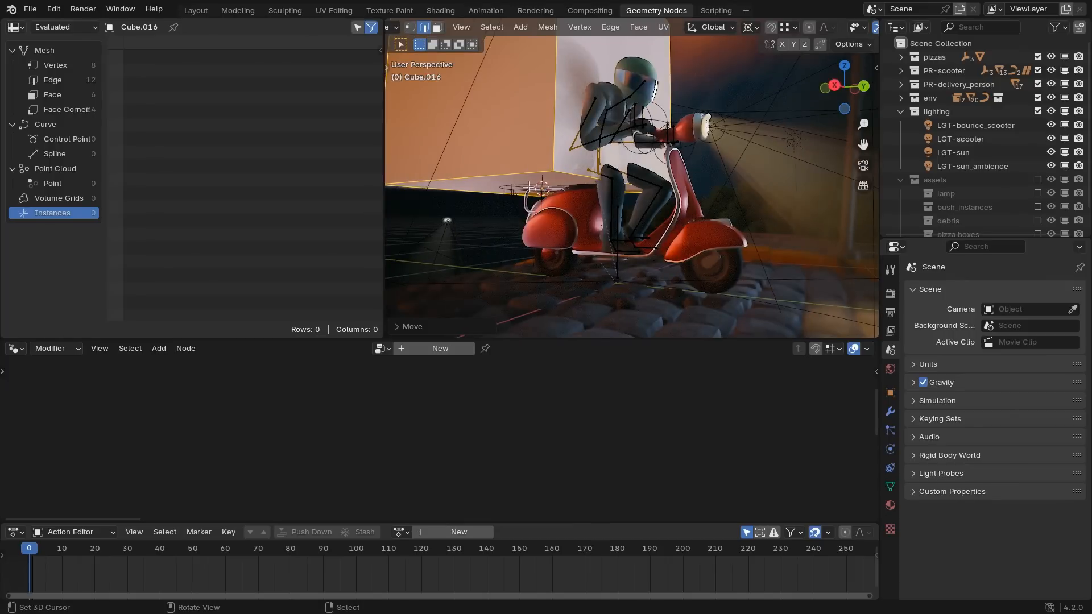
key("Tab")
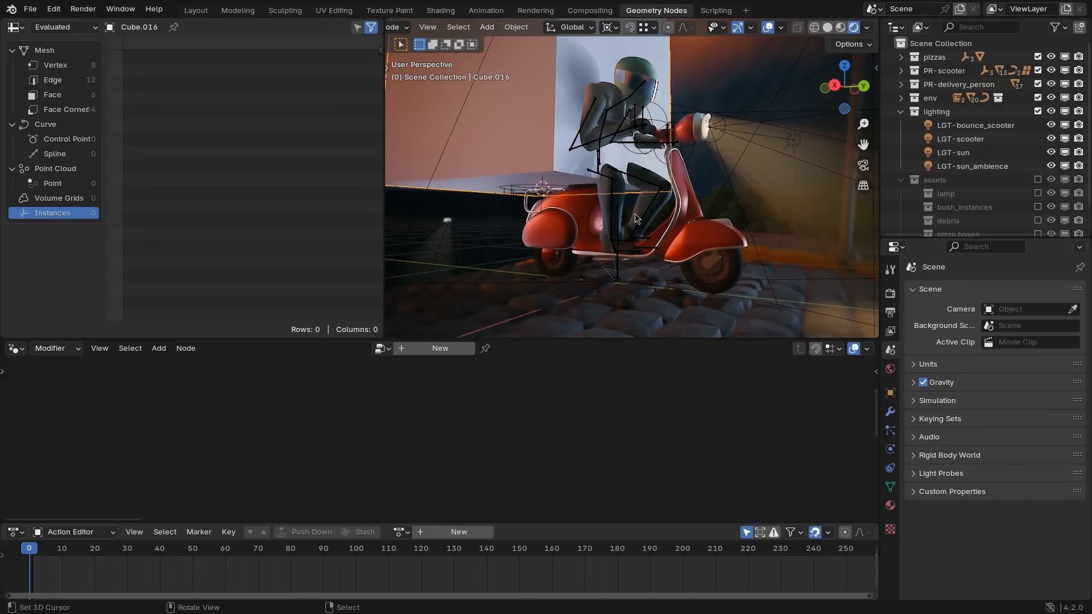
Step: Frame the new cube above the scooter and enlarge the node editor area upward
scroll(591, 134, "down", 1)
middle_click_drag(592, 134, 609, 199, "shift")
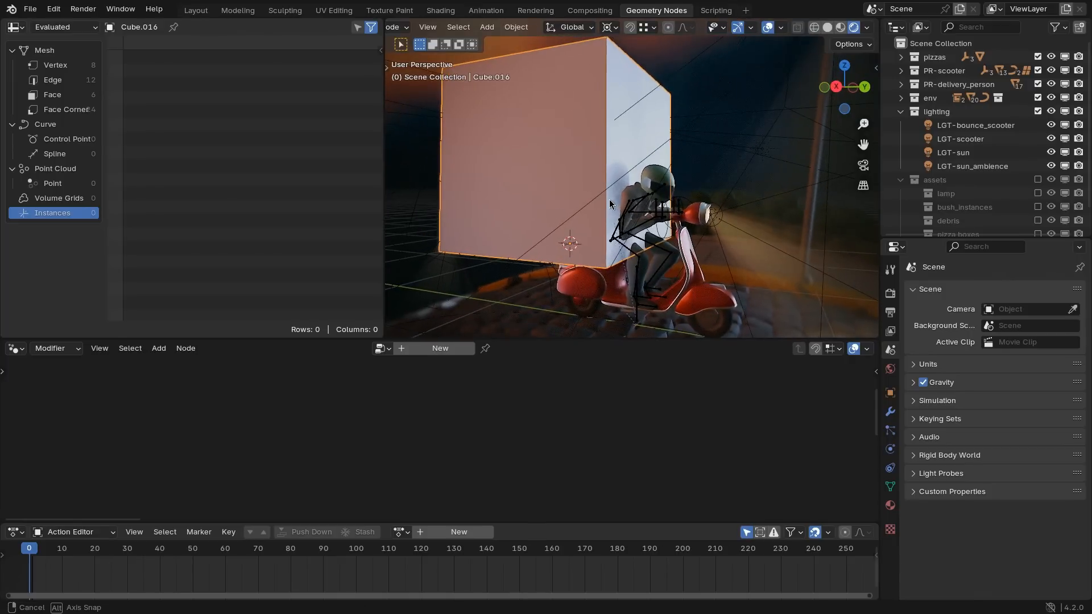
left_click_drag(589, 340, 577, 262)
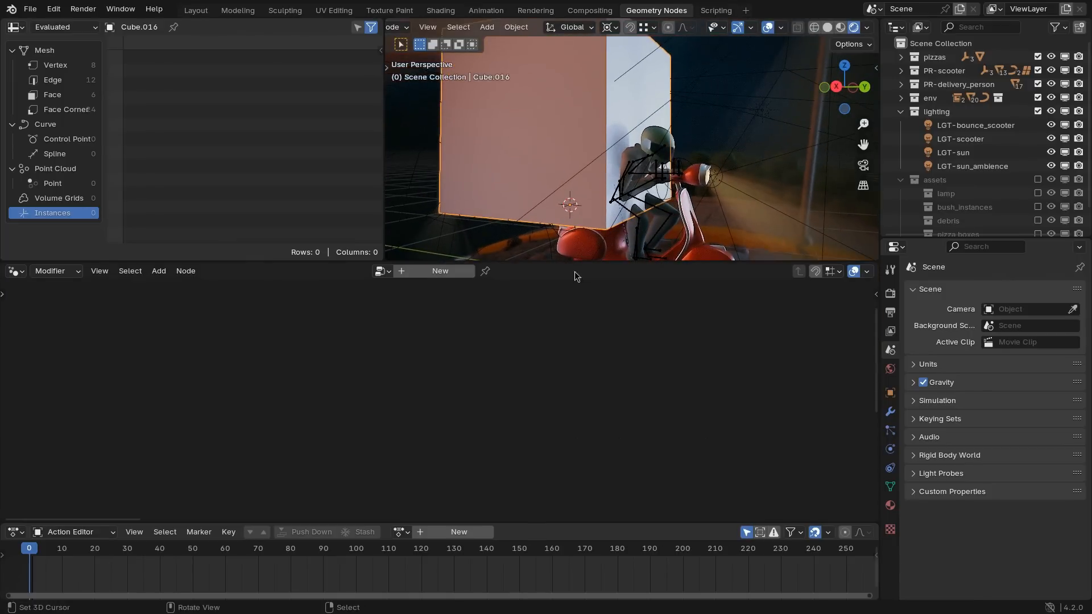
Step: Create a new geometry node group on the cube named Pizza Stack and spread its Group Input and Group Output apart
left_click(434, 271)
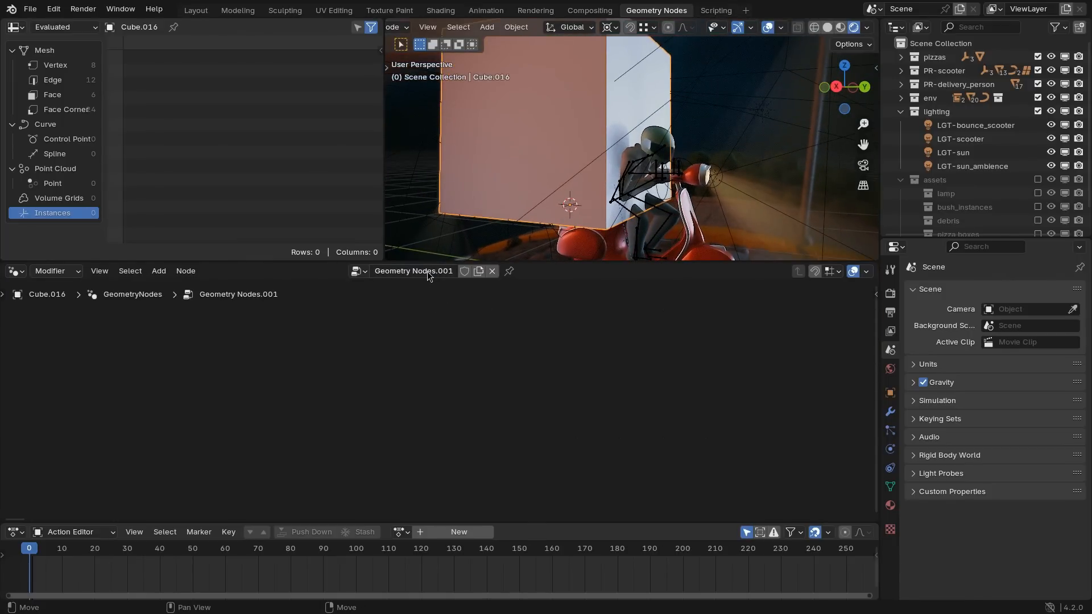
left_click(428, 271)
type("Pl")
key("Return")
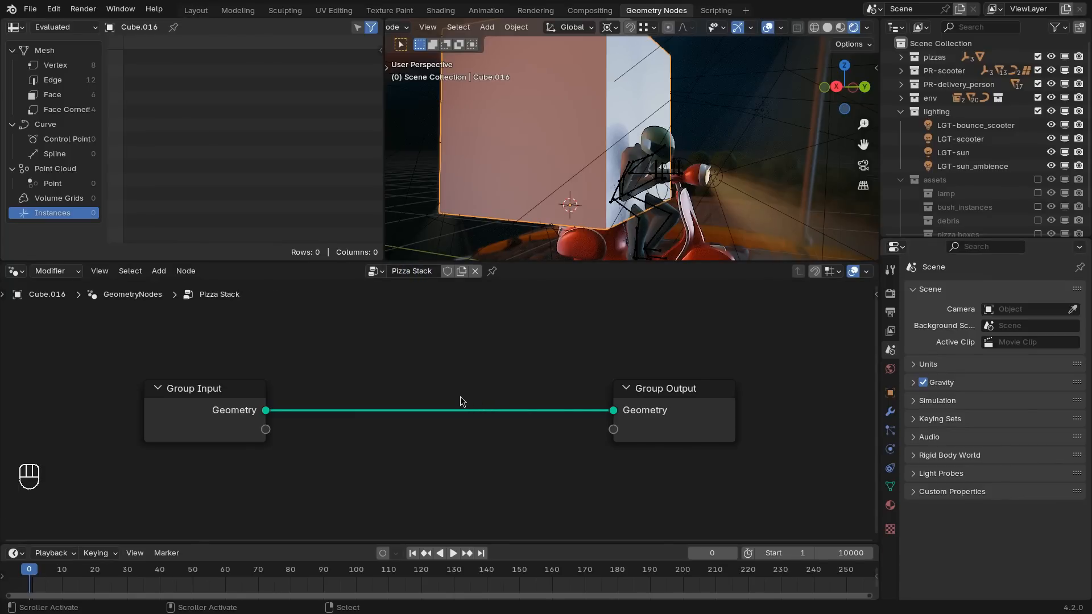
middle_click_drag(395, 380, 537, 370)
left_click(135, 389)
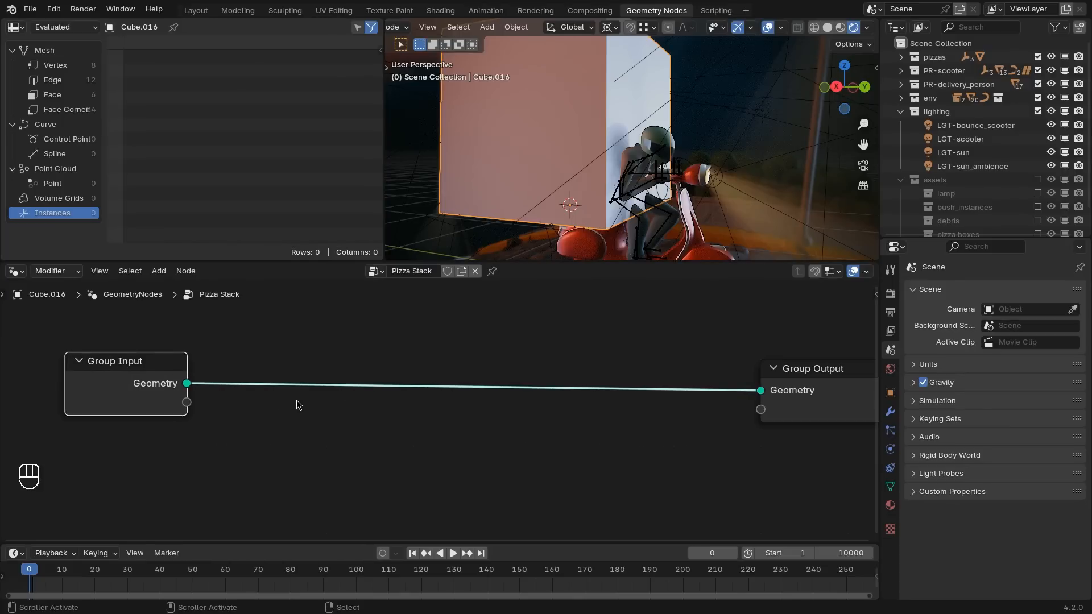
Step: Add a Points node beside the Group Input and set its Count to 25
key("shift+a")
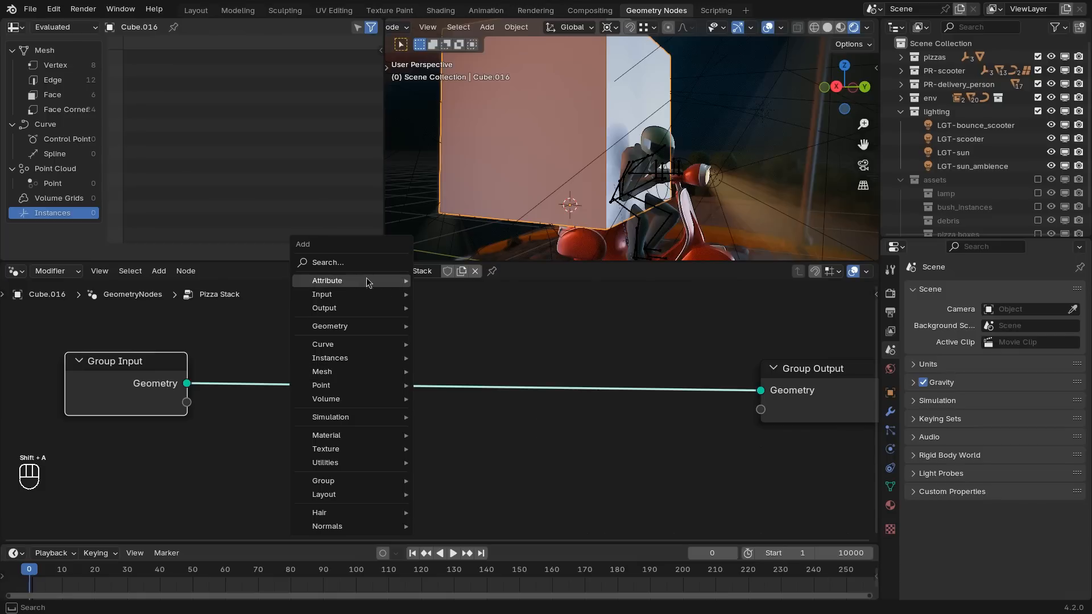
left_click(355, 263)
type("point")
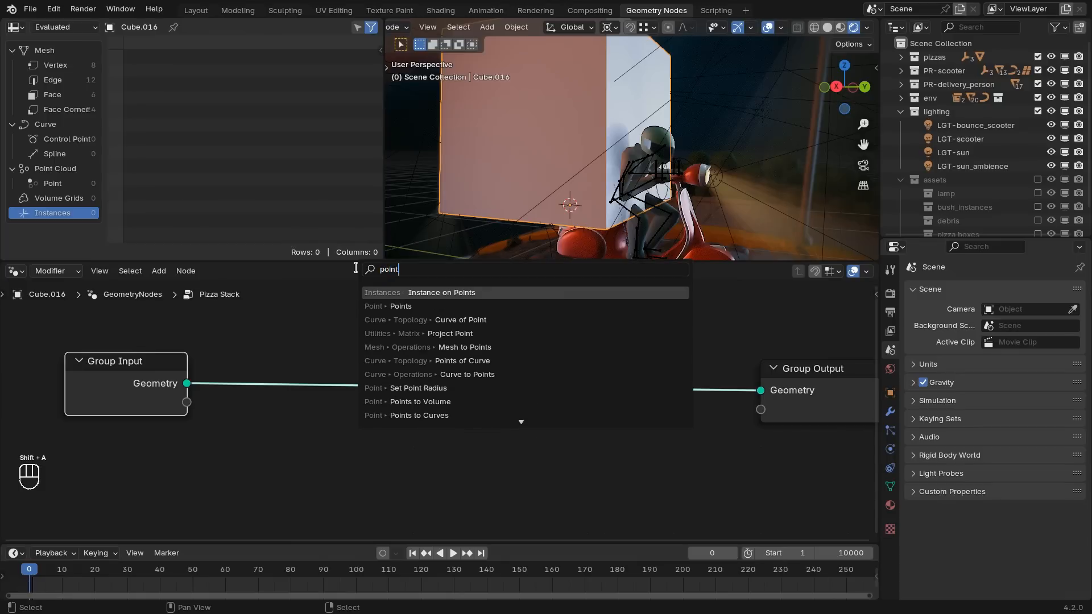
key("Down")
key("Return")
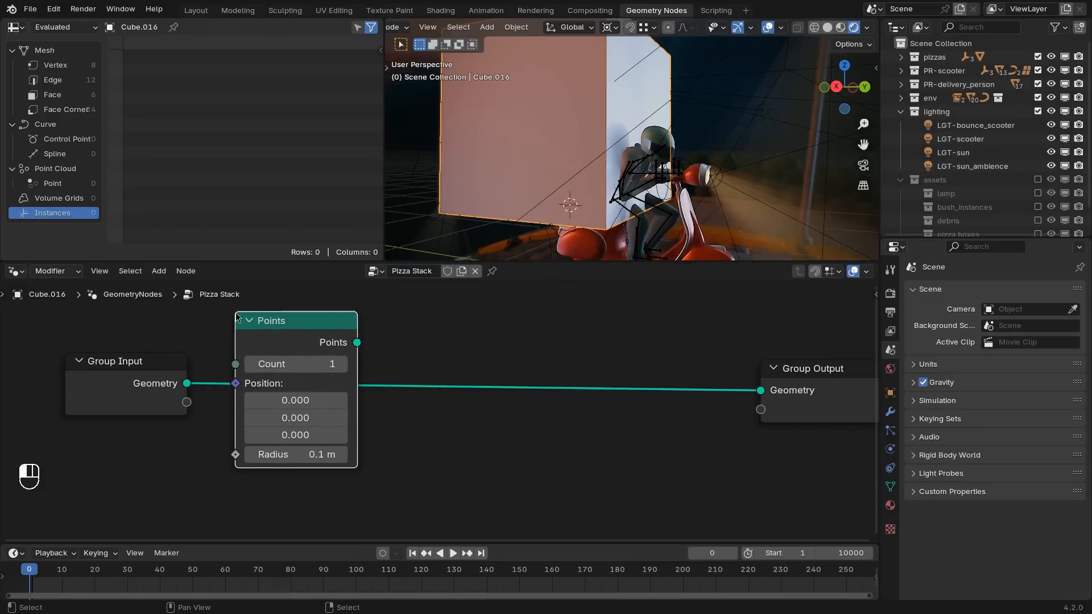
left_click(272, 364)
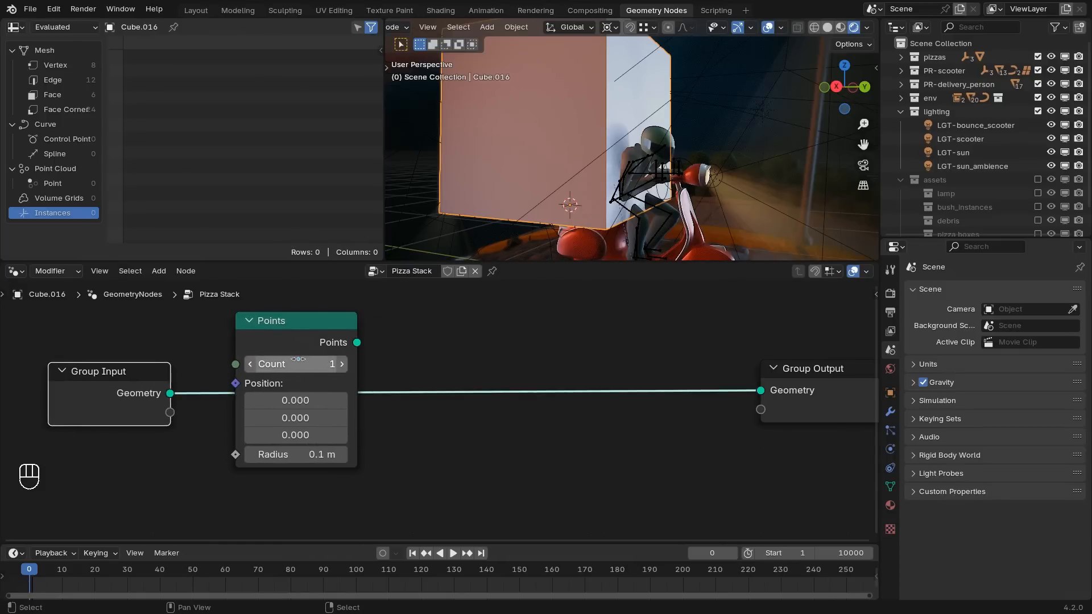
left_click(298, 359)
type("25")
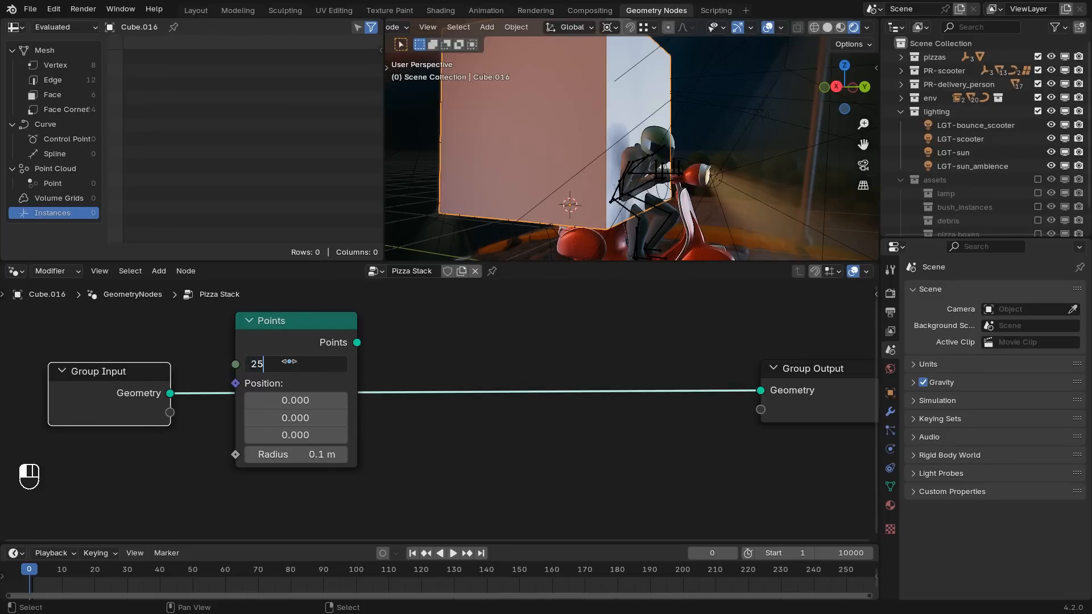
key("Return")
Step: Add an Instance on Points node fed by the Points node's output
left_click_drag(359, 345, 512, 348)
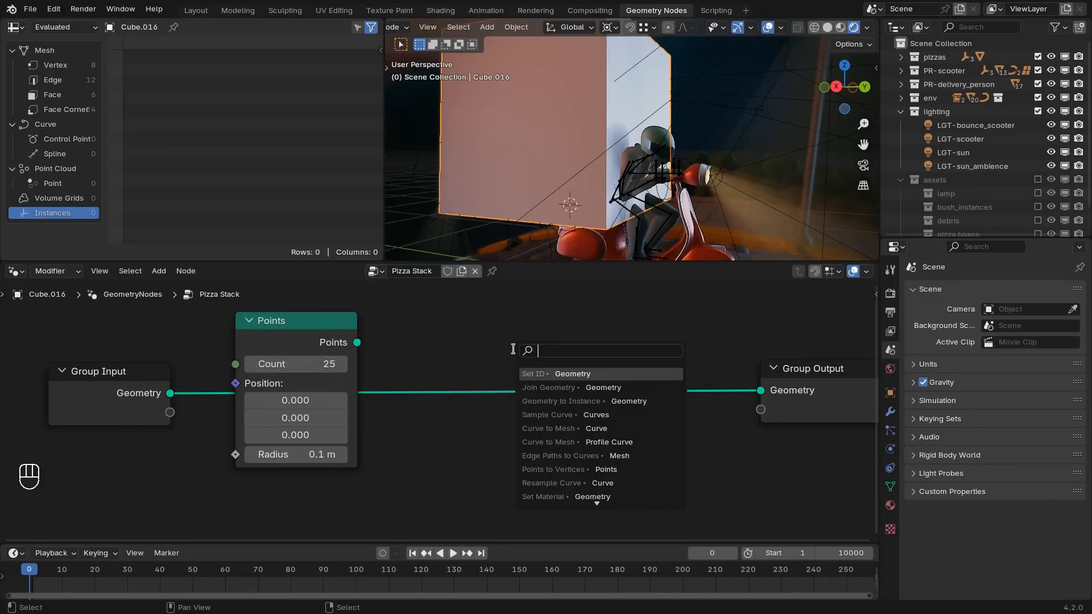
type("instance ")
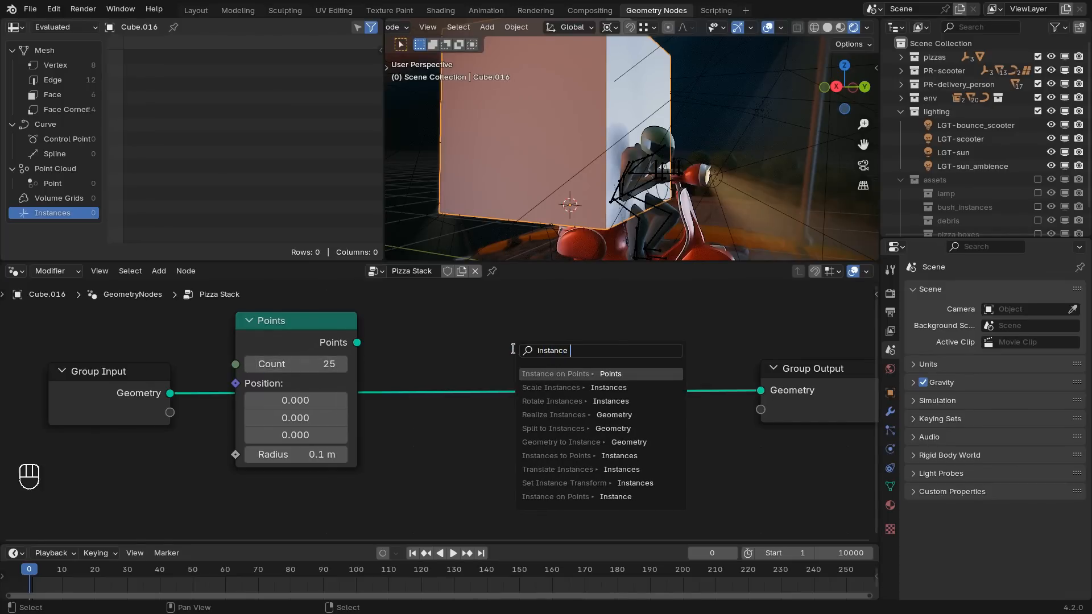
type("on")
key("Return")
Step: Use the Group Input geometry as the Instance, send the instances to the Group Output, and check the instance list in the spreadsheet
left_click_drag(157, 376, 337, 491)
middle_click_drag(337, 491, 340, 471)
left_click_drag(353, 487, 516, 402)
left_click_drag(291, 481, 296, 486)
left_click_drag(637, 341, 745, 369)
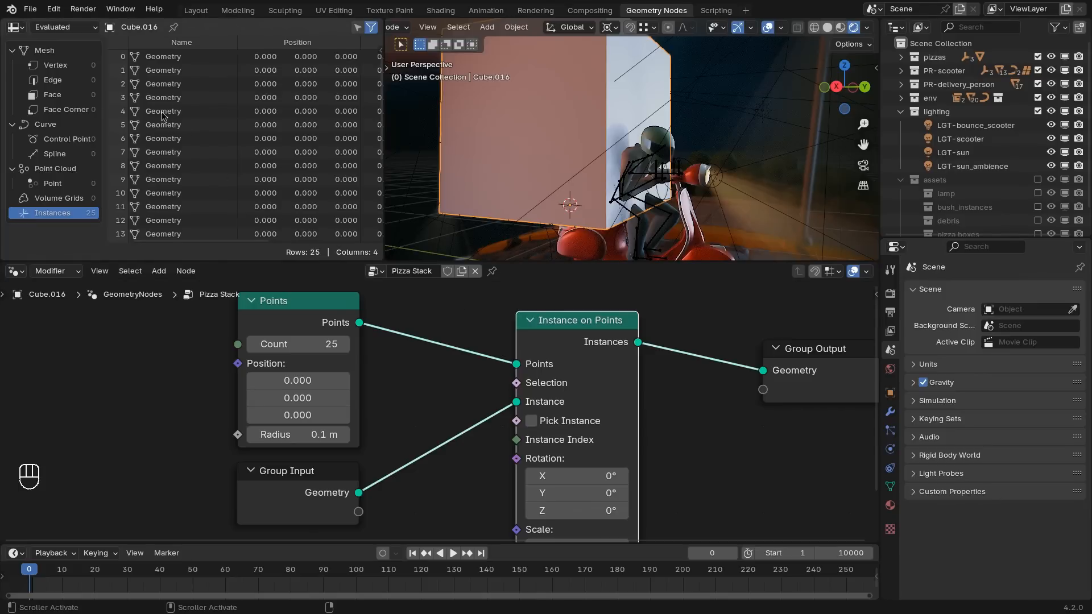
scroll(165, 150, "down", 3)
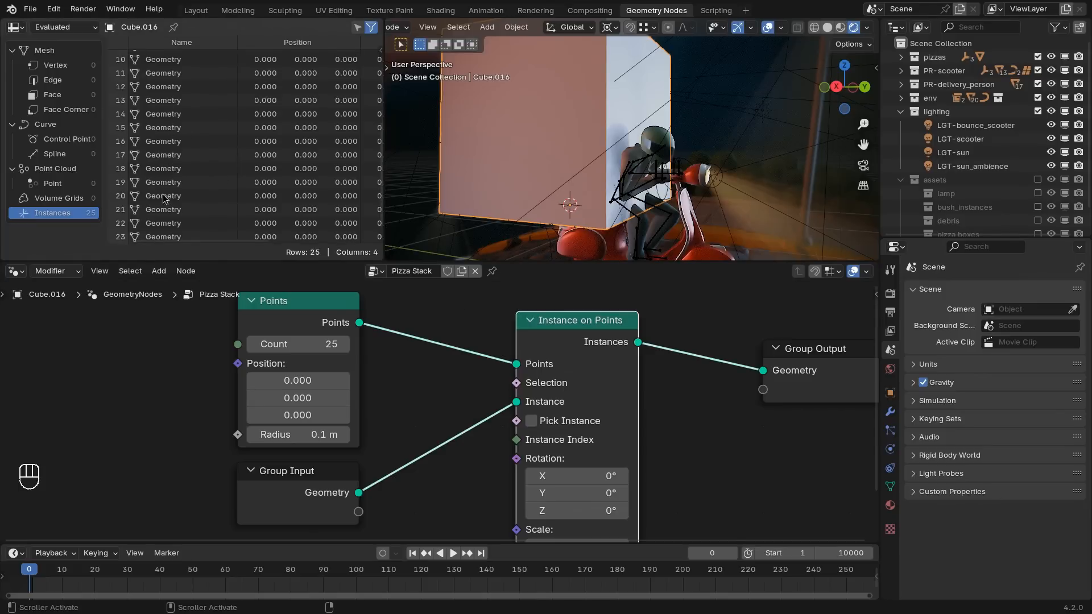
scroll(172, 196, "up", 3)
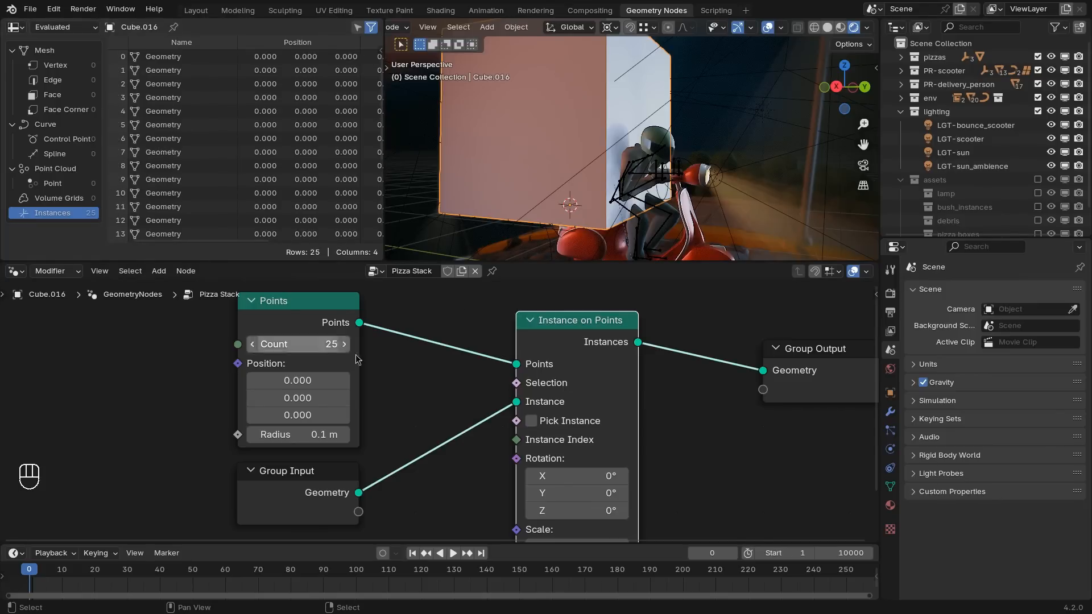
Step: Add a vector Random Value node driving the Scale of Instance on Points
middle_click_drag(492, 460, 529, 321)
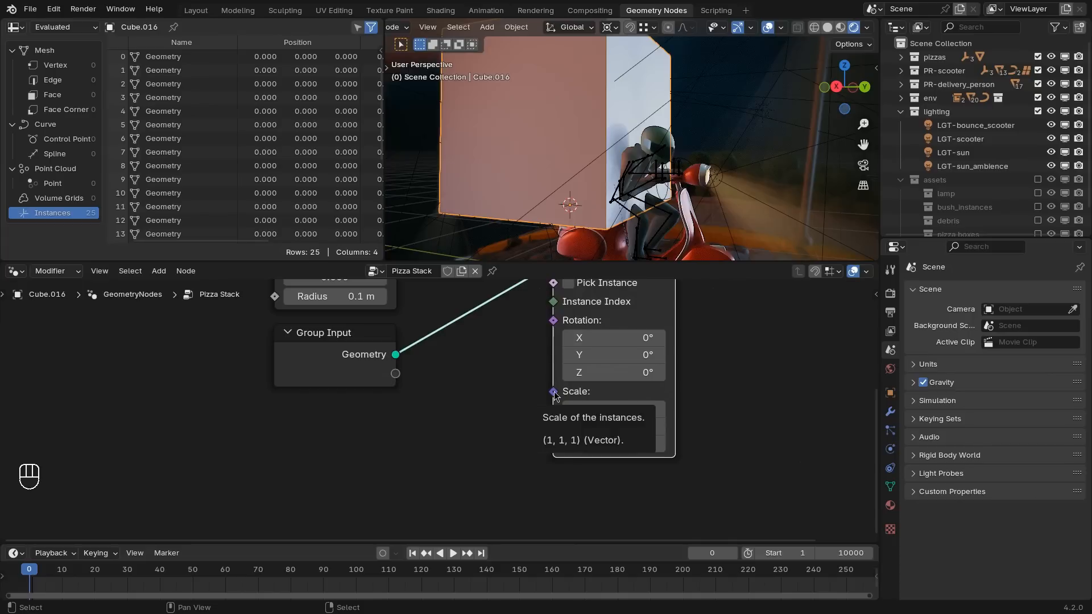
left_click_drag(553, 391, 433, 448)
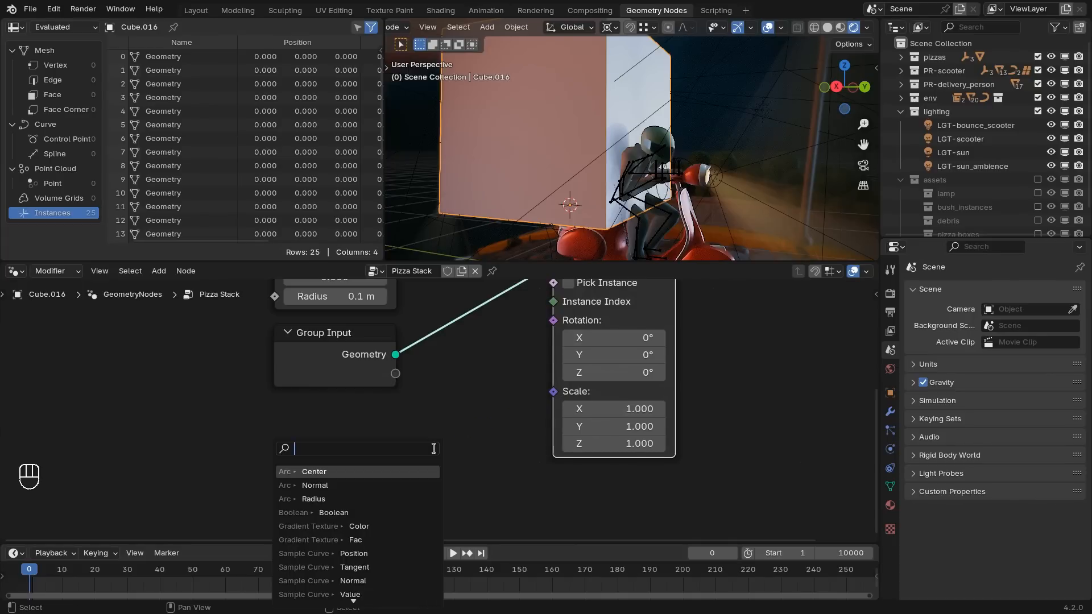
type("rand")
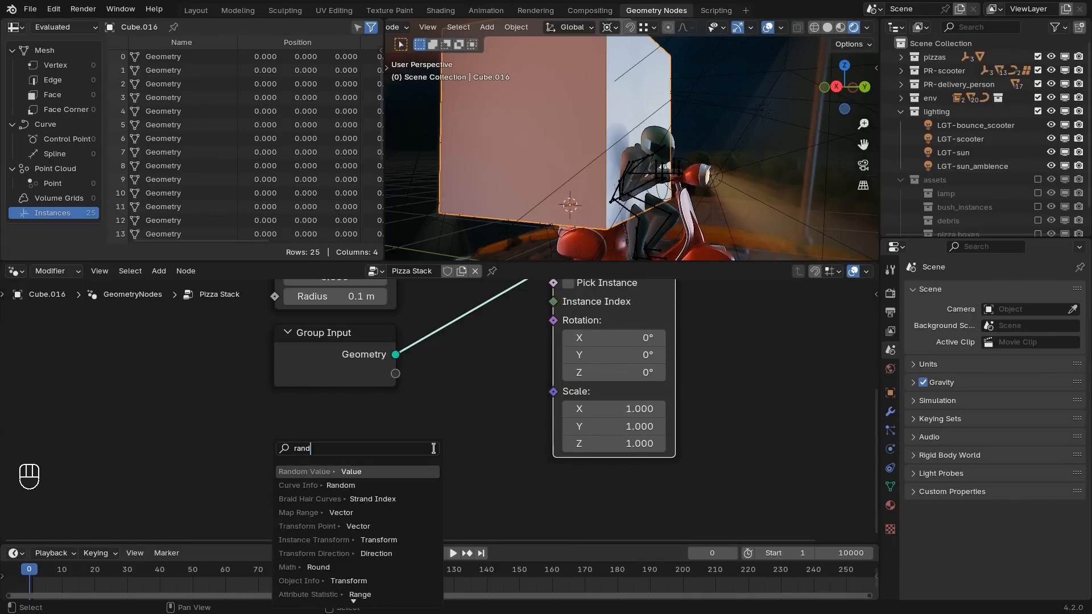
key("Return")
middle_click_drag(434, 443, 446, 361)
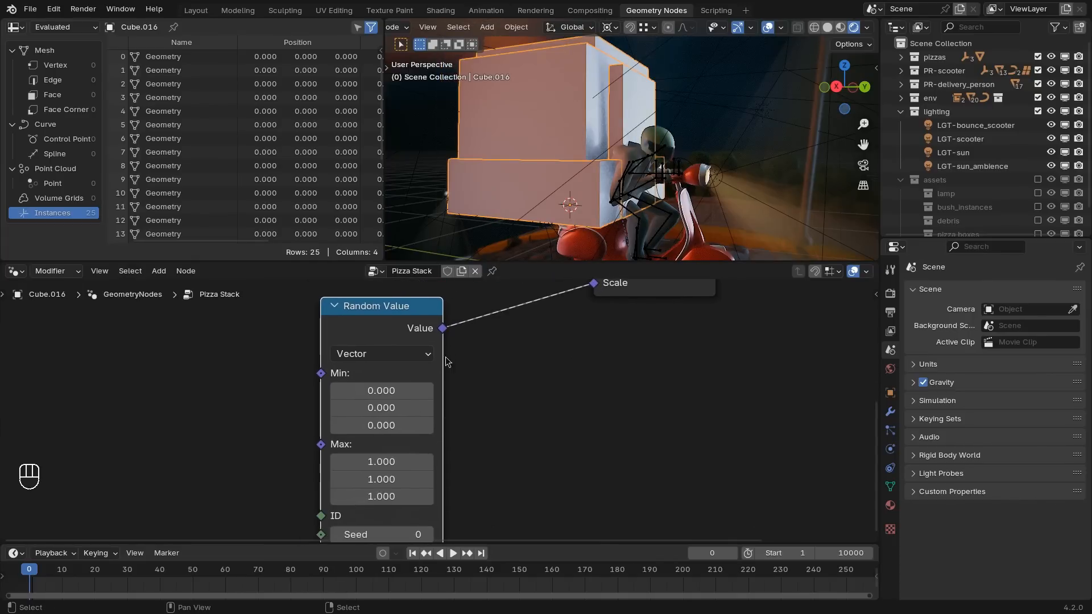
Step: Set the Random Value's X and Y range to Min 1 and Max 1.5
left_click_drag(387, 390, 387, 408)
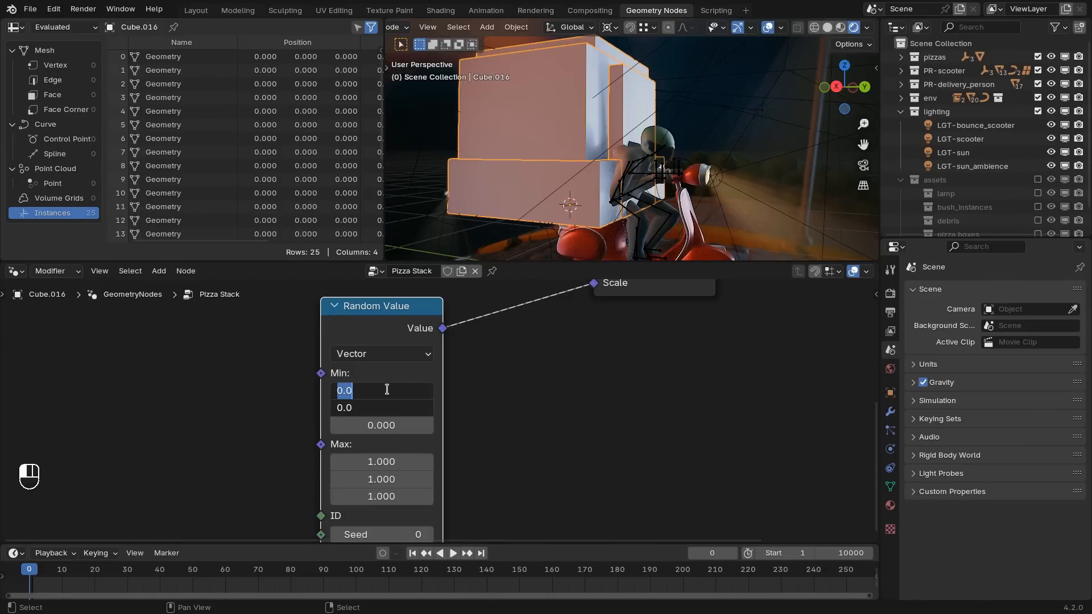
type("1")
key("Return")
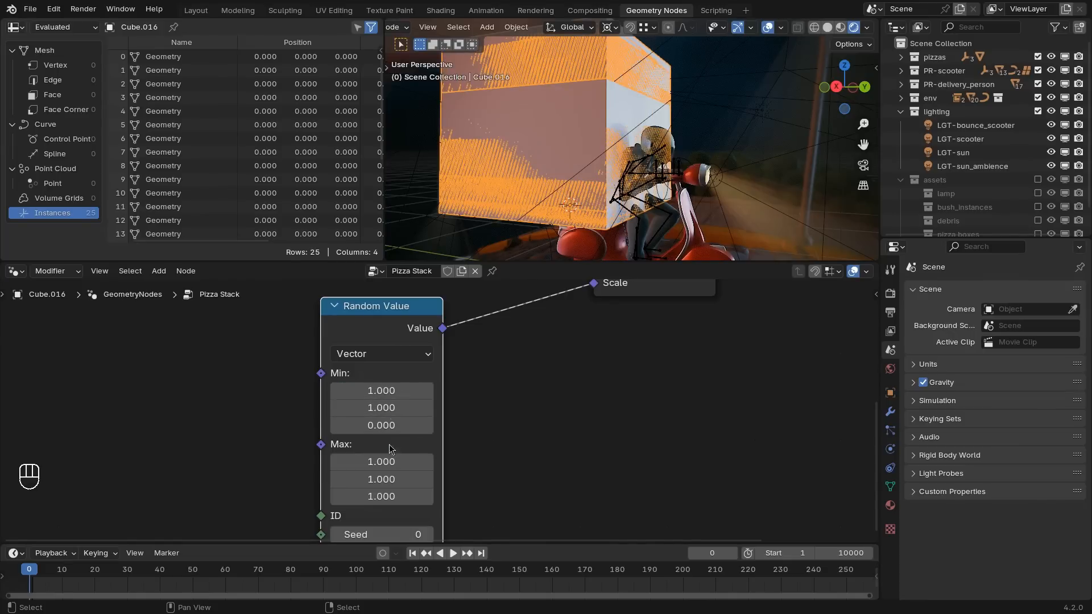
left_click_drag(387, 462, 388, 479)
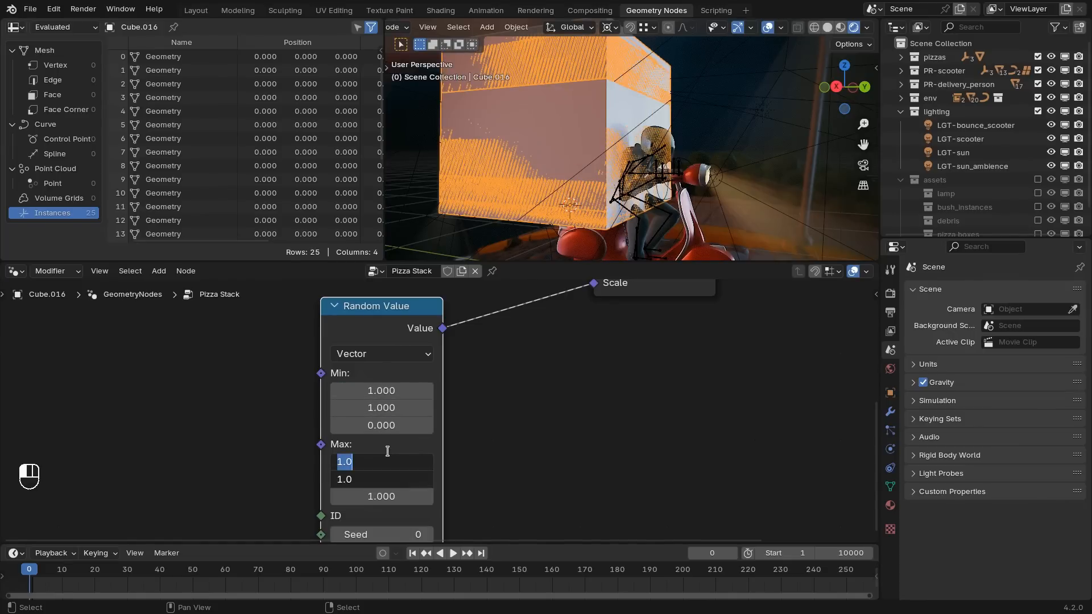
type("1.5")
key("Return")
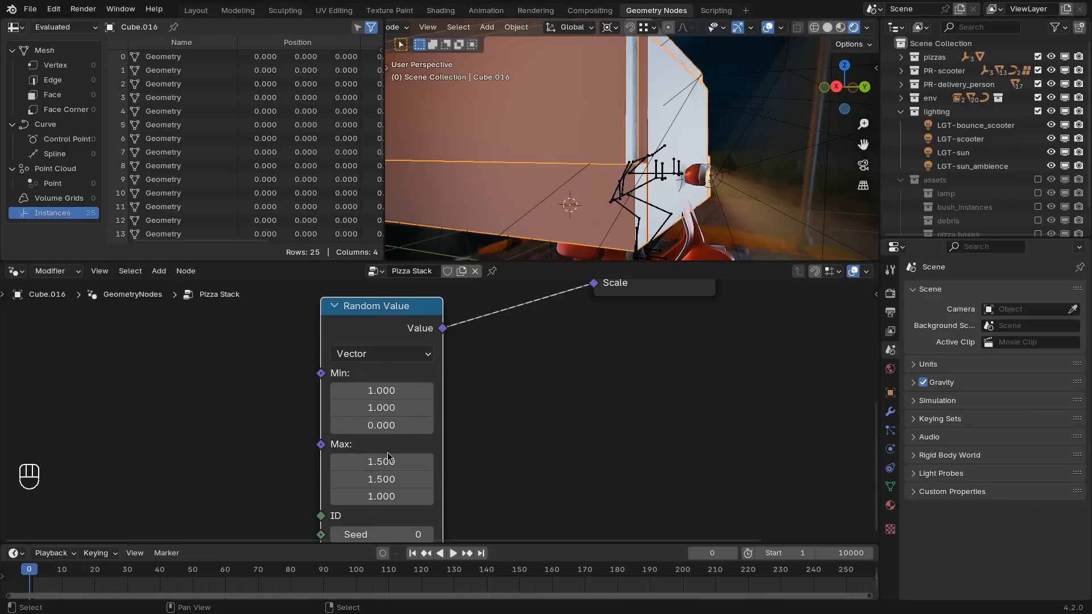
Step: Set the Random Value's Z range to Min 0.05 and Max 0.3
left_click(384, 420)
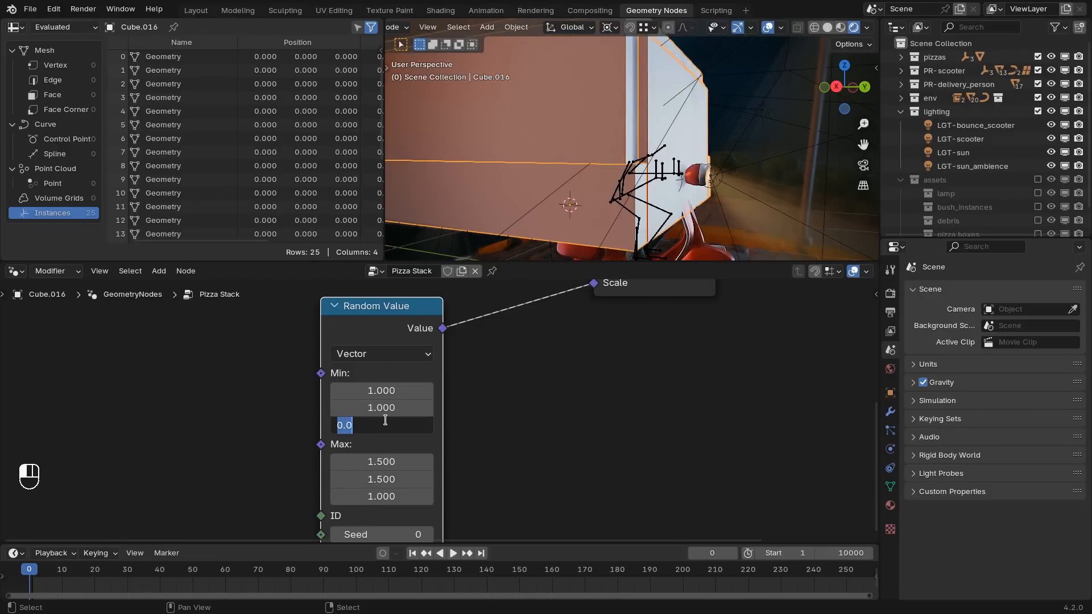
type(".0")
key("Return")
left_click(402, 496)
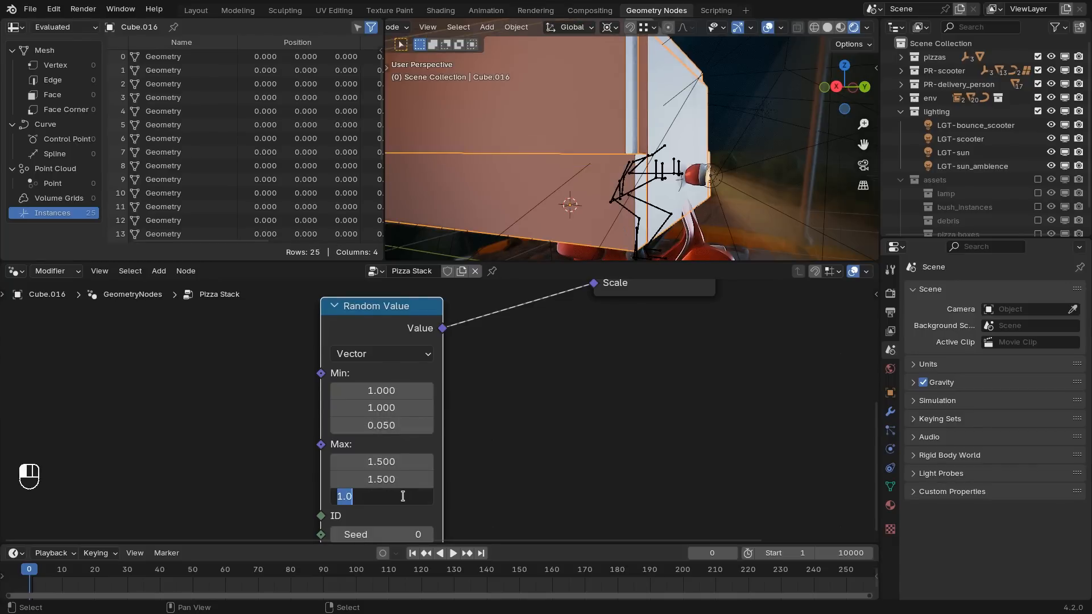
type(".3")
key("Return")
Step: Group the instancing nodes in a frame, move it away from the Group Output, and tighten the layout around Instance on Points
middle_click_drag(583, 176, 677, 96)
scroll(587, 174, "down", 5)
key("ctrl+j")
left_click_drag(496, 368, 357, 345)
scroll(363, 353, "up", 3)
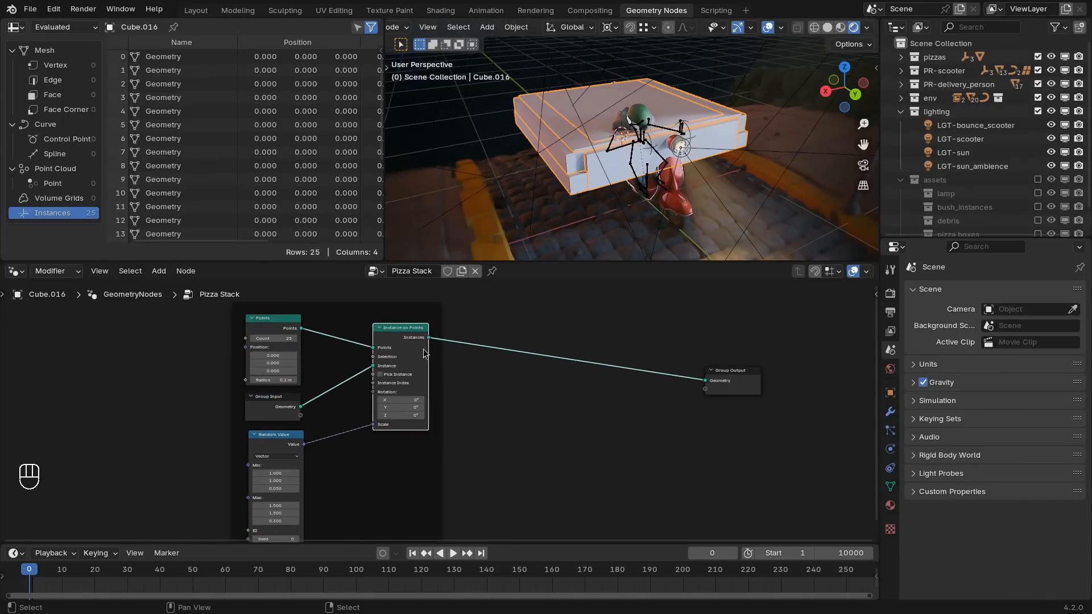
left_click_drag(401, 333, 363, 335)
scroll(554, 377, "up", 2)
Step: Add an Instance Scale node and place it in the empty area beside the frame, below the output link
key("shift+a")
mouse_move(519, 415)
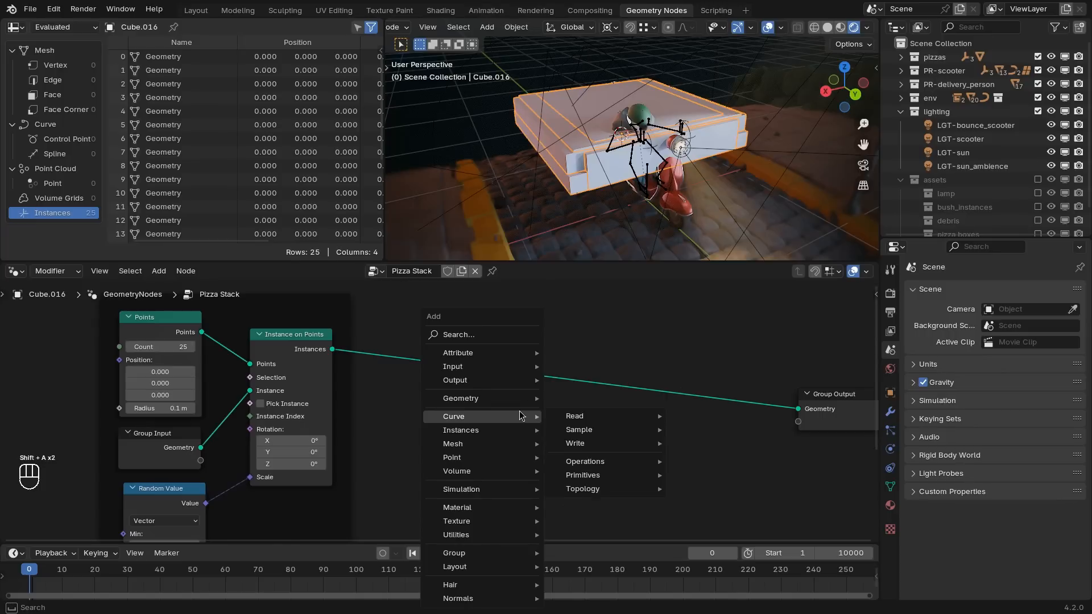
type("in")
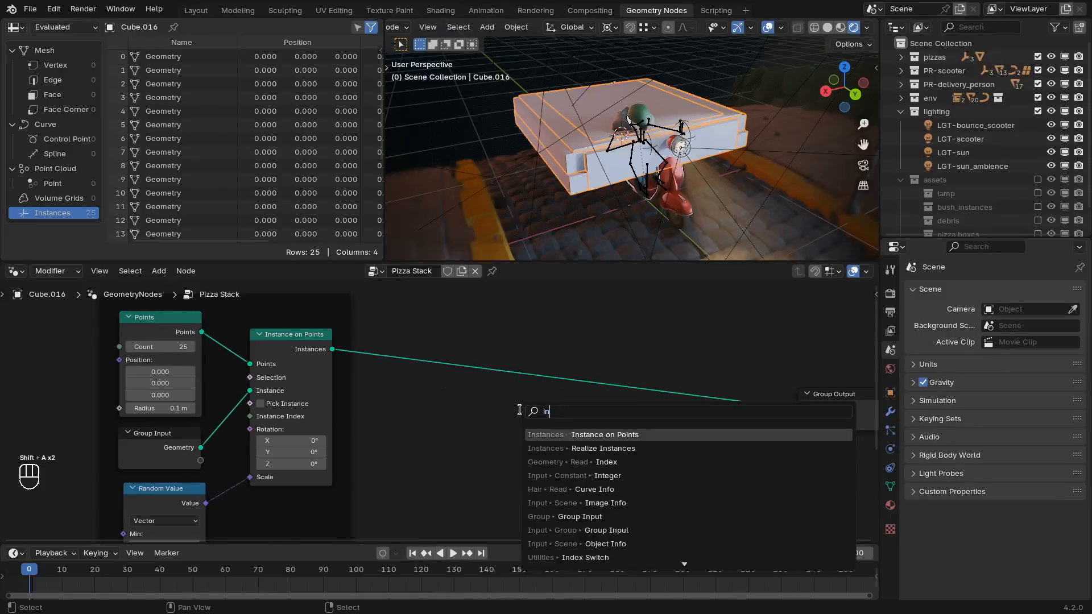
type("stance scale")
key("Return")
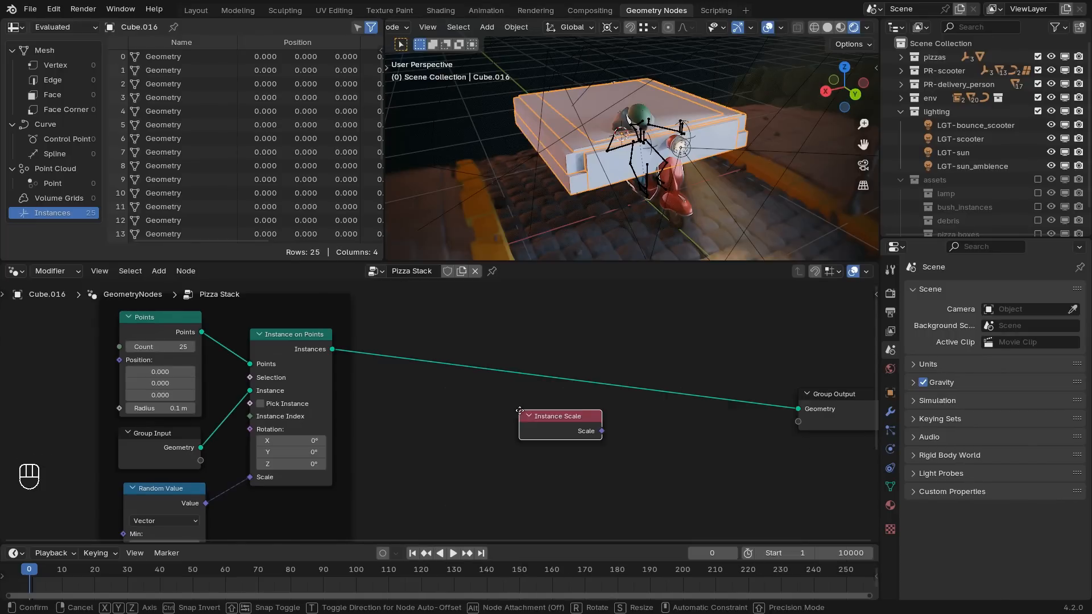
left_click(445, 498)
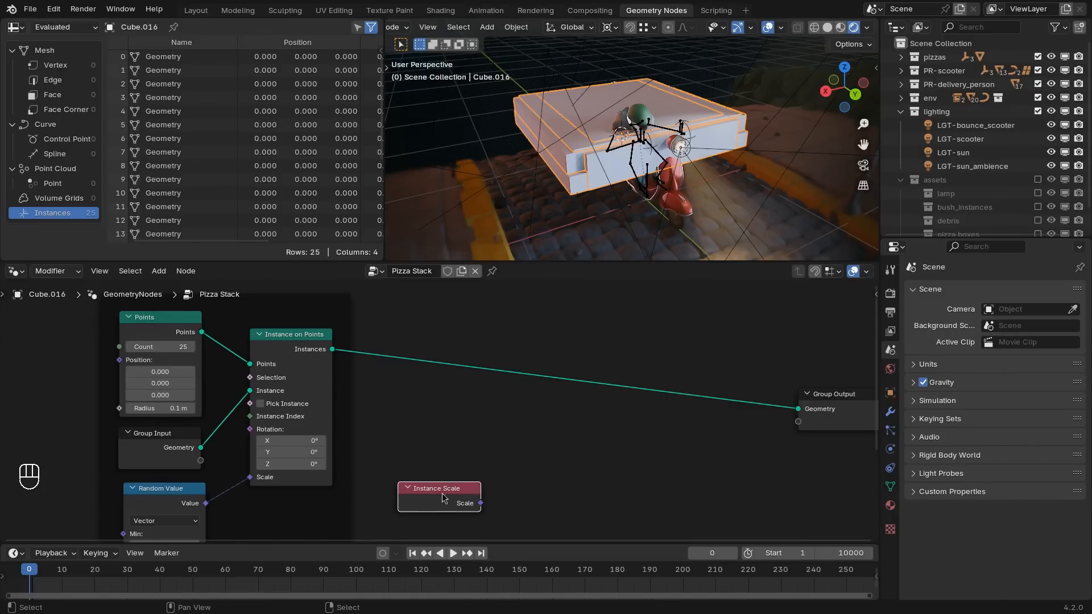
left_click(487, 508)
Step: Switch the viewport to Solid shading and isolate the box instances in Local View
middle_click_drag(589, 195, 630, 171)
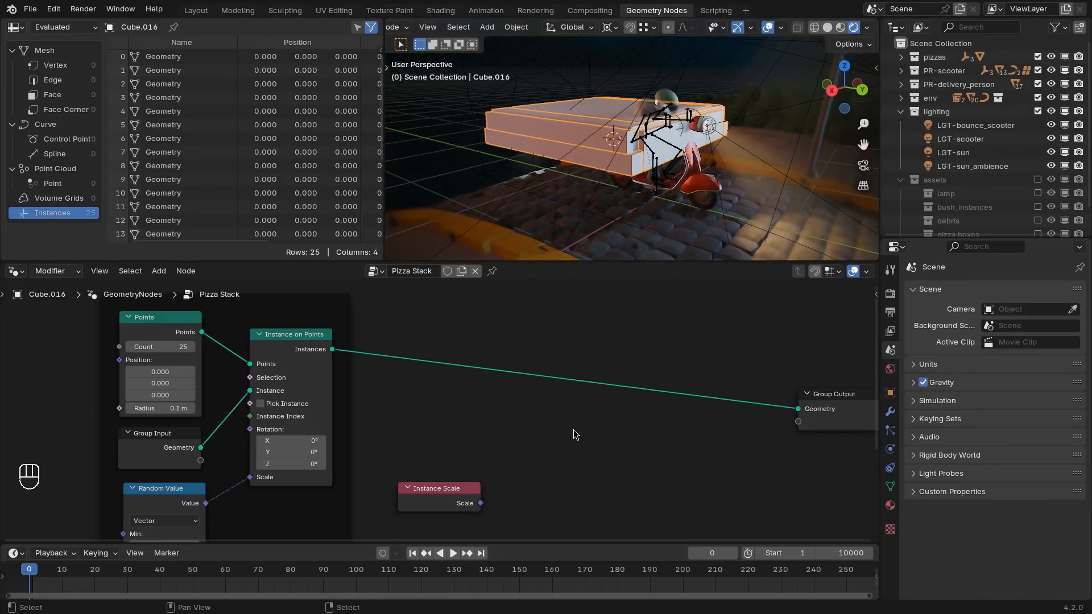
key("z")
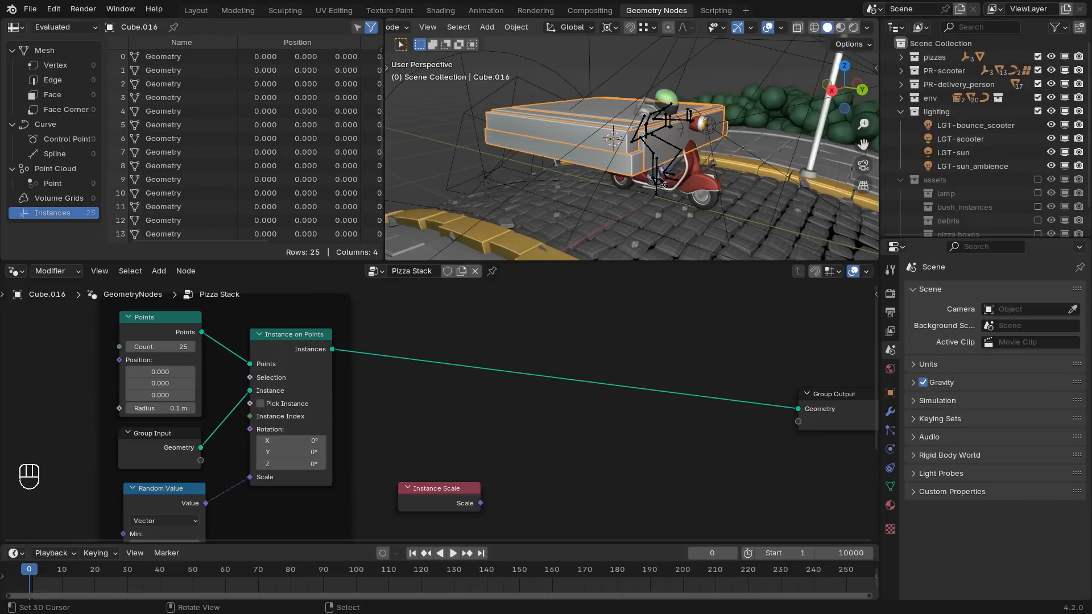
key("KP_Divide")
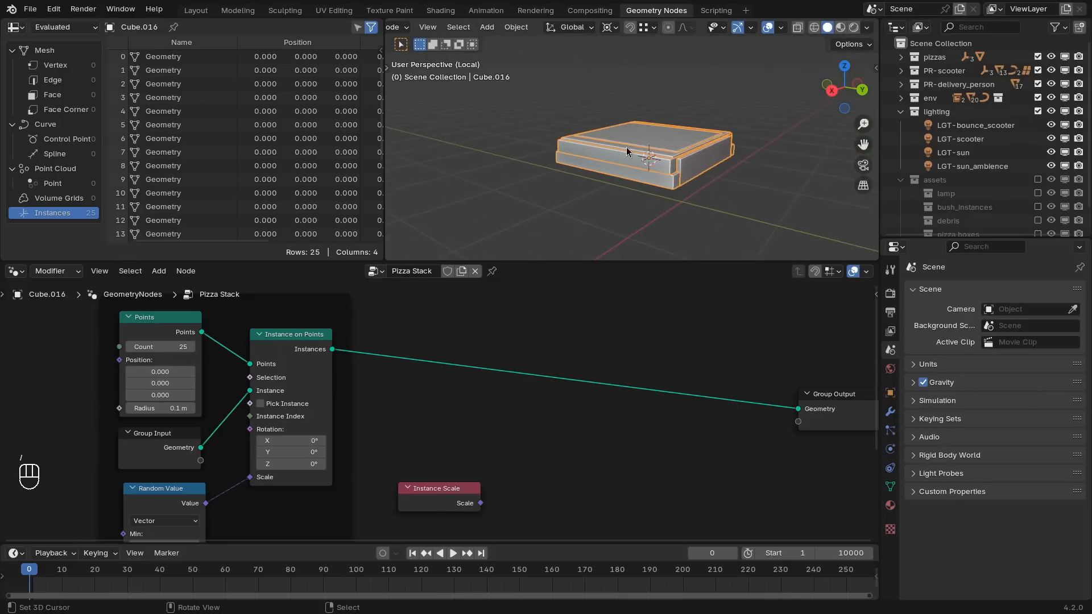
scroll(627, 152, "up", 2)
middle_click_drag(660, 165, 676, 164)
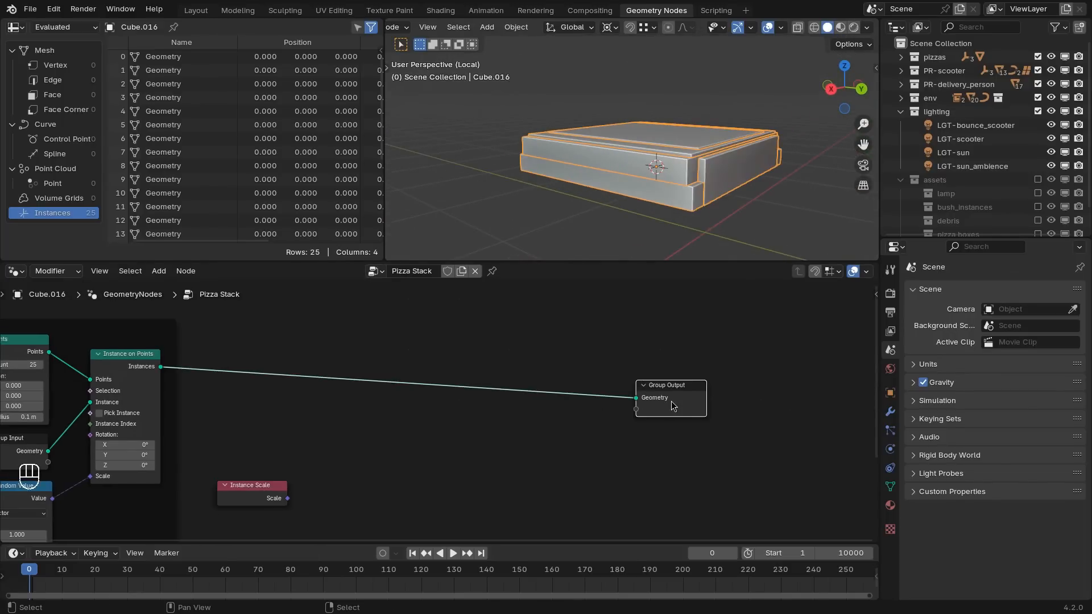
Step: Move the Group Output farther from the frame and insert a Set Instance Transform node on the link before it
left_click_drag(672, 406, 803, 392)
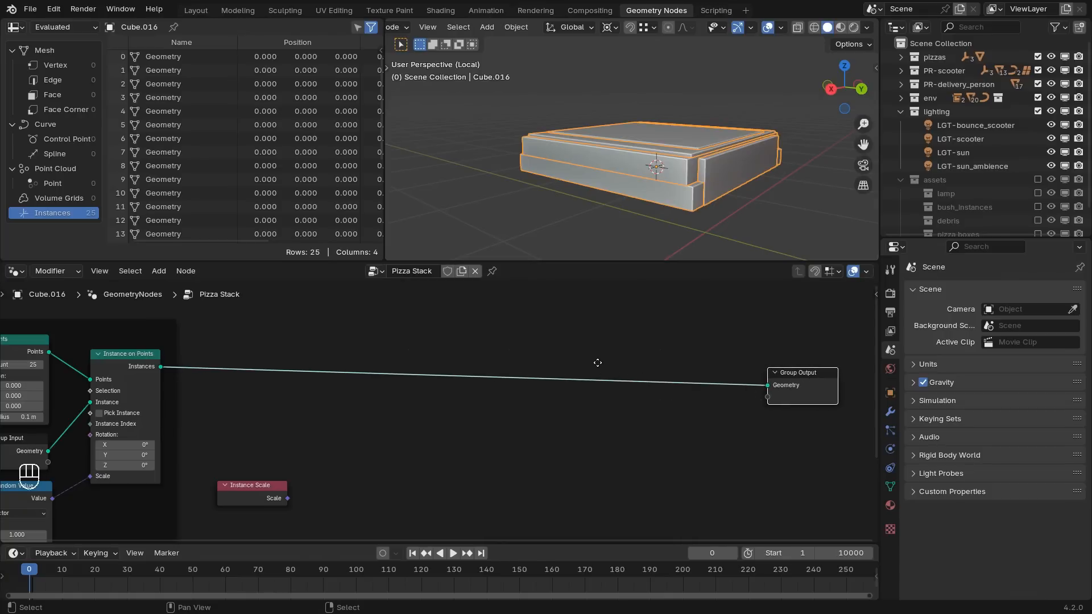
key("shift+a")
type("set")
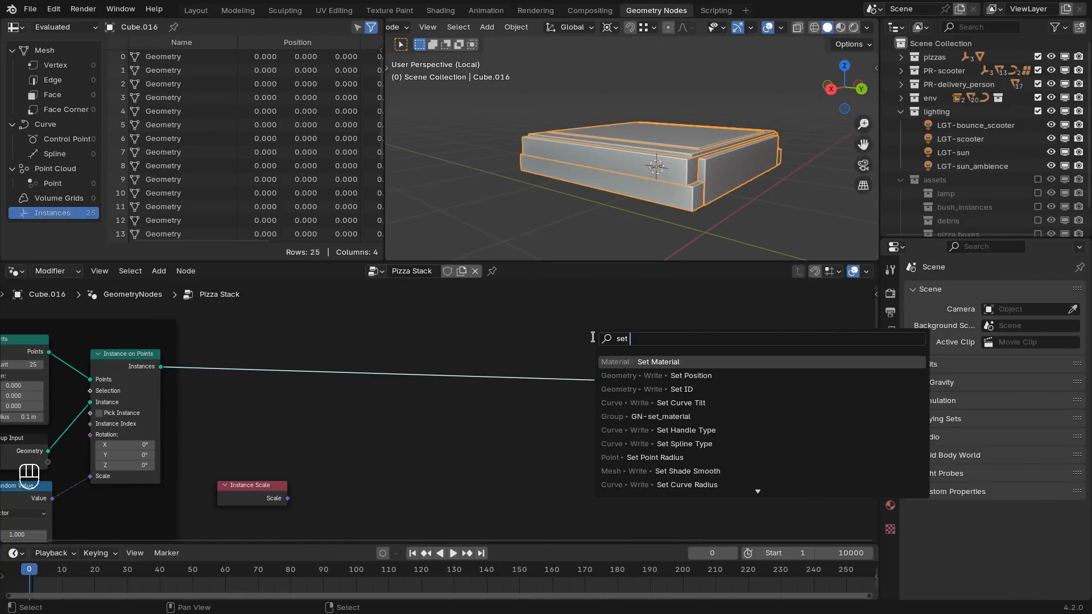
type(" ins")
key("Return")
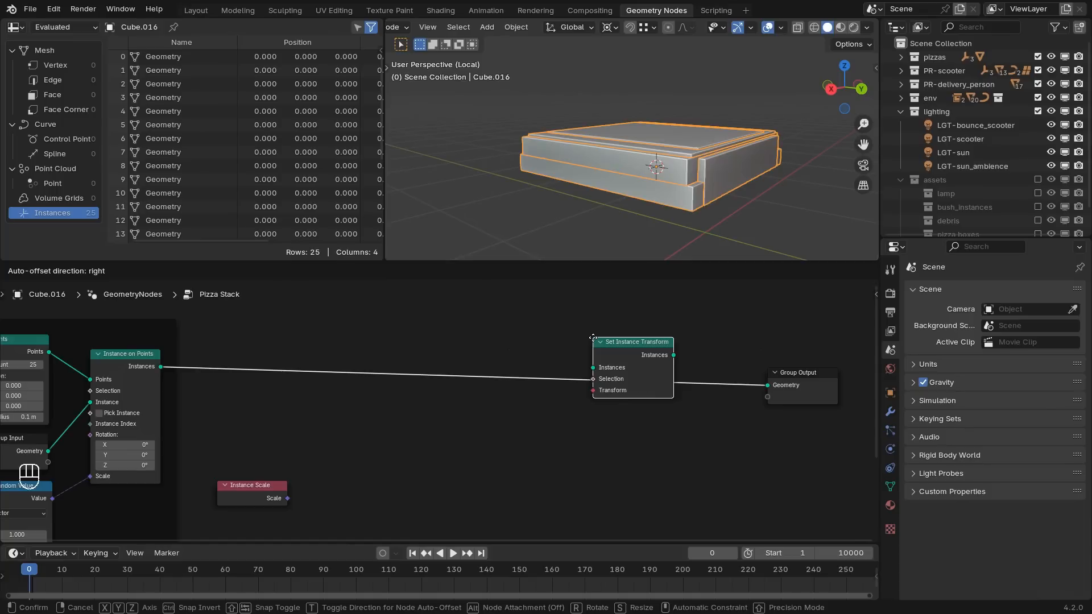
left_click(623, 367)
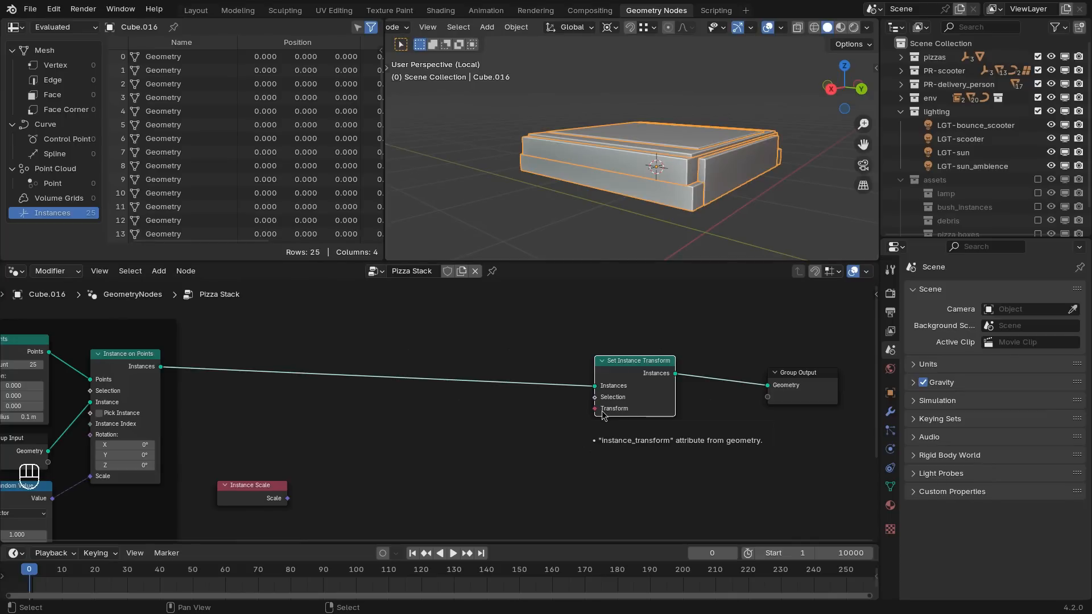
Step: Add a Combine Transform node, link it to Set Instance Transform's Transform input, and place it just below that node
scroll(470, 409, "up", 3)
key("shift+a")
mouse_move(464, 408)
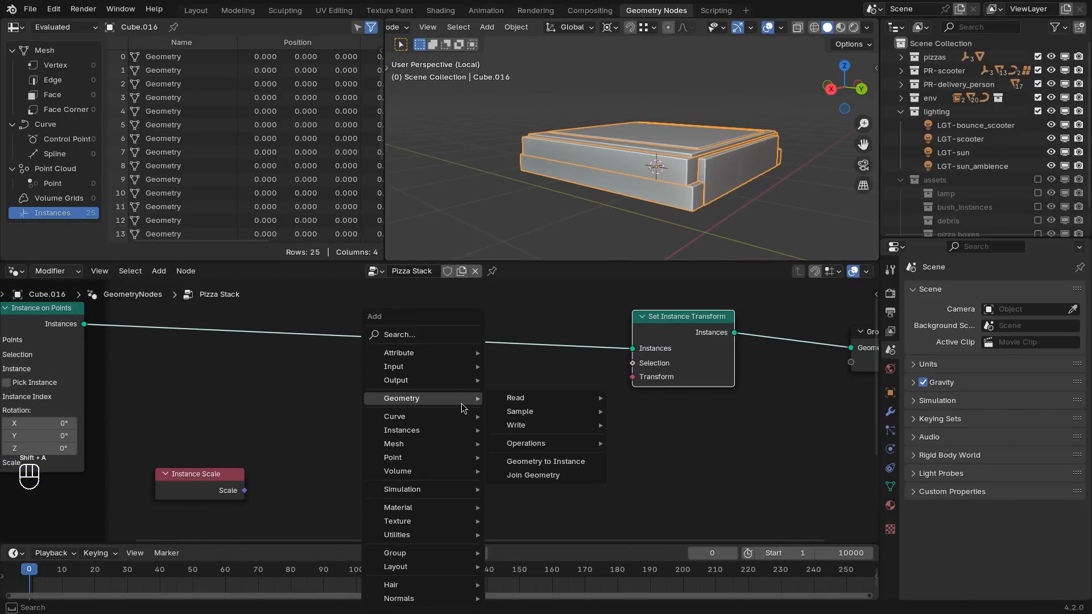
type("combine")
key("Down")
key("Down")
key("Down")
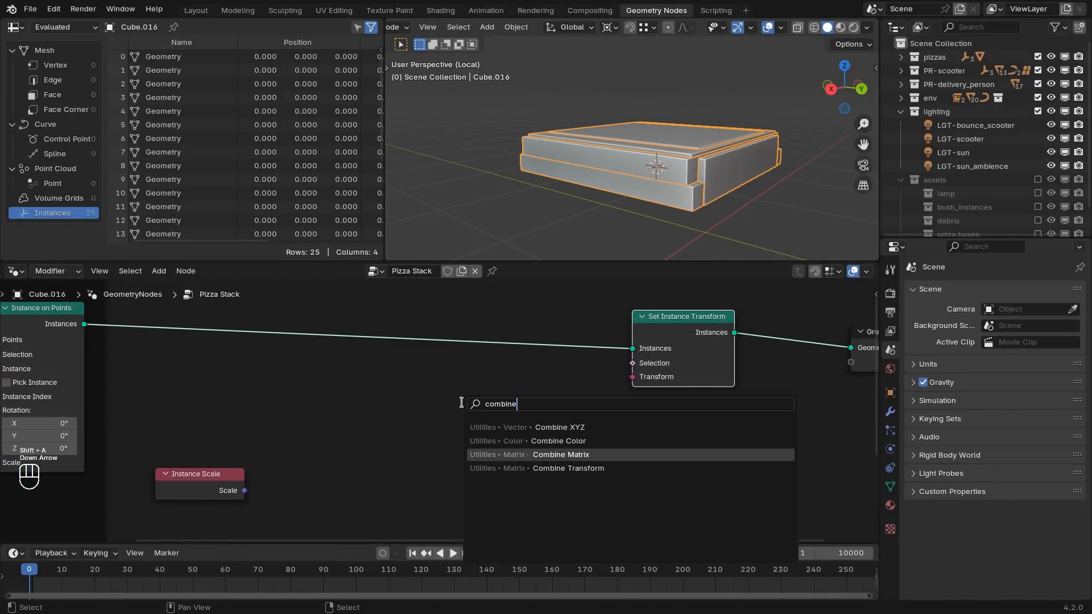
key("Return")
left_click(461, 403)
left_click_drag(551, 425, 633, 376)
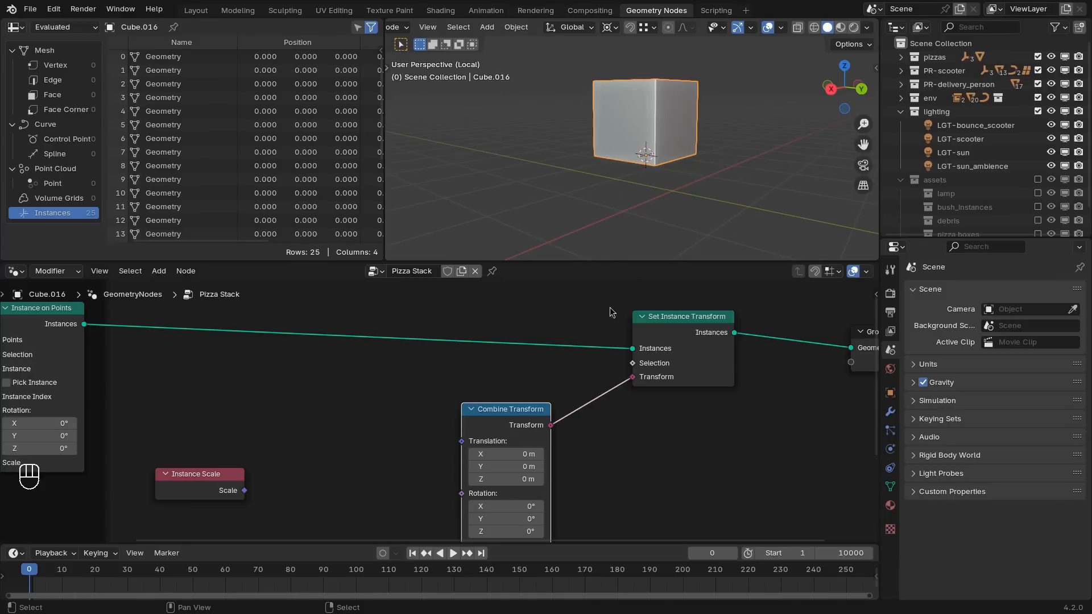
middle_click_drag(559, 384, 565, 339)
left_click_drag(522, 363, 554, 326)
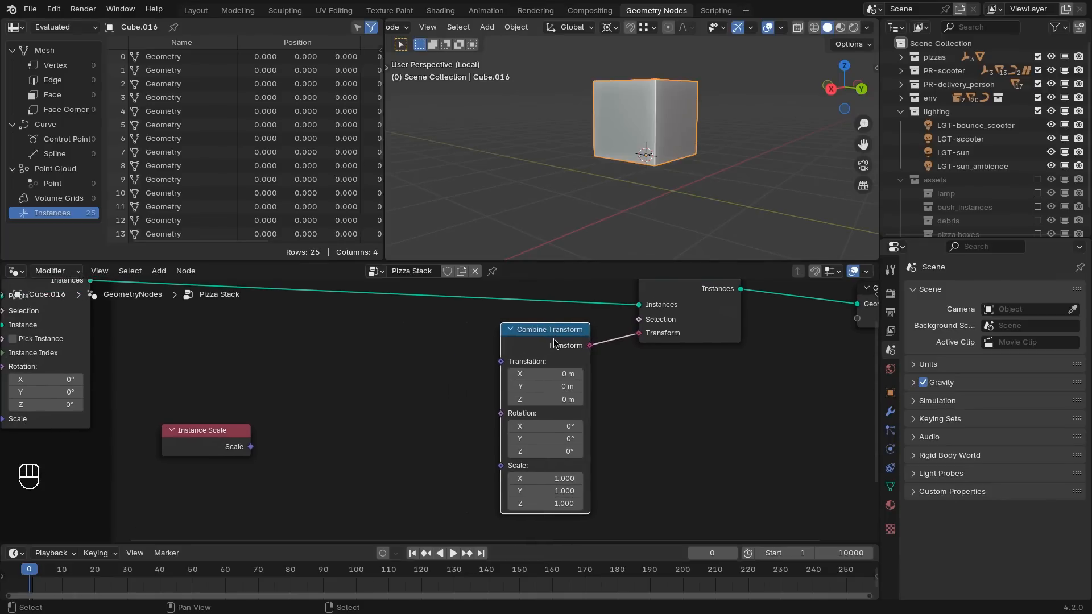
Step: Link the Instance Scale node to Combine Transform's Scale input and bring it closer to that node
middle_click_drag(428, 361, 546, 345)
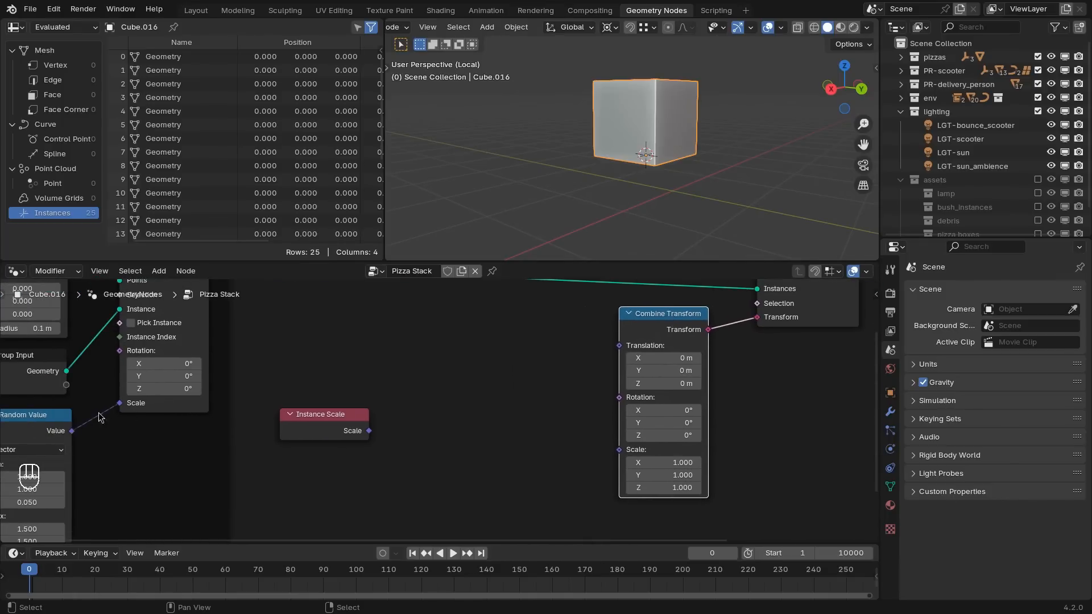
left_click_drag(667, 311, 675, 351)
right_click(675, 351)
left_click_drag(329, 428, 619, 450)
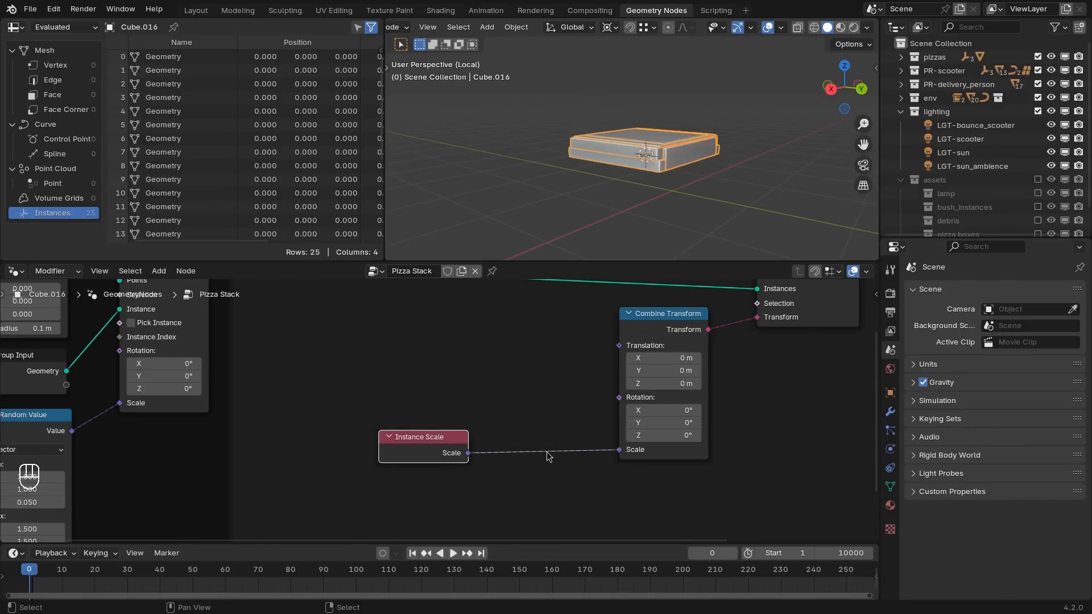
key("g")
right_click(426, 432)
left_click_drag(668, 360, 660, 383)
type("3.5")
key("Return")
right_click(665, 359)
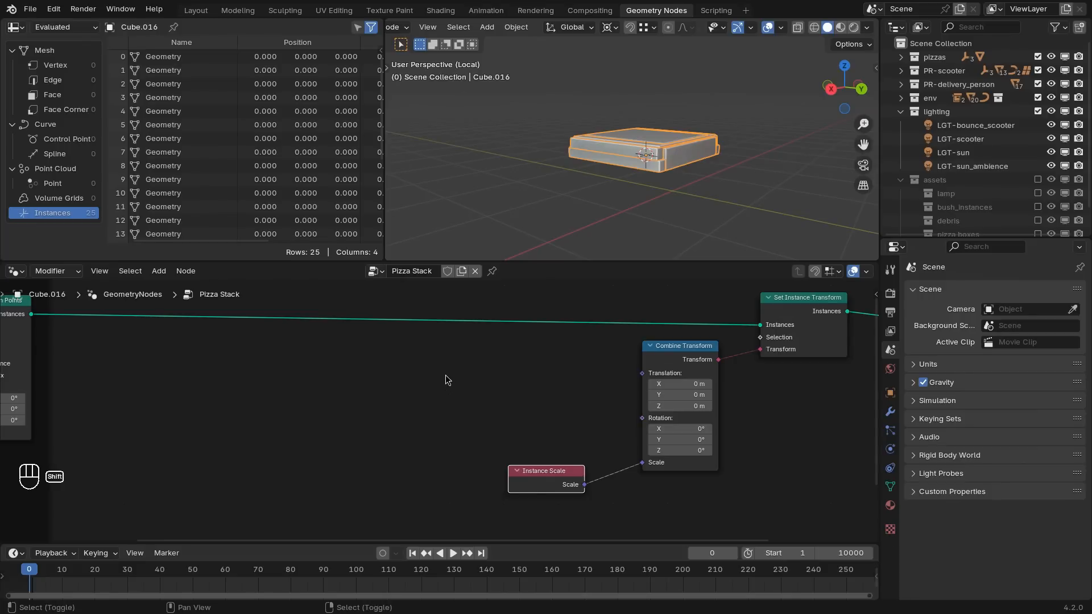
Step: Add an Accumulate Field node beside Combine Transform and set its domain to Instance and its data type to Transform
key("shift+a")
type("accu")
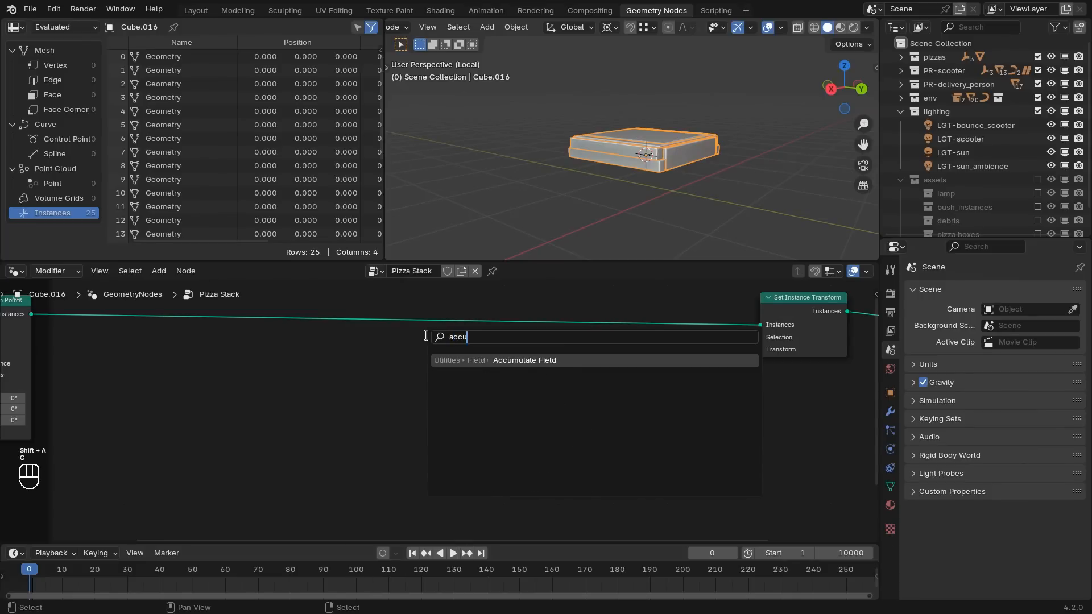
key("Return")
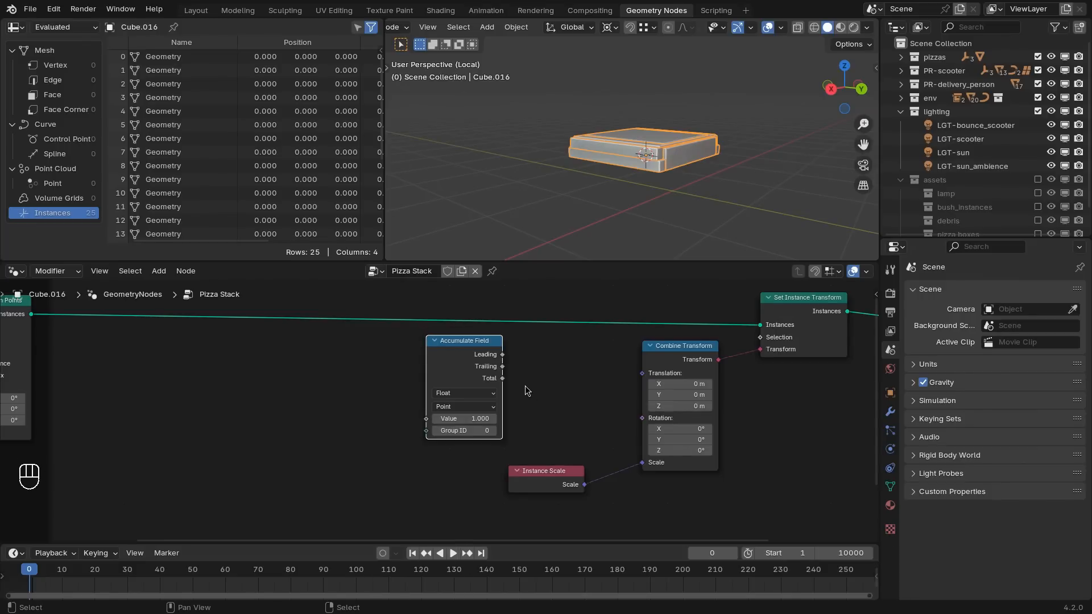
scroll(530, 392, "up", 2)
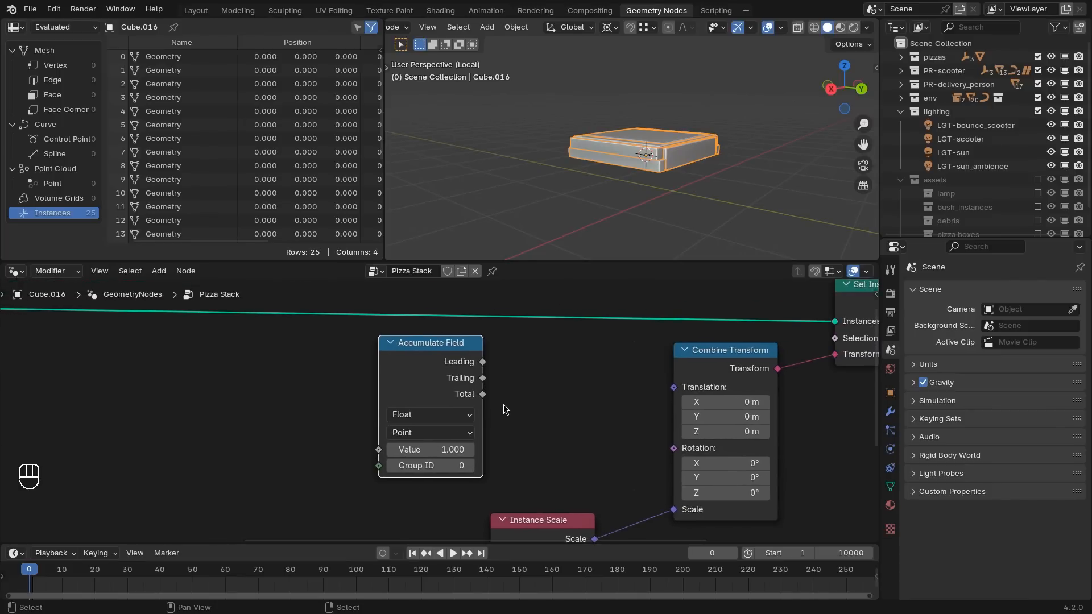
left_click(423, 431)
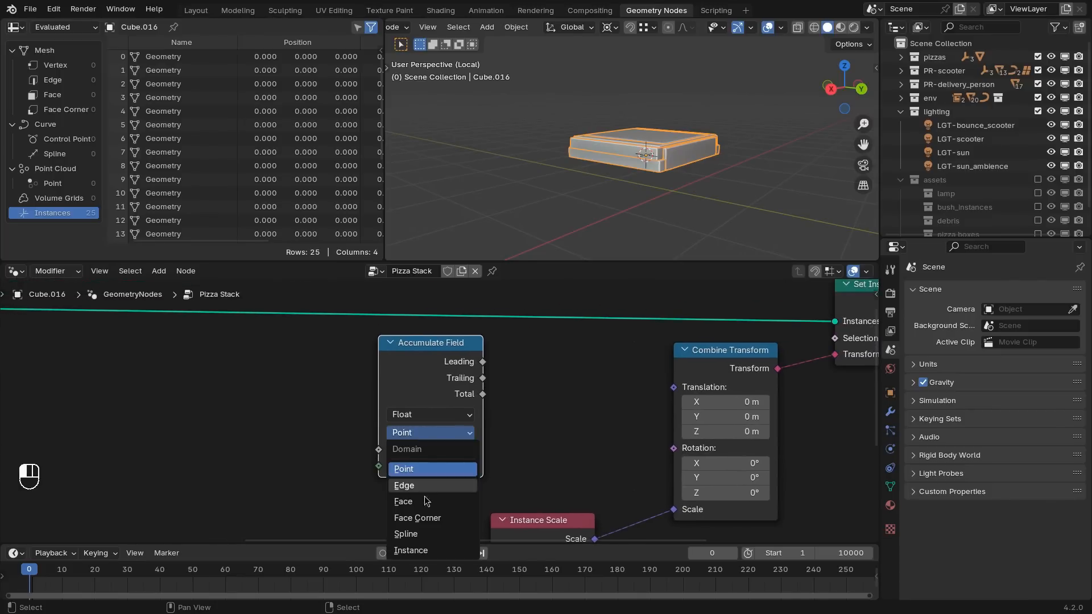
left_click(401, 550)
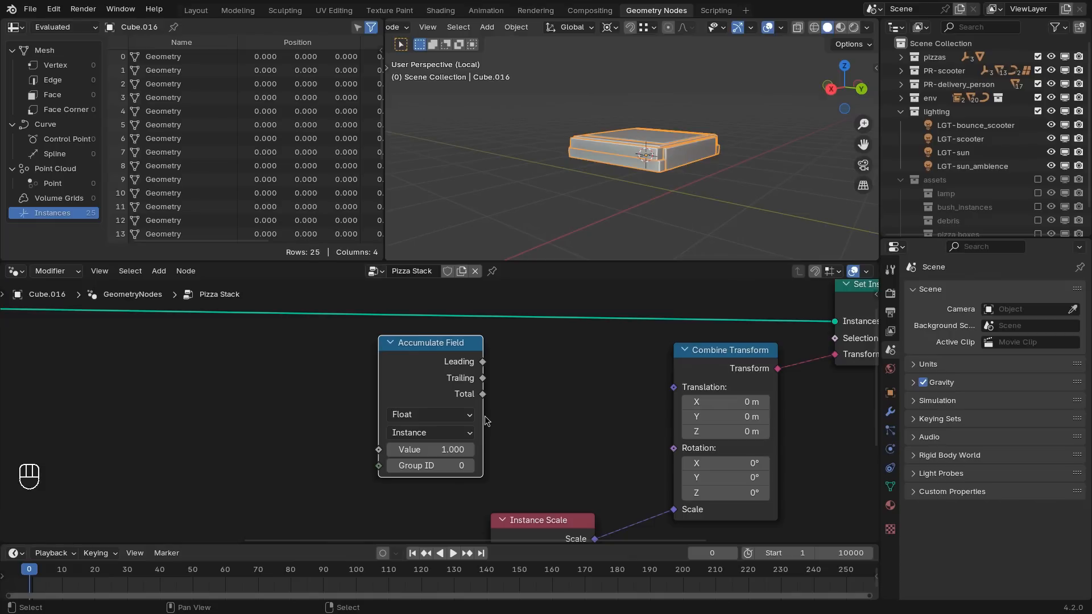
left_click(434, 414)
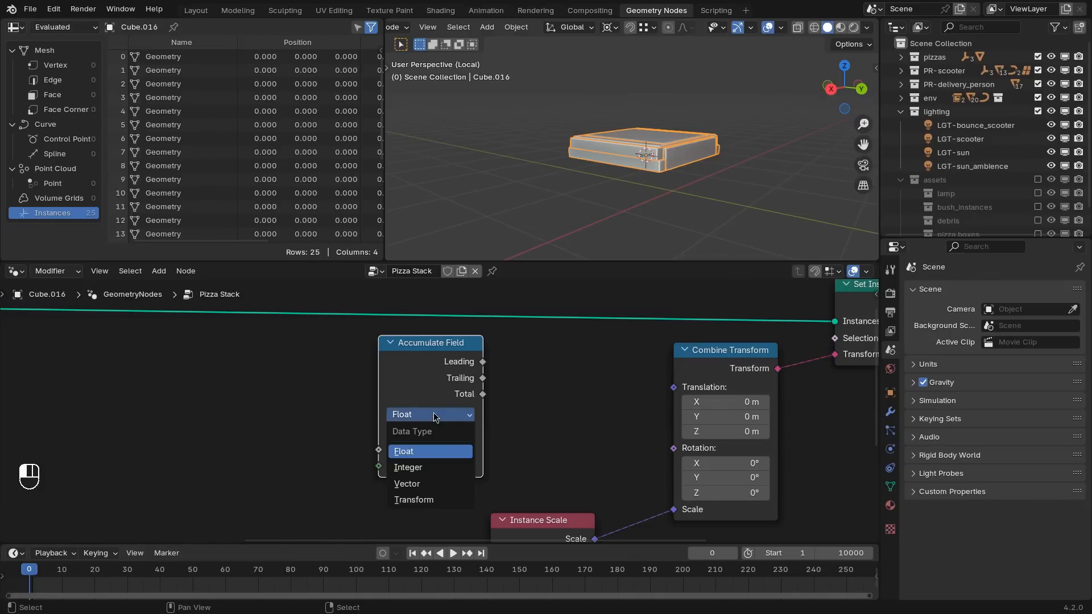
left_click(448, 499)
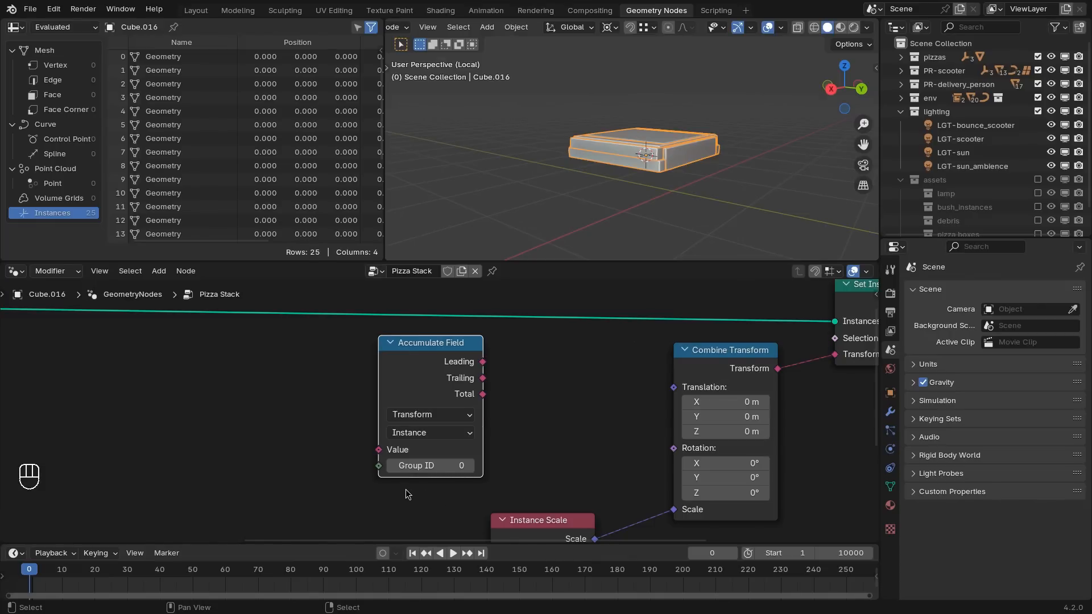
left_click_drag(417, 374, 425, 380)
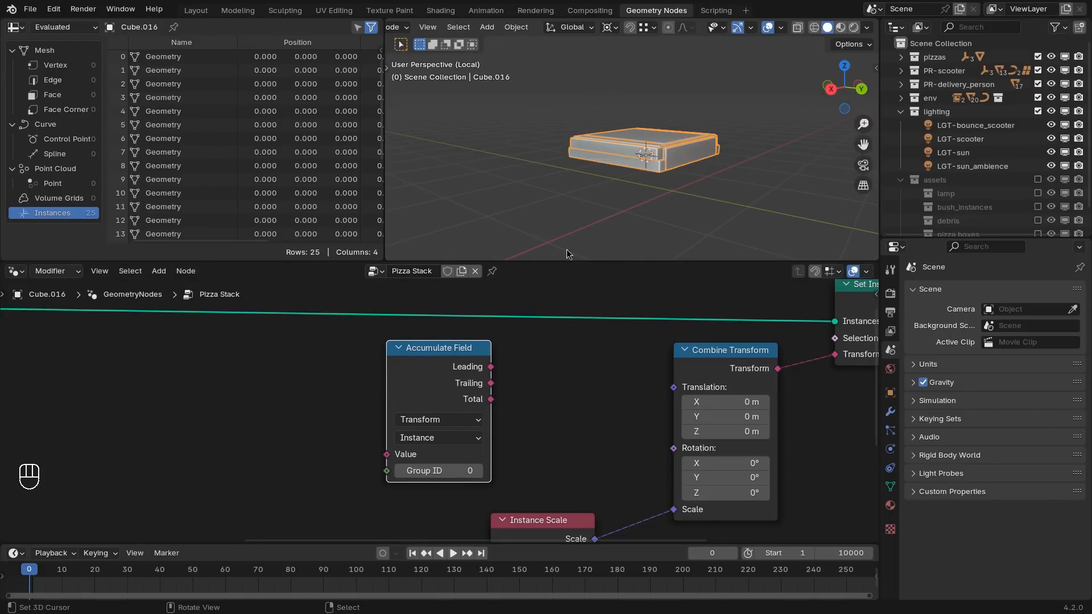
middle_click_drag(651, 190, 653, 166)
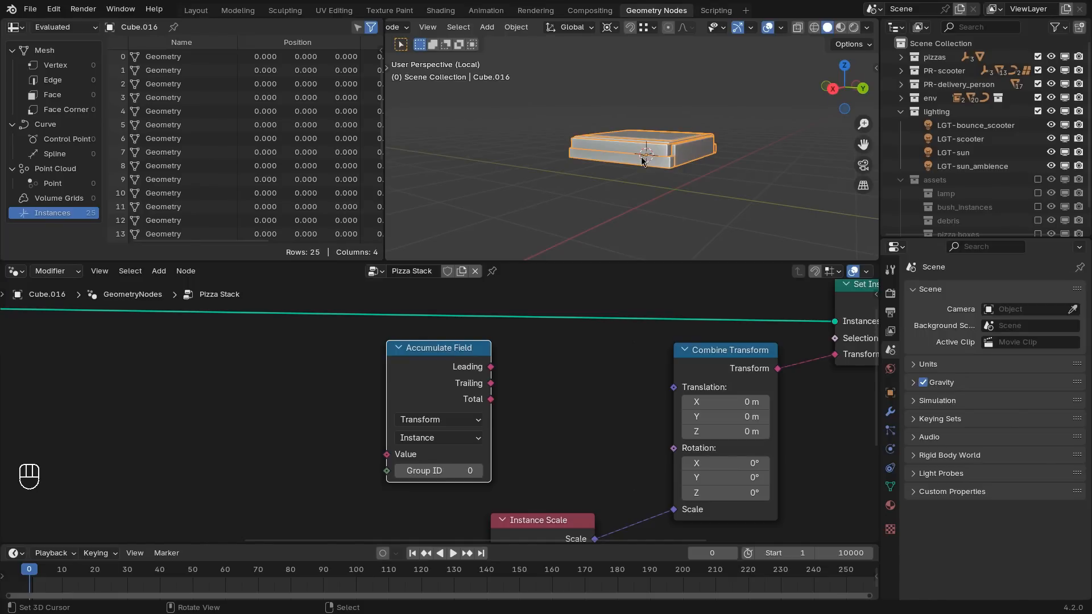
Step: Feed Accumulate Field's Trailing output into a new Separate Transform node and link its Translation and Rotation to Combine Transform, with Instance Scale tucked beneath
left_click_drag(441, 375, 492, 386)
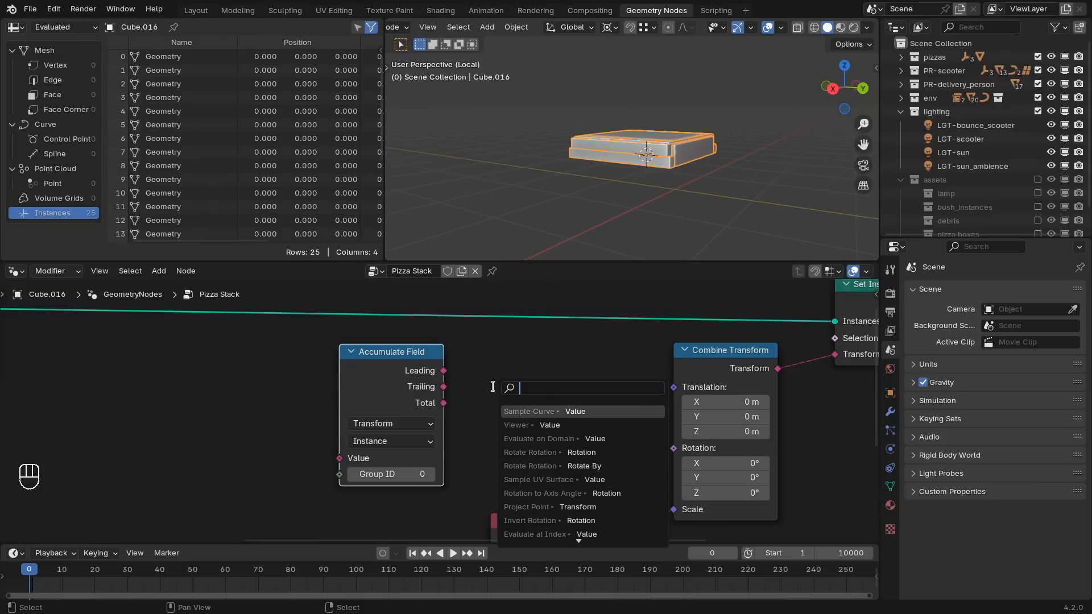
type("separa")
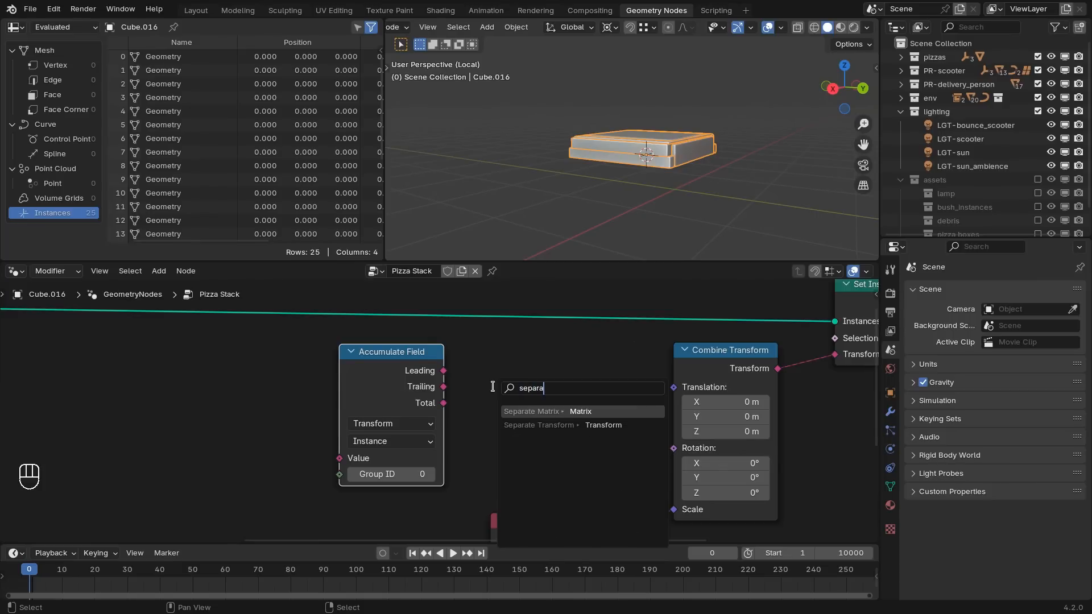
left_click(539, 424)
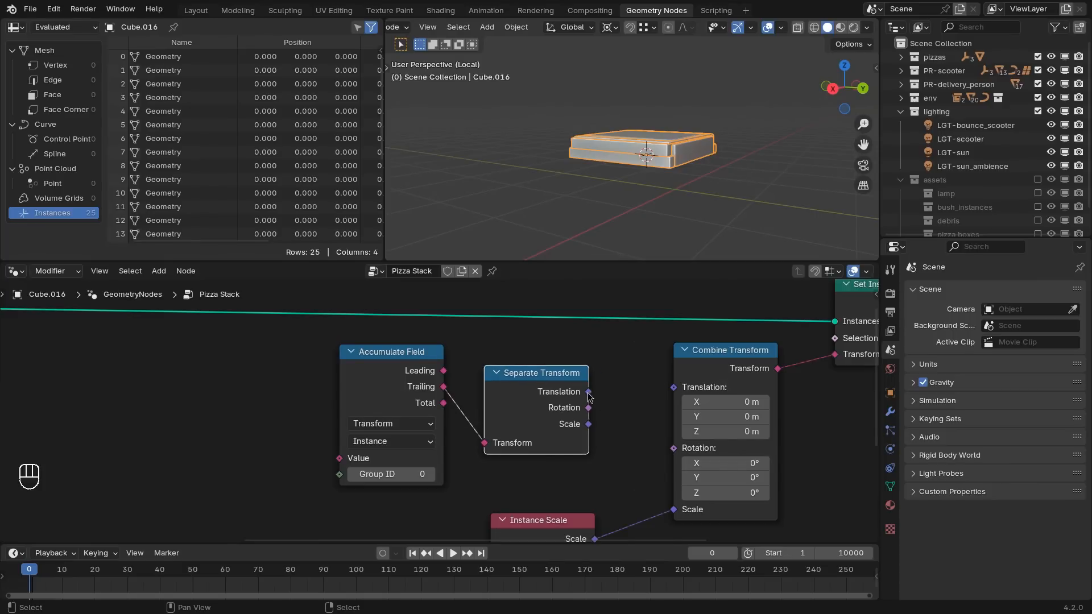
left_click_drag(589, 392, 706, 397)
left_click_drag(551, 516, 545, 474)
middle_click_drag(608, 471, 658, 467)
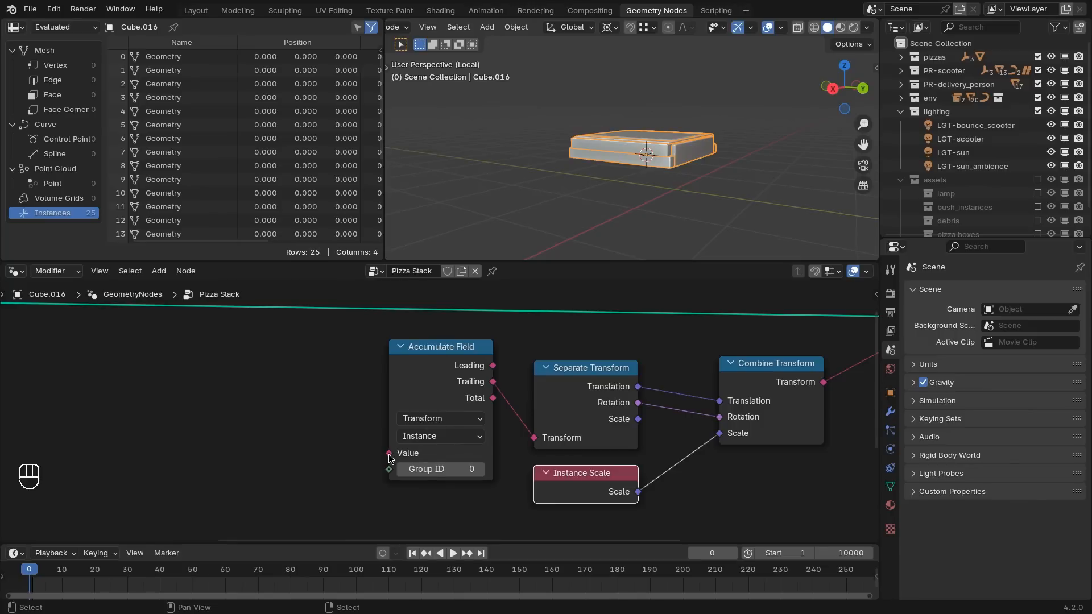
Step: Duplicate Combine Transform, place the copy before Accumulate Field, and link its Transform output to the Value input
mouse_move(390, 457)
left_click(767, 378)
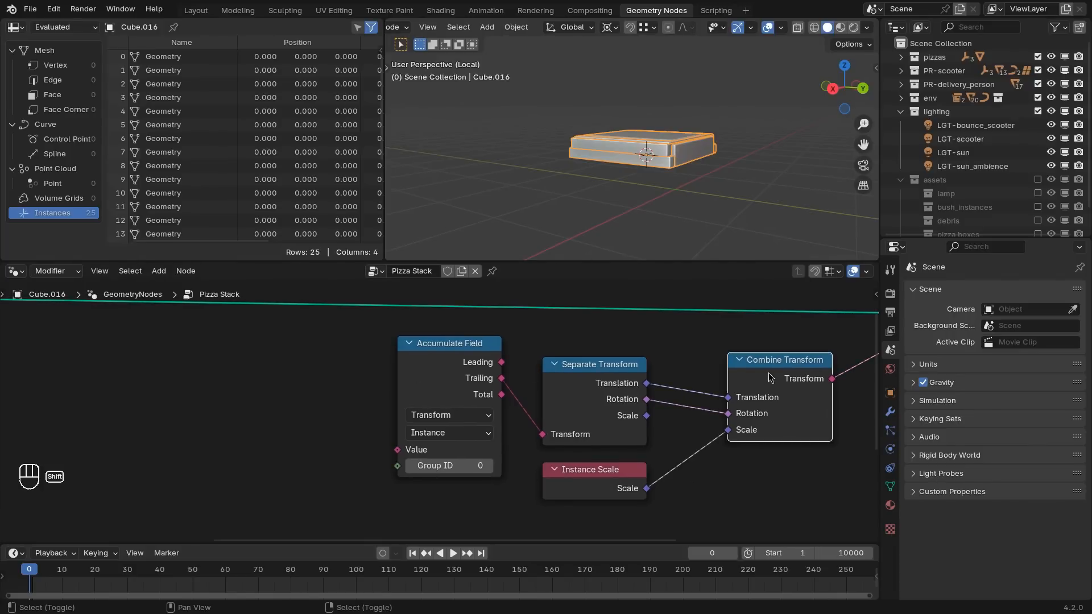
key("shift+d")
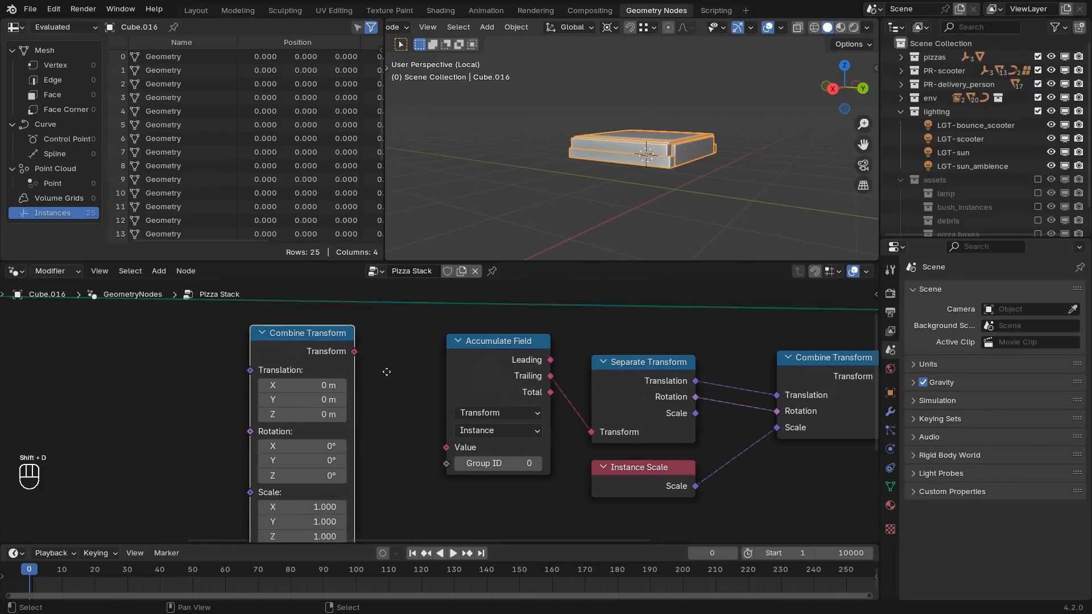
left_click(387, 371)
left_click_drag(393, 352, 426, 370)
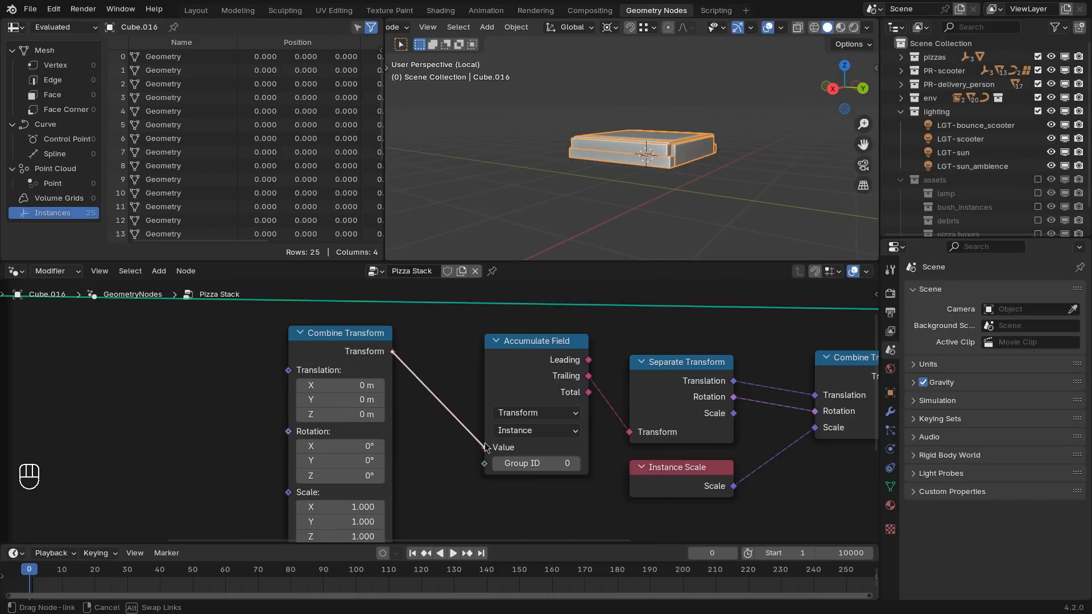
left_click_drag(485, 448, 484, 447)
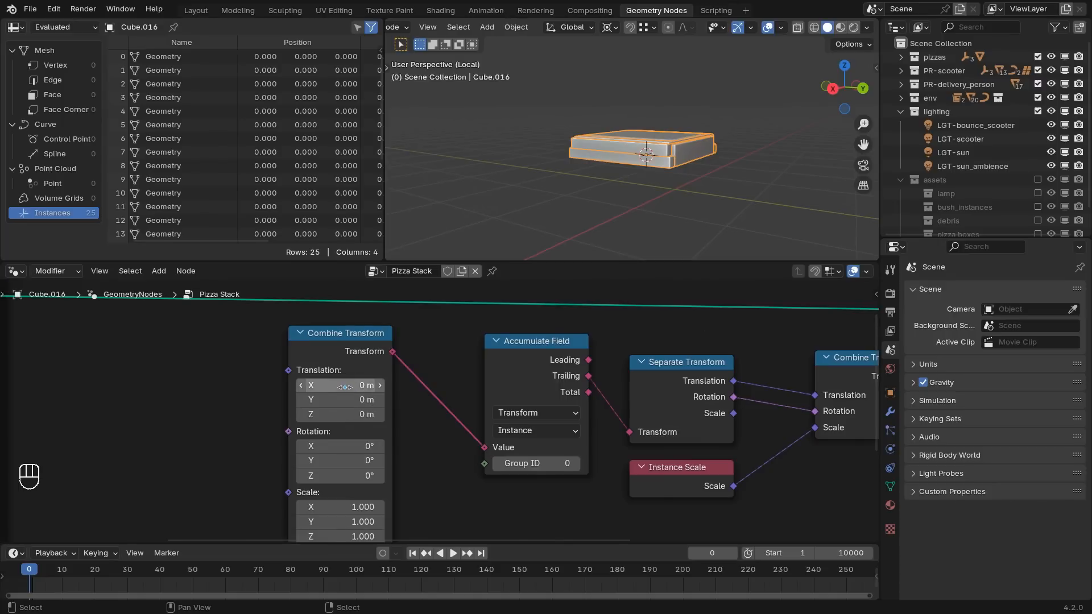
Step: Set the duplicated Combine Transform's translation to 0.06 m in X and 0.14 m in Z
left_click_drag(345, 387, 409, 386, "shift")
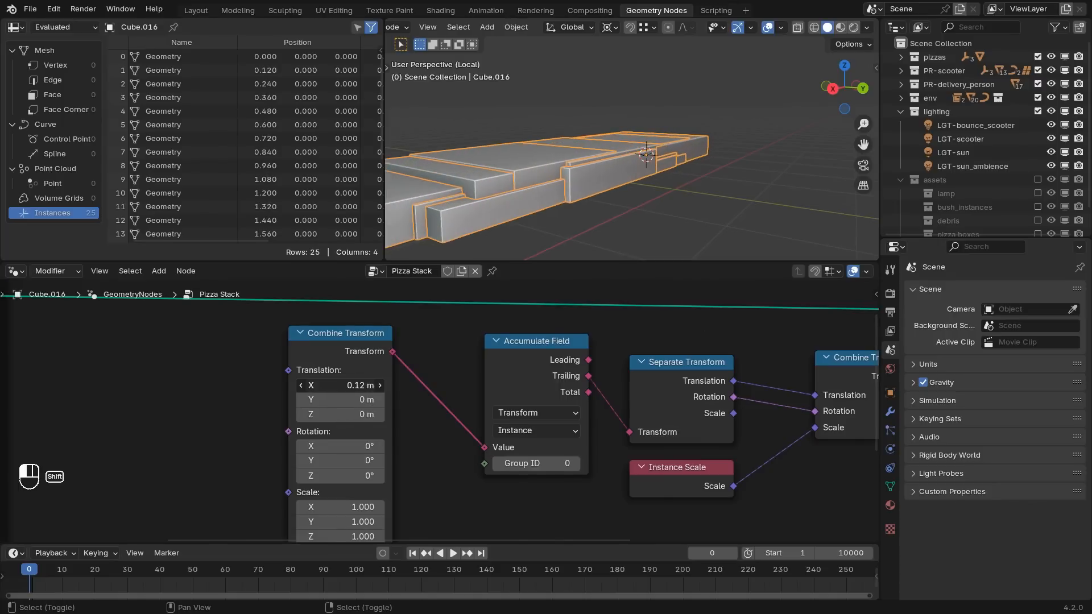
scroll(525, 245, "down", 6)
middle_click_drag(525, 244, 641, 215)
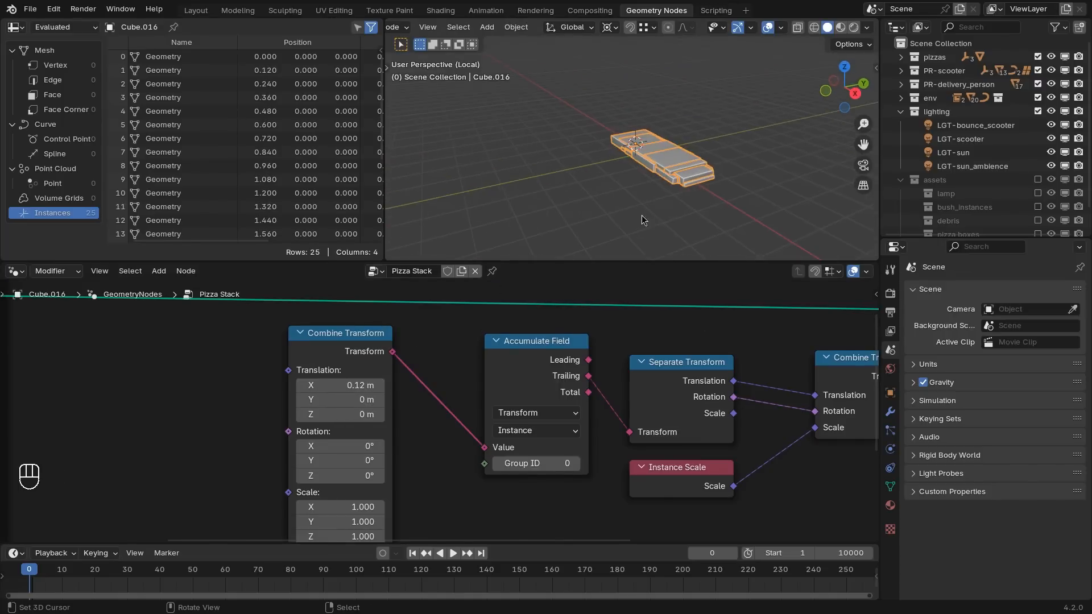
left_click_drag(347, 415, 418, 414, "shift")
middle_click_drag(572, 246, 559, 56, "shift")
left_click_drag(346, 385, 313, 386, "shift")
Step: Set the duplicated Combine Transform's rotation to X 2.5°, Y 1.86°, Z 6.72° and its translation Y to 0.1 m, moving the node closer to Accumulate Field
left_click_drag(340, 447, 353, 447)
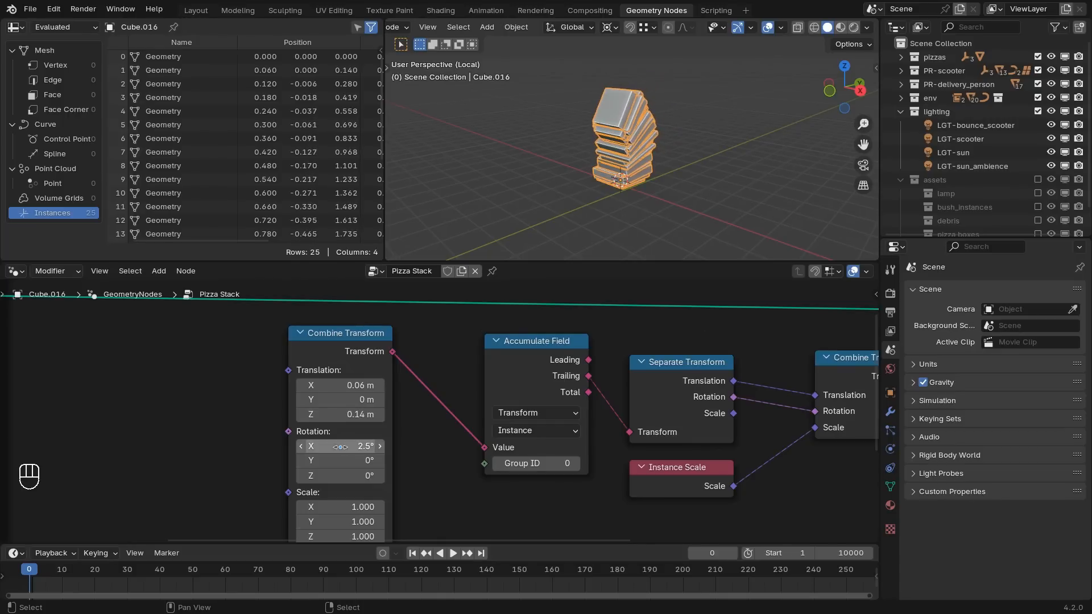
left_click_drag(341, 506, 341, 506)
left_click_drag(357, 358, 406, 364)
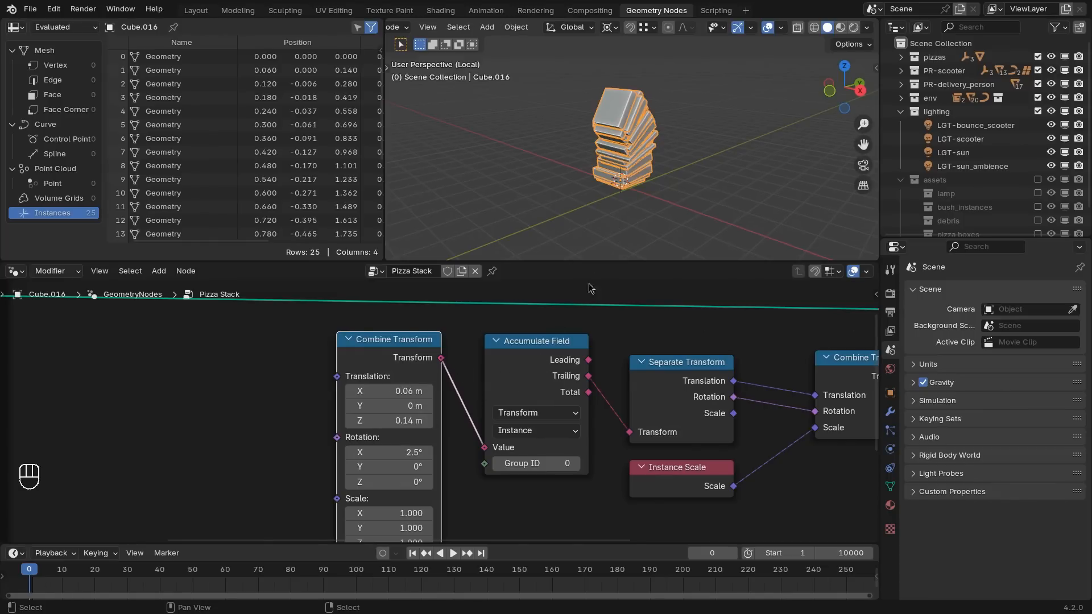
left_click_drag(393, 405, 400, 406)
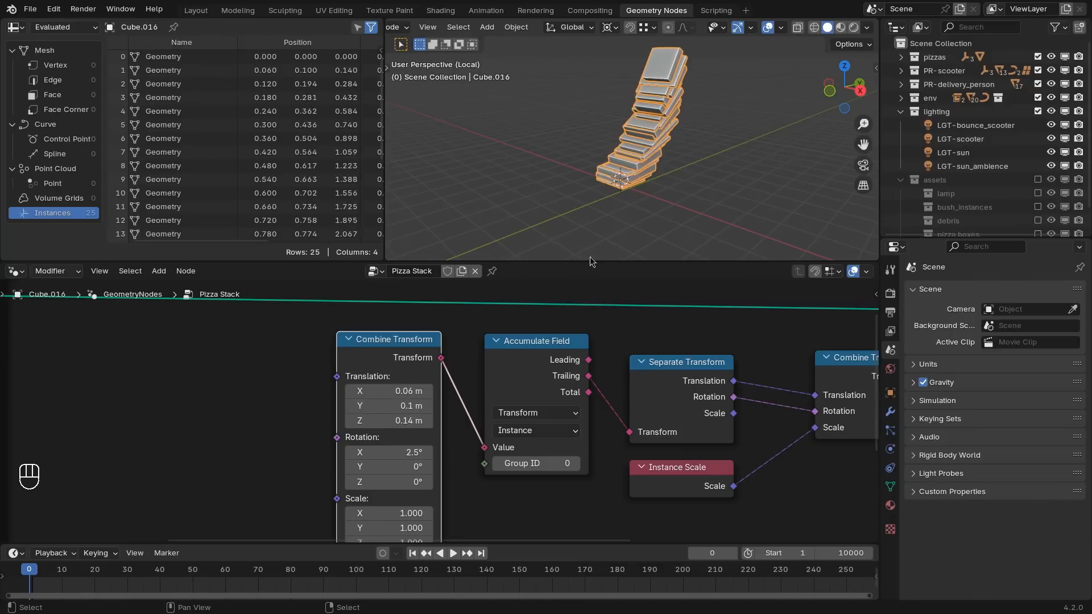
middle_click_drag(589, 256, 563, 234)
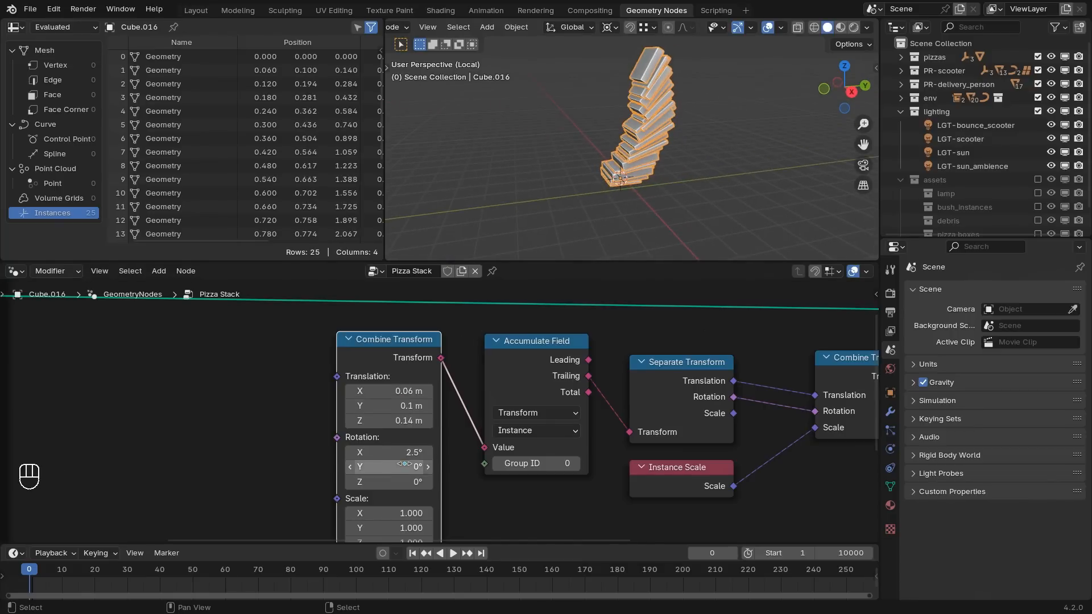
left_click_drag(401, 466, 388, 466)
middle_click_drag(396, 409, 415, 400)
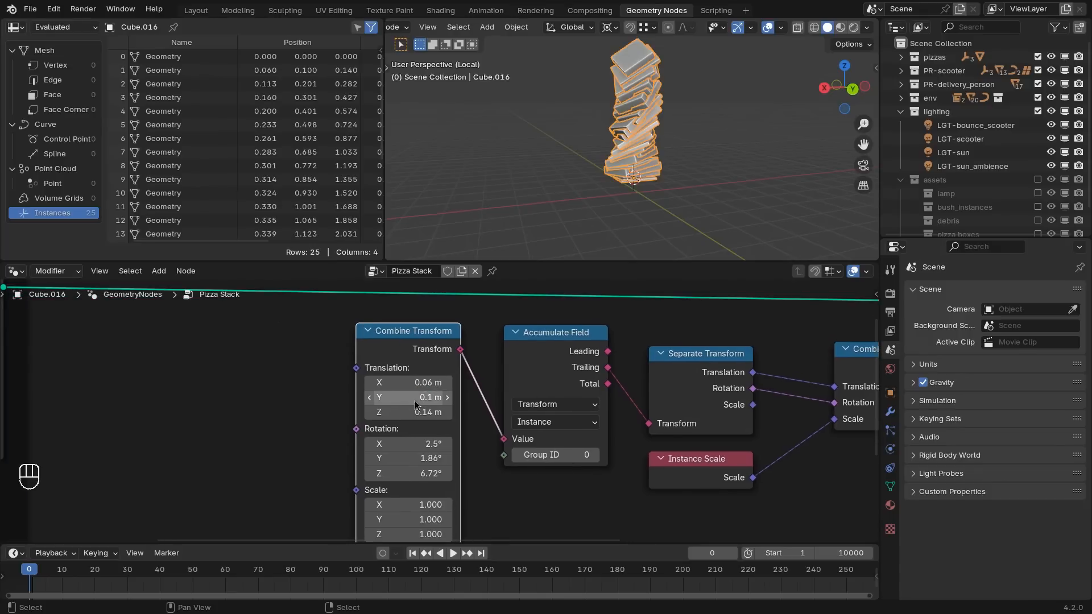
Step: Reset the translation and rotation of the Combine Transform node feeding Accumulate Field to their defaults
key("BackSpace")
key("BackSpace")
middle_click_drag(496, 447, 549, 415)
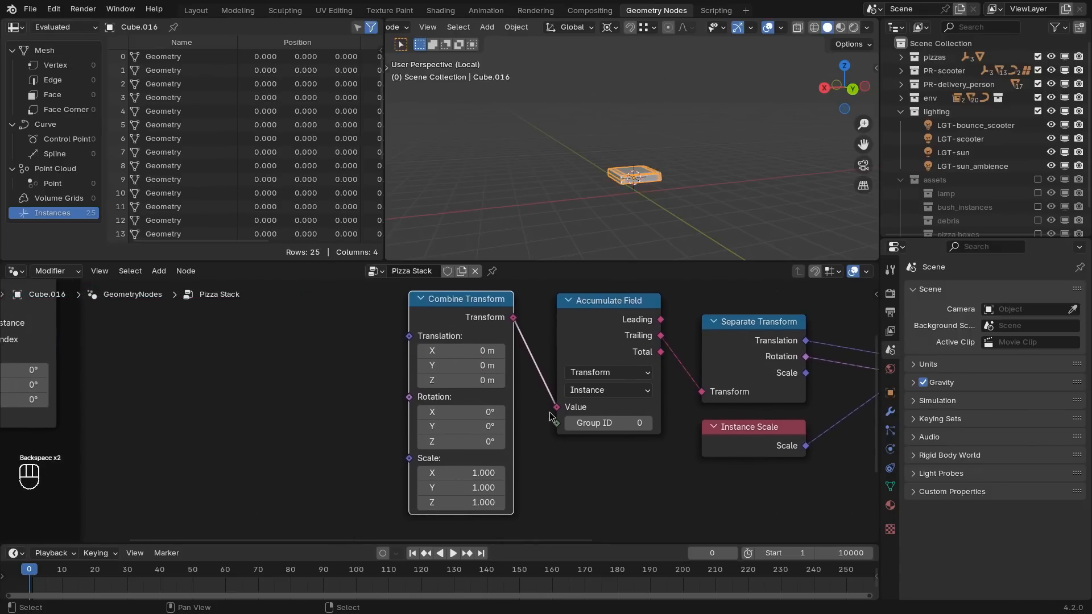
Step: Duplicate the Instance Scale node and place the copy before the Combine Transform that feeds Accumulate Field
left_click(756, 442)
key("shift+d")
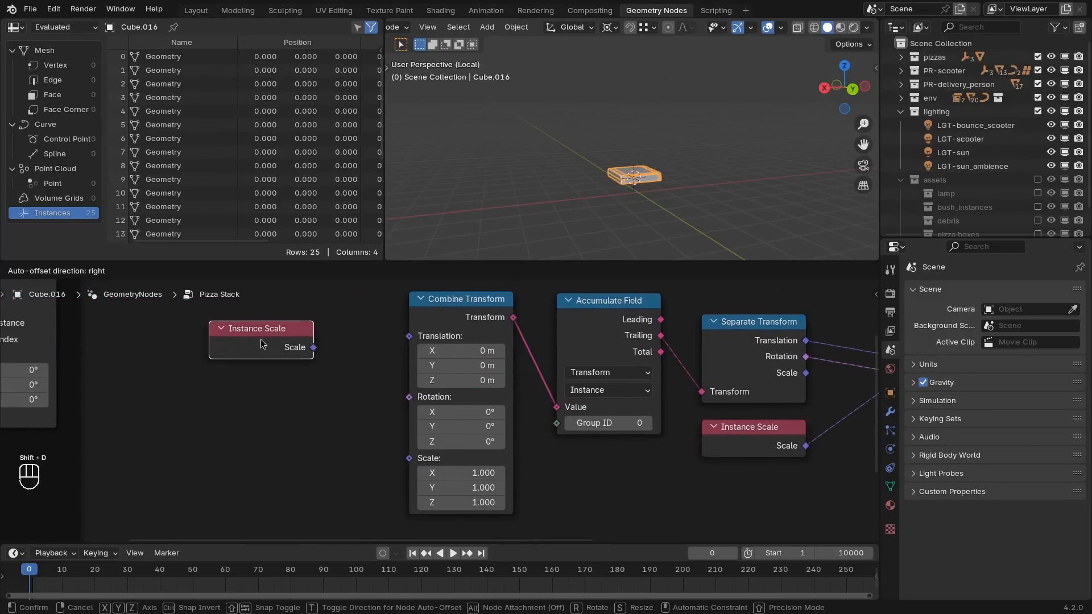
left_click(262, 344)
scroll(622, 204, "up", 3)
middle_click_drag(622, 203, 818, 183)
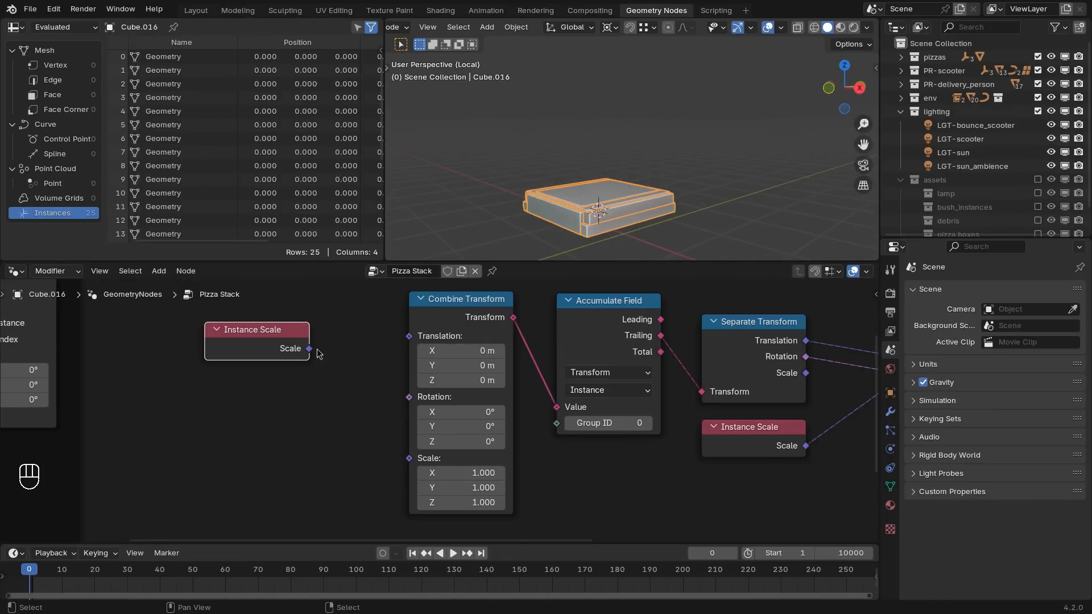
Step: Add a vector Multiply node fed by the duplicated Instance Scale, with its second vector set to 0, 0, 1
left_click_drag(264, 335, 268, 386)
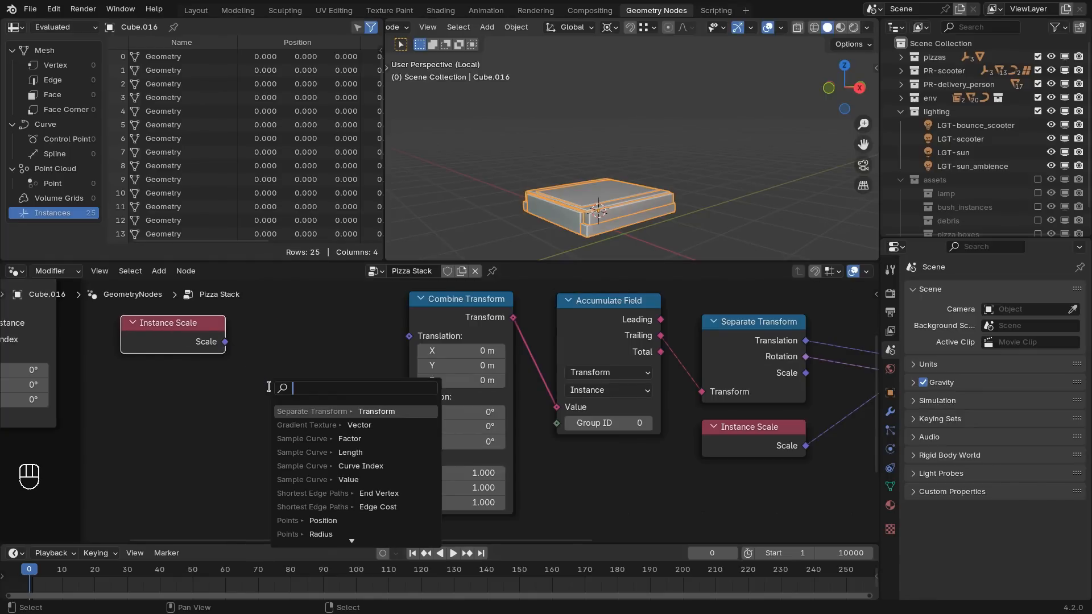
type("mult")
key("Return")
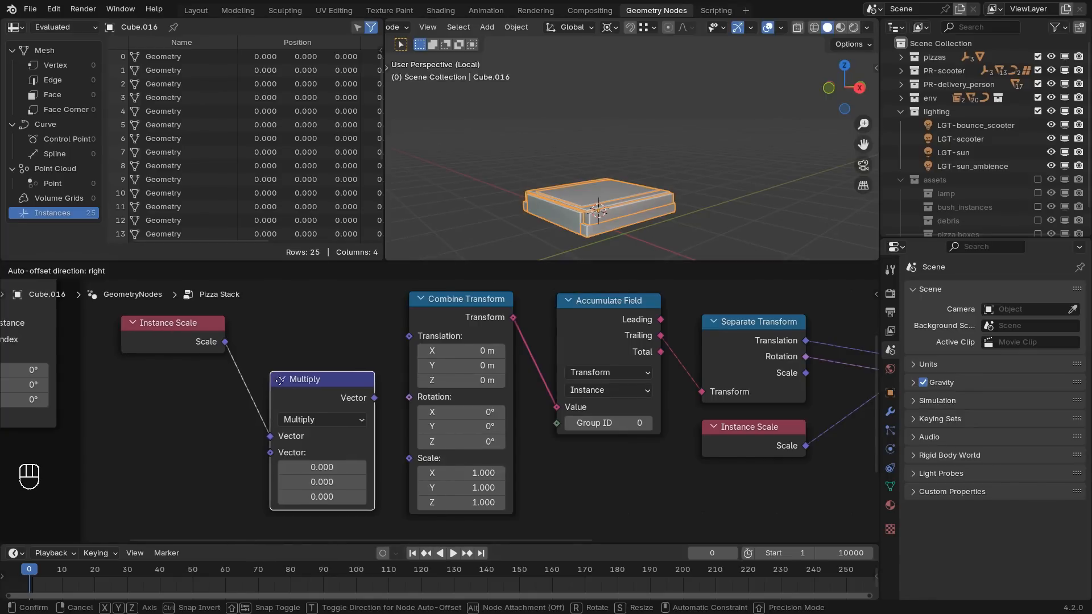
left_click(265, 332)
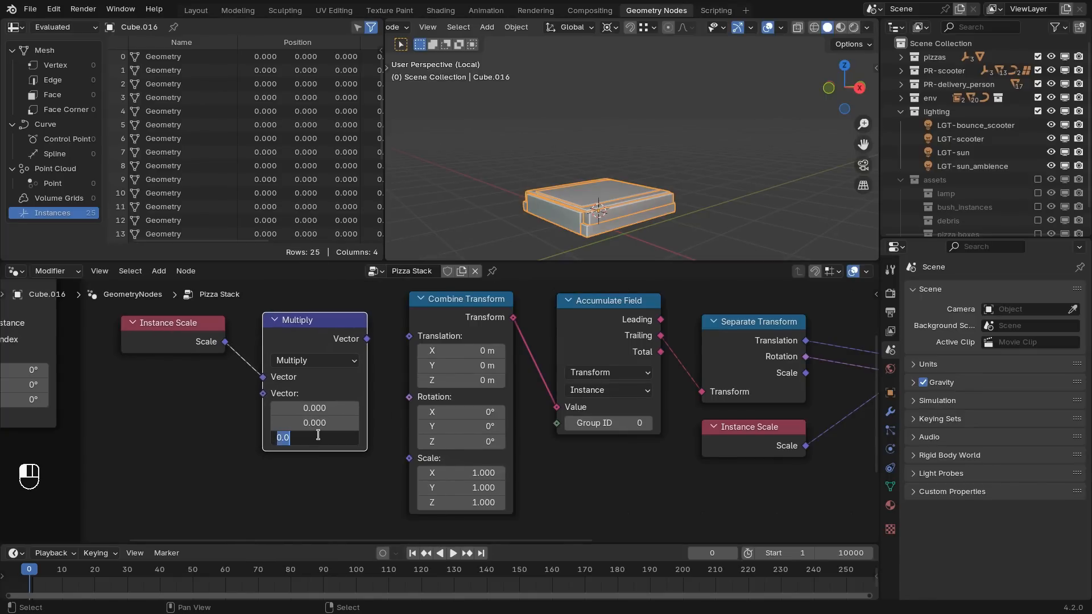
type("1")
key("Return")
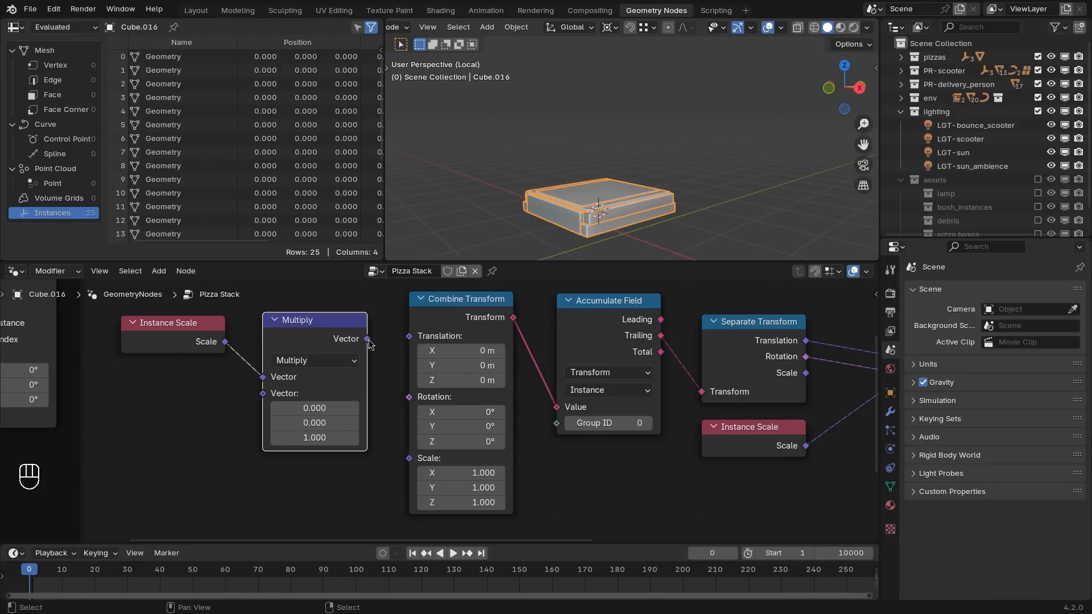
Step: Link the Multiply node's Vector output to Combine Transform's Translation and tidy the node's placement
left_click_drag(367, 340, 410, 336)
left_click_drag(323, 335, 321, 326)
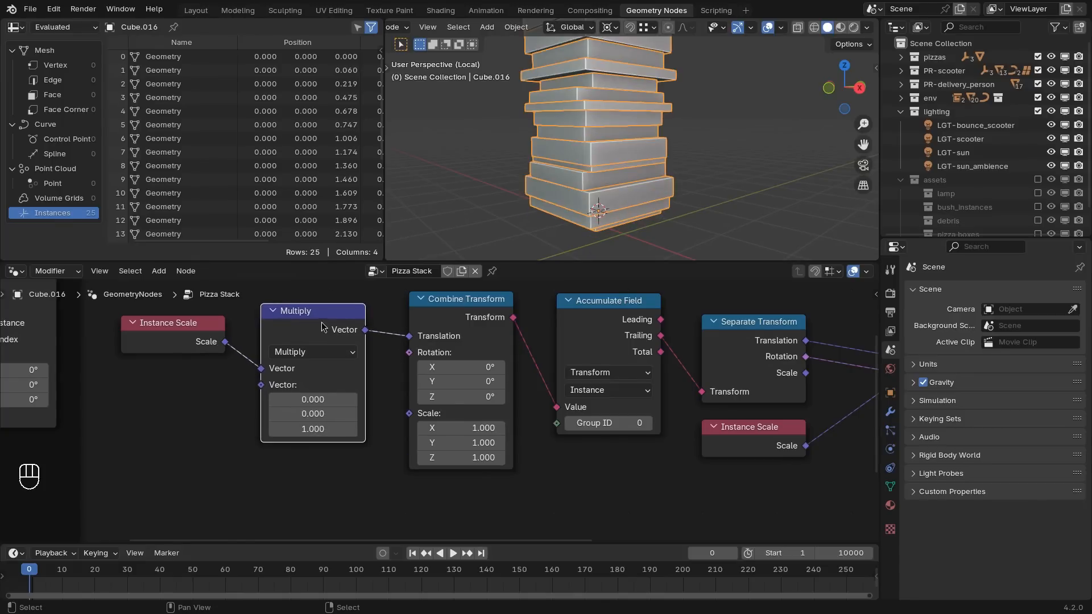
scroll(516, 218, "down", 5)
middle_click_drag(586, 179, 603, 238)
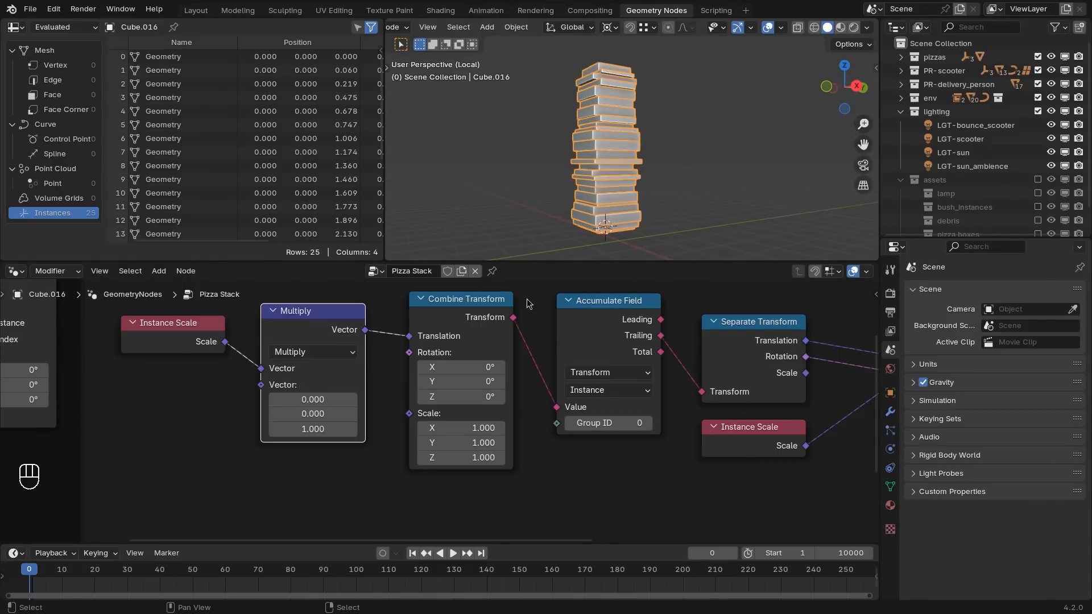
middle_click_drag(641, 464, 636, 473)
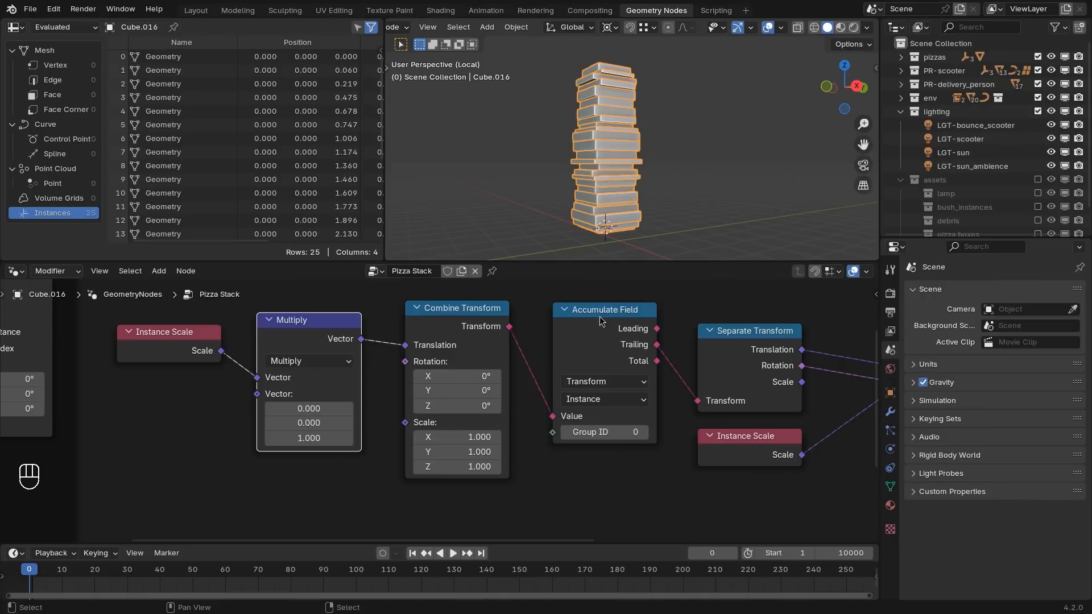
middle_click_drag(597, 323, 485, 346)
scroll(508, 341, "up", 6)
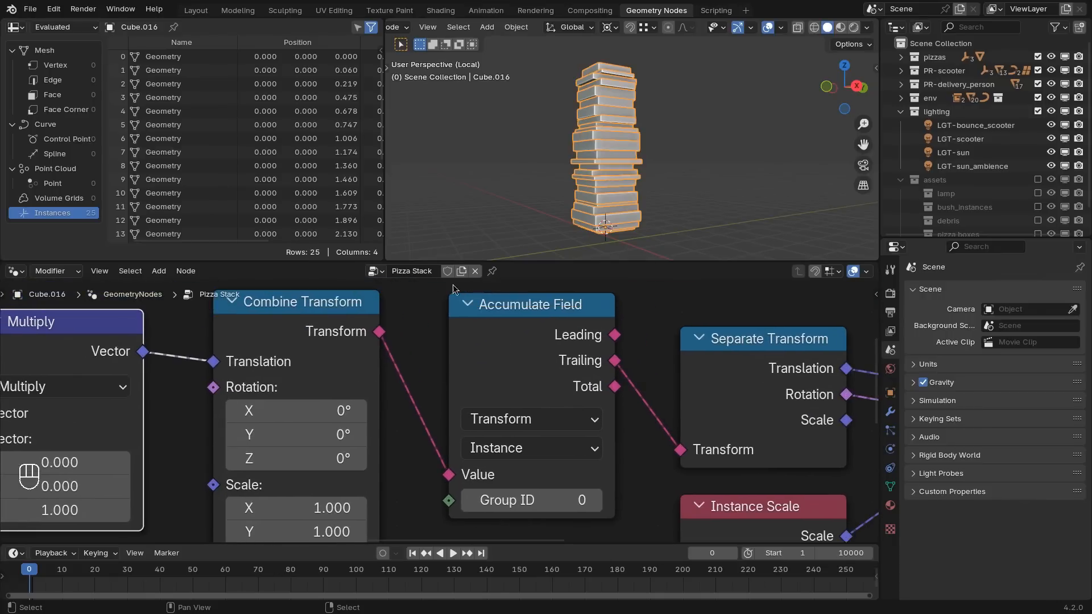
left_click_drag(452, 285, 623, 486)
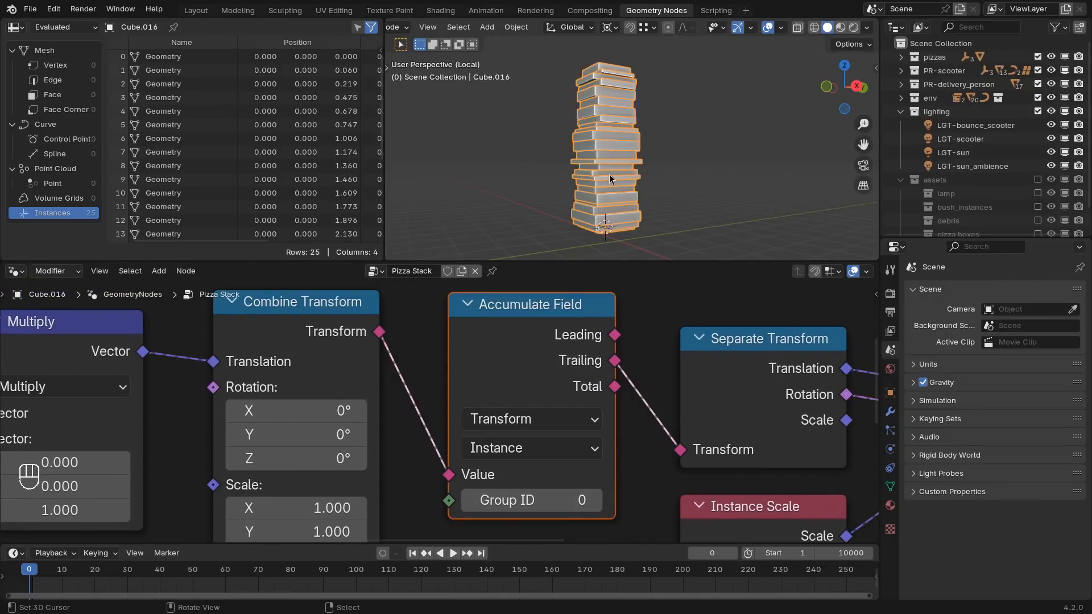
scroll(597, 177, "up", 5)
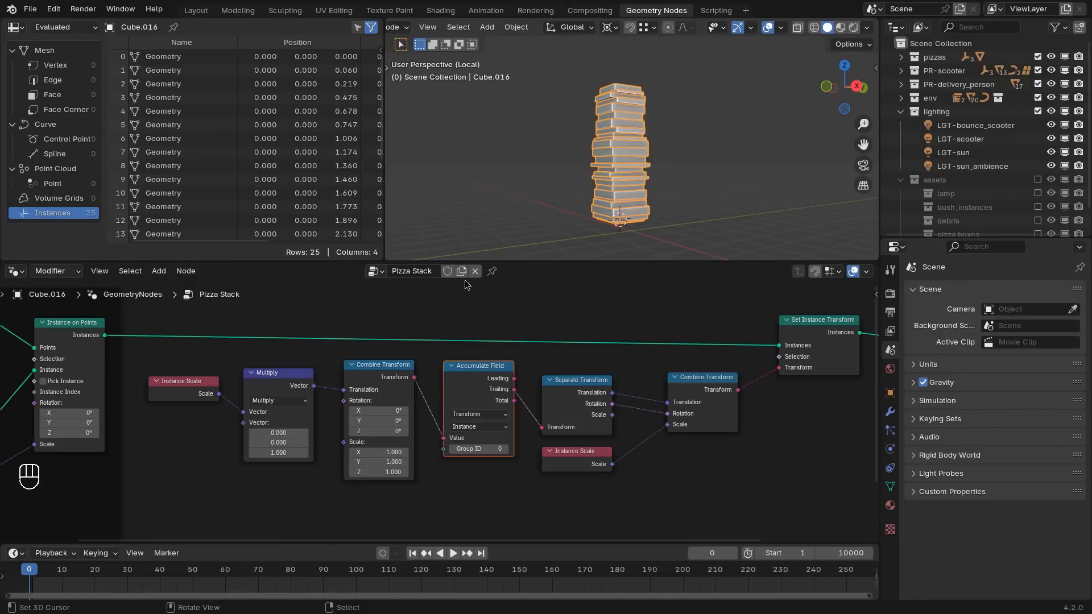
Step: Try a maximum Z scale of 0.72 in the box size Random Value node and view the whole stack
scroll(490, 333, "up", 4)
middle_click_drag(314, 411, 401, 358)
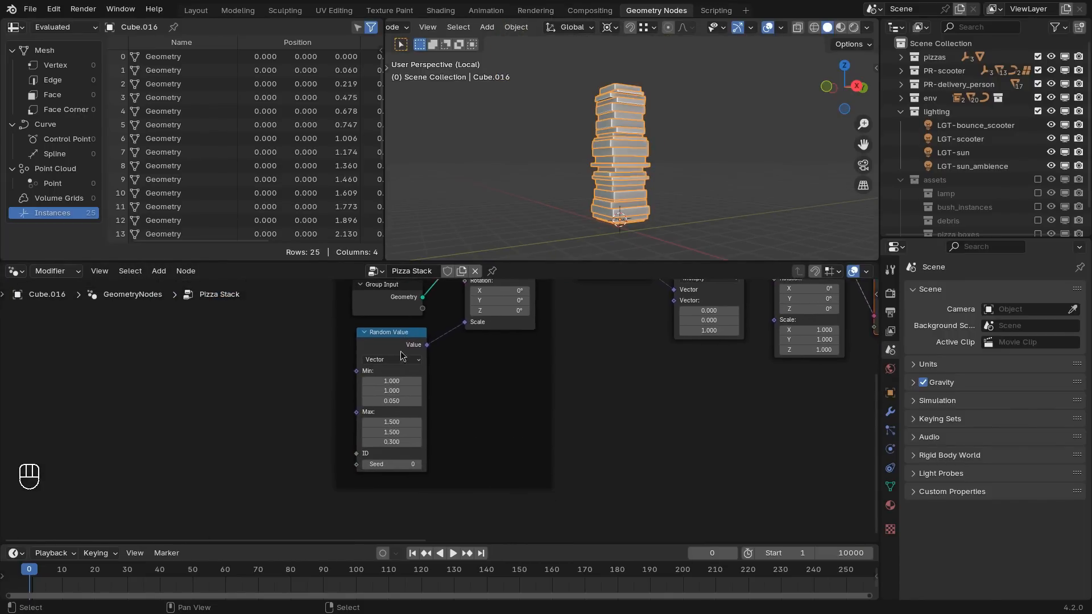
scroll(432, 407, "up", 6)
scroll(397, 450, "up", 2)
left_click_drag(377, 464, 432, 464)
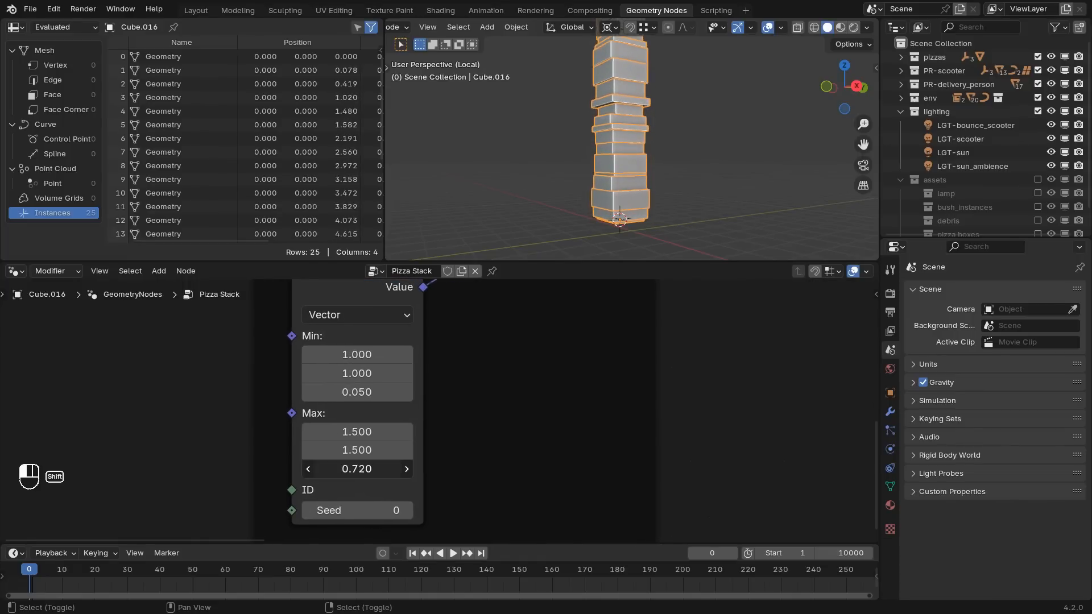
scroll(646, 182, "up", 2)
scroll(646, 182, "down", 3)
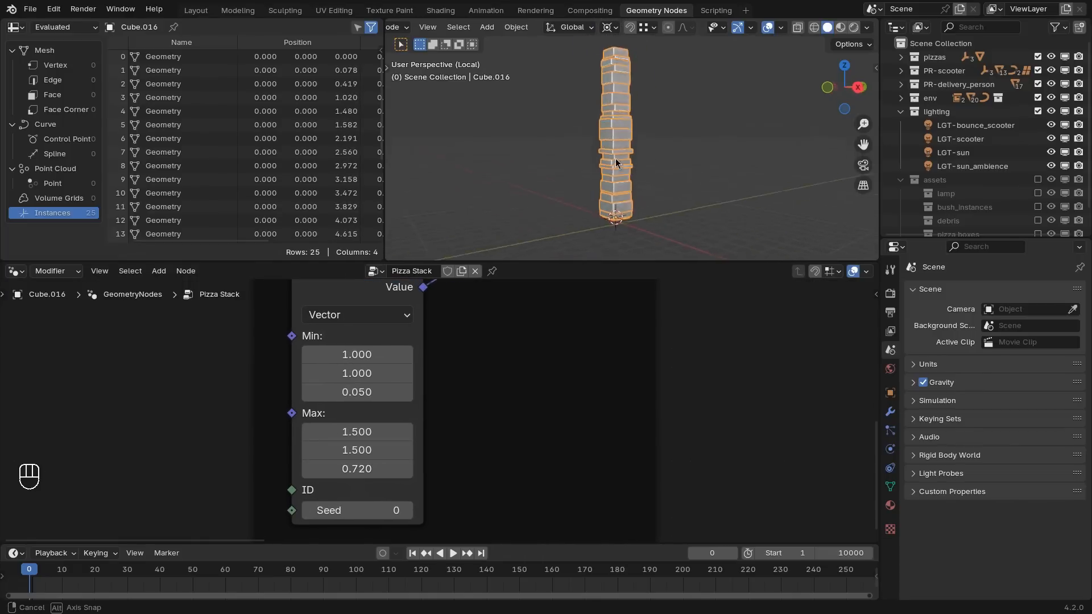
middle_click_drag(615, 159, 602, 110)
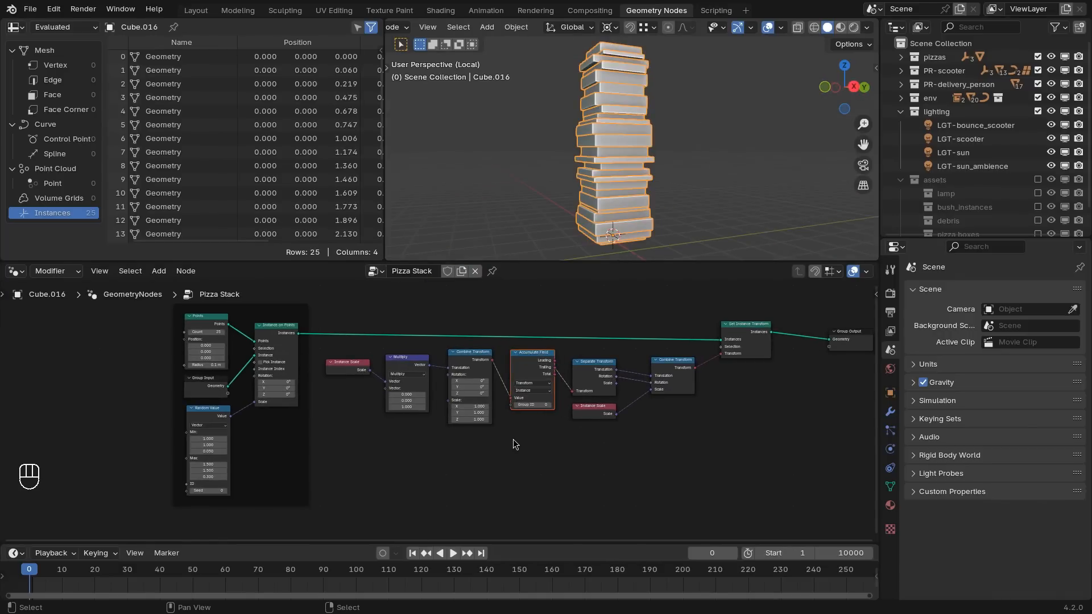
Step: Join the transform nodes from the first Instance Scale through the last Combine Transform in a frame and shift it slightly down
middle_click_drag(523, 432, 487, 443)
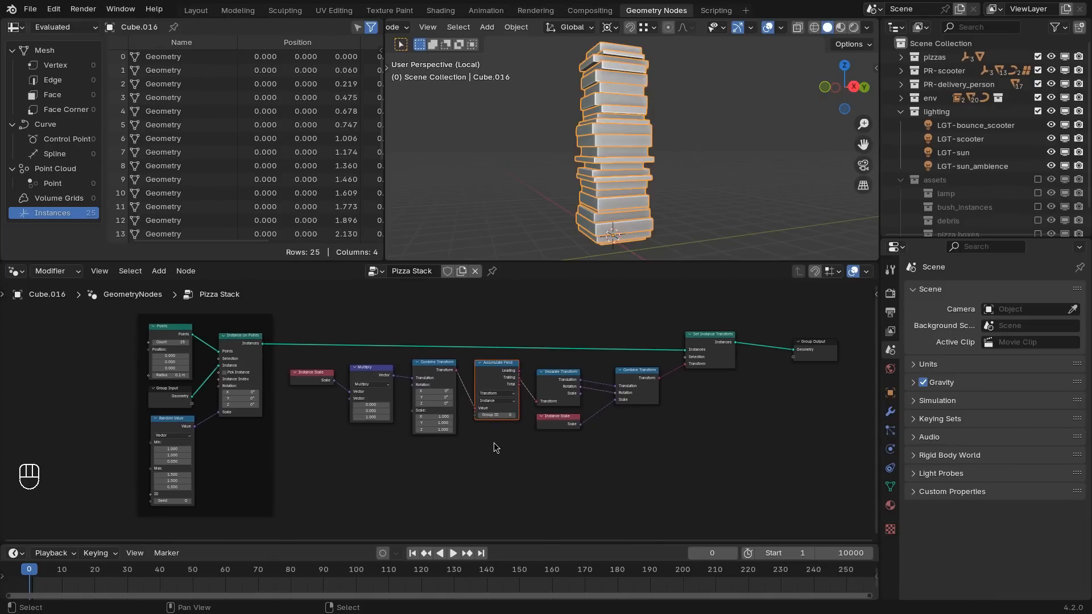
left_click(504, 447)
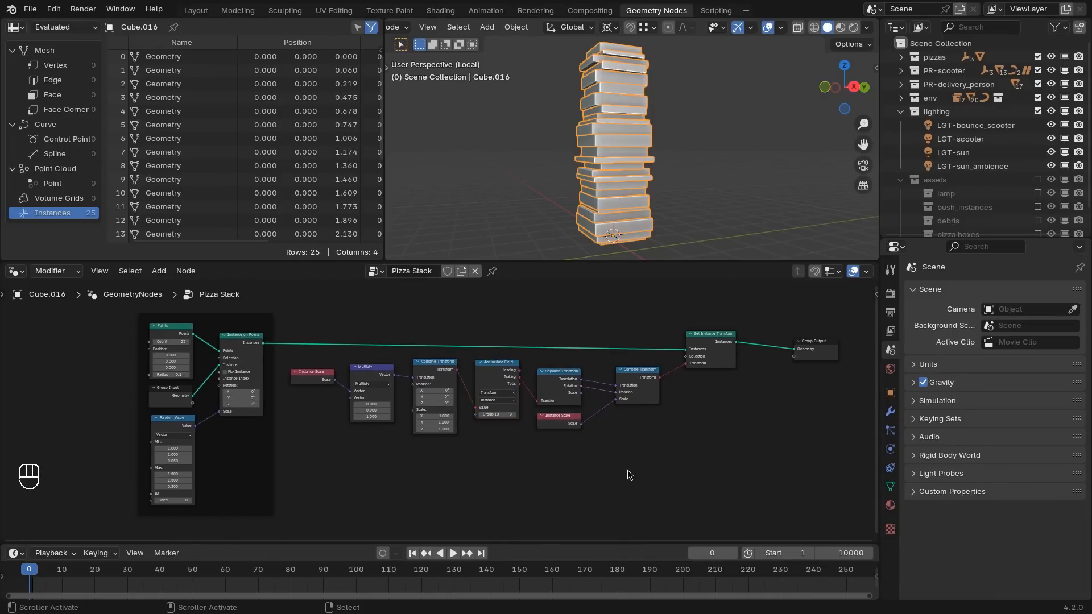
left_click_drag(319, 323, 675, 486)
key("ctrl+j")
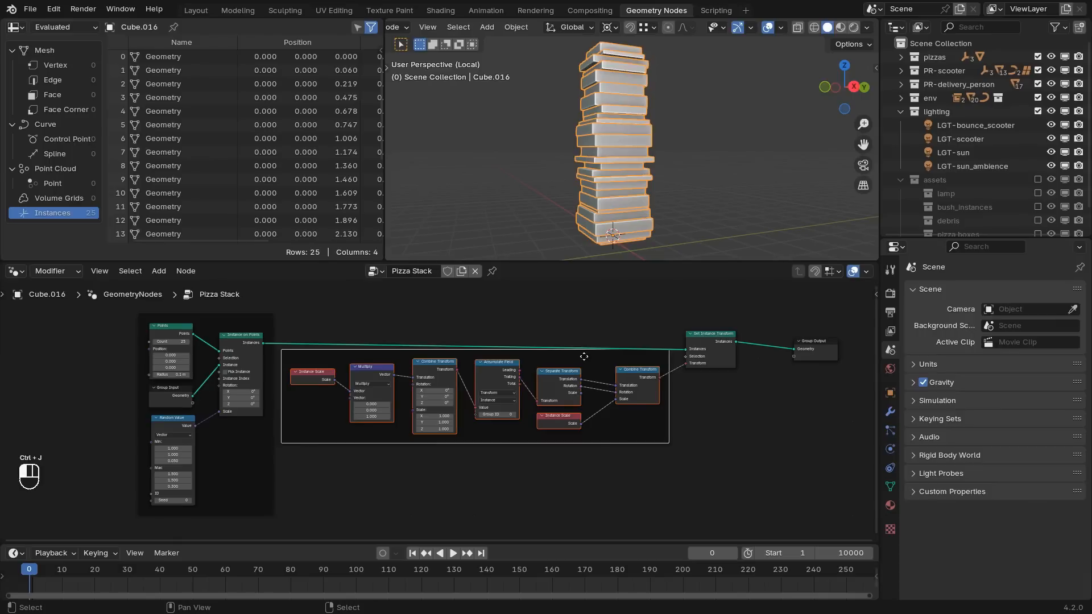
left_click_drag(584, 356, 583, 375)
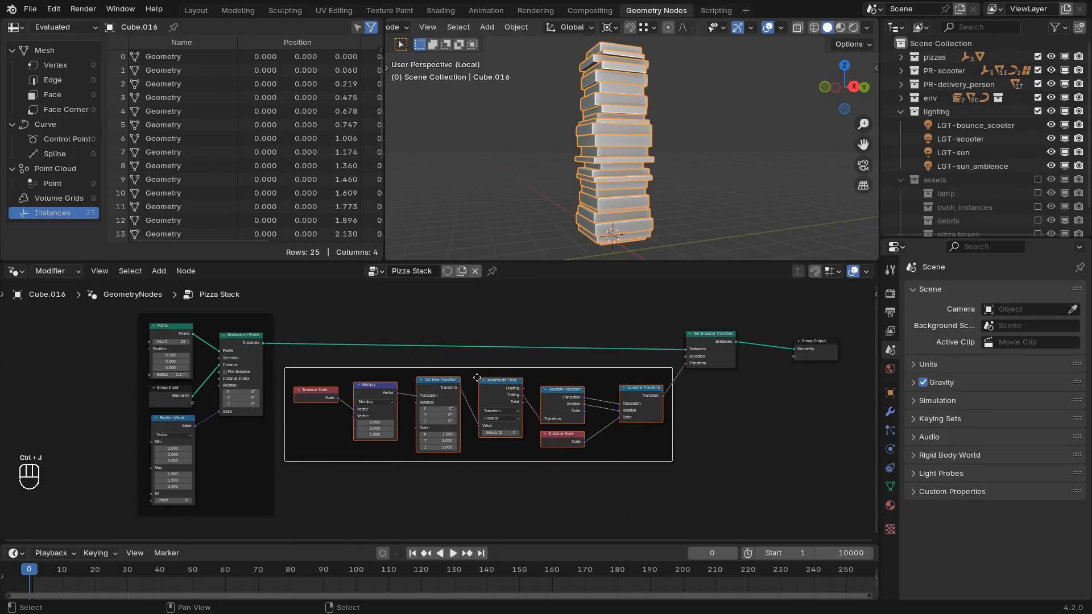
Step: Add a vector Random Value node feeding the Rotation of the first Combine Transform and place it beneath Multiply
scroll(468, 434, "up", 4)
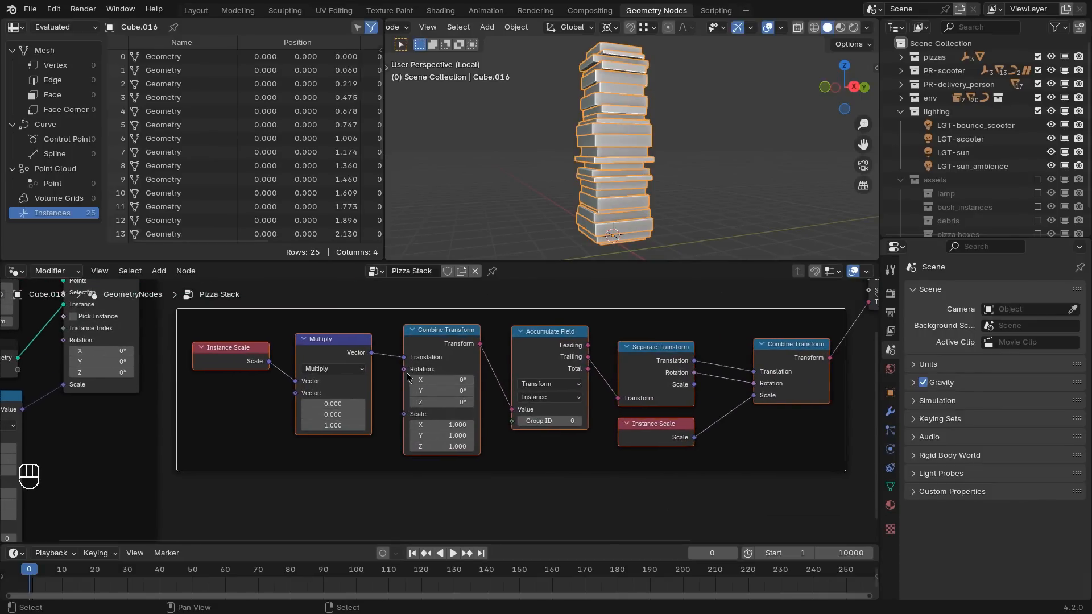
key("shift+a")
type("ra")
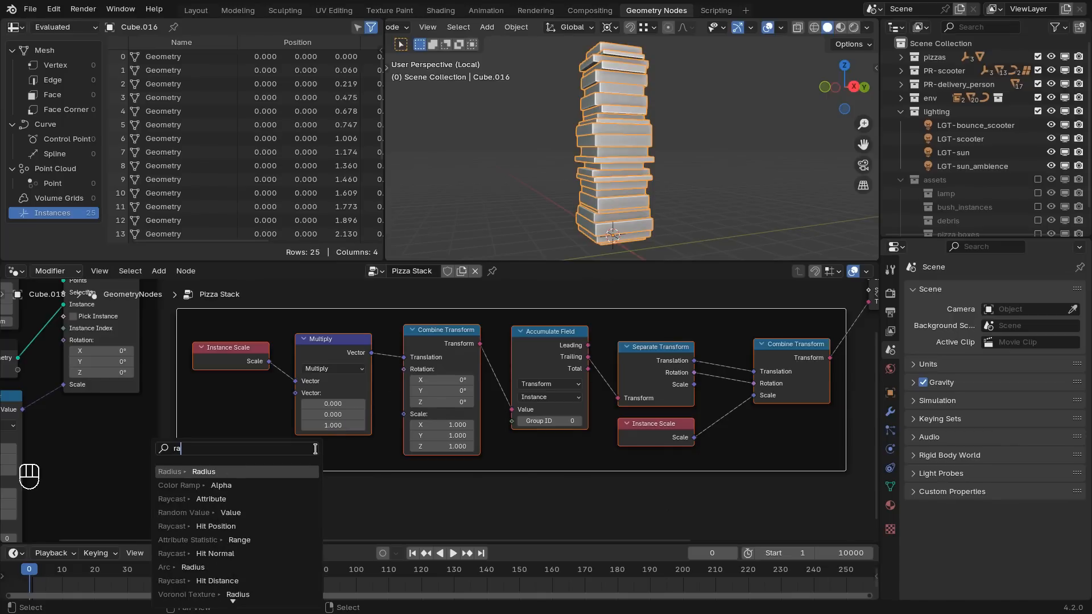
type("ndom")
key("Return")
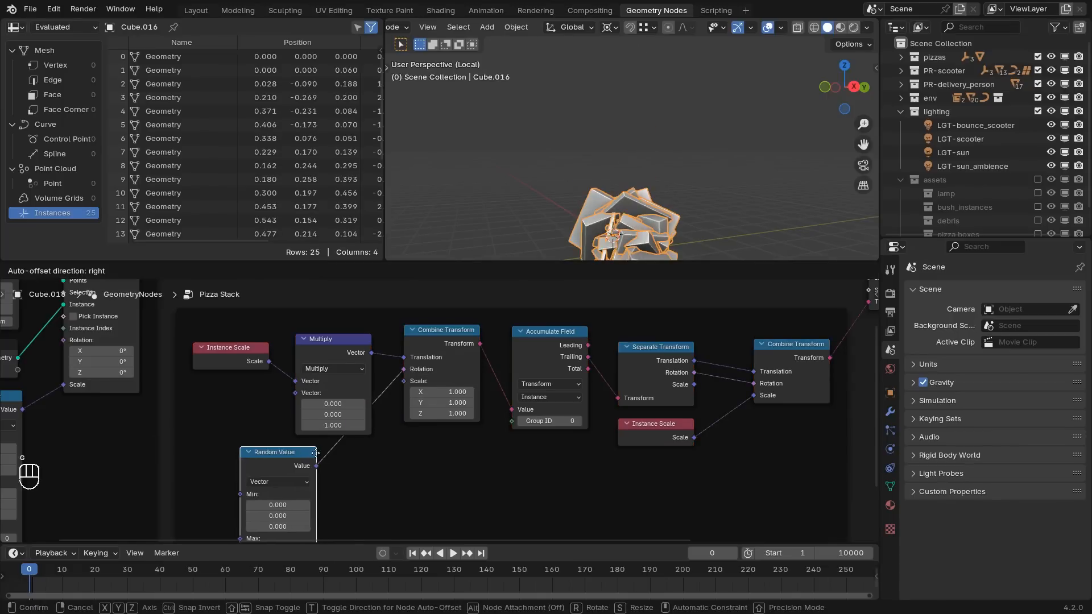
left_click(366, 449)
middle_click_drag(622, 255, 616, 171, "shift")
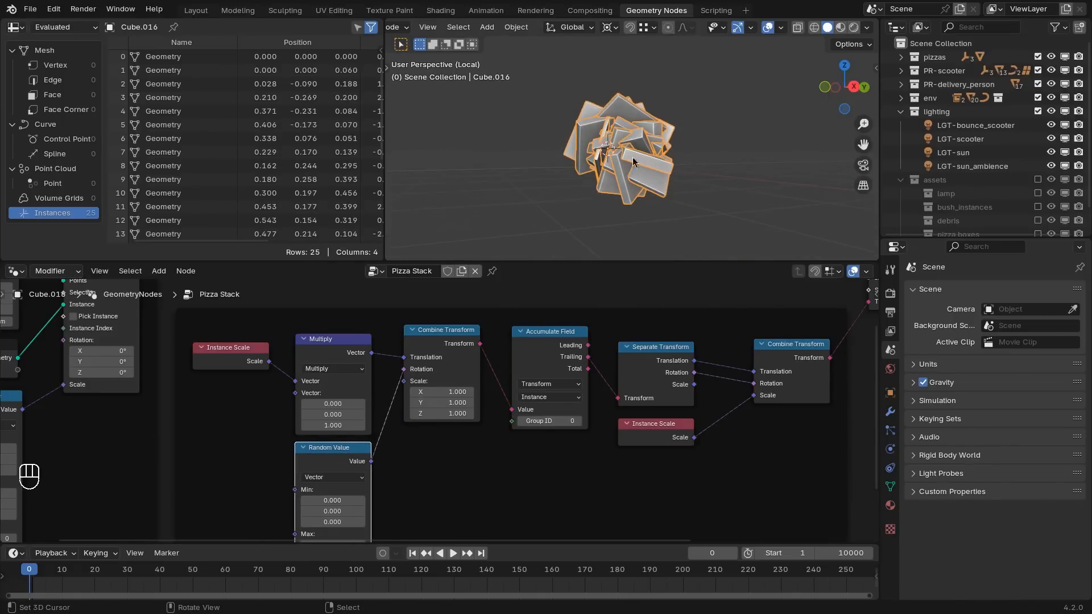
Step: Set the rotation Random Value's minimum to -1 on all three axes and move the node further from Combine Transform
middle_click_drag(333, 500, 387, 428)
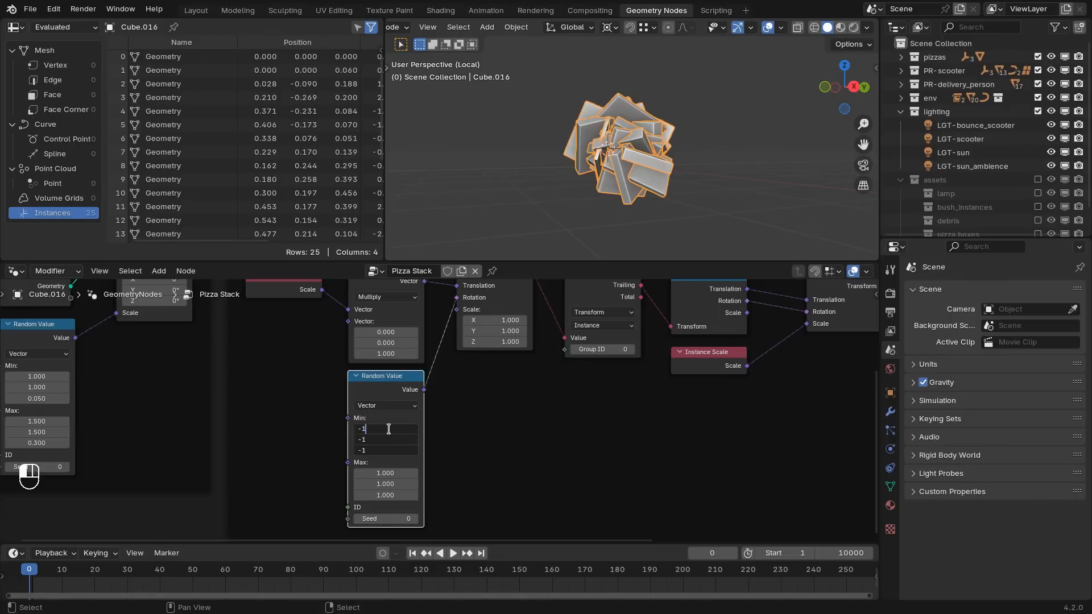
key("Return")
left_click_drag(386, 388, 288, 391)
Step: Insert a Vector Math Scale node between the rotation Random Value and Combine Transform's Rotation input
key("shift+a")
type("scale")
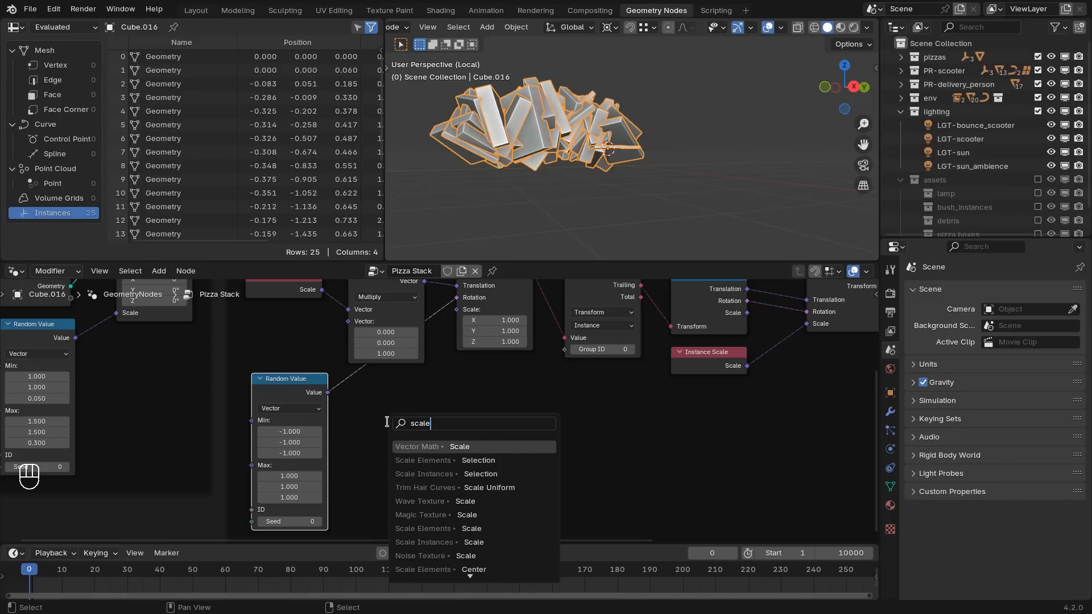
key("Return")
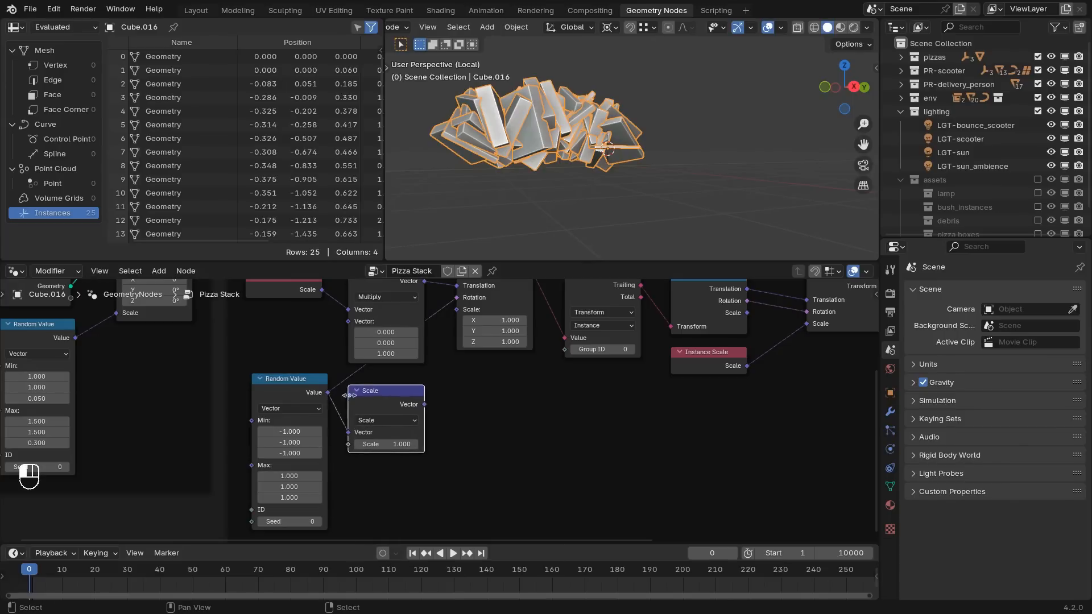
middle_click_drag(348, 395, 329, 420)
left_click_drag(405, 430, 432, 374)
left_click_drag(443, 331, 444, 331)
Step: Vary the rotation Scale node's factor between 0 and 0.19, leaving it at 0.16
left_click(376, 467)
type("0")
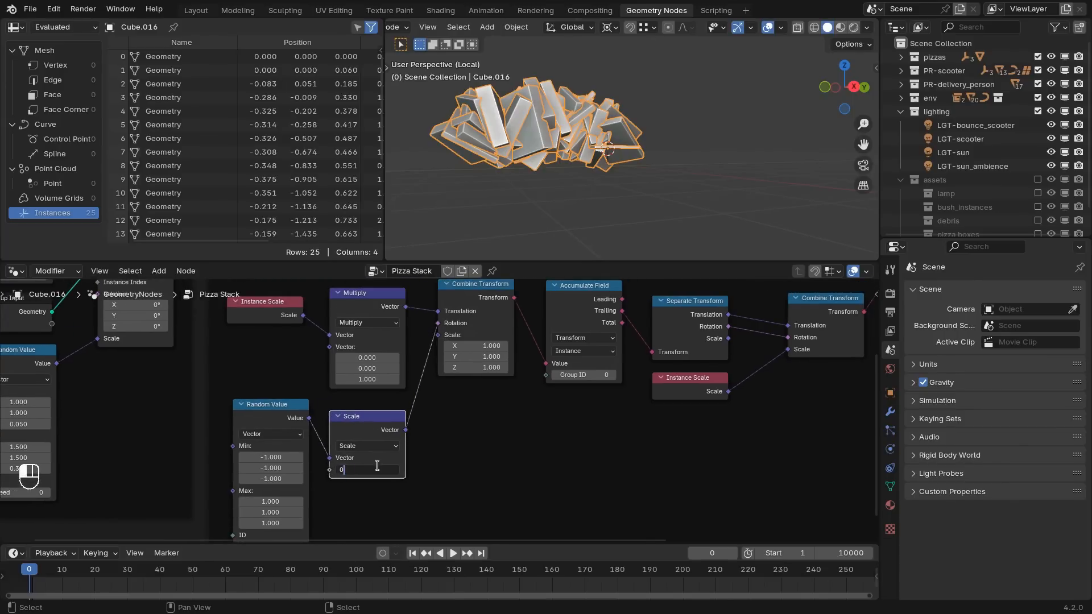
key("Return")
mouse_move(377, 469)
left_mouse_down("shift")
mouse_move(415, 469)
mouse_move(336, 469)
mouse_move(386, 469)
left_mouse_up("shift")
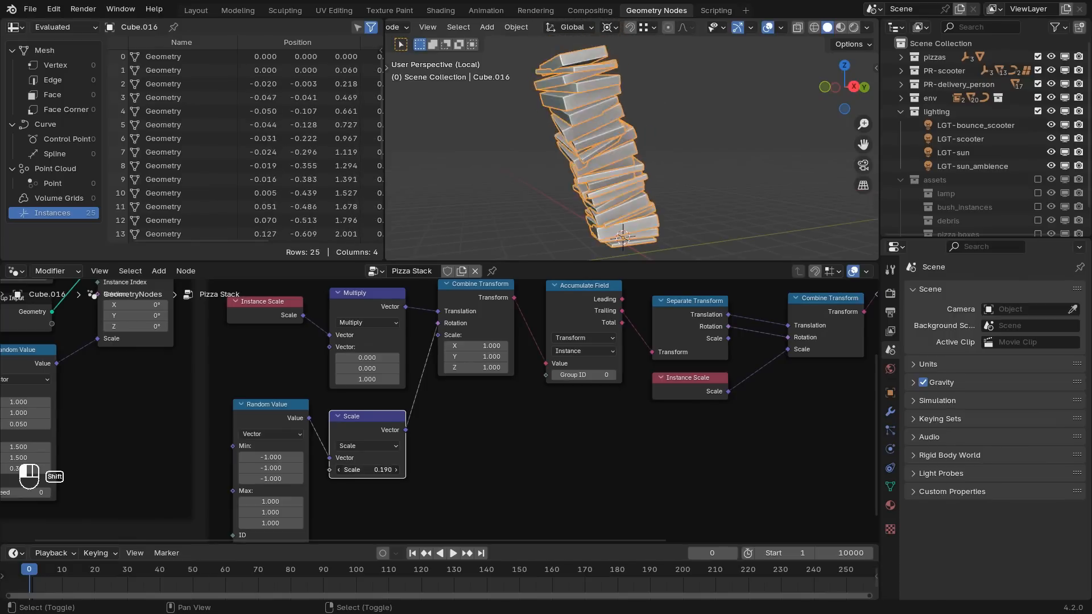
left_click_drag(386, 469, 350, 469, "shift")
middle_click_drag(537, 218, 496, 219)
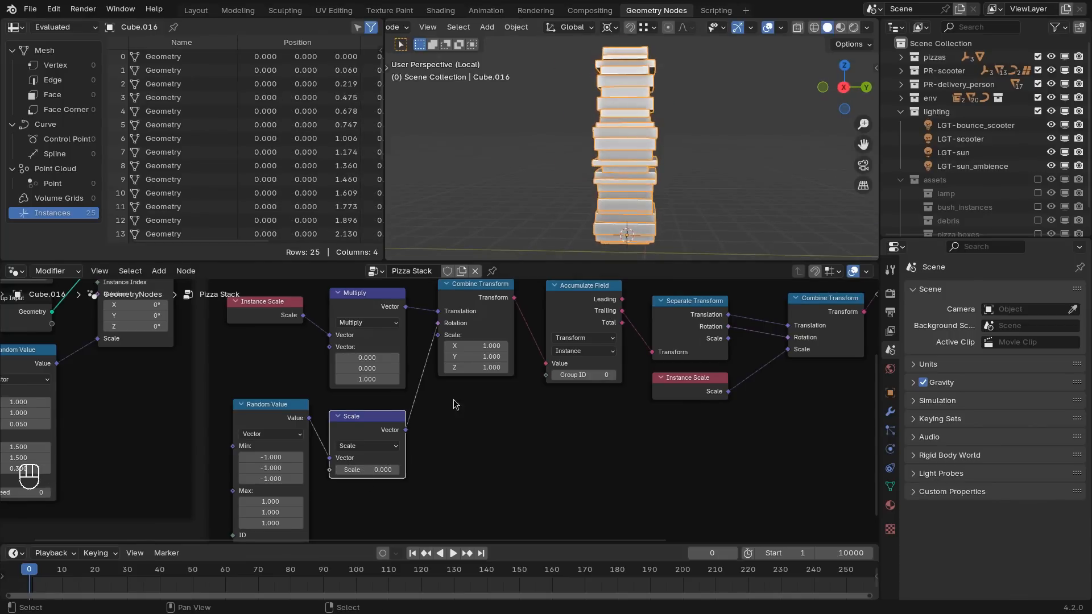
left_click_drag(370, 469, 398, 470, "shift")
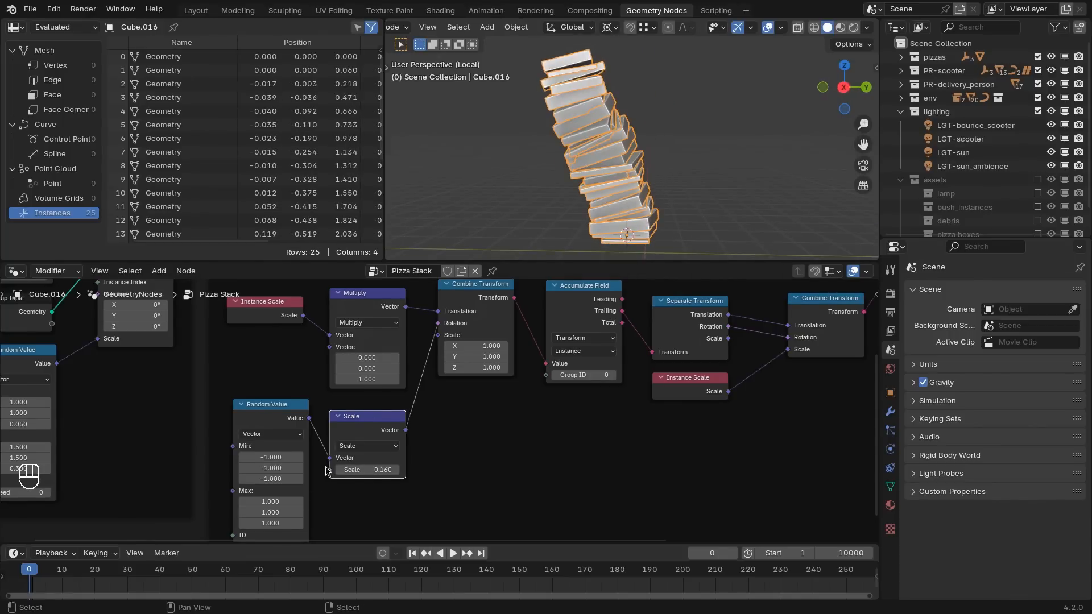
Step: Set the rotation Random Value's seed to 15 and the Scale node's factor to 0.09
middle_click_drag(334, 478, 332, 433)
left_click_drag(269, 502, 290, 502)
middle_click_drag(611, 192, 414, 198)
scroll(353, 516, "down", 2)
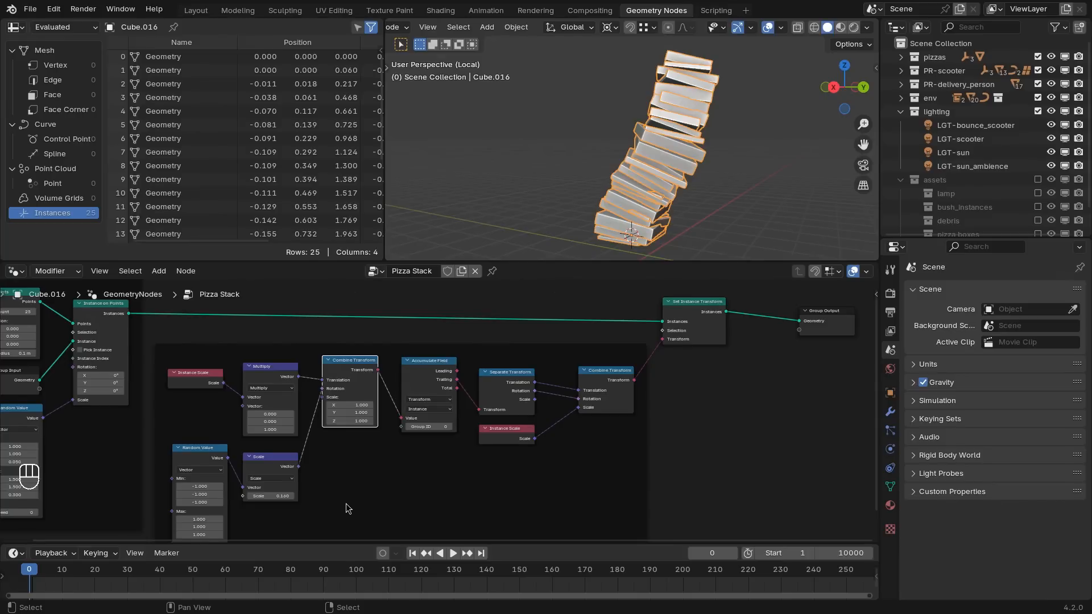
middle_click_drag(348, 508, 343, 465)
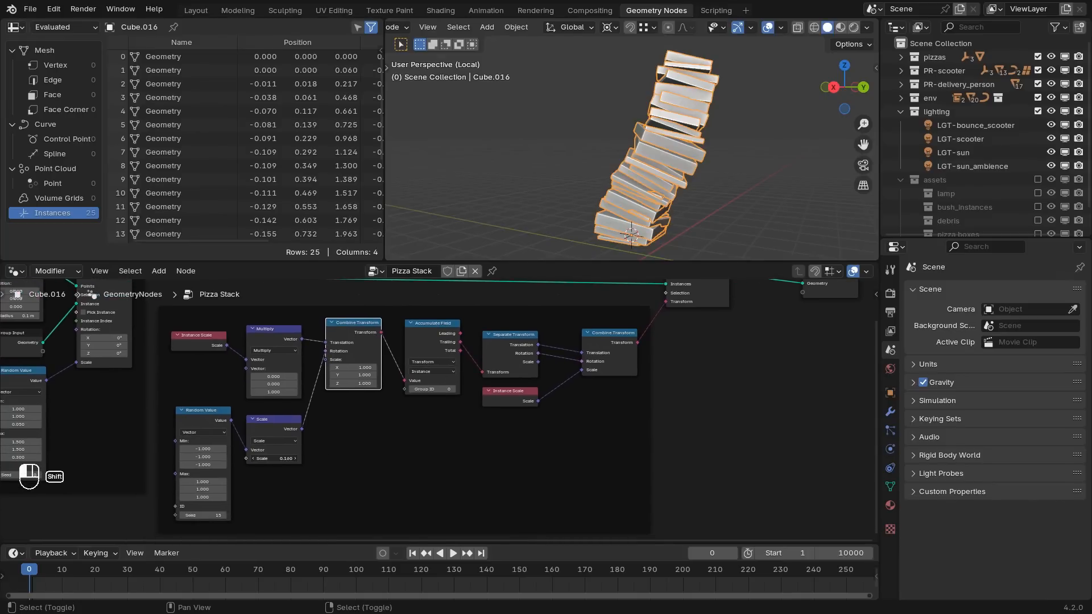
mouse_move(280, 458)
left_mouse_down()
mouse_move(306, 458)
mouse_move(272, 457)
mouse_move(284, 457)
left_mouse_up()
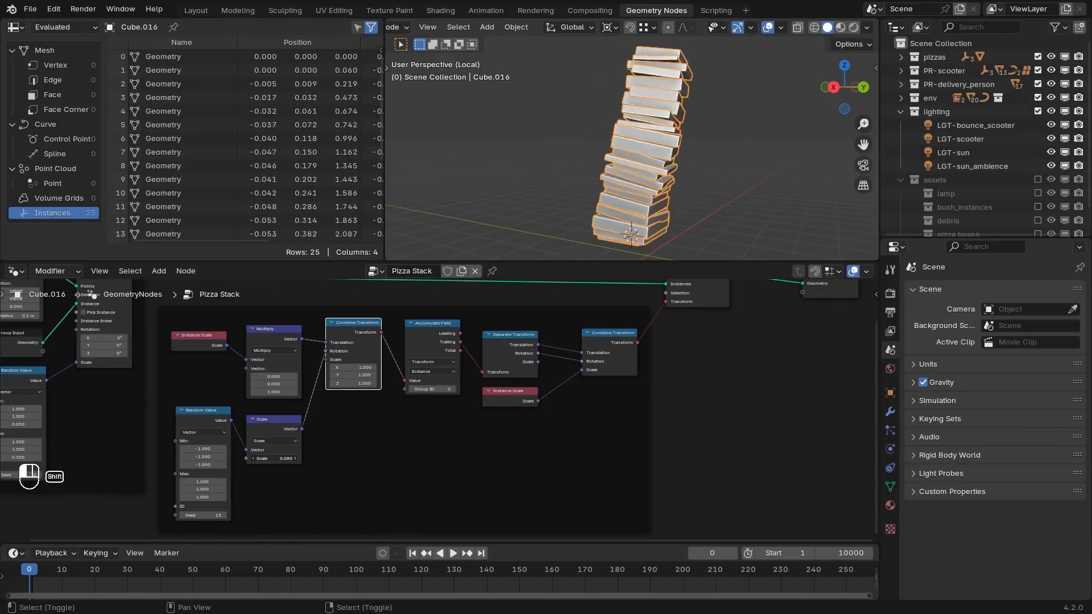
Step: Move the points frame away from the stacking nodes, and shift Instance Scale and Multiply away from Combine Transform to make room
key("g")
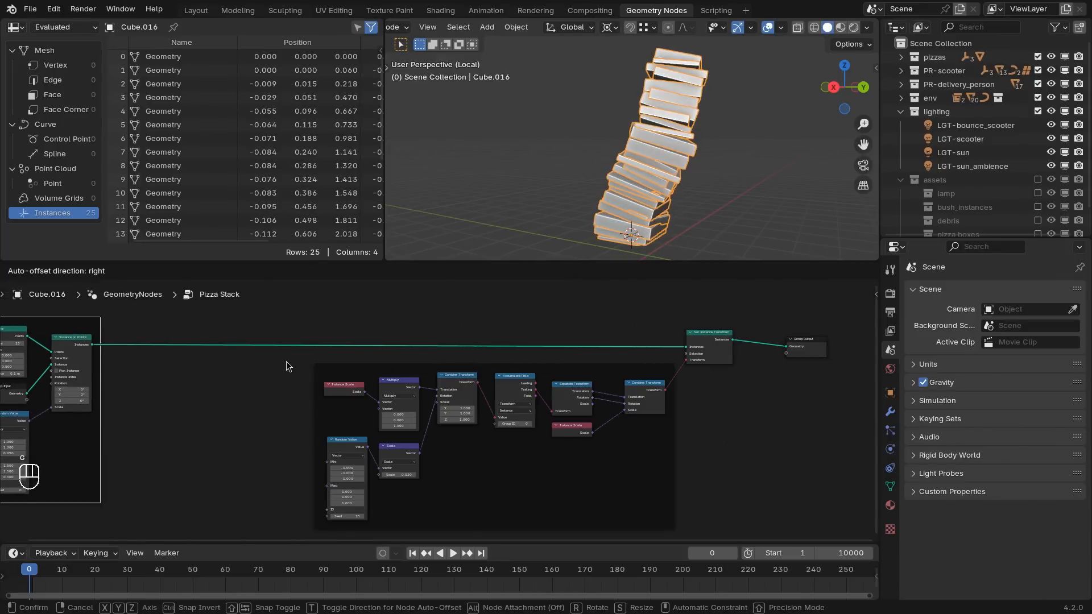
left_click(287, 366)
scroll(343, 391, "up", 5)
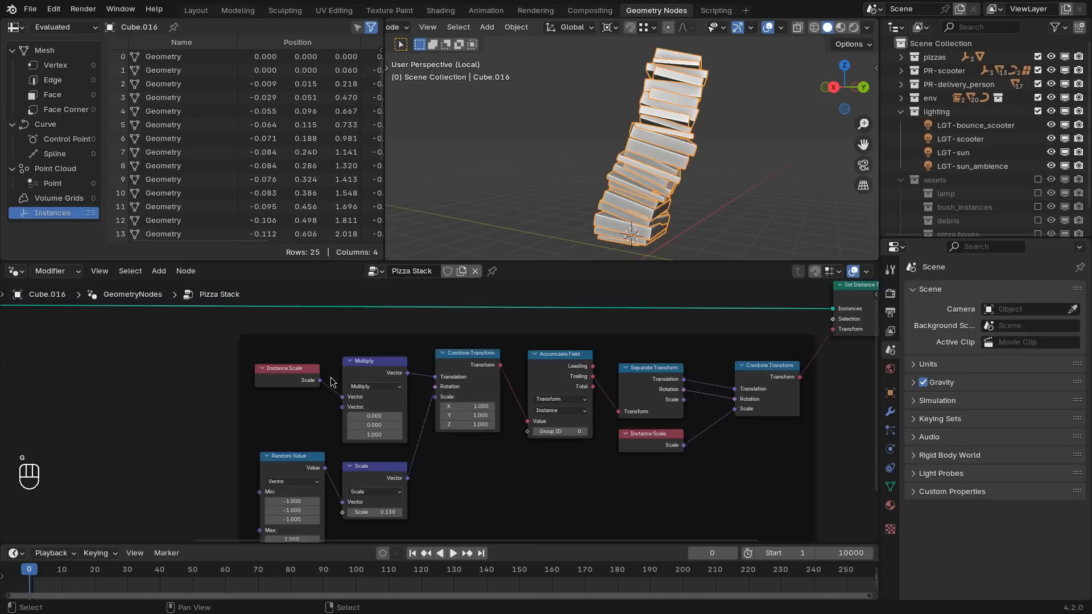
left_click_drag(334, 427, 489, 392)
key("g")
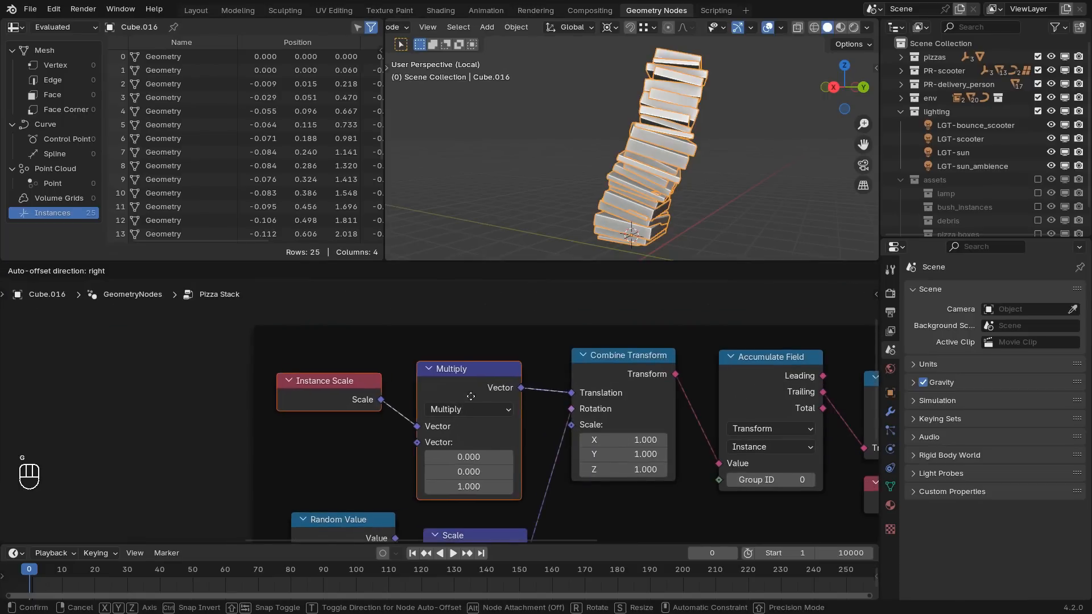
left_click(266, 380)
left_click(247, 378)
Step: Insert a duplicate of the Multiply node before Combine Transform's Translation input and switch its operation to Add
key("shift+d")
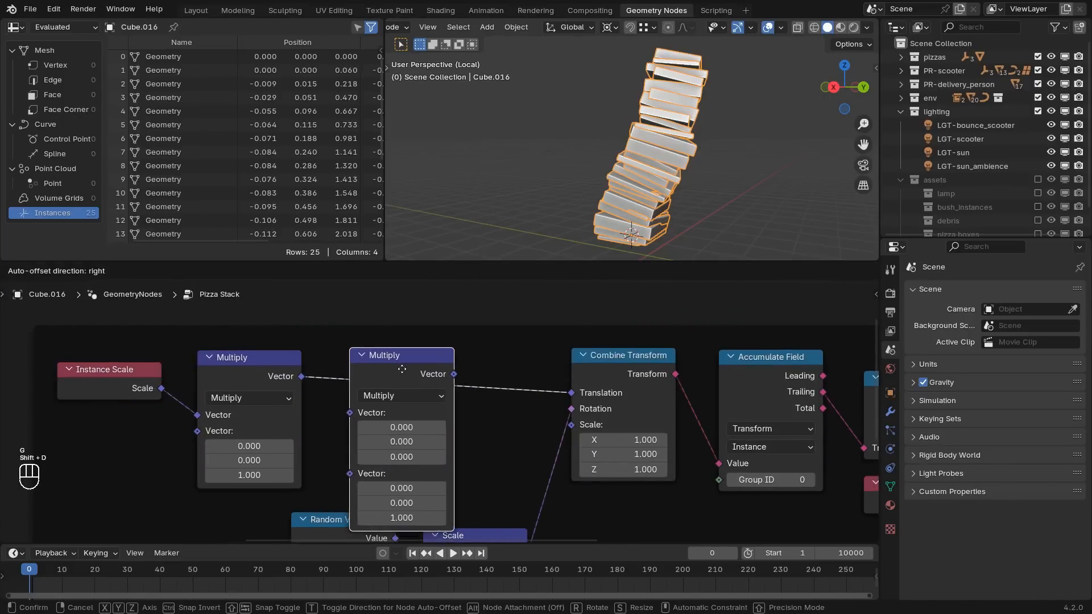
left_click(402, 378)
left_click(397, 395)
left_click(375, 156)
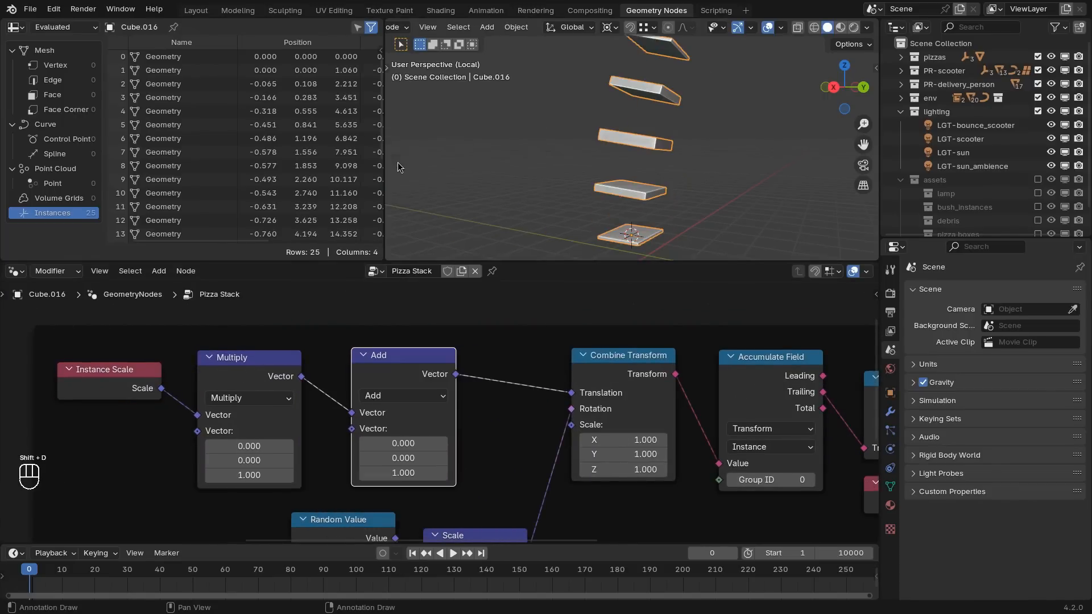
Step: Connect a new vector Random Value node to the Add node's second Vector input
middle_click_drag(370, 385, 517, 339)
left_click_drag(498, 384, 349, 477)
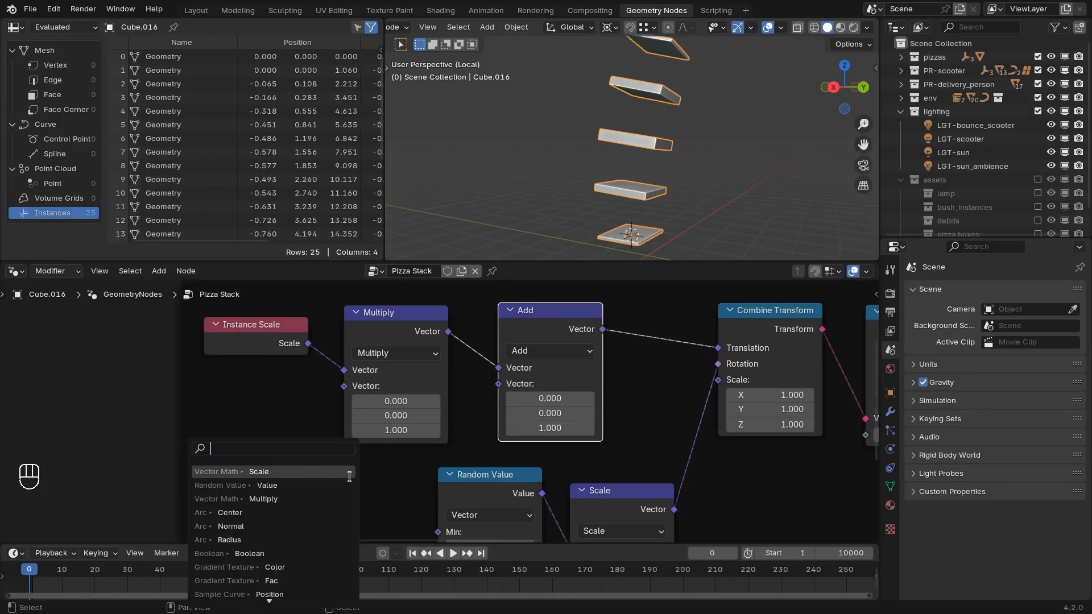
type("random")
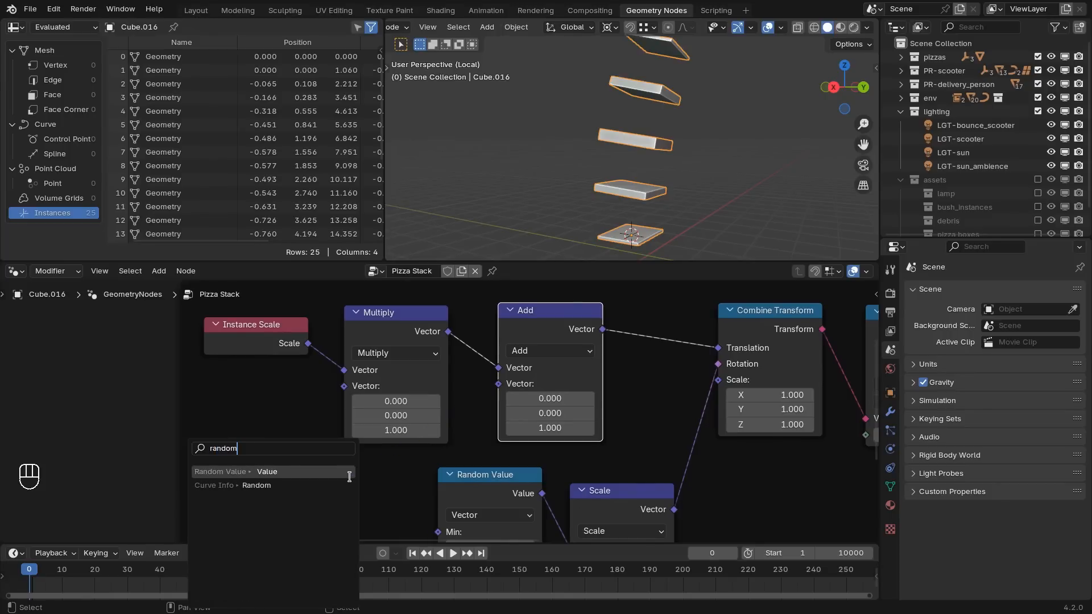
left_click(350, 476)
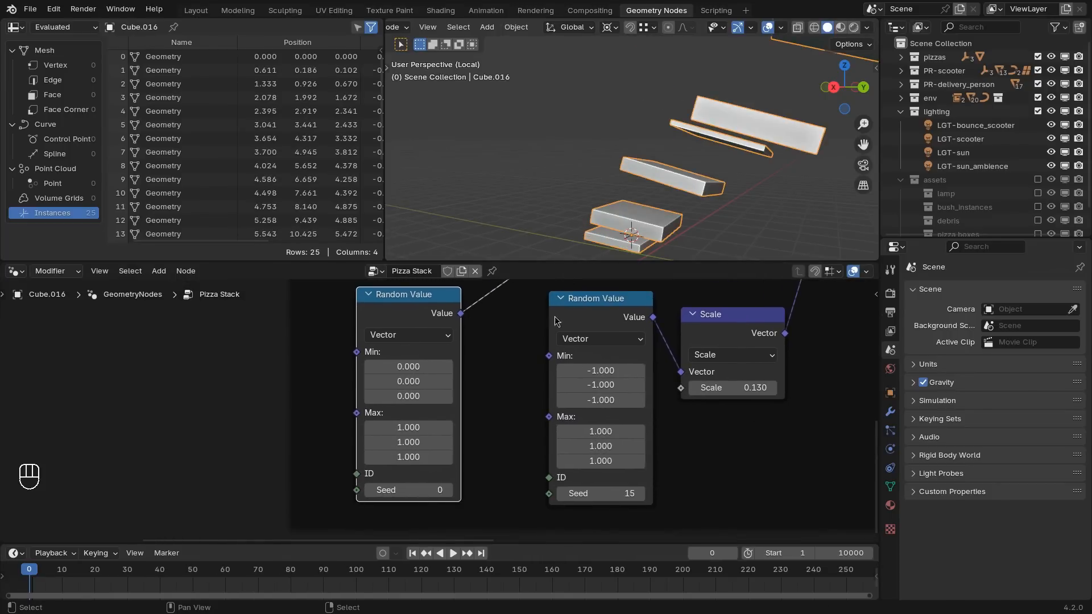
Step: Set the offset Random Value's Z maximum to 0 and its X and Y minimums to -1
left_click(556, 322)
double_click(416, 455)
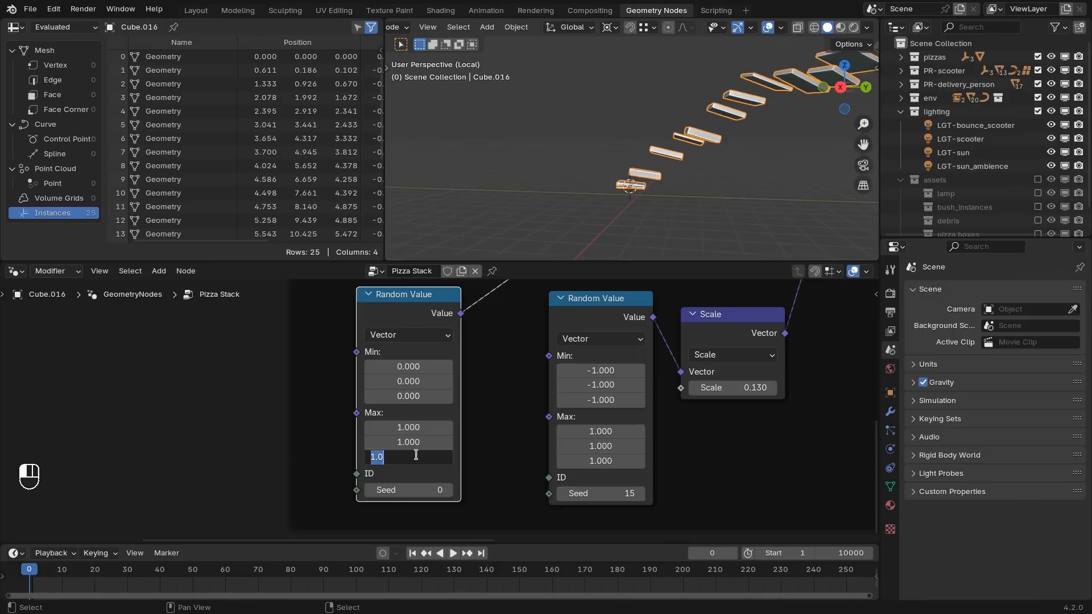
type("0")
key("Return")
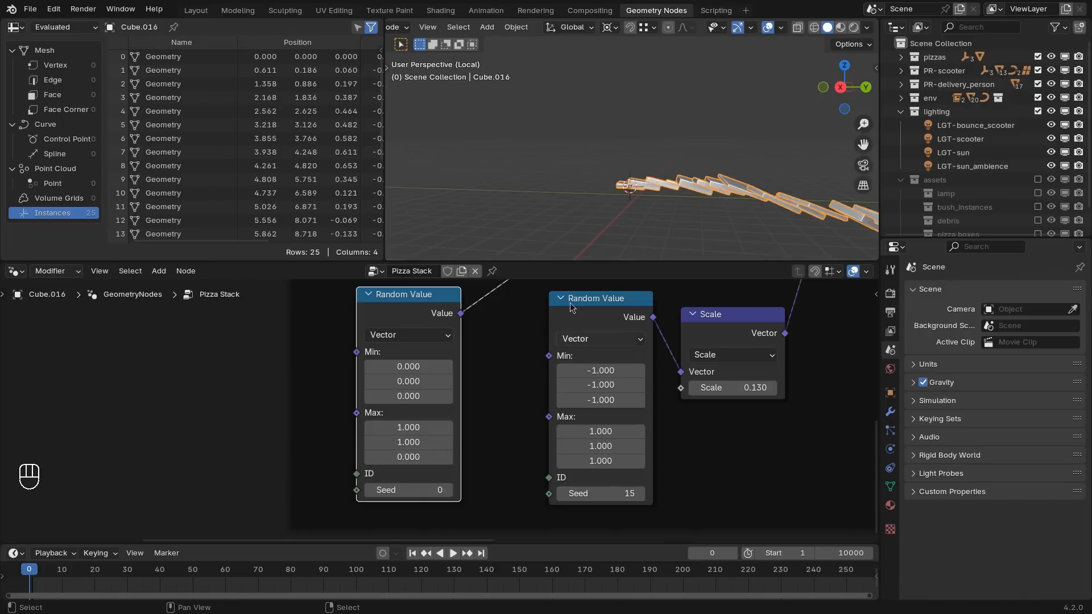
middle_click_drag(642, 194, 666, 237)
left_click_drag(448, 379, 417, 366)
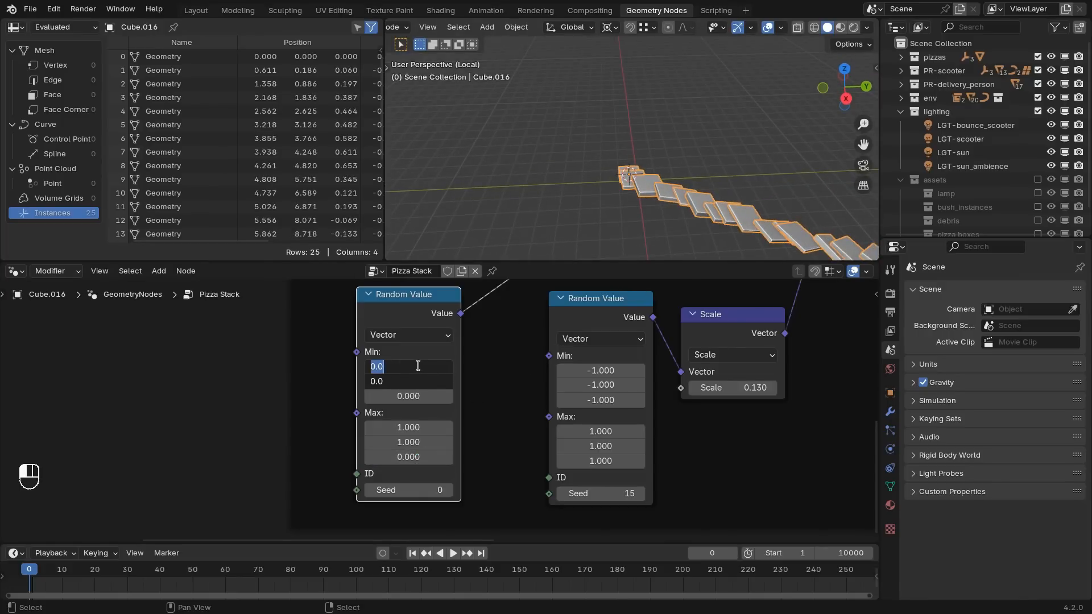
type("-1")
key("Return")
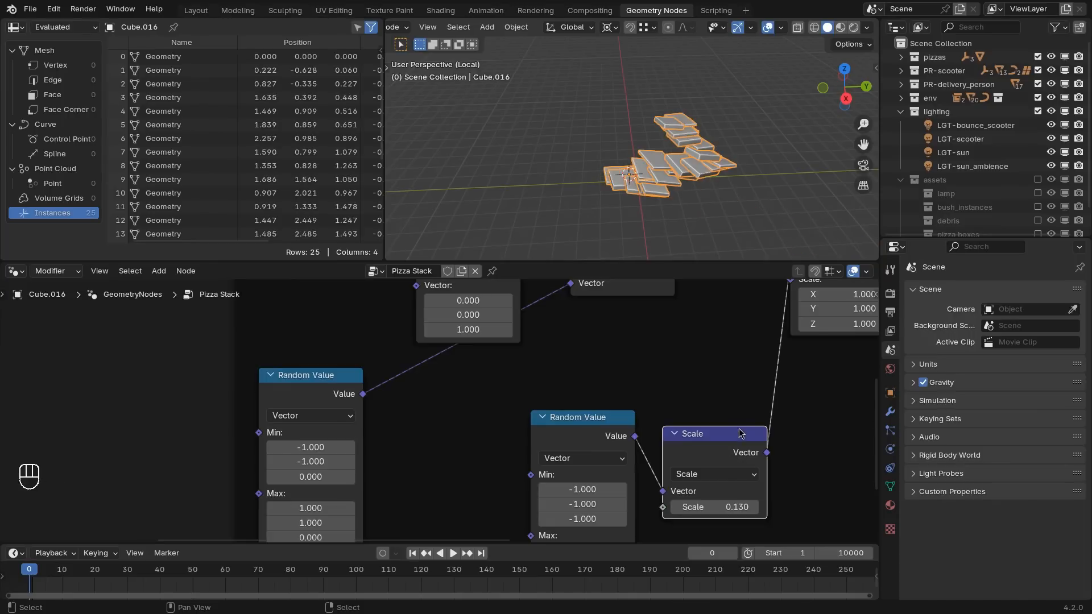
Step: Insert a copy of the Scale node between the offset Random Value and Add, and set both Scale factors to 0.1
key("shift+d")
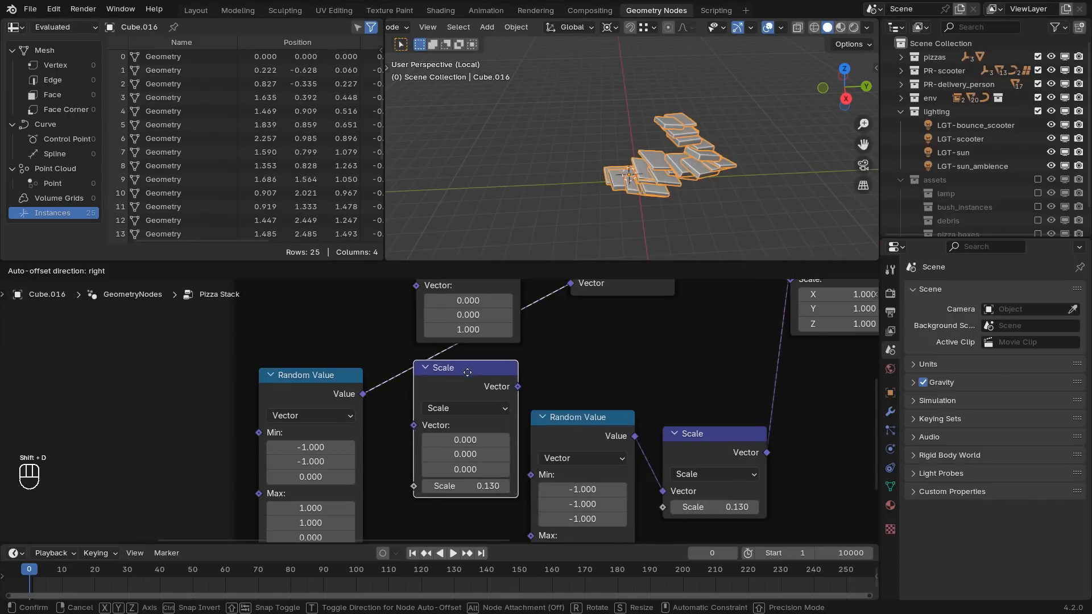
left_click(466, 373)
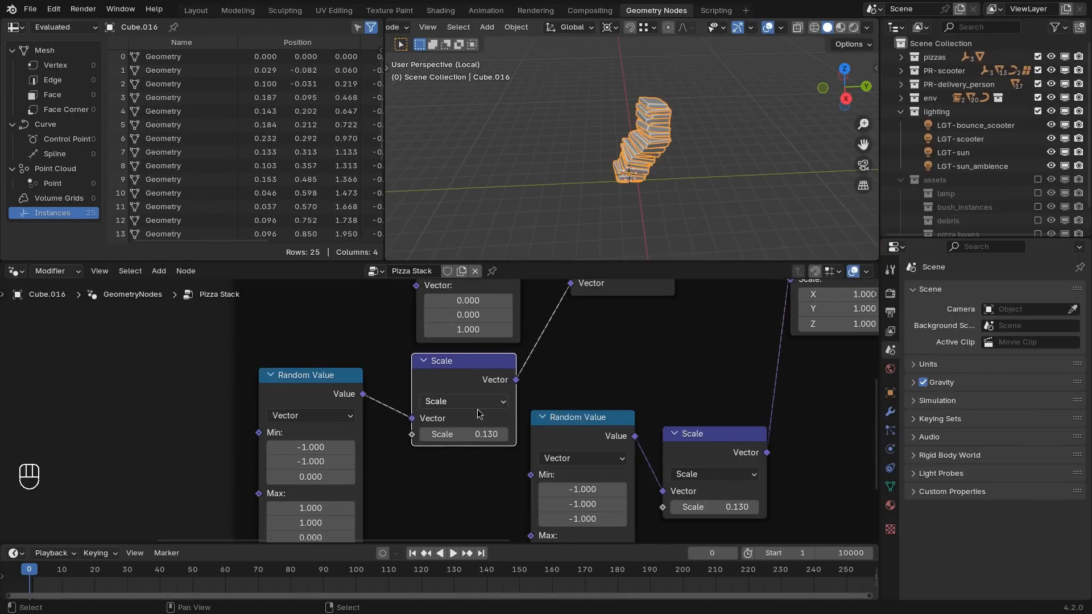
left_click_drag(464, 434, 574, 434, "shift")
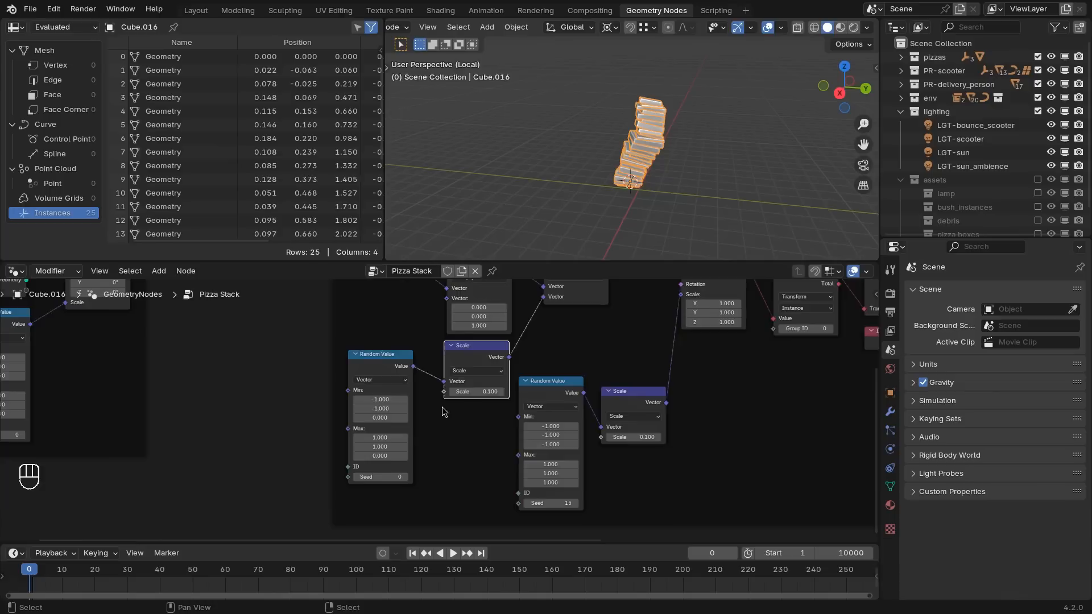
Step: Expose the offset Scale node's factor through a new Group Input node placed below the offset Random Value
scroll(442, 406, "up", 2)
left_click_drag(445, 389, 403, 506)
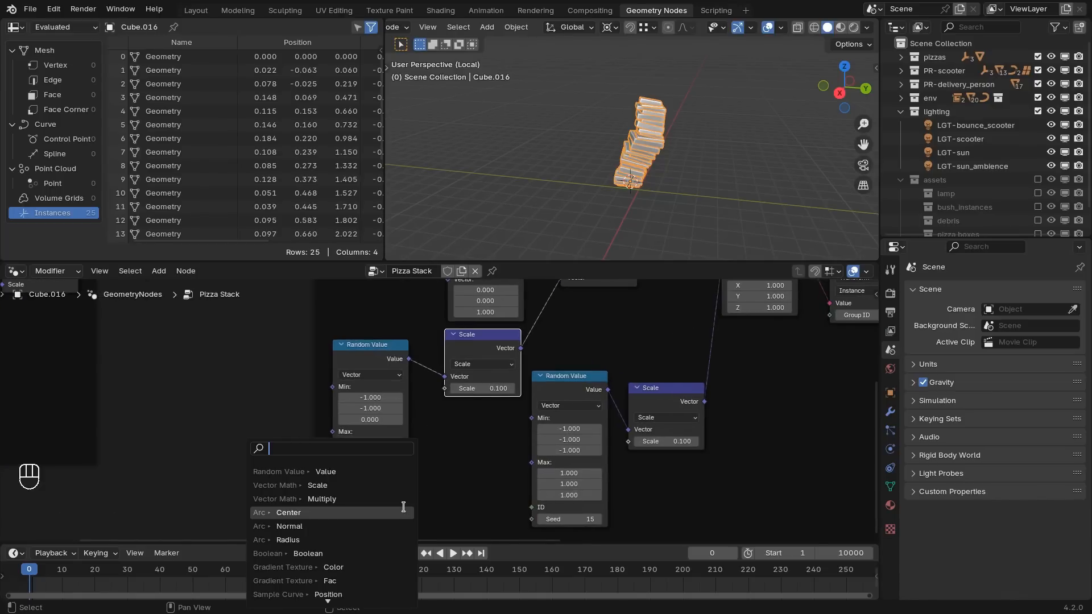
type("input")
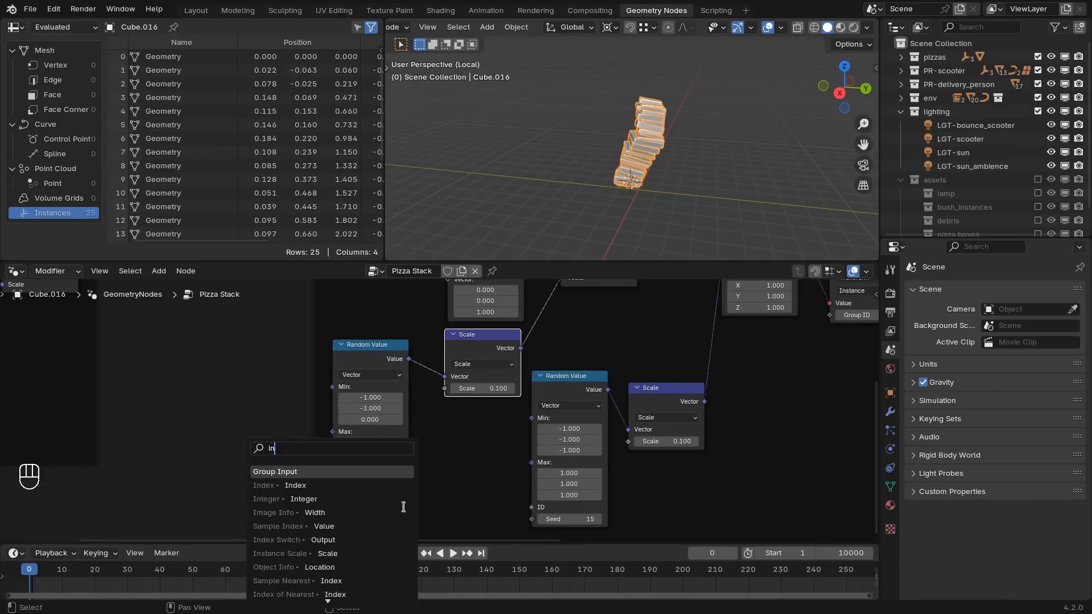
key("Return")
left_click(404, 508)
middle_click_drag(631, 439, 614, 398)
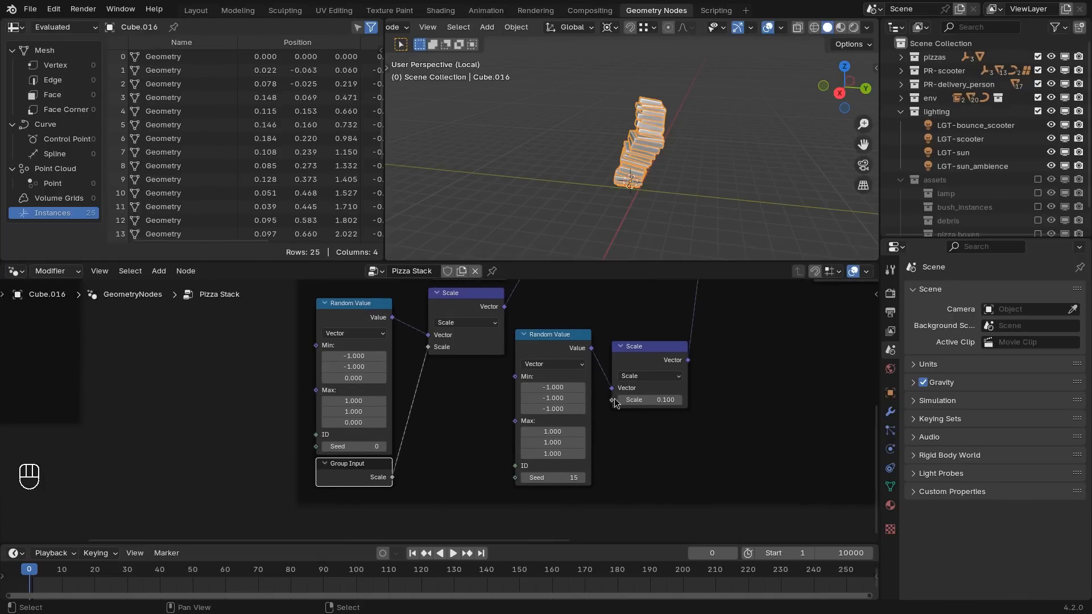
Step: Expose the rotation Scale node's factor through another Group Input node placed below the rotation Random Value
left_click_drag(612, 400, 600, 482)
type("input")
key("Return")
left_click(626, 463)
key("g")
left_click(615, 491)
Step: Rename the two Scale group sockets to Random Offset and Random Rotation
key("n")
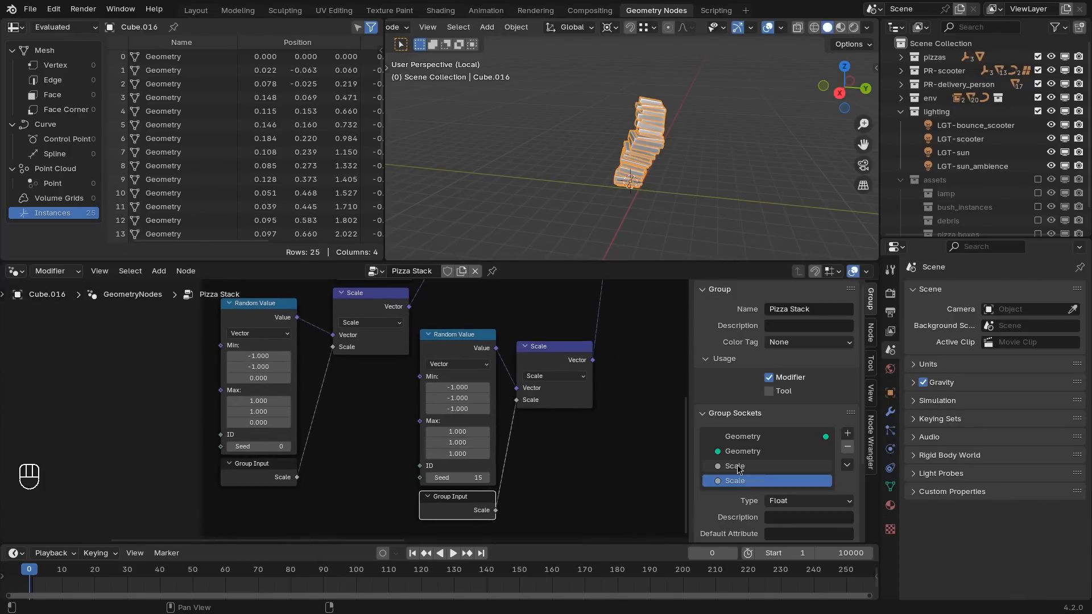
double_click(737, 466)
type("Random Offset")
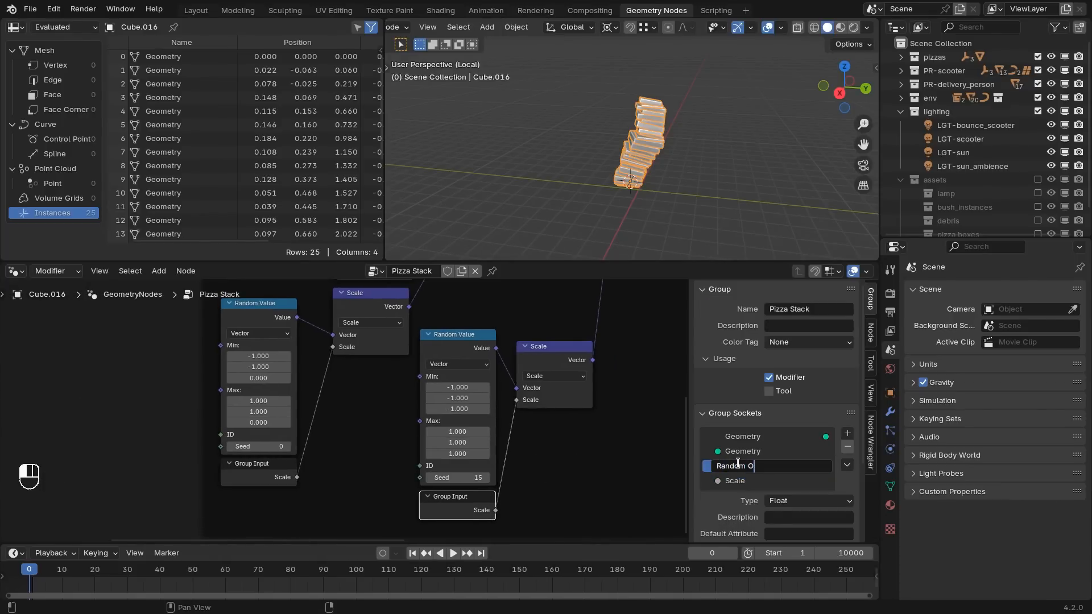
key("Return")
left_click(735, 481)
double_click(735, 480)
type("Random Rotation")
key("Return")
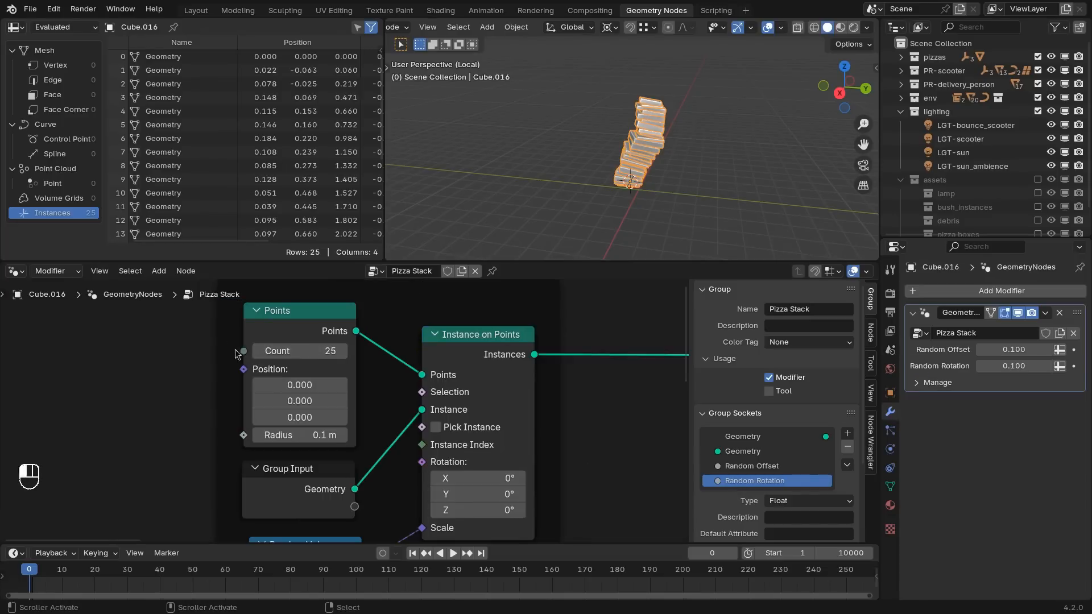
Step: Expose the Points node's Count through a Group Input node and save the file
key("shift+a")
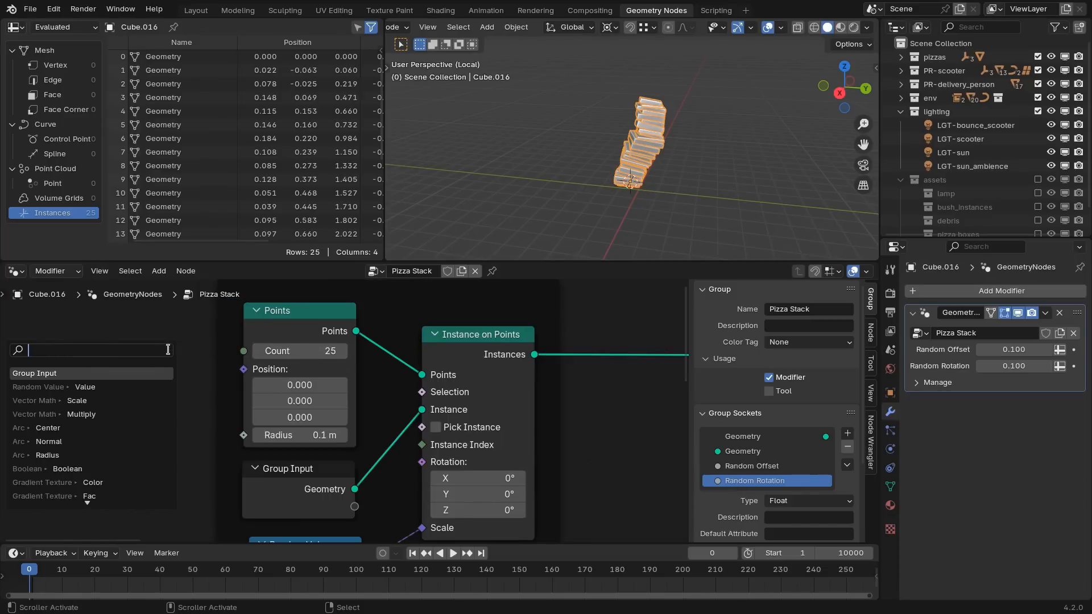
type("In")
key("Return")
key("Home")
key("ctrl+s")
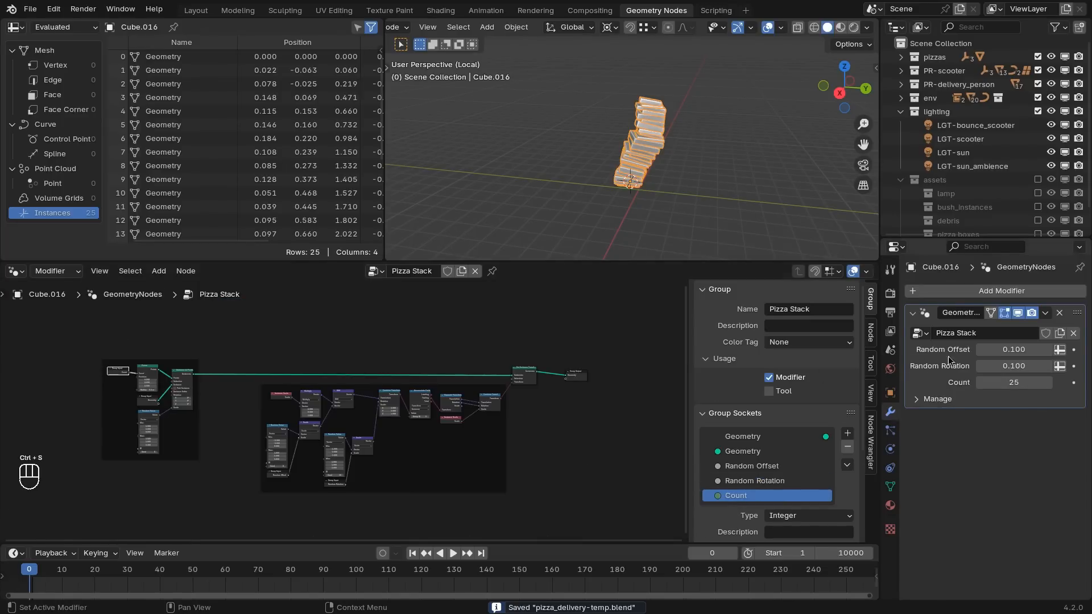
Step: Raise the modifier's Count to 49 and 61, and vary Random Rotation and Random Offset to test the stack
left_click_drag(1019, 380, 1051, 380)
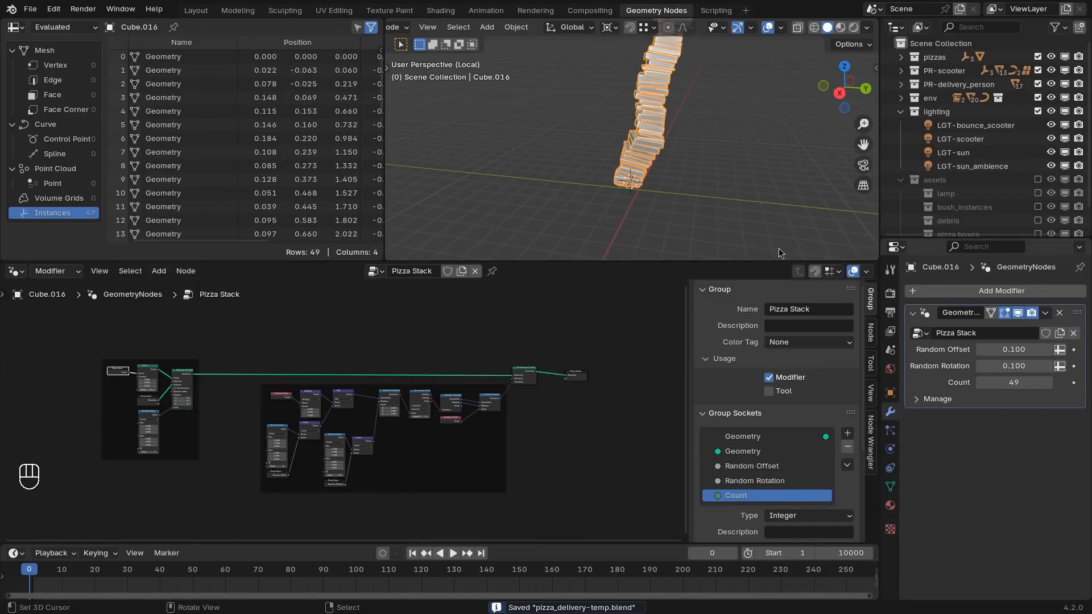
scroll(778, 248, "down", 5)
middle_click_drag(743, 216, 703, 216)
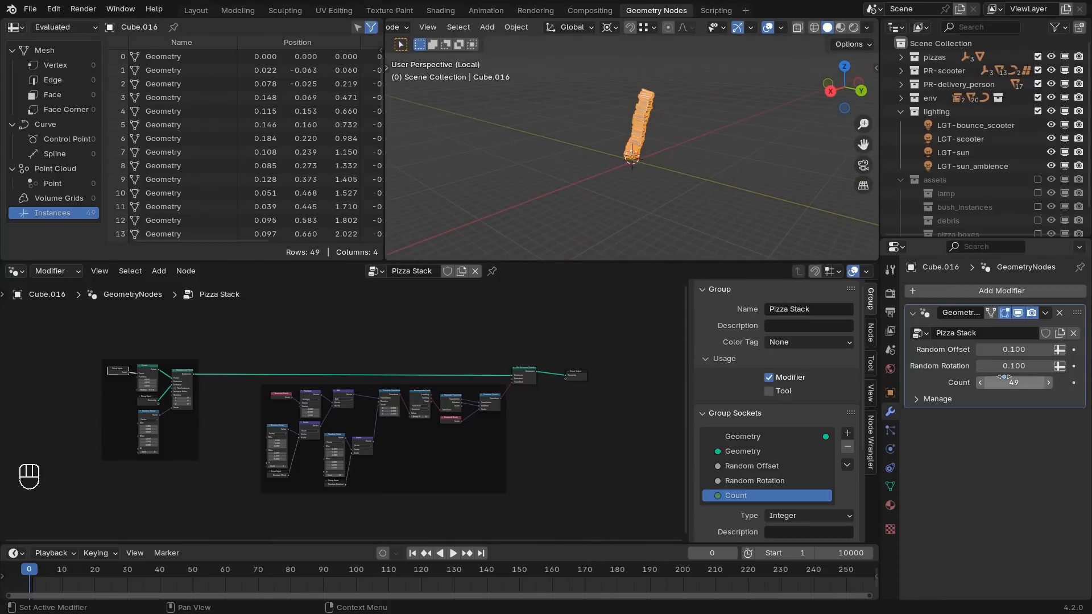
left_click_drag(1015, 383, 1031, 382)
middle_click_drag(774, 212, 748, 234, "shift")
scroll(748, 233, "up", 3)
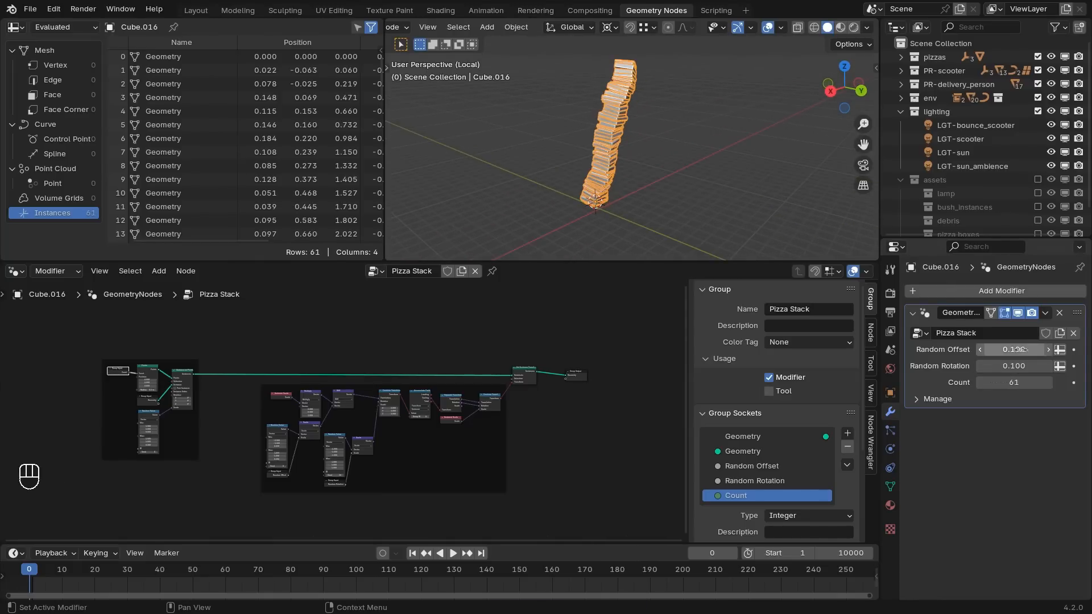
left_click_drag(1014, 366, 1028, 366)
left_click_drag(1014, 350, 989, 366)
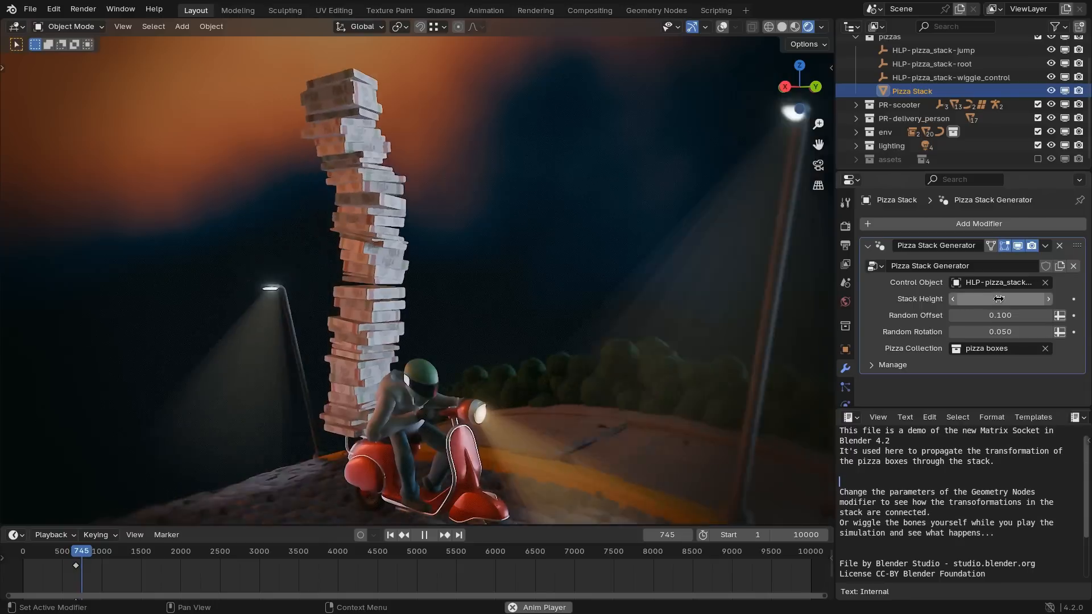
Step: Vary the Pizza Stack Generator's Stack Height in the finished scooter scene and view the pizza stack from another angle
left_click_drag(999, 299, 1052, 299)
scroll(626, 325, "down", 4)
middle_click_drag(626, 325, 476, 348)
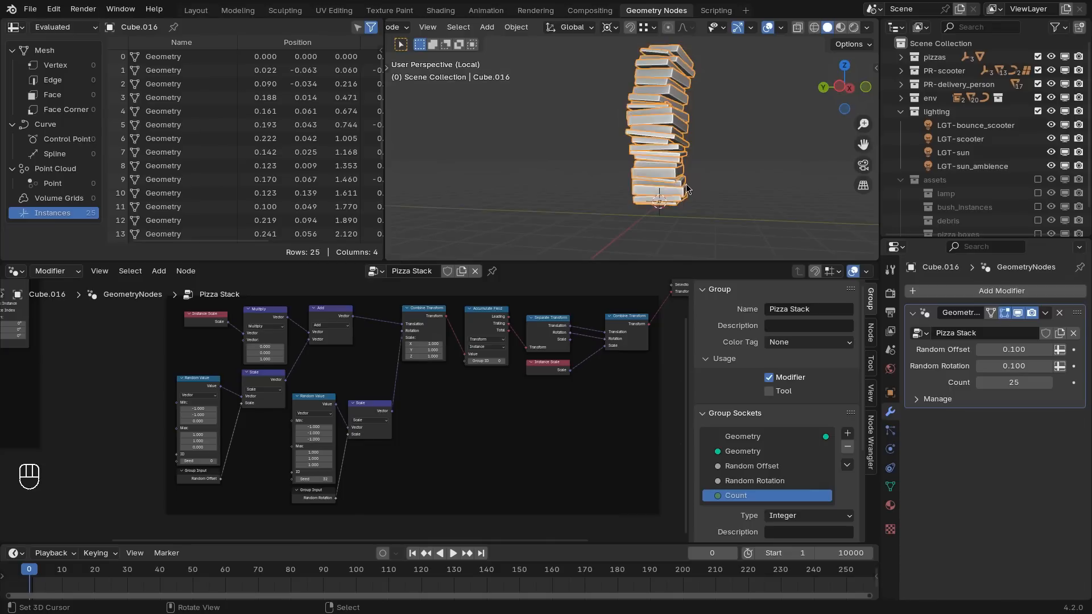
Step: Leave local view, hide the box stack, run the animation briefly, and select the HLP-pizza_stack-wiggle_control empty on the scooter's rack
key("slash")
middle_click_drag(646, 174, 650, 149)
key("h")
key("space")
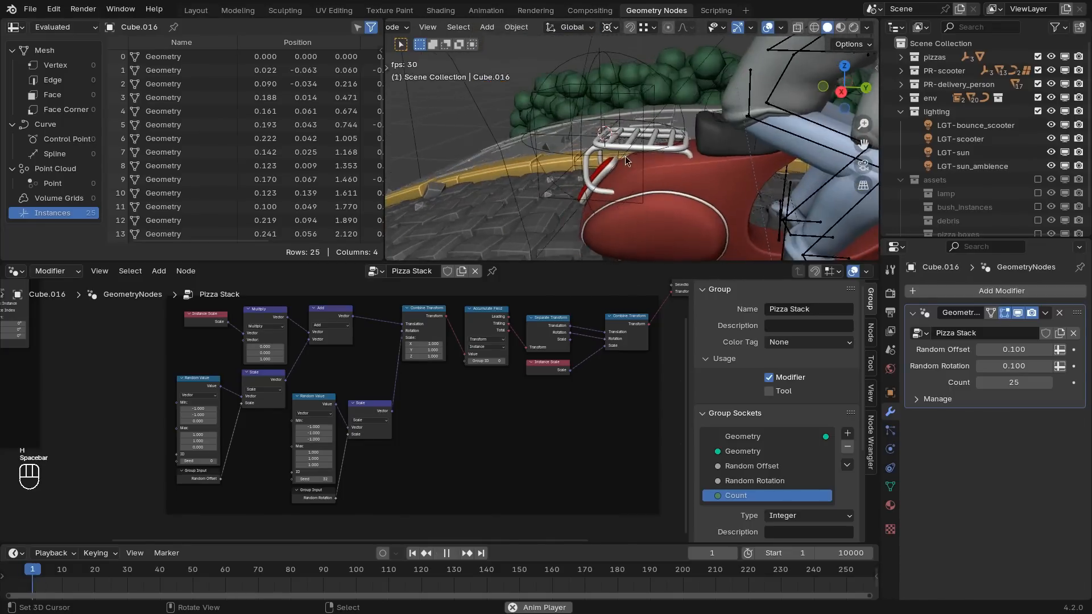
key("space")
left_click(581, 140)
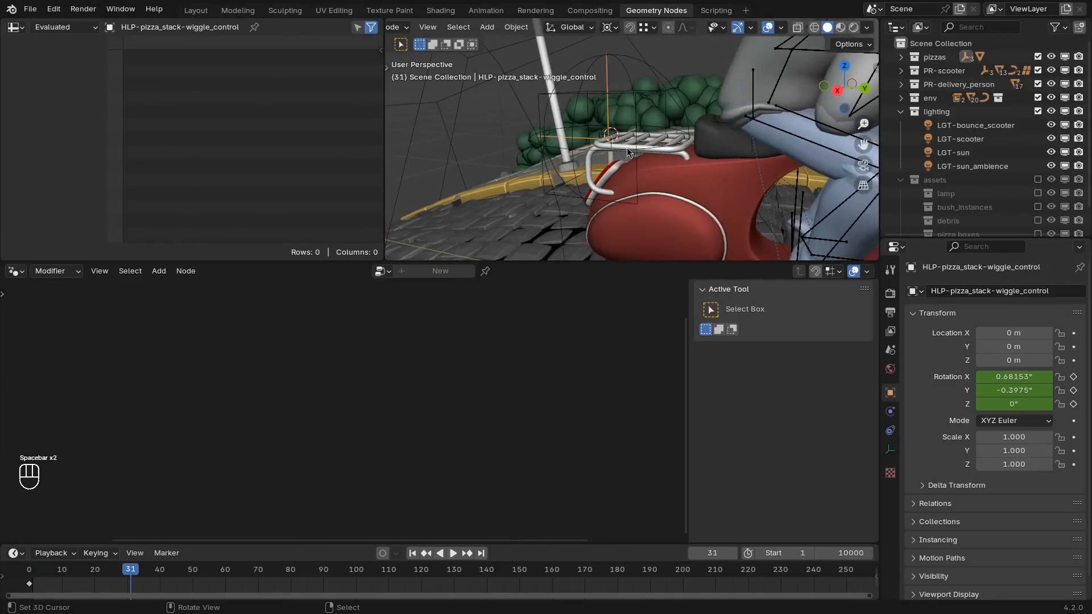
Step: Play the animation to examine how the wiggle control empty moves with the scooter, stopping at frame 205
key("space")
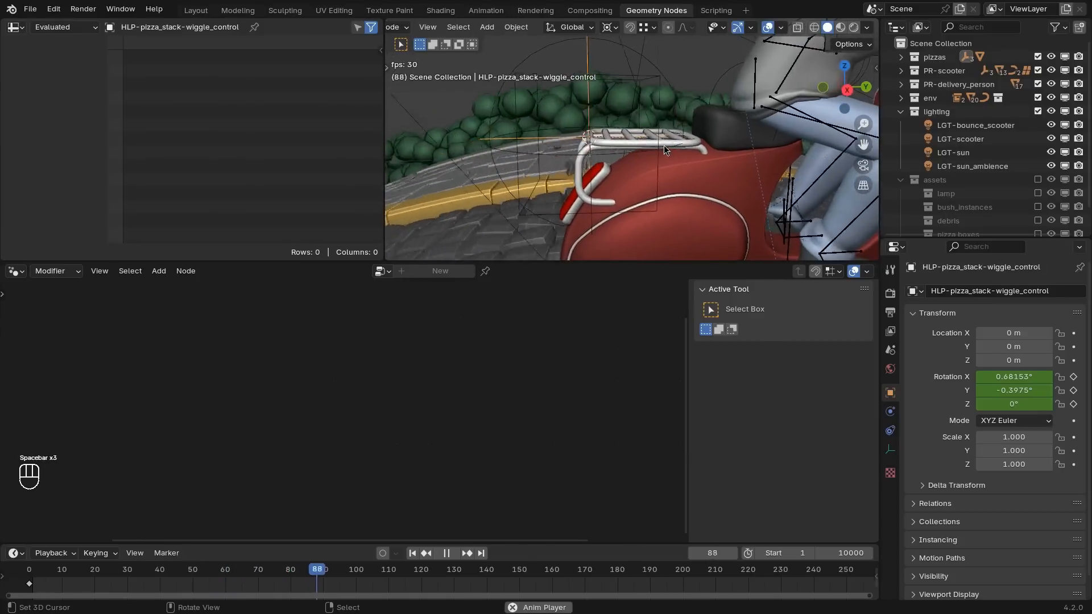
key("space")
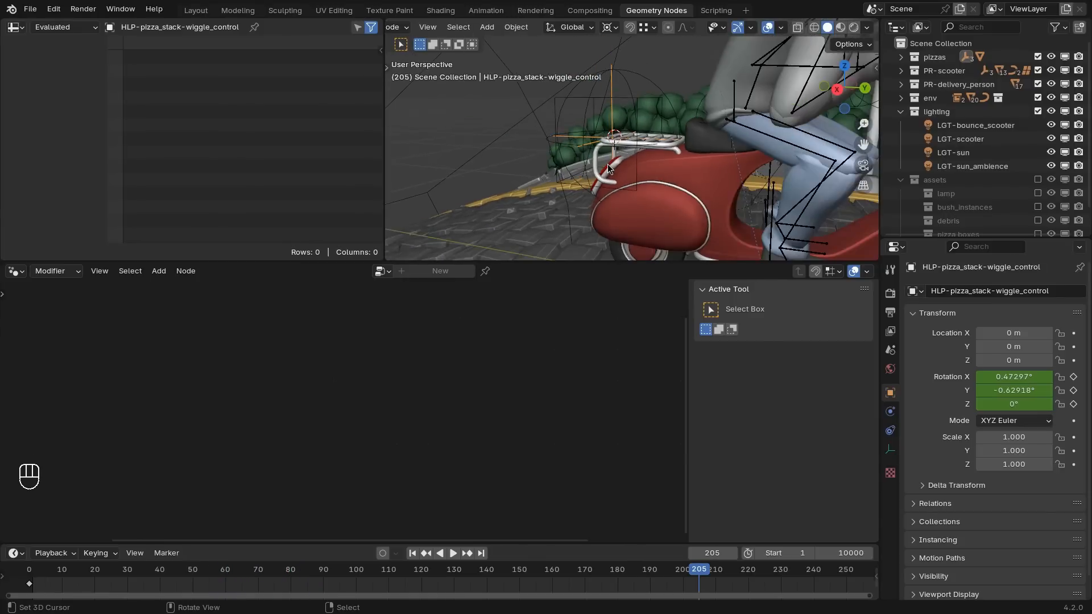
scroll(607, 163, "down", 3)
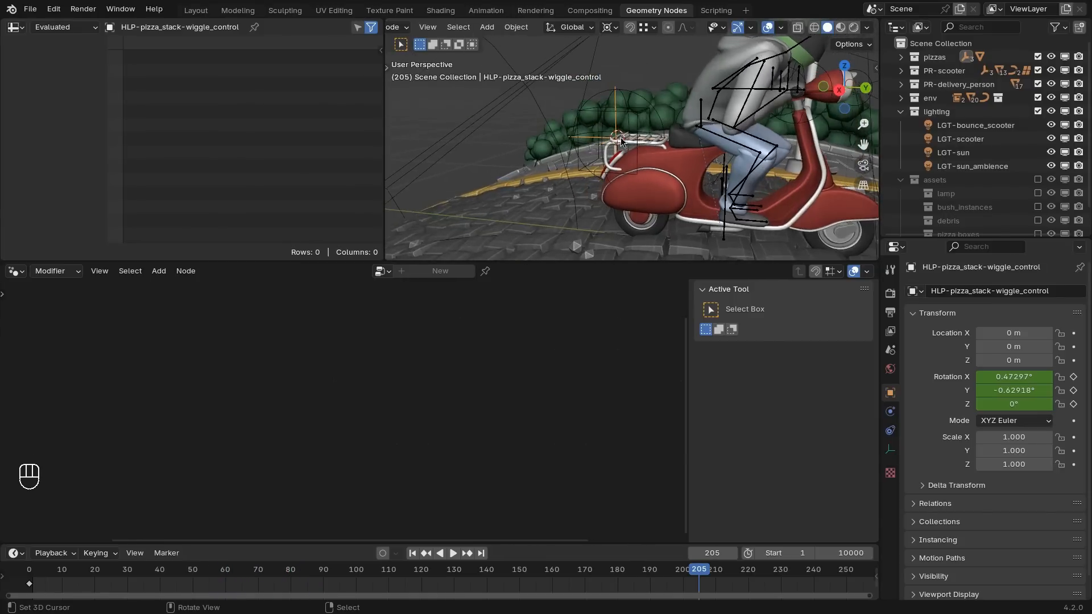
Step: Examine the box stack on the scooter in an enlarged 3D view, taking in its full height
scroll(621, 142, "up", 3)
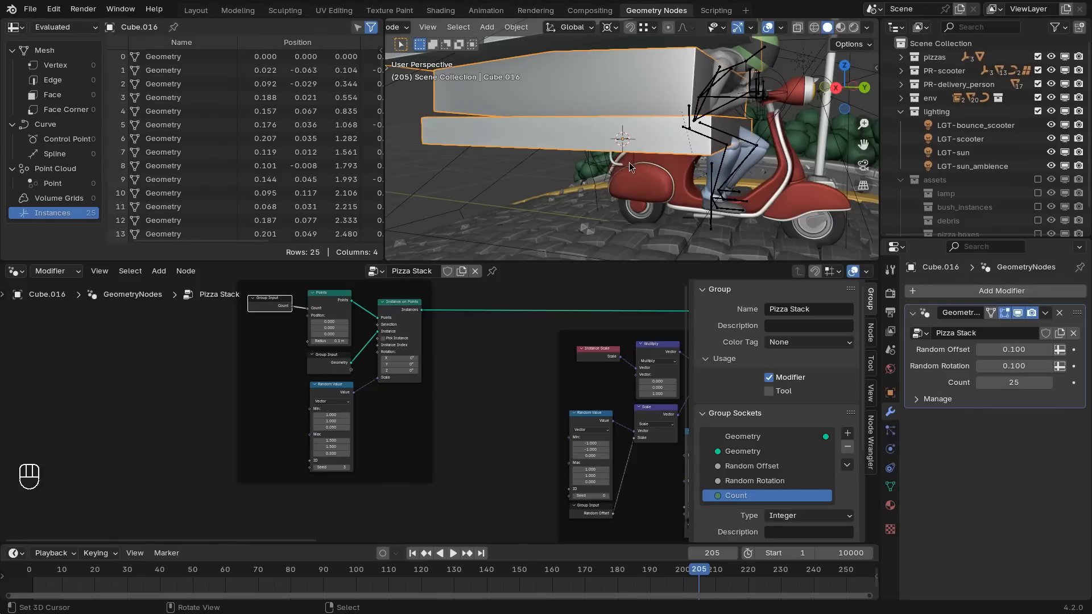
key("ctrl+space")
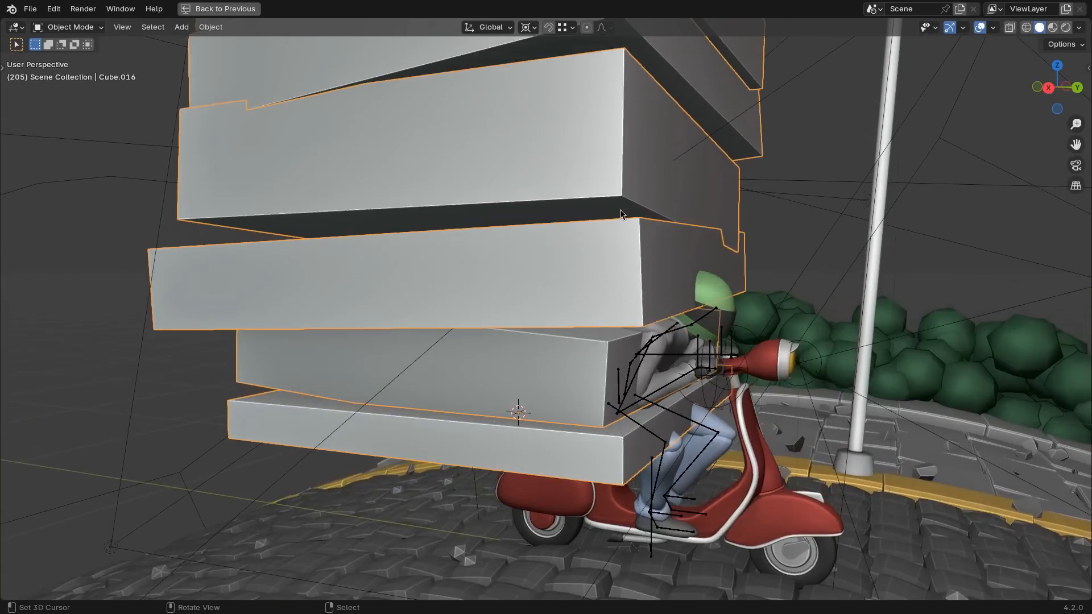
scroll(616, 199, "down", 3)
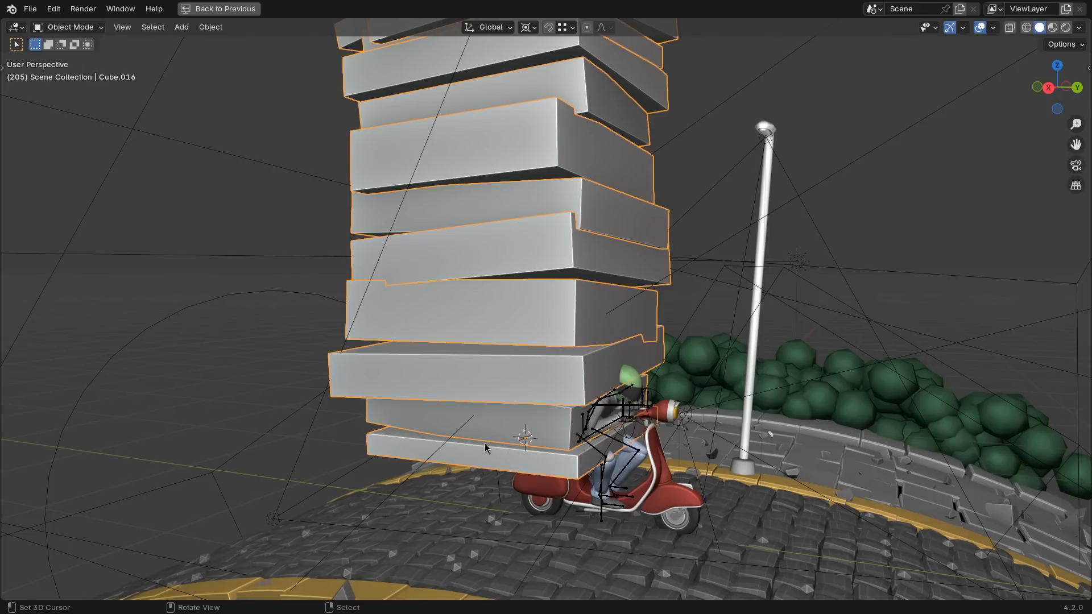
scroll(493, 444, "down", 2)
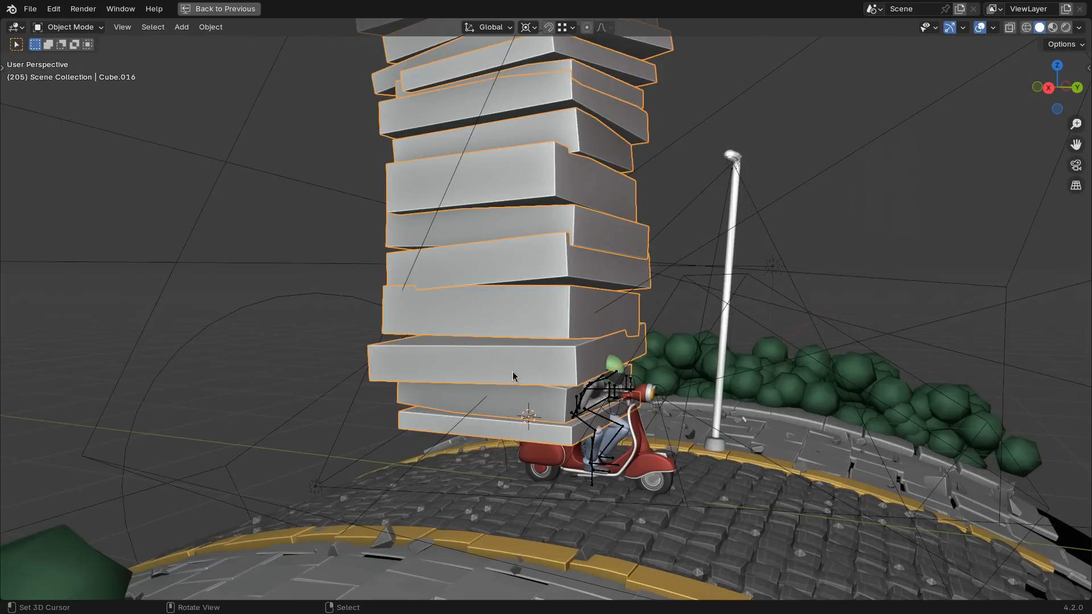
scroll(523, 164, "down", 4)
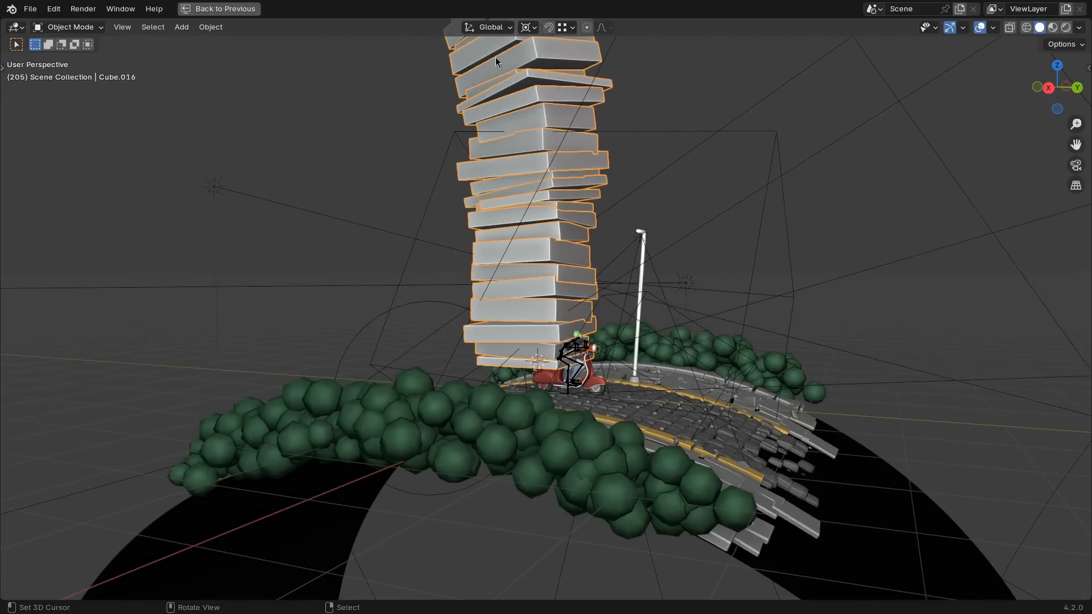
Step: Move the framed Points and Instance on Points nodes away from the transform nodes to free space between them
left_click_drag(535, 220, 273, 399)
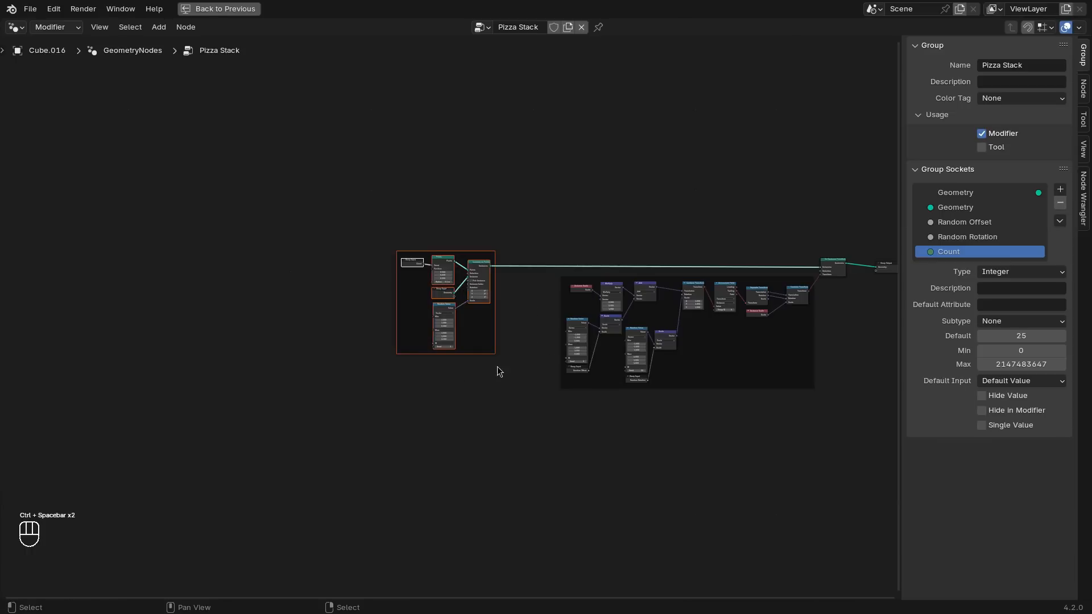
key("g")
left_click(170, 322)
middle_click_drag(317, 299, 503, 312)
scroll(447, 320, "up", 3)
scroll(448, 317, "up", 3)
Step: Add a Simulation Zone in the free space beneath the link from the Instance on Points node
key("shift+a")
left_click(514, 298)
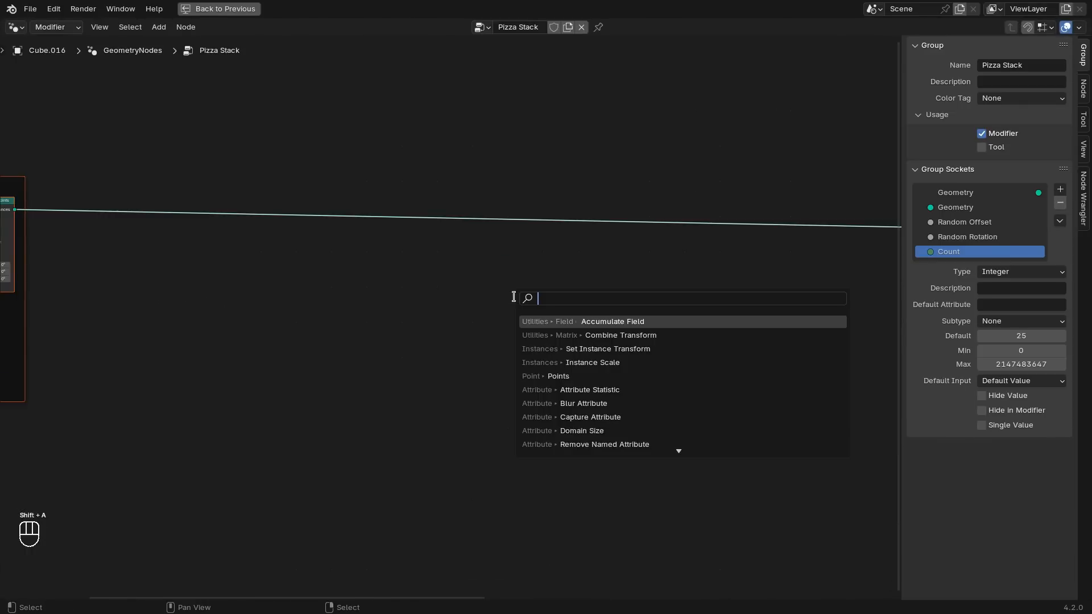
type("simula")
key("Return")
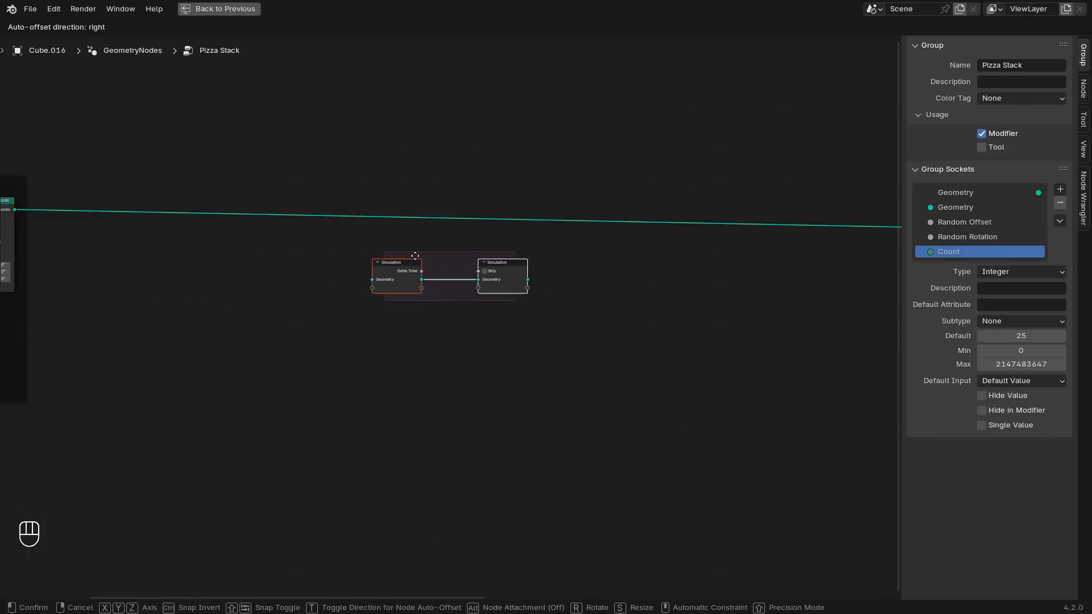
left_click(387, 253)
Step: Route the Instance on Points output through the simulation zone's Geometry and on into the existing output link, leaving no reroute behind
left_click_drag(15, 210, 333, 261)
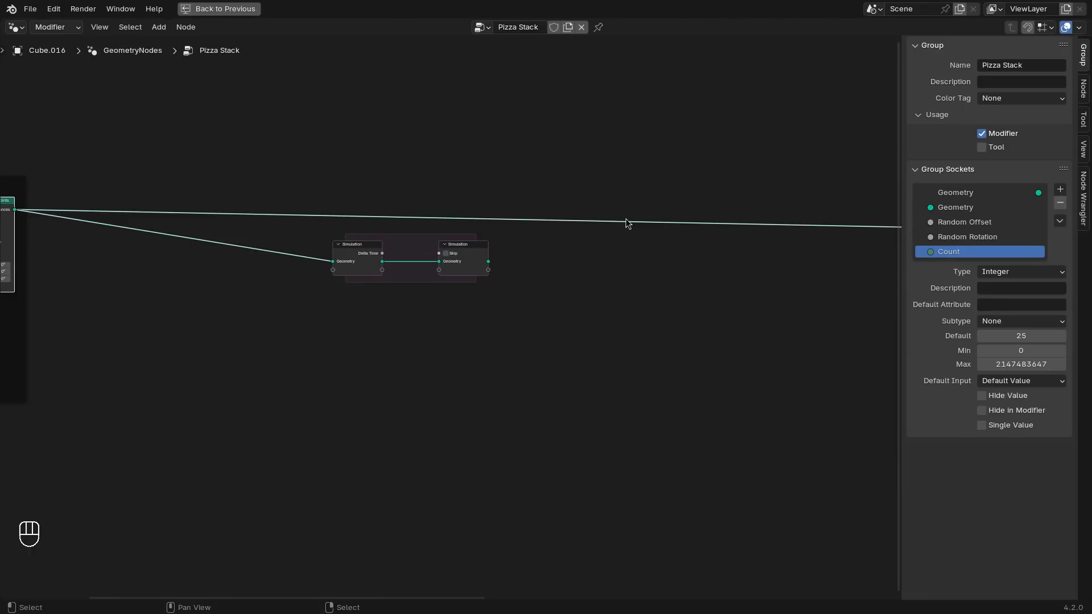
right_click_drag(647, 212, 643, 233, "shift")
left_click_drag(487, 263, 645, 222)
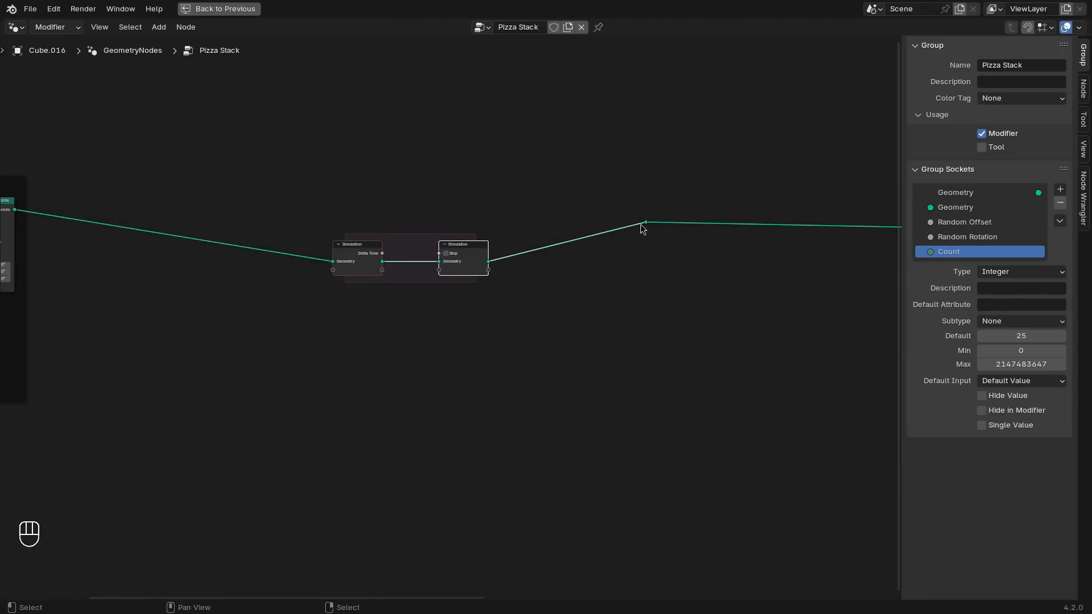
key("ctrl+x")
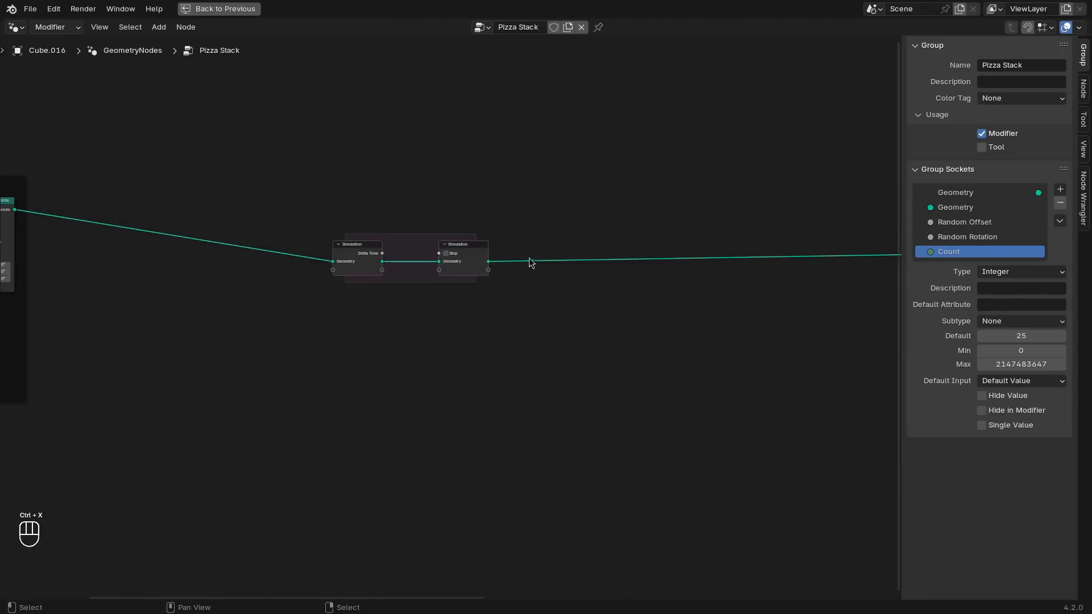
Step: Widen the simulation zone by moving its output node farther from its input node
scroll(530, 262, "up", 5)
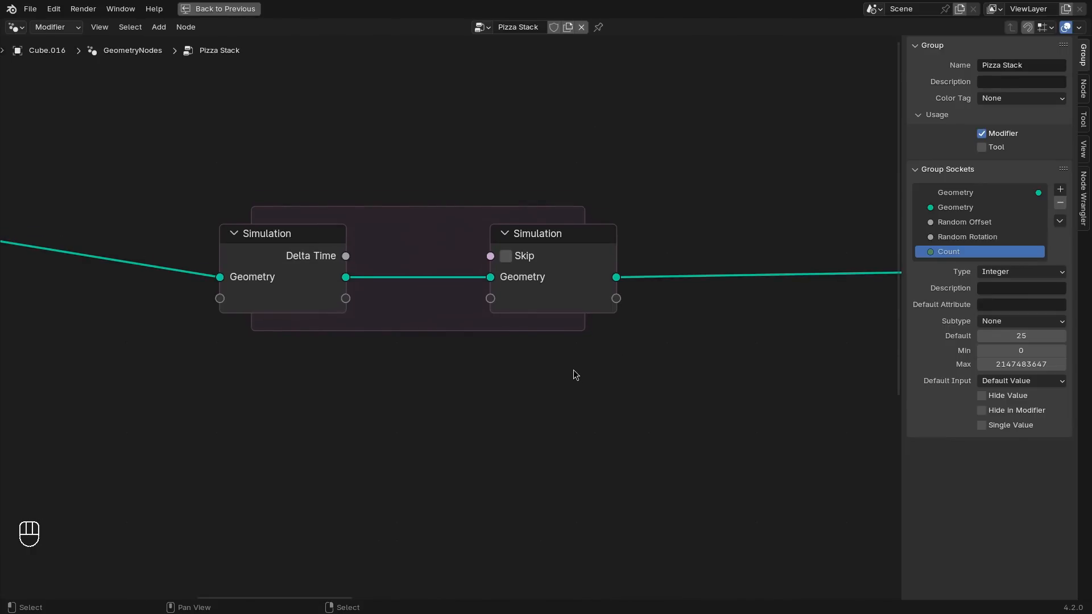
scroll(573, 370, "down", 2)
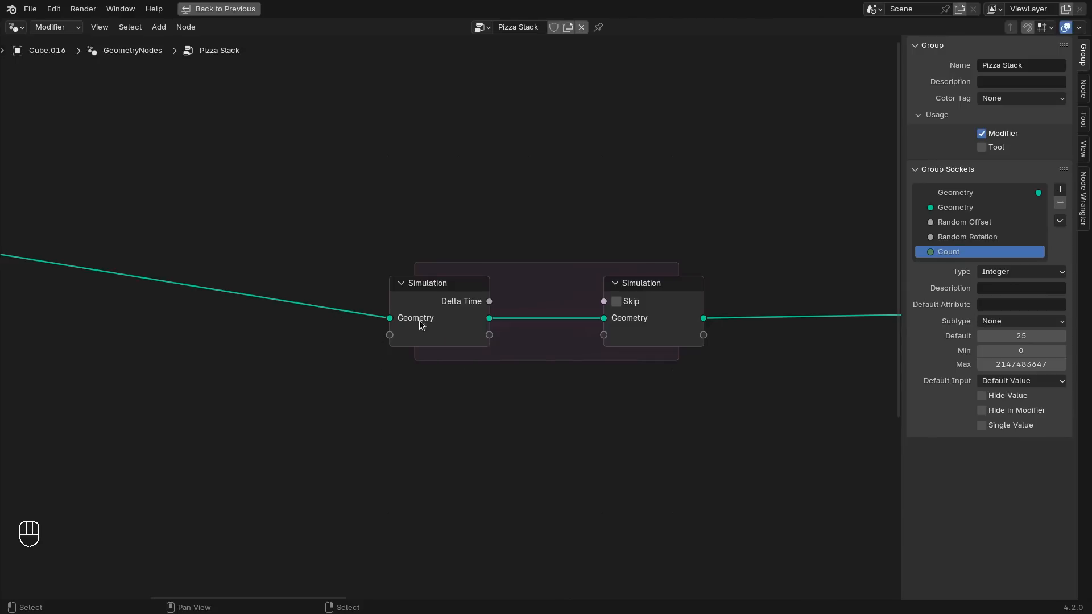
middle_click_drag(484, 319, 387, 322)
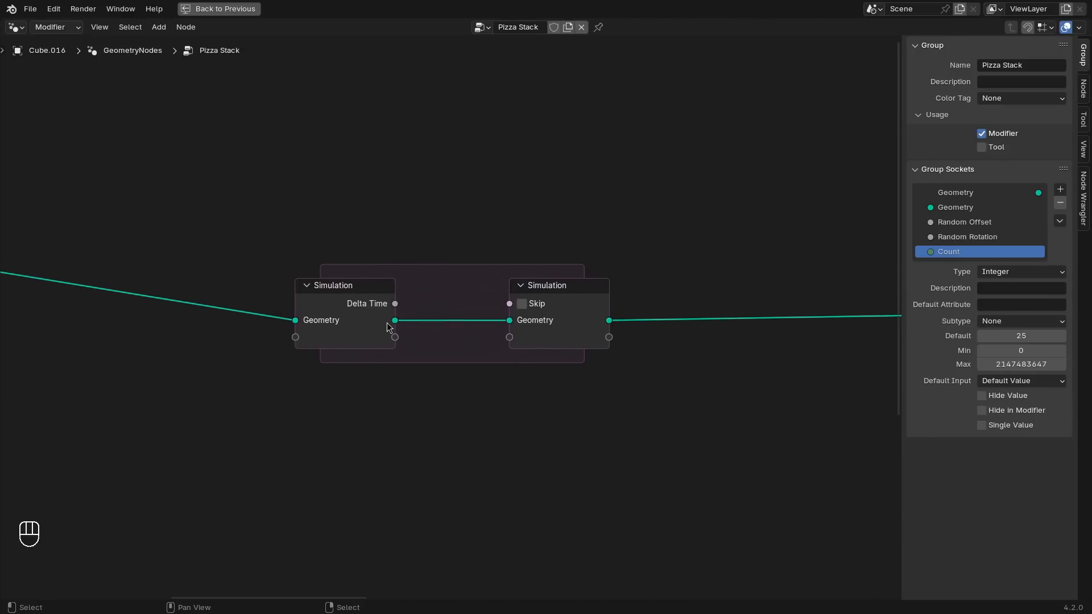
scroll(388, 323, "up", 2)
left_click_drag(578, 281, 762, 284)
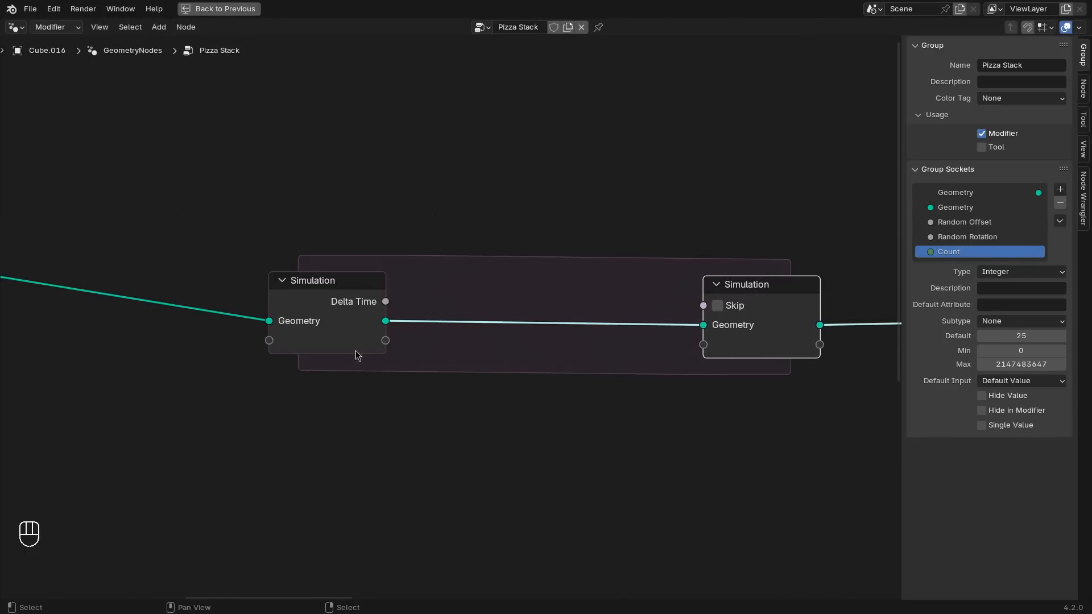
left_click_drag(762, 289, 763, 288)
mouse_move(334, 281)
left_mouse_down()
mouse_move(315, 262)
mouse_move(340, 285)
left_mouse_up()
right_click(340, 285)
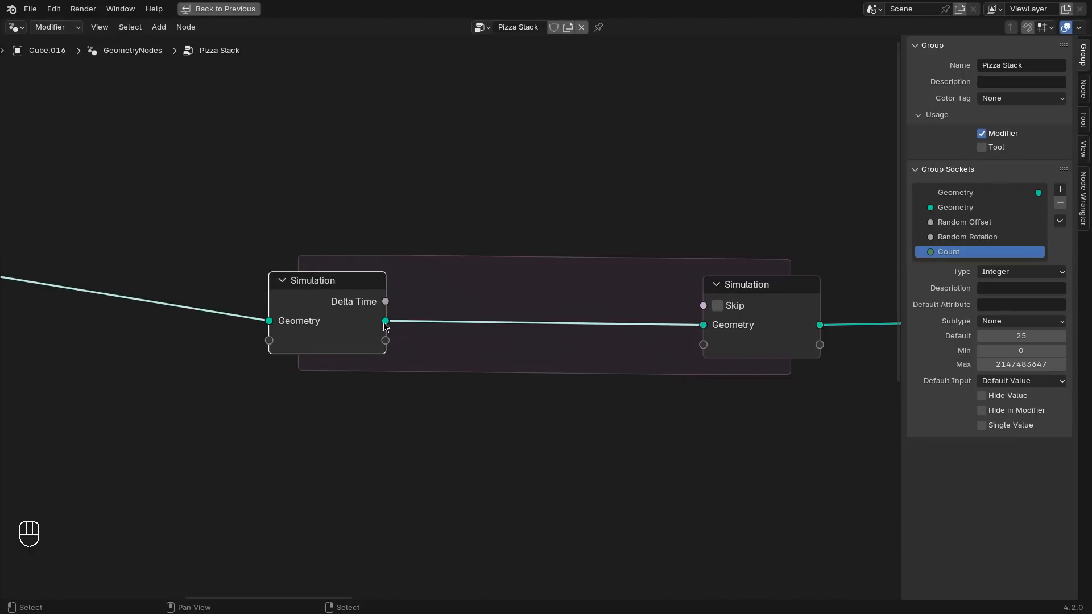
Step: Restore the full workspace layout and add a second simulation state item named Transform to the Simulation Output node
mouse_move(385, 325)
key("ctrl+space")
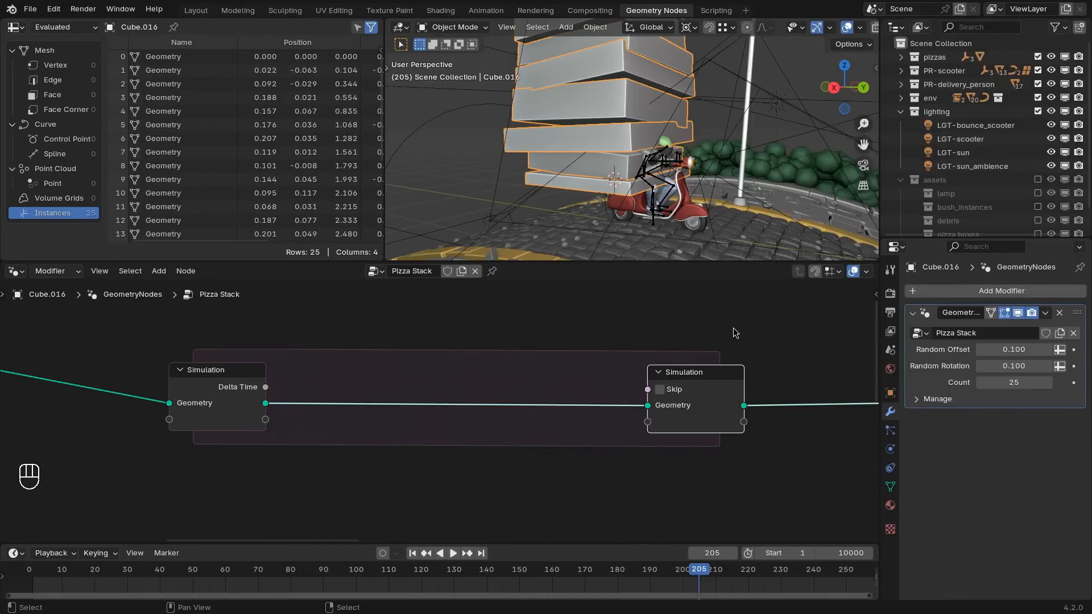
key("n")
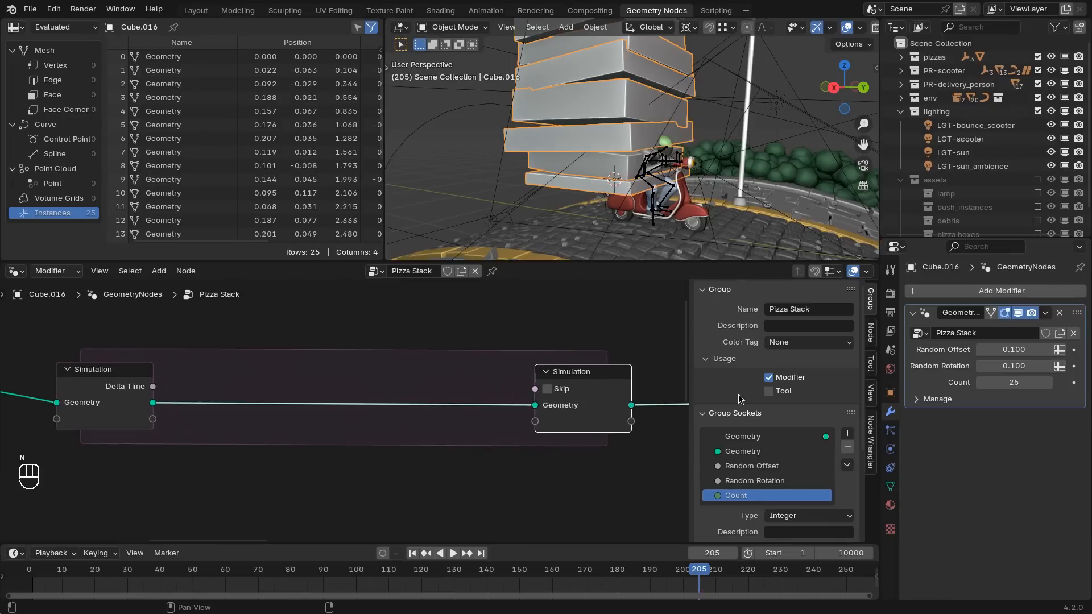
left_click(871, 336)
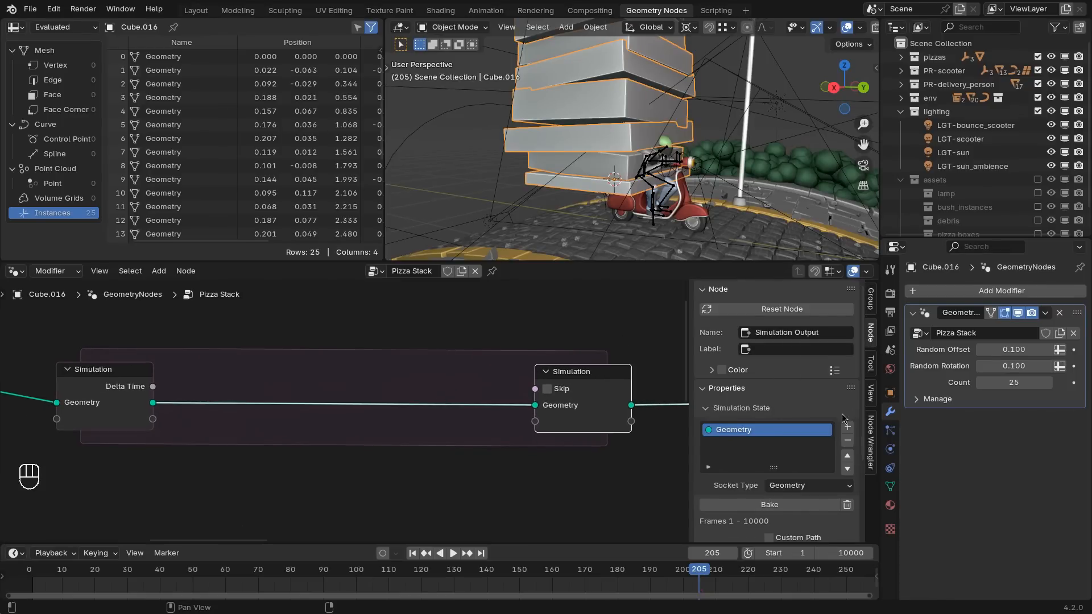
left_click(846, 427)
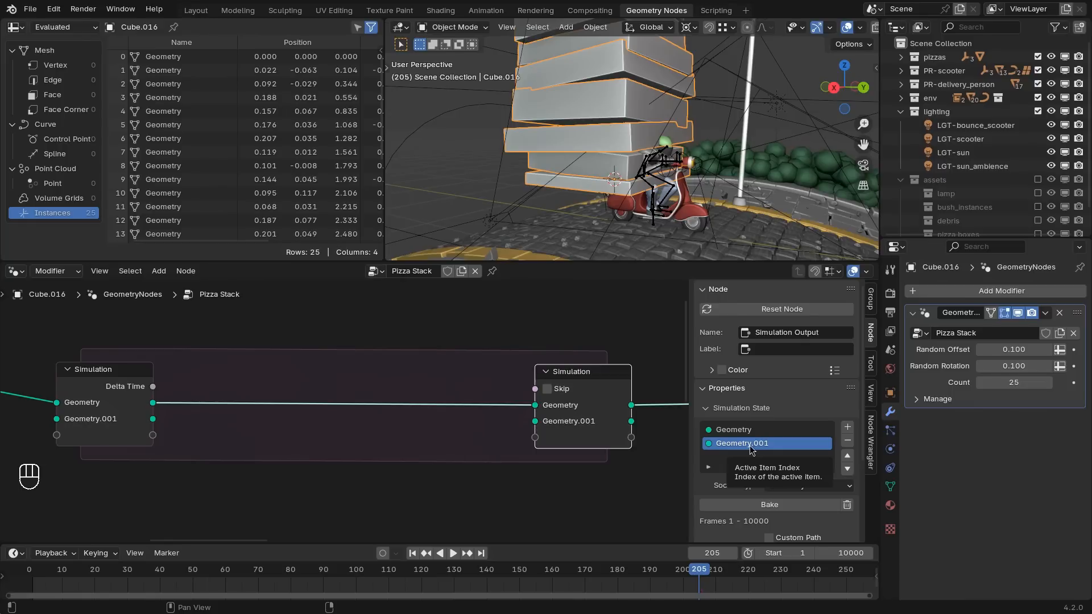
double_click(749, 444)
type("Transform")
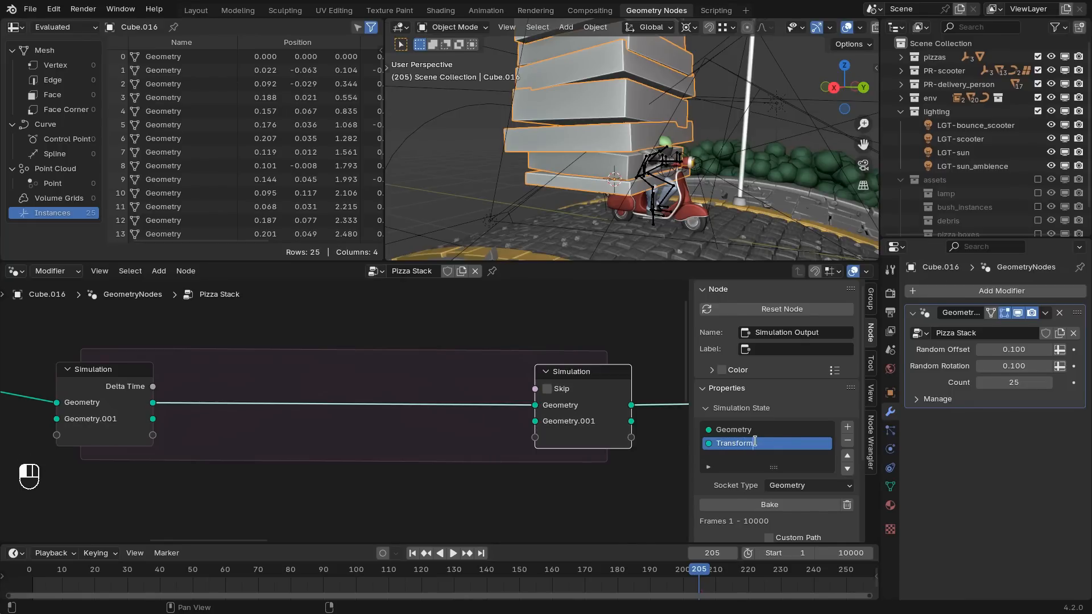
key("Return")
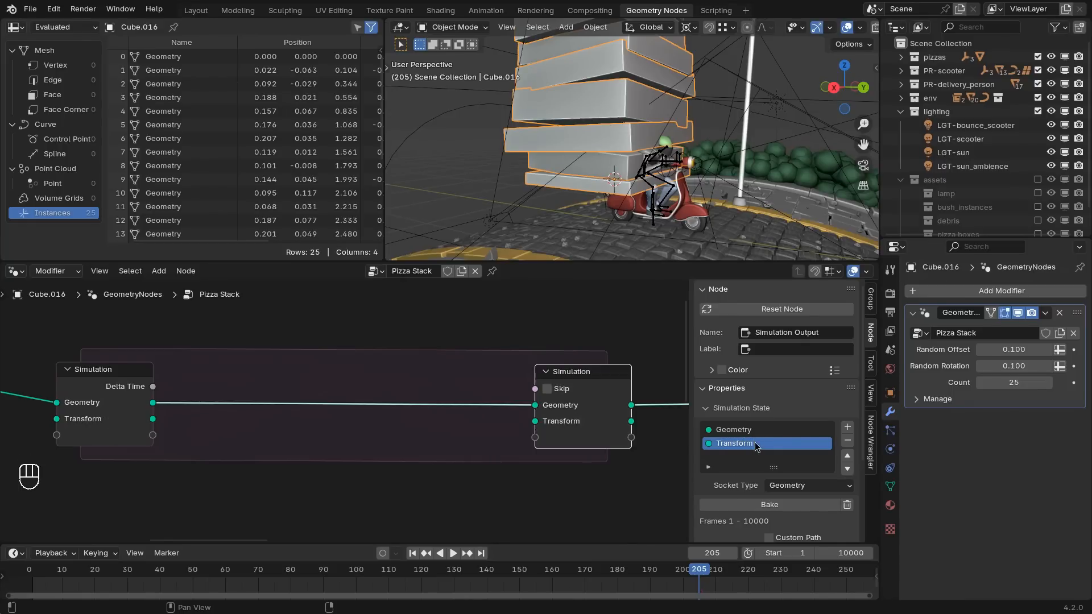
Step: Set the Transform state's socket type to Matrix and its attribute domain to Instance
left_click(796, 485)
left_click(788, 428)
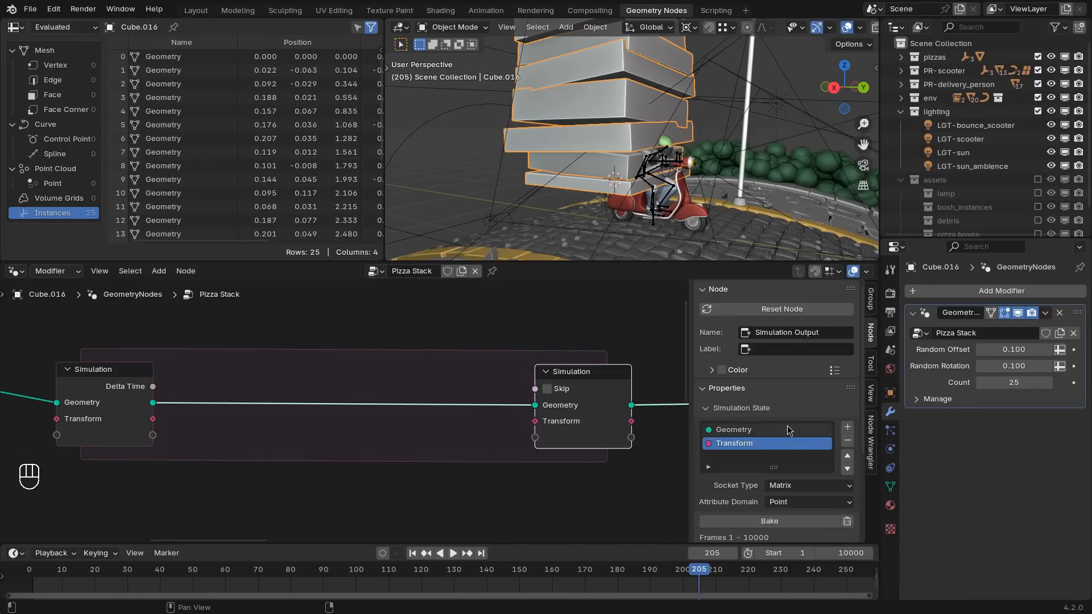
scroll(787, 429, "down", 3)
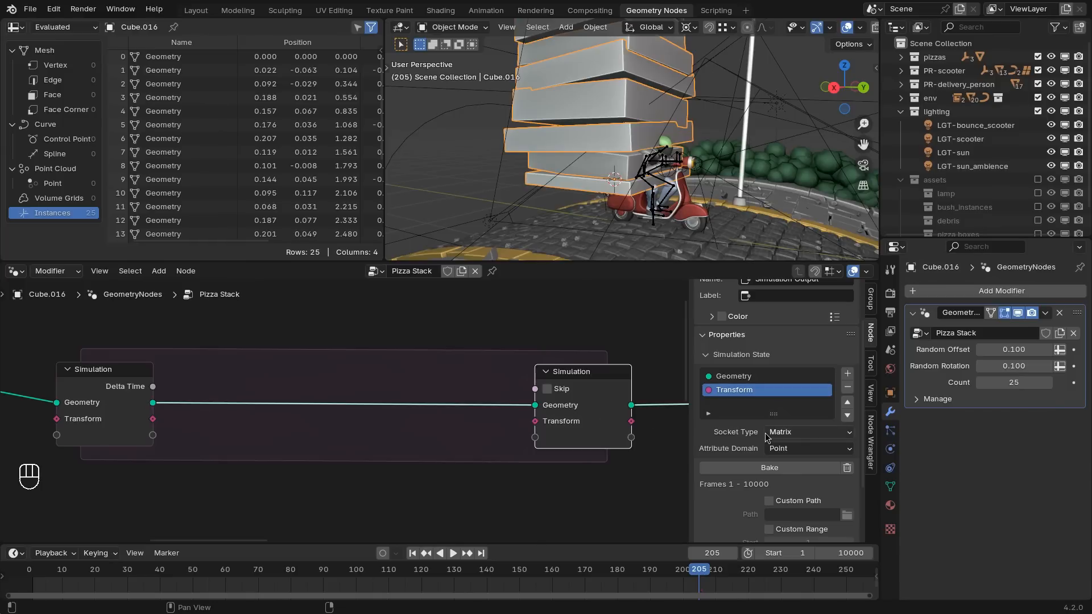
left_click(816, 449)
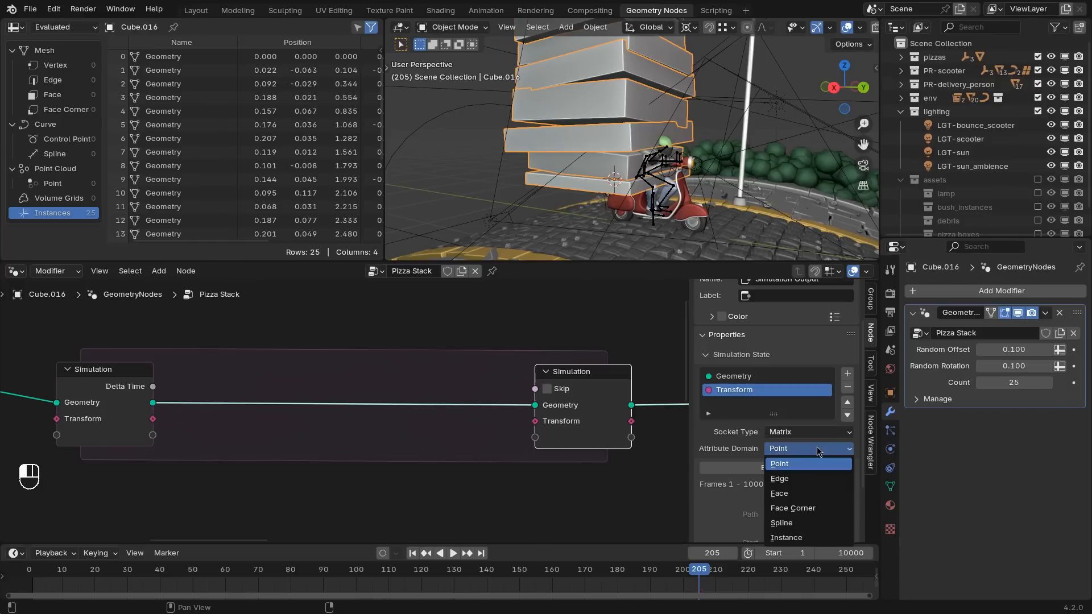
left_click(807, 537)
key("n")
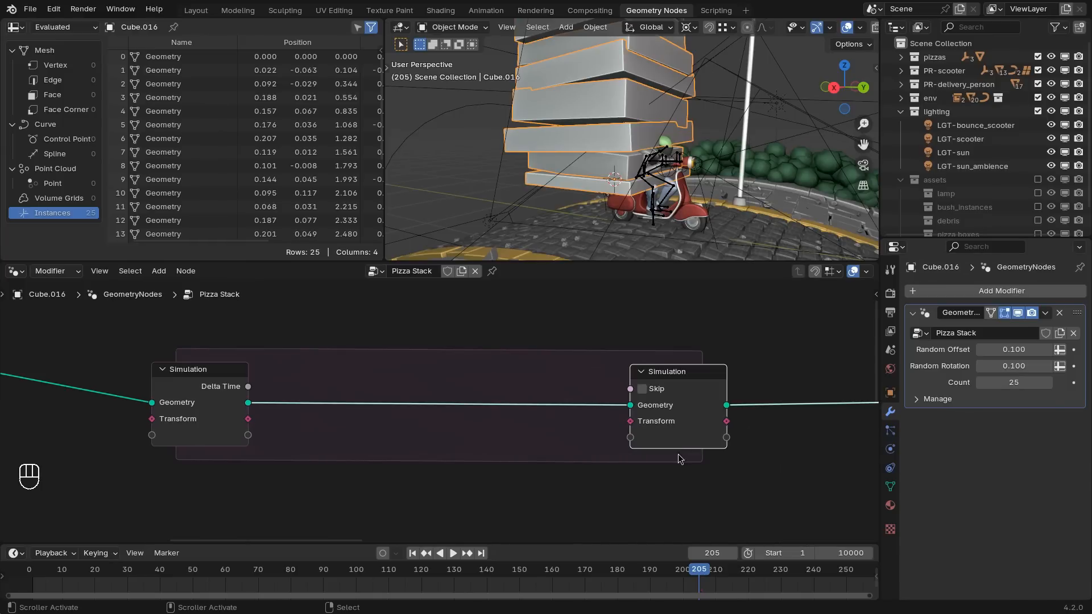
Step: Add a Set Instance Transform node fed by the simulation zone's Geometry and Transform outputs, and preview it with a Viewer
middle_click_drag(643, 443, 517, 424)
left_click_drag(600, 386, 680, 424)
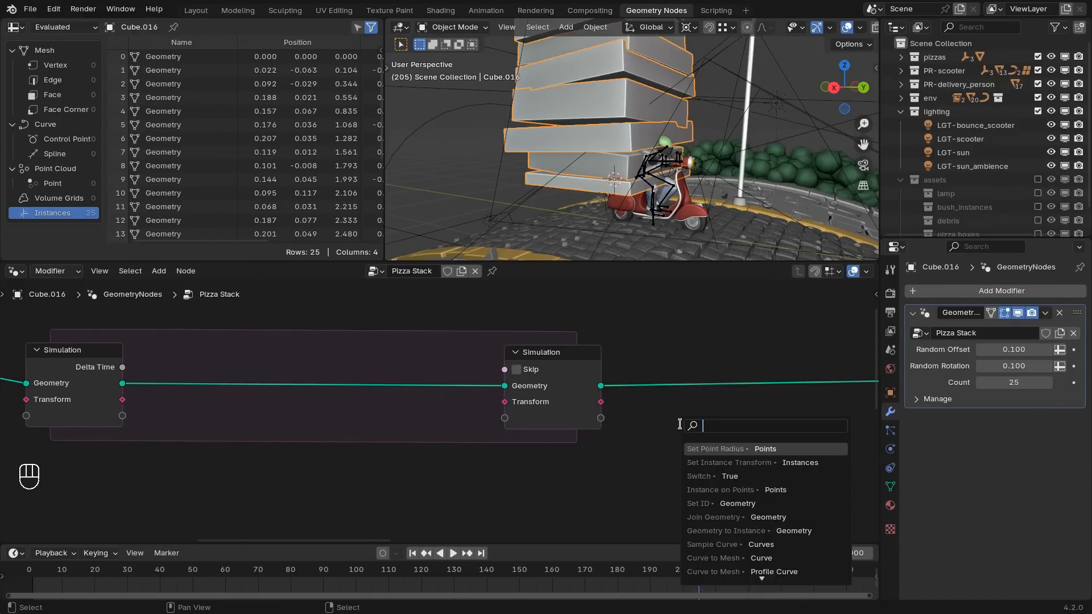
type("set insten")
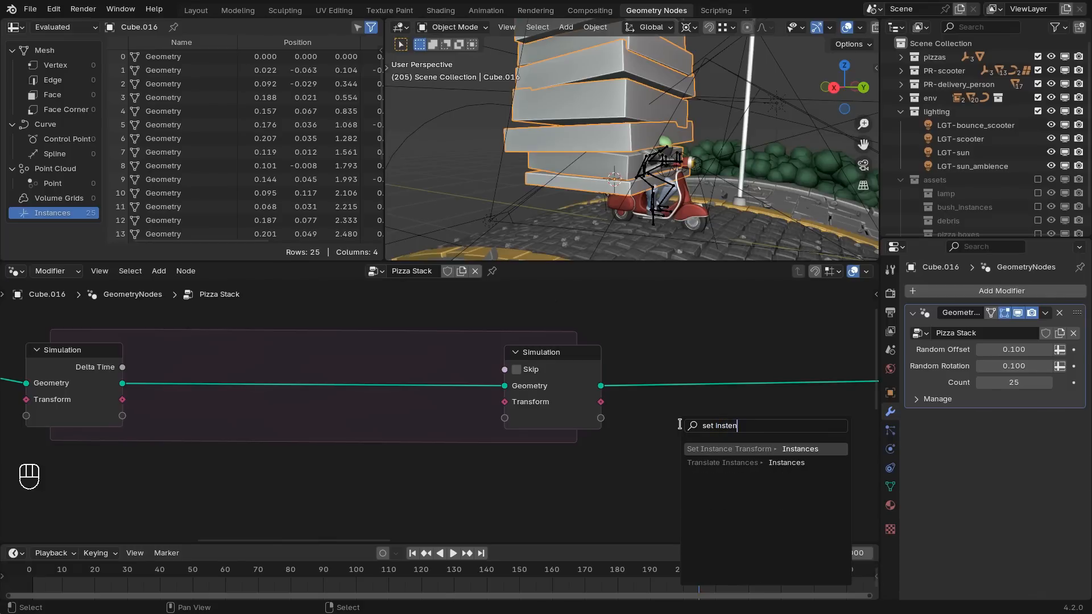
key("Return")
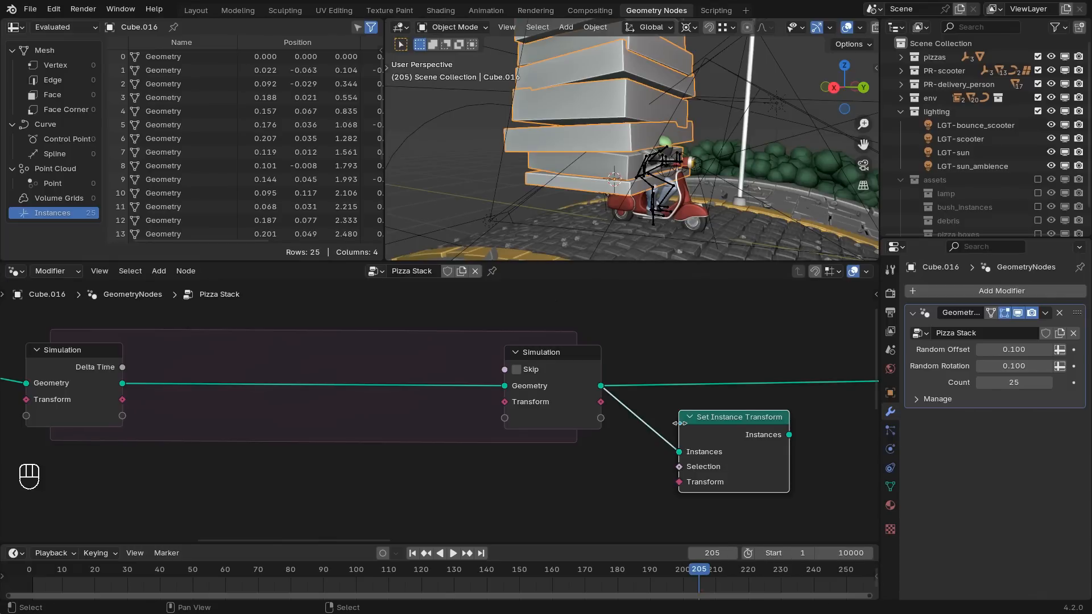
left_click_drag(600, 401, 679, 482)
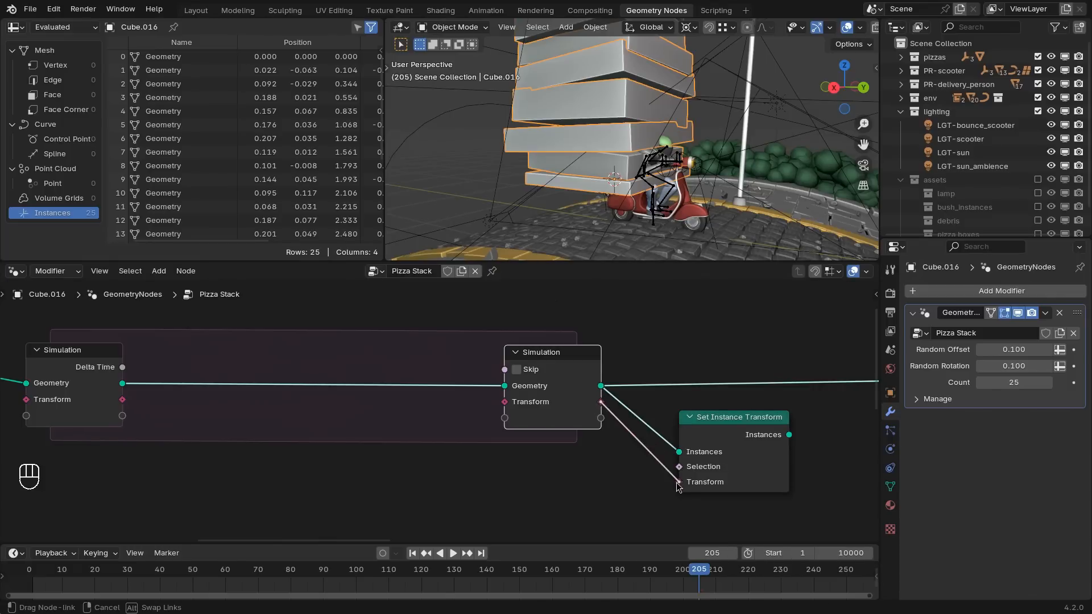
middle_click_drag(726, 438, 682, 433)
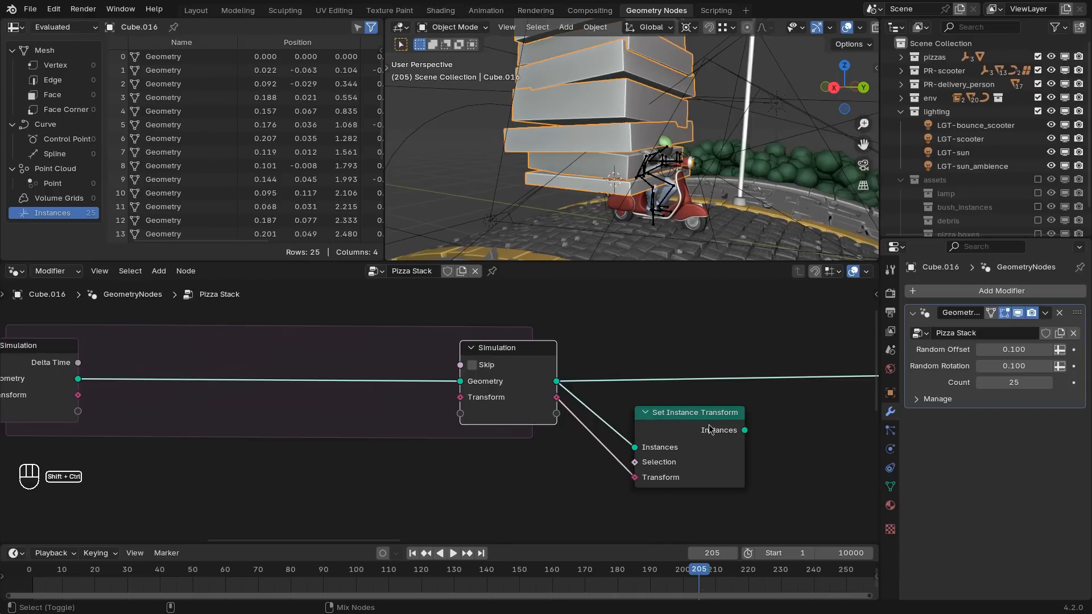
left_click(709, 431, "ctrl+shift")
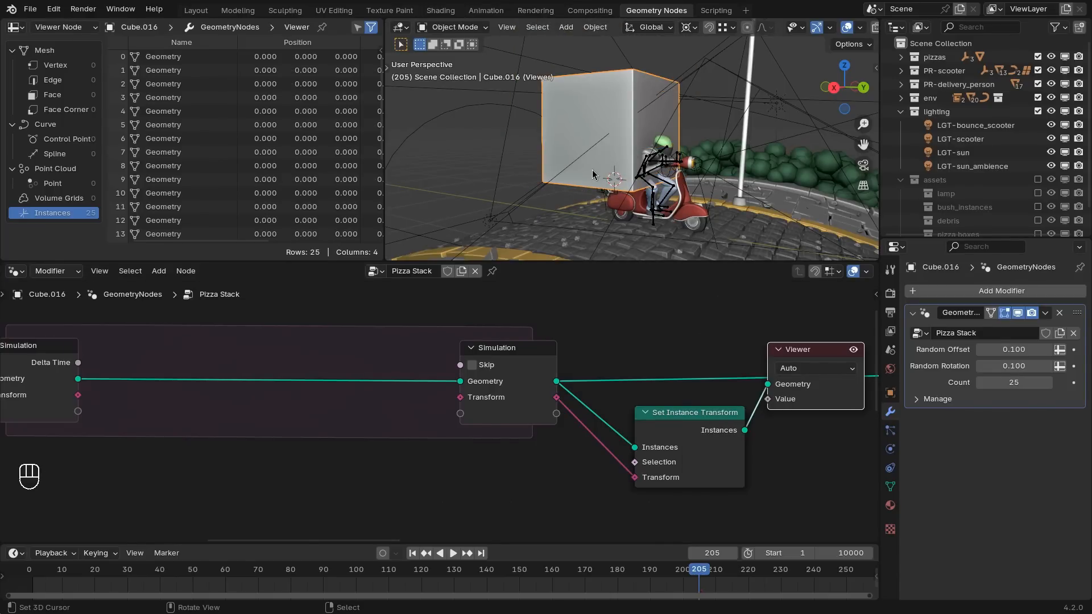
Step: Link the Transform state straight through the simulation zone and insert a Multiply Matrices node on that connection
middle_click_drag(78, 394, 190, 385)
left_click_drag(190, 384, 572, 387)
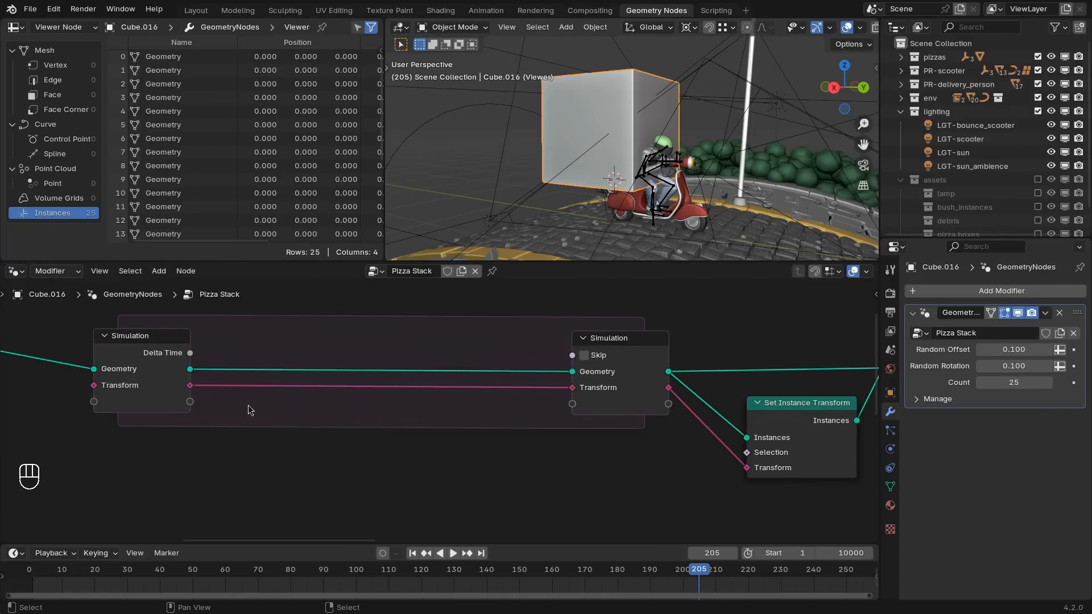
left_click_drag(191, 386, 325, 449)
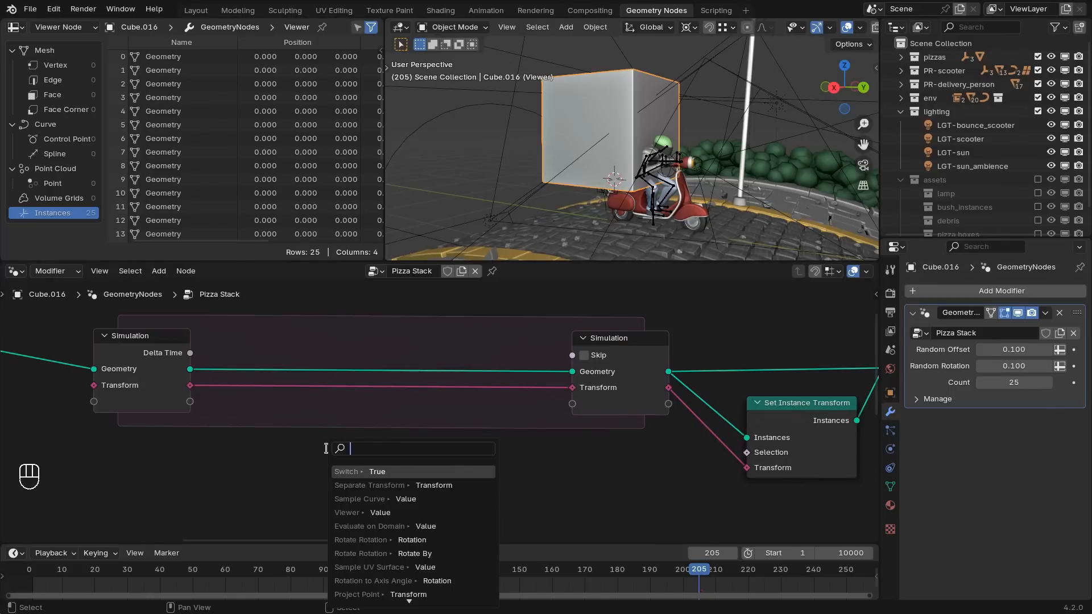
type("mul")
key("Return")
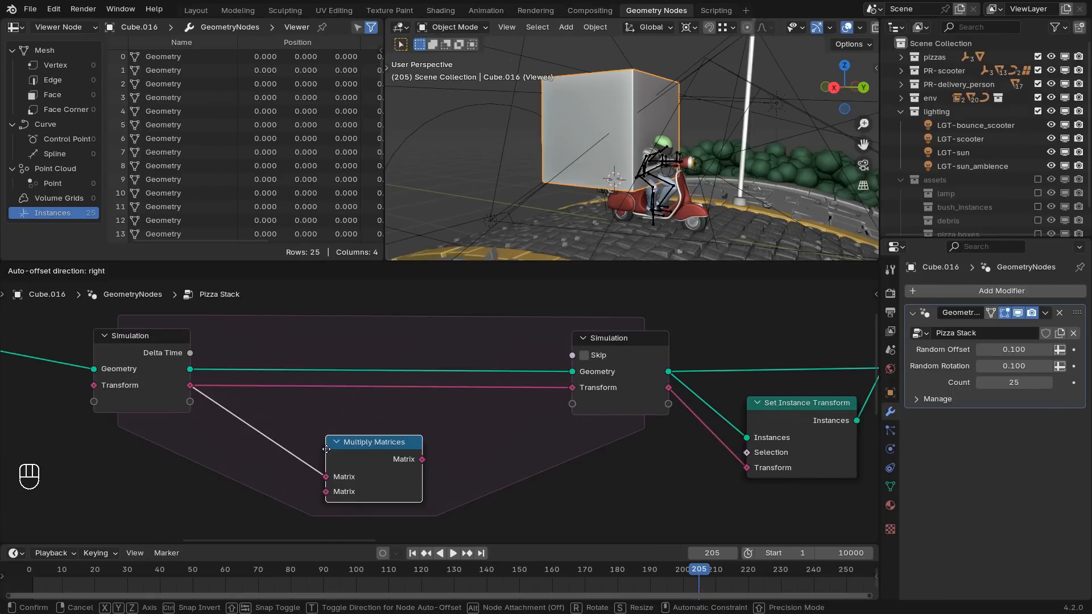
left_click(443, 405)
left_click_drag(526, 408, 572, 388)
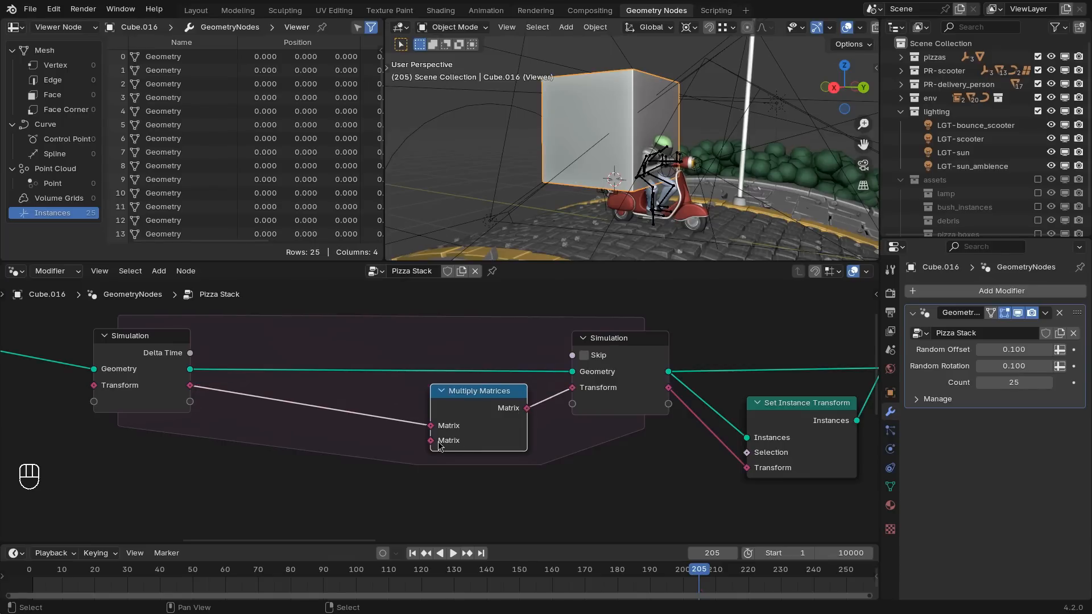
Step: Feed the second matrix input of Multiply Matrices from a new Combine Transform node with X translation 0.01 m
left_click_drag(430, 440, 307, 450)
type("combine")
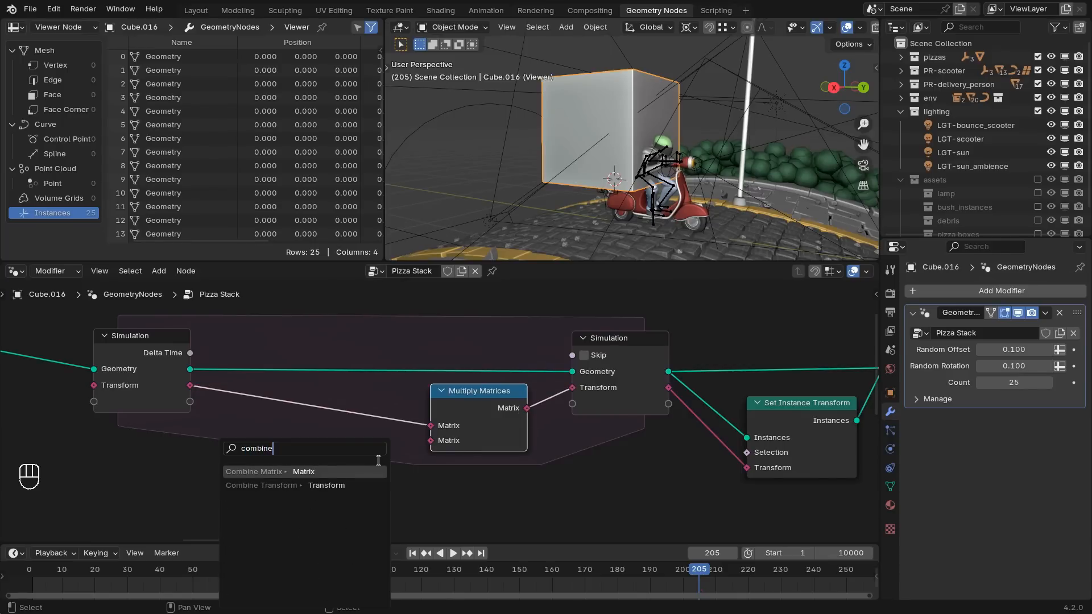
key("Down")
key("Return")
left_click(380, 463)
middle_click_drag(416, 437, 426, 315)
left_click(354, 374)
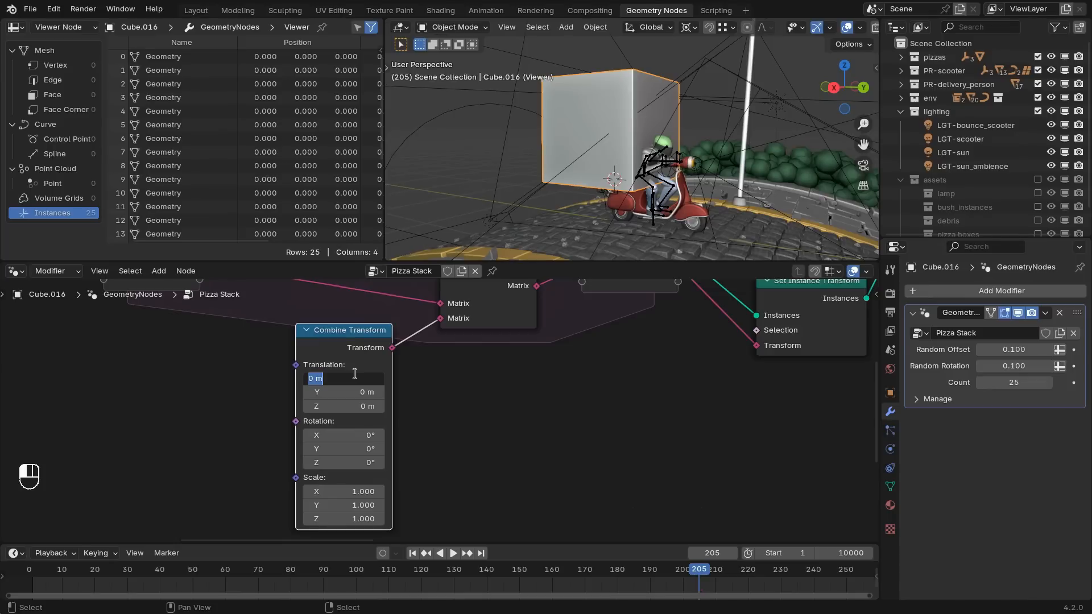
type("0.01")
key("Return")
Step: Play the animation from the start and examine the viewed instances' motion from behind the scooter
key("shift+Left")
key("space")
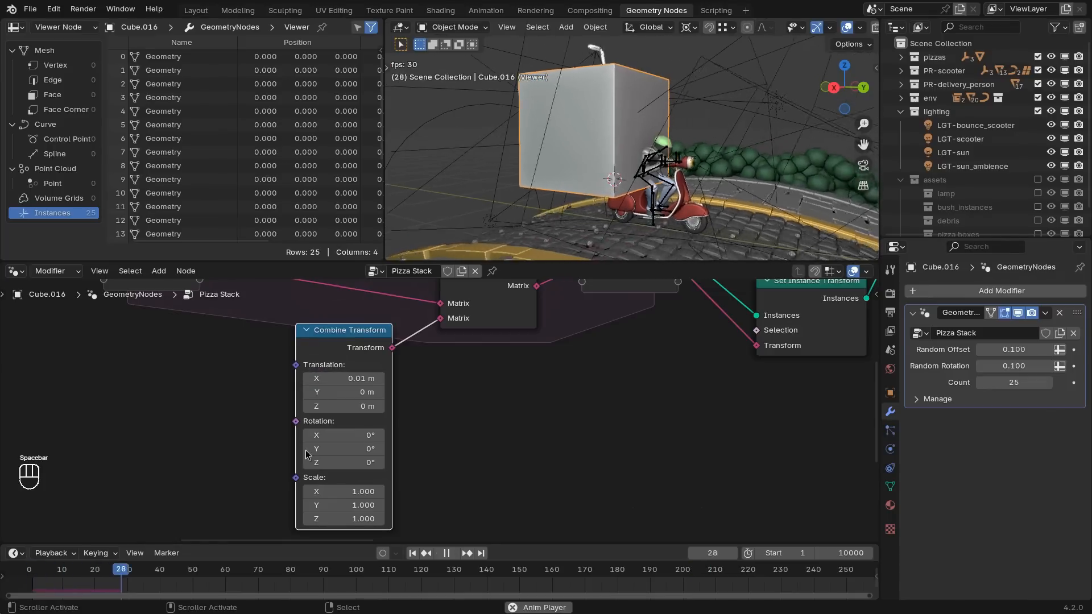
middle_click_drag(513, 221, 711, 156)
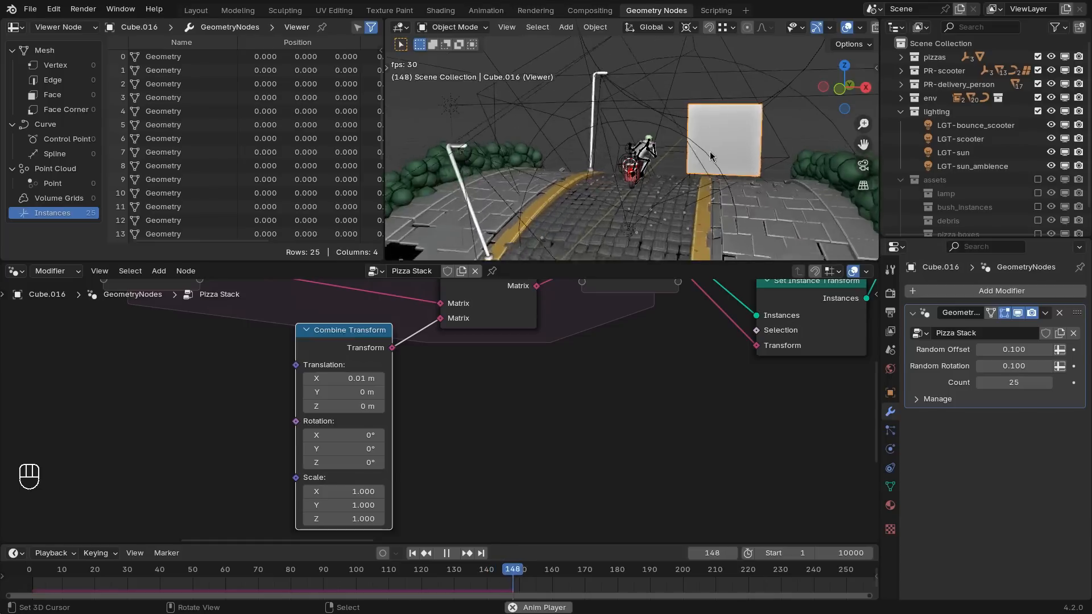
key("space")
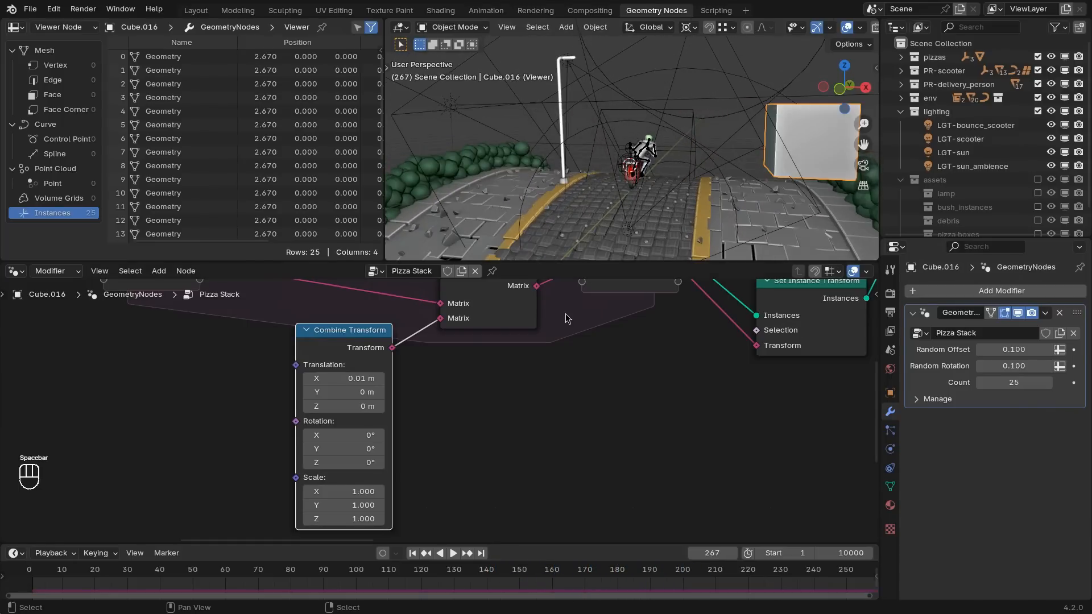
Step: Set the Combine Transform node's X rotation to about 2.69° and play the simulation from the start
middle_click_drag(565, 315, 528, 370)
left_click_drag(359, 387, 336, 390)
left_click_drag(478, 319, 445, 322)
left_click_drag(310, 485, 316, 485)
key("space")
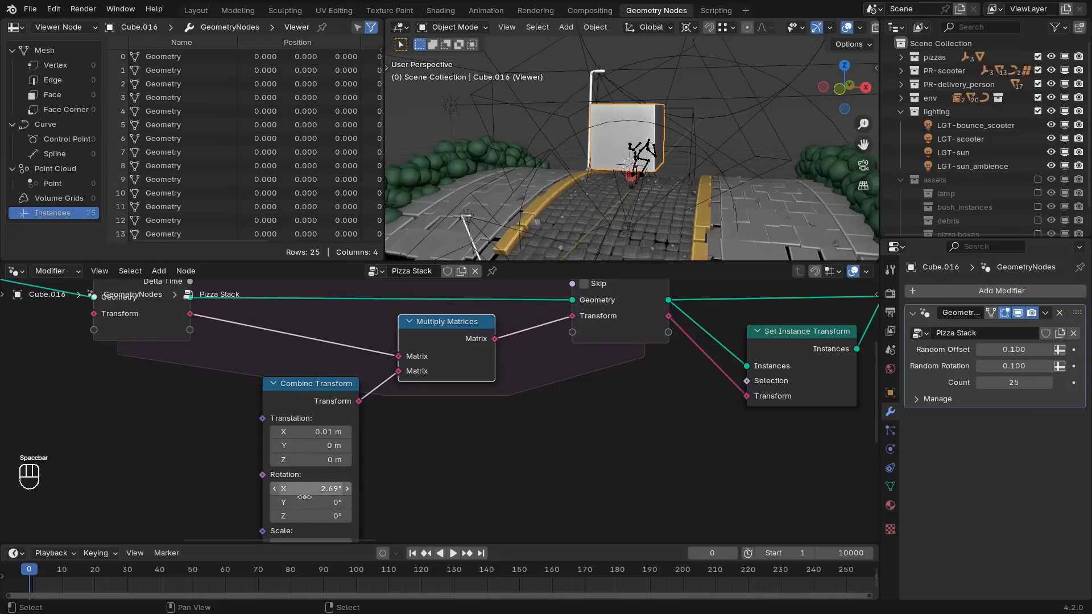
middle_click_drag(563, 182, 688, 199)
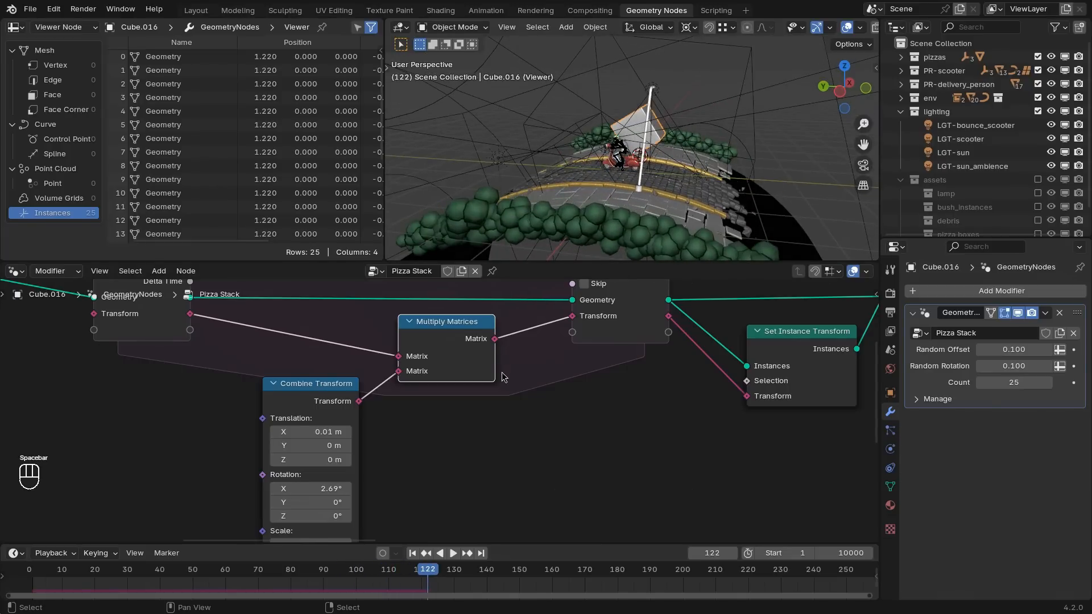
Step: Delete the Combine Transform, Multiply Matrices, Set Instance Transform and Viewer nodes around the simulation zone
key("ctrl+z")
key("ctrl+z")
key("ctrl+z")
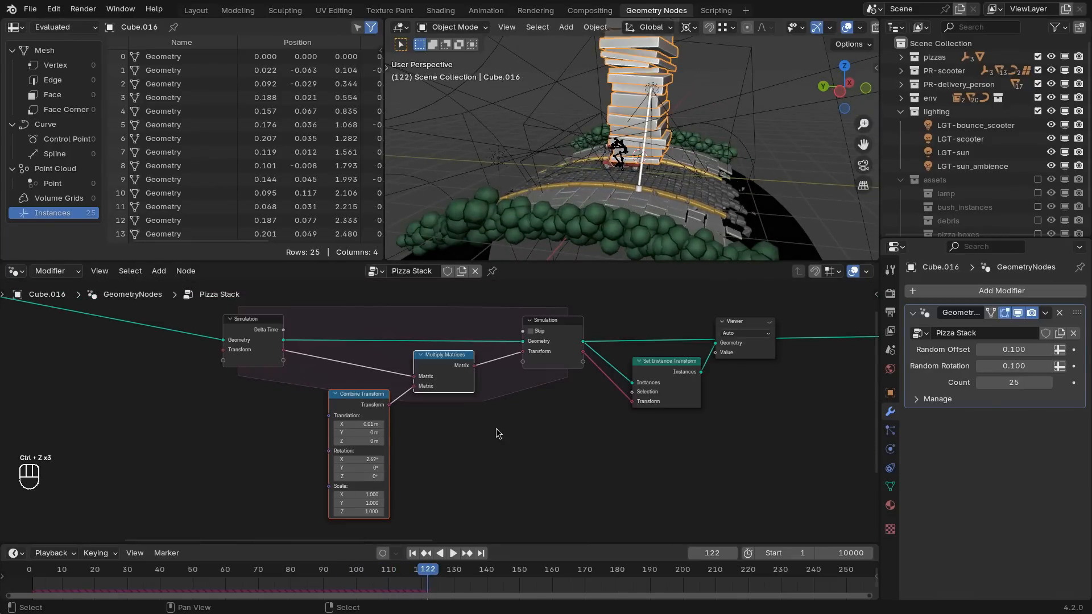
key("ctrl+x")
left_click_drag(659, 309, 763, 417)
key("x")
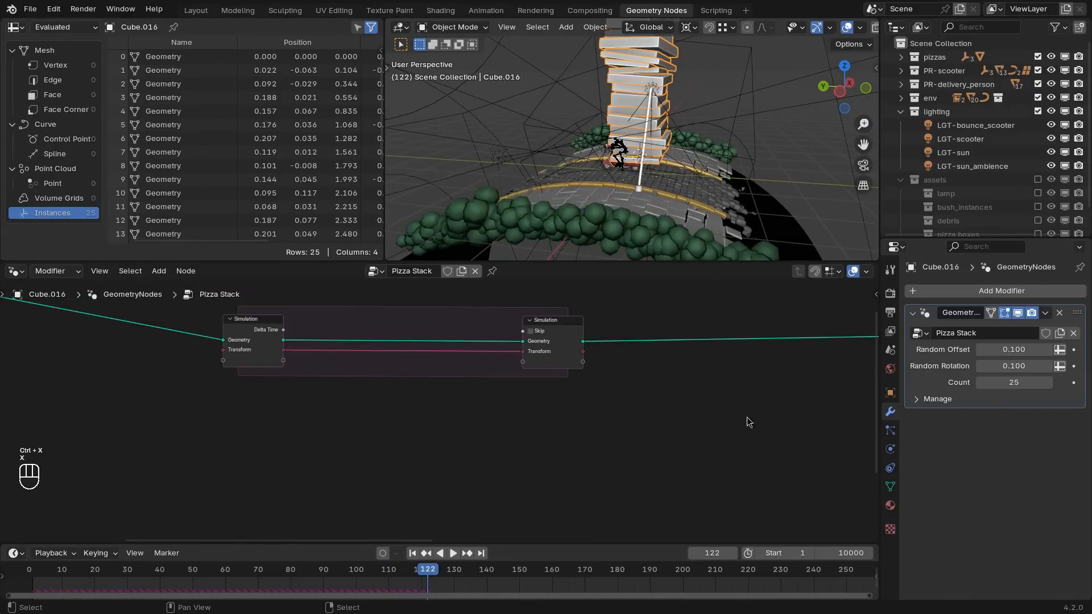
Step: Add an Object Info node just below the links between the Simulation Input and Output nodes
scroll(428, 350, "up", 2)
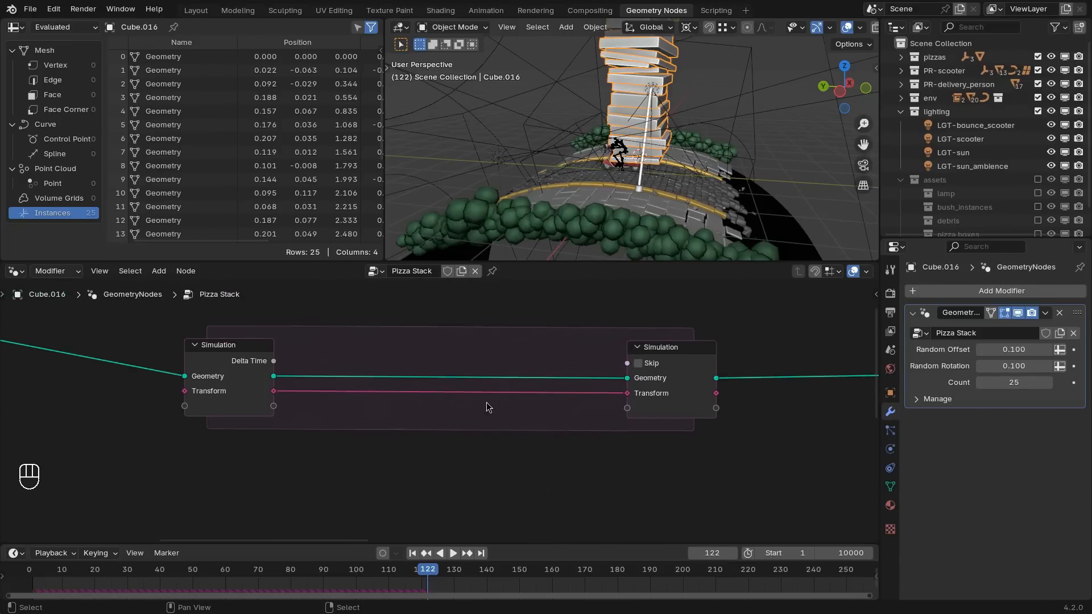
scroll(646, 166, "up", 3)
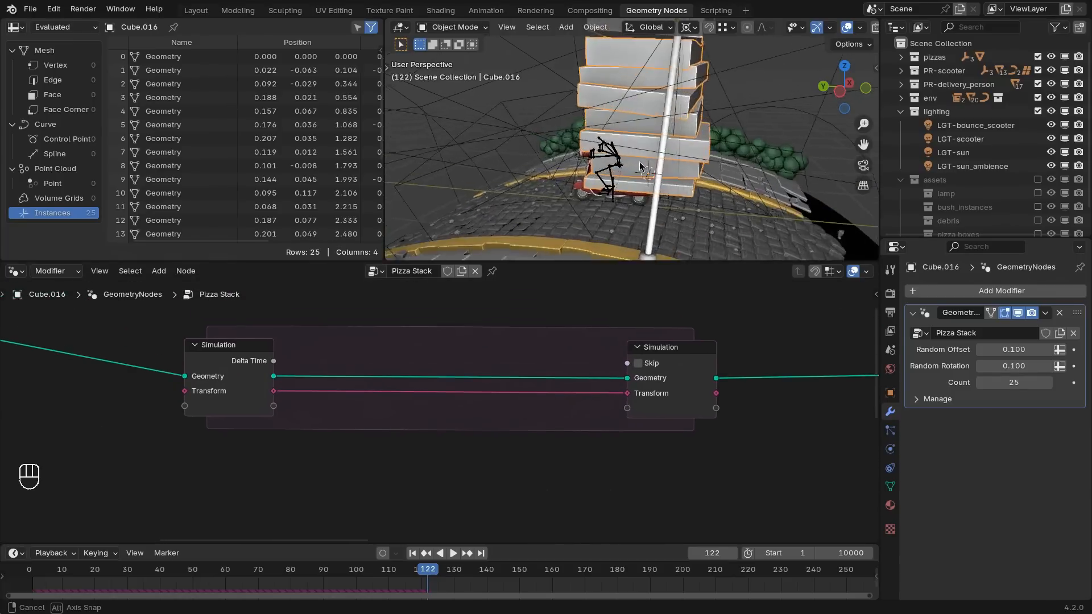
middle_click_drag(639, 162, 513, 185)
scroll(604, 187, "up", 4)
middle_click_drag(619, 199, 551, 180)
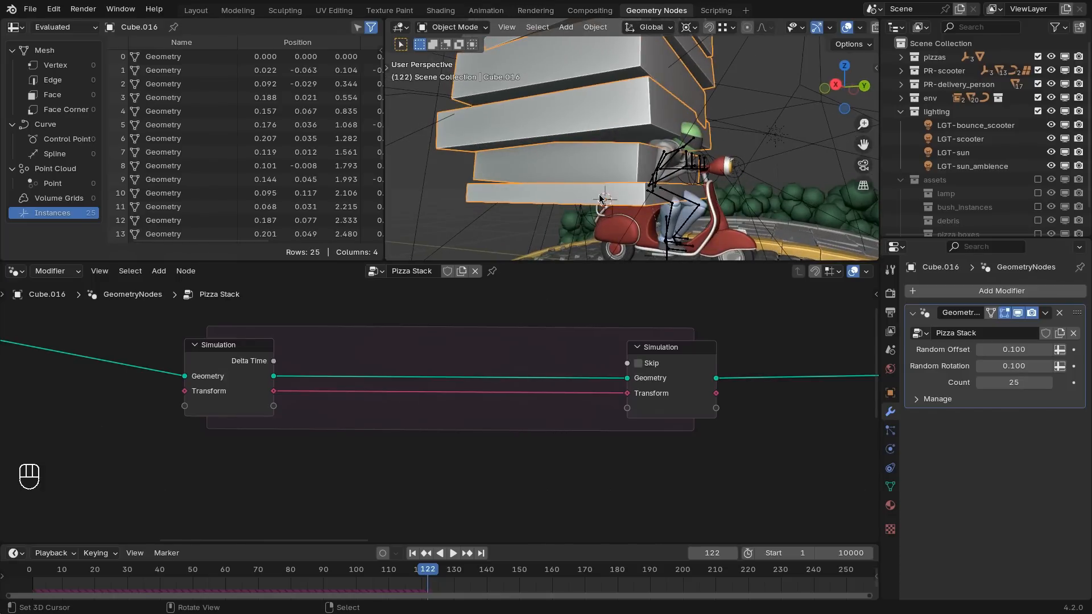
scroll(485, 379, "down", 1)
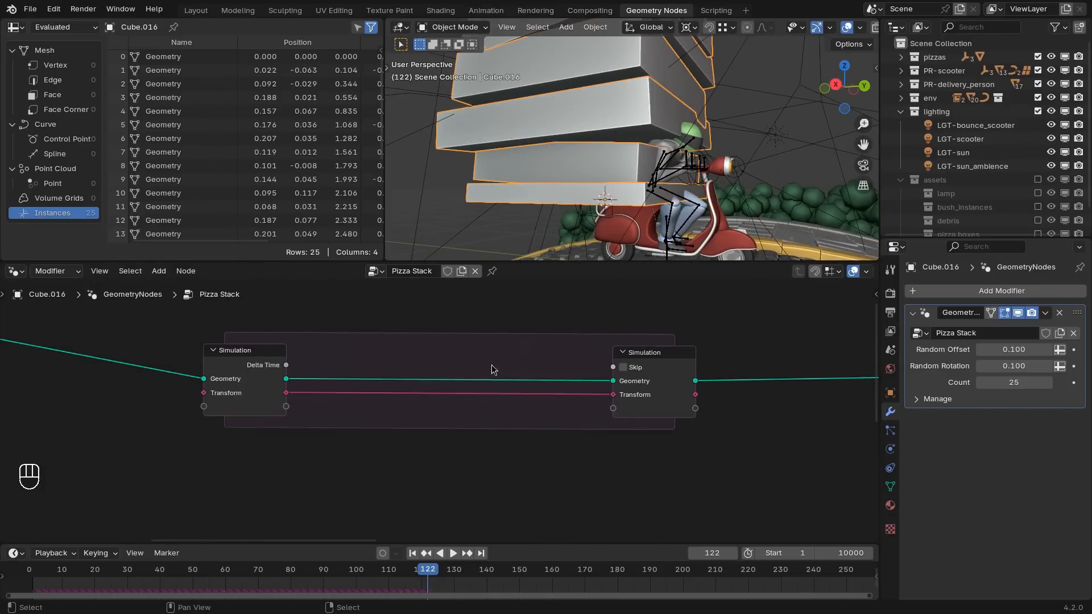
scroll(485, 379, "down", 1, "shift")
key("shift+a")
type("obj")
key("Return")
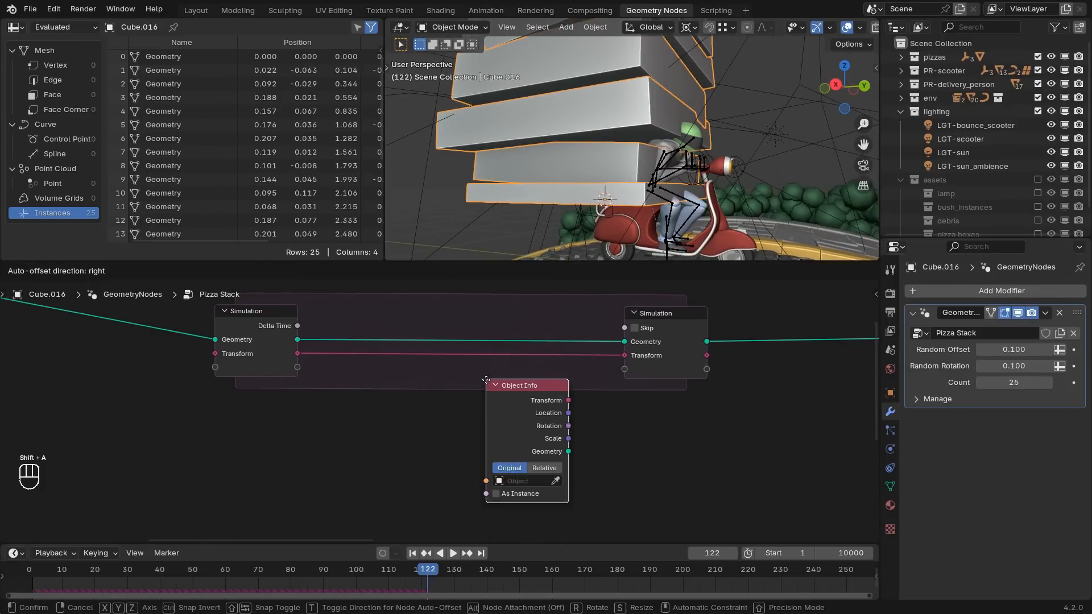
left_click(429, 373)
Step: Hide the pizza stack and pick the HLP-pizza helper empty on the scooter's rack as the Object Info object
key("h")
middle_click_drag(621, 142, 613, 108)
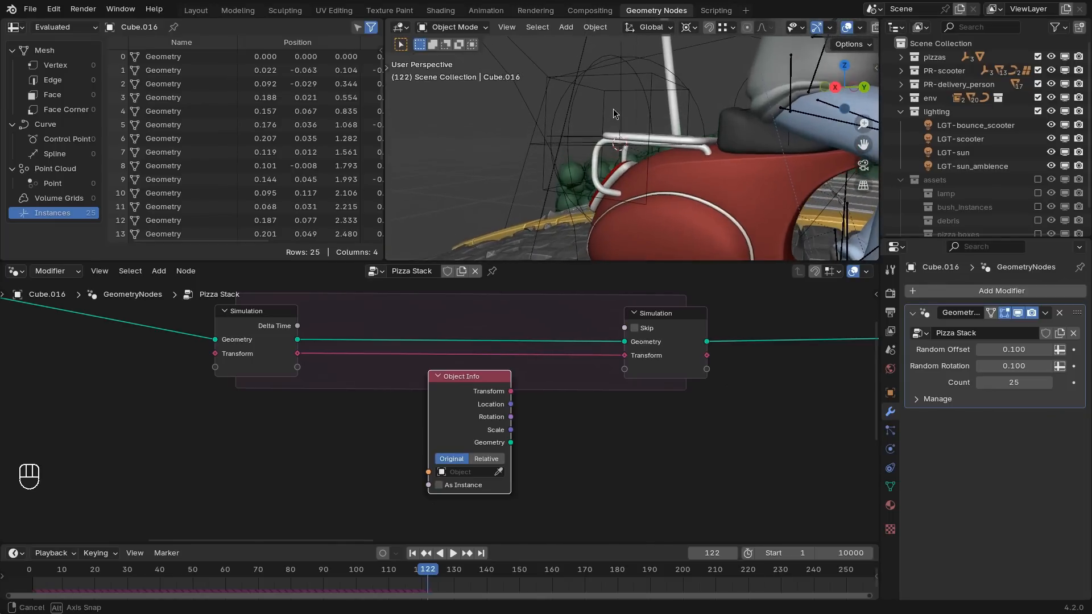
left_click(498, 473)
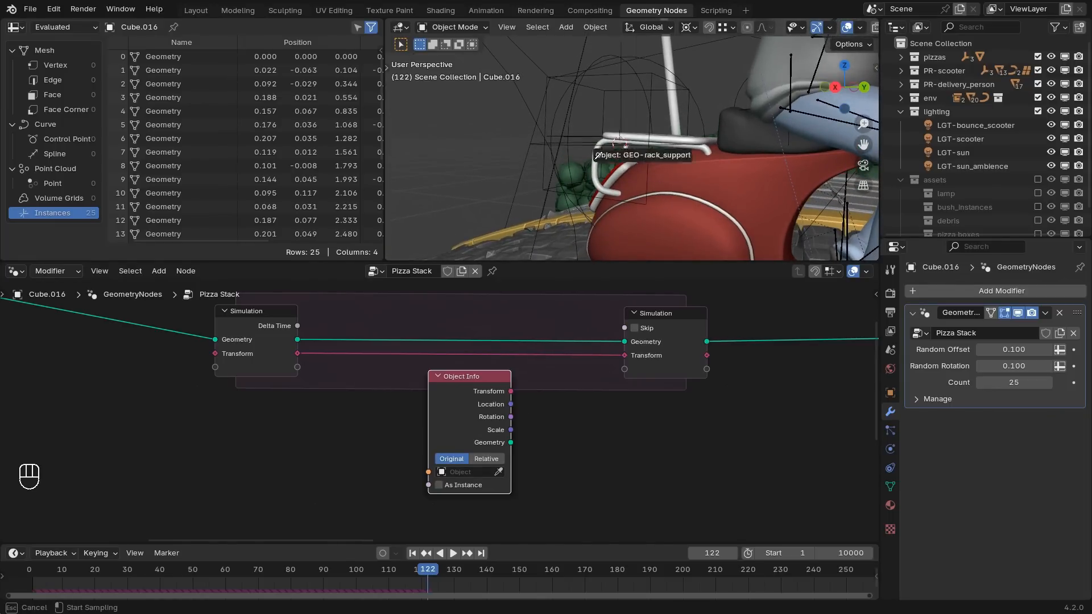
left_click(622, 108)
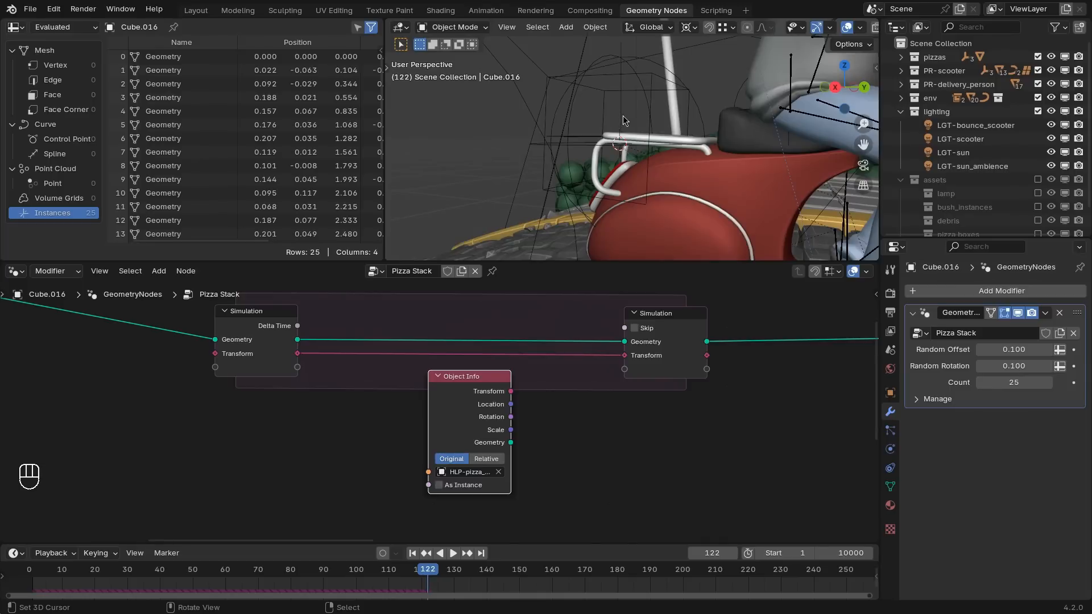
Step: Switch the Object Info node to Relative space, place it below the simulation zone and unhide the pizza stack
key("g")
left_click(444, 412)
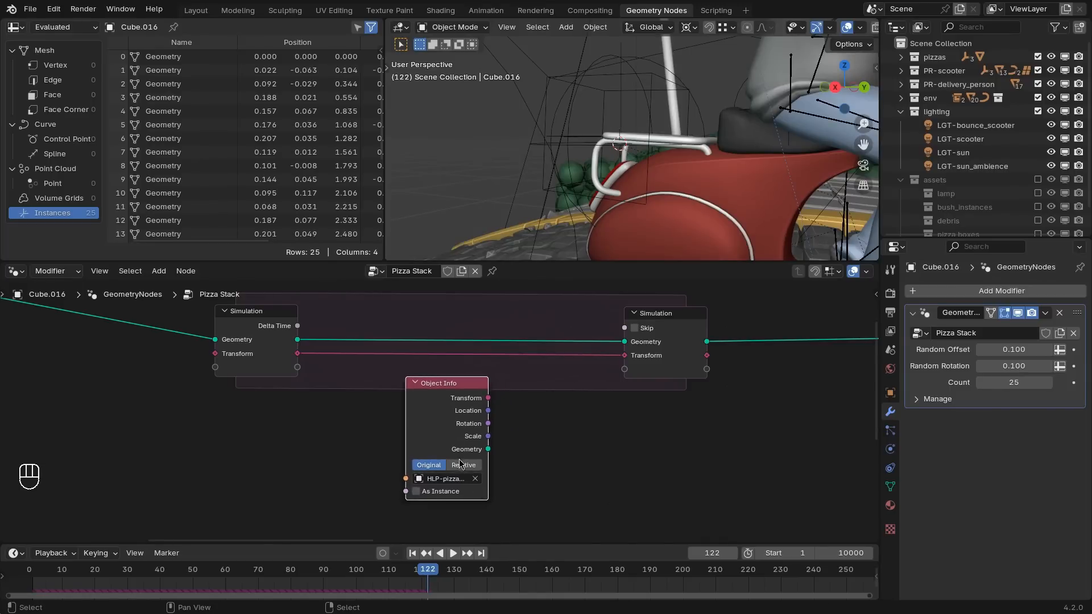
left_click(464, 467)
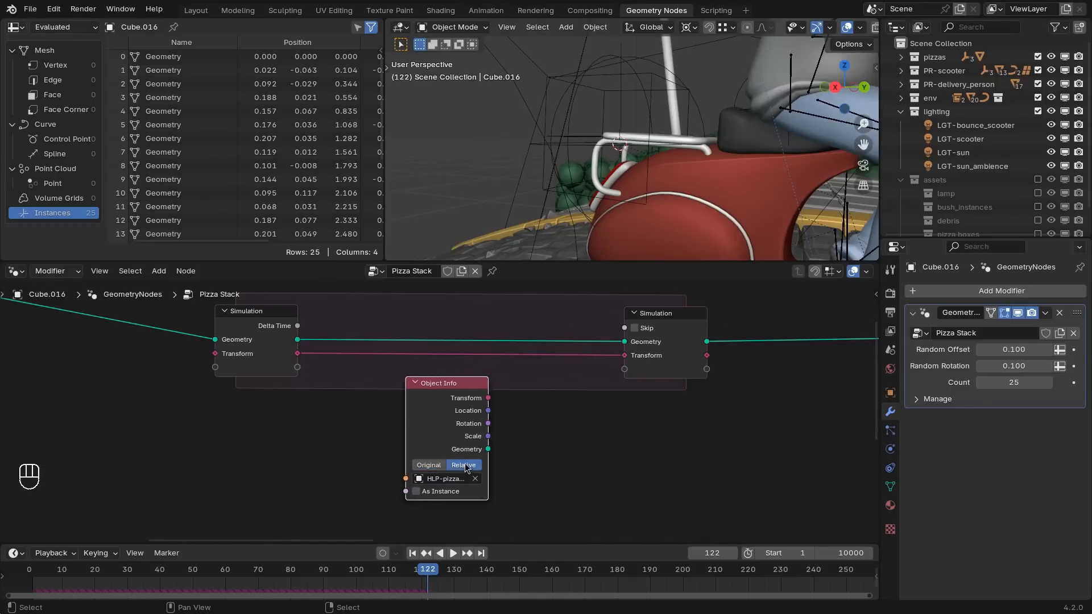
left_click_drag(447, 435, 354, 458)
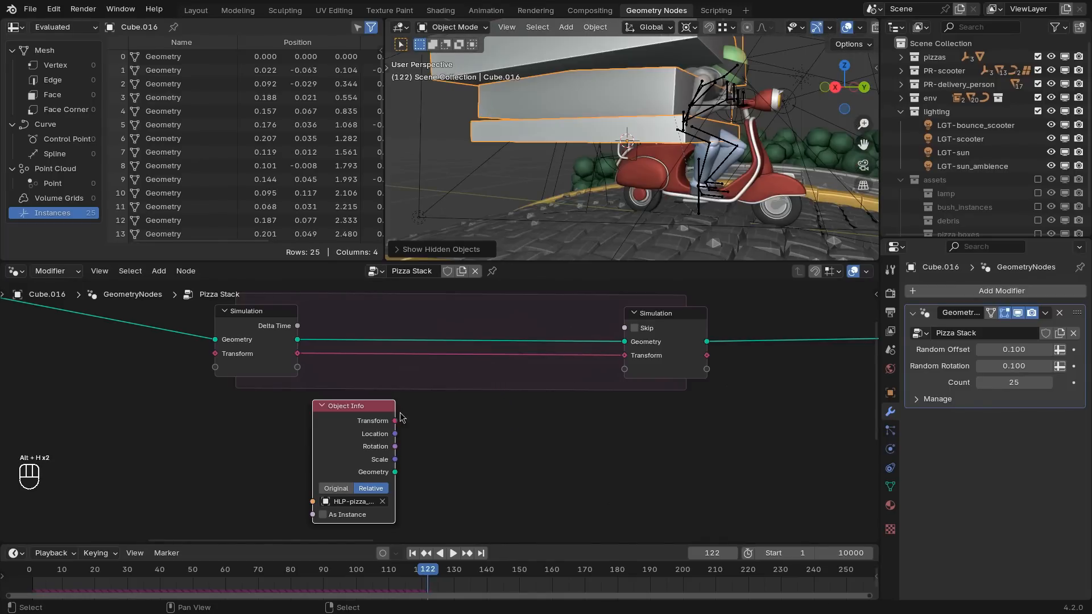
Step: Feed the Object Info transform into the Simulation Output's Transform through the True input of a Matrix Switch node
left_click_drag(395, 421, 623, 356)
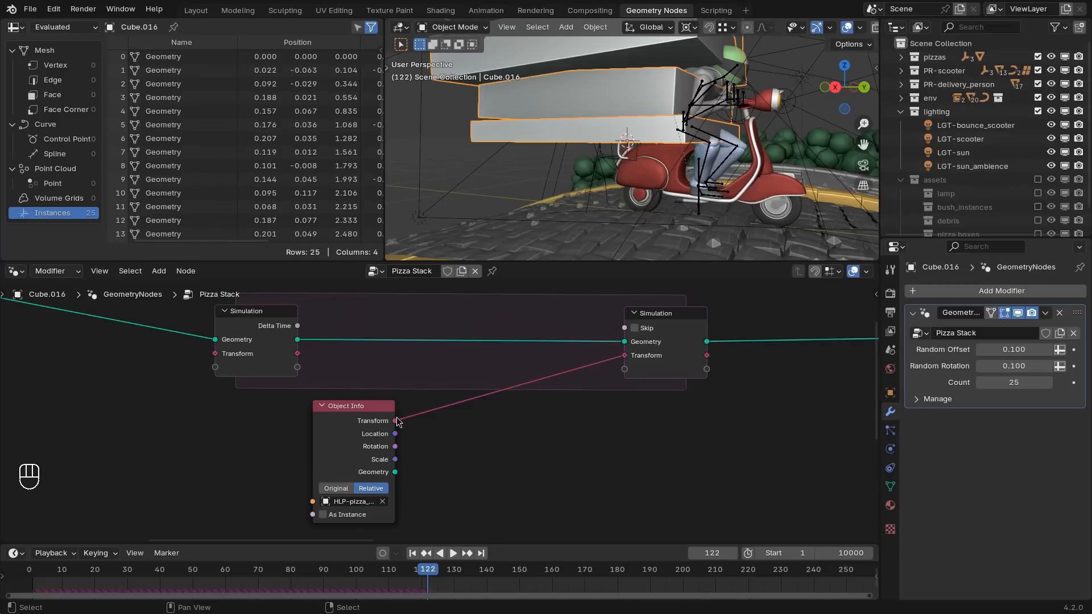
left_click_drag(395, 421, 471, 425)
type("swi")
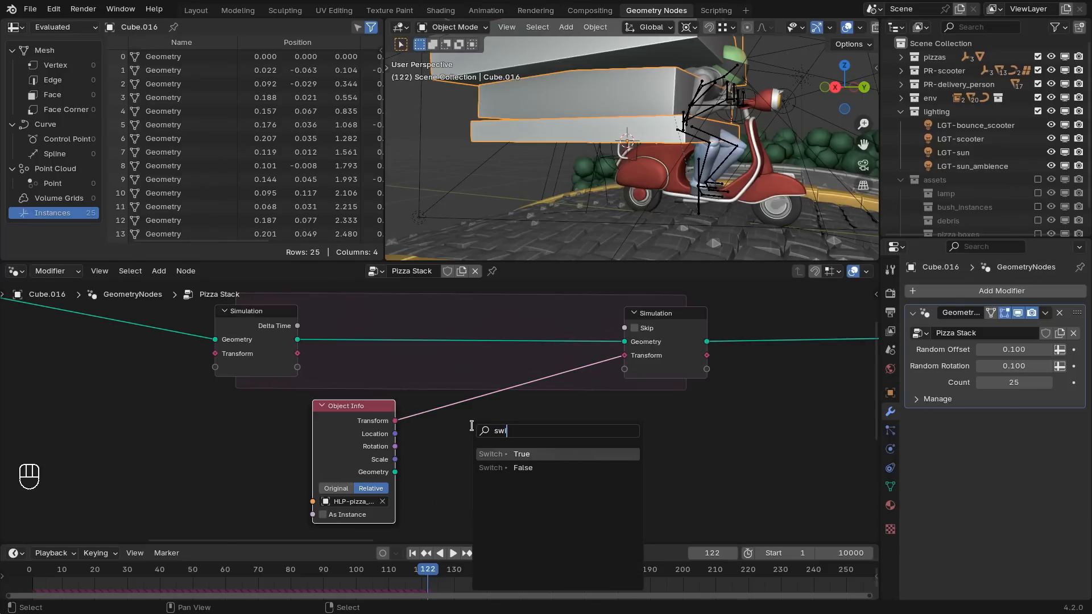
key("Return")
left_click(481, 368)
left_click_drag(561, 375, 625, 355)
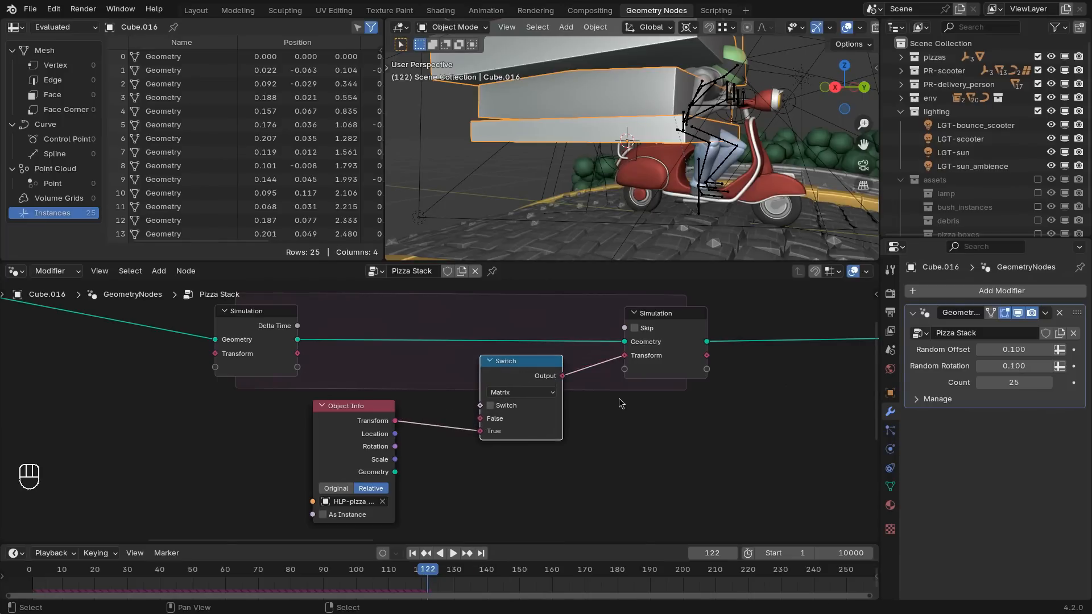
Step: Drive the Switch node's condition with an integer Equal comparison node and move Object Info below it
left_click_drag(479, 405, 430, 372)
type("eq")
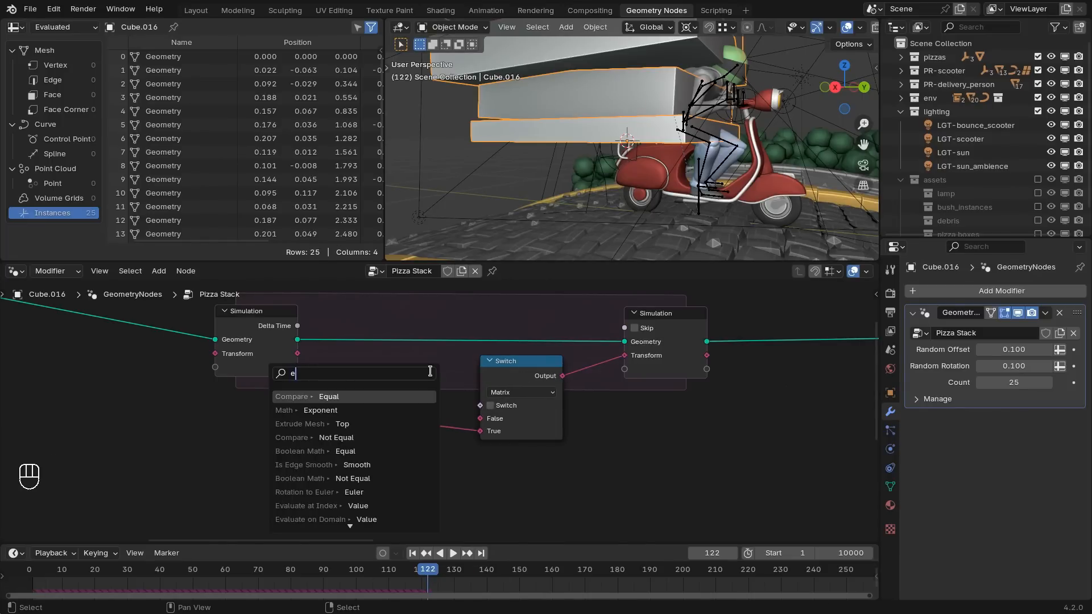
key("Return")
left_click(430, 373)
left_click_drag(334, 441, 368, 500)
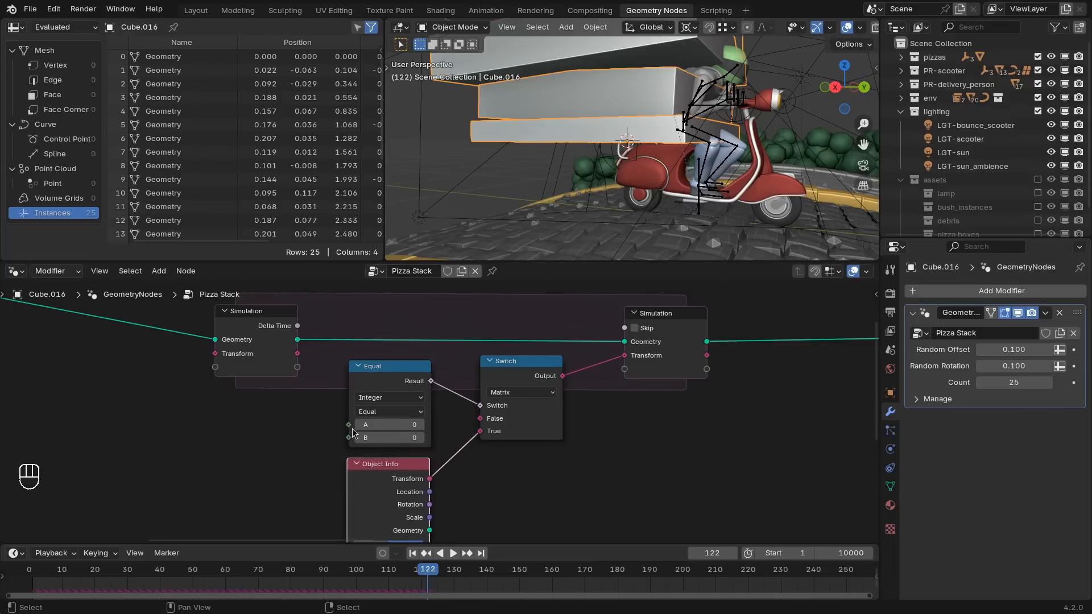
Step: Connect an Index node to input A of the Equal node and rearrange the Equal and Switch nodes
left_click_drag(349, 425, 364, 472)
type("ind")
key("Return")
left_click(289, 442)
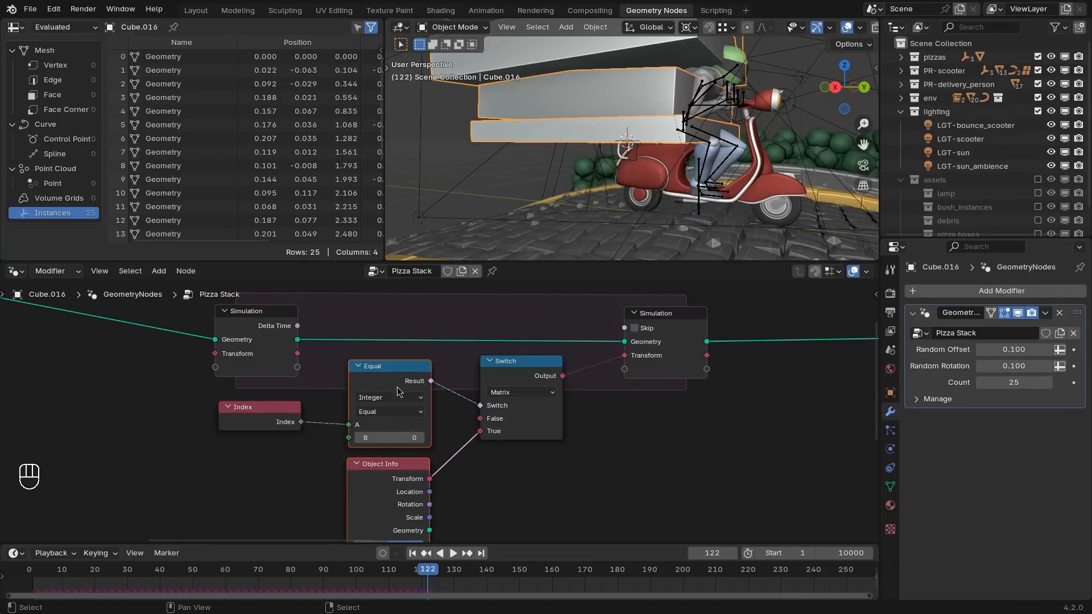
left_click_drag(400, 389, 380, 406)
left_click_drag(509, 368, 488, 395)
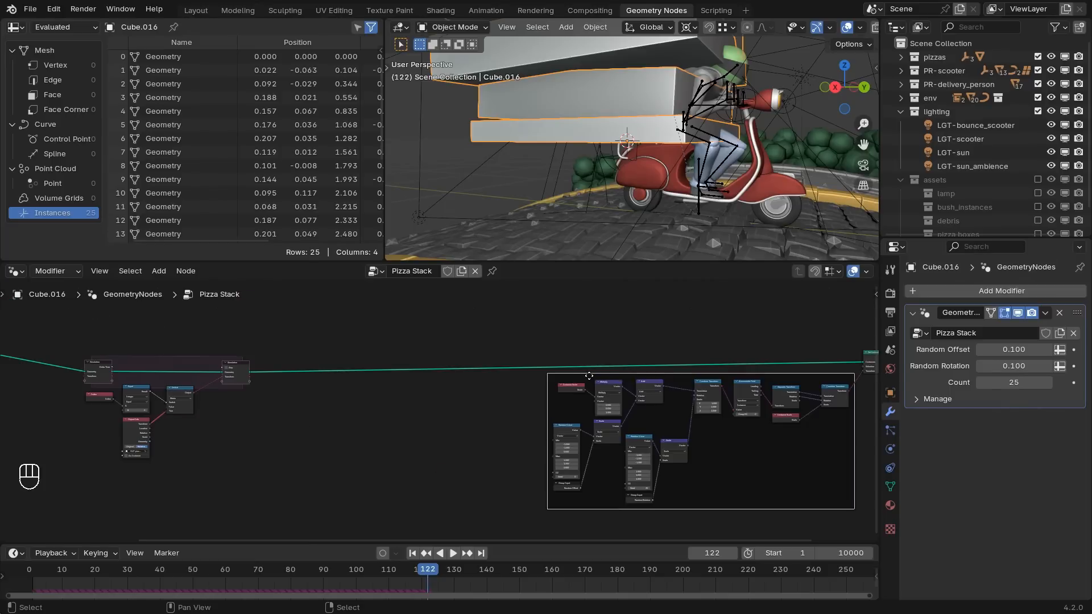
Step: Move the framed random transform nodes and the final Set Instance Transform node closer to the simulation zone
left_click_drag(583, 376, 456, 397)
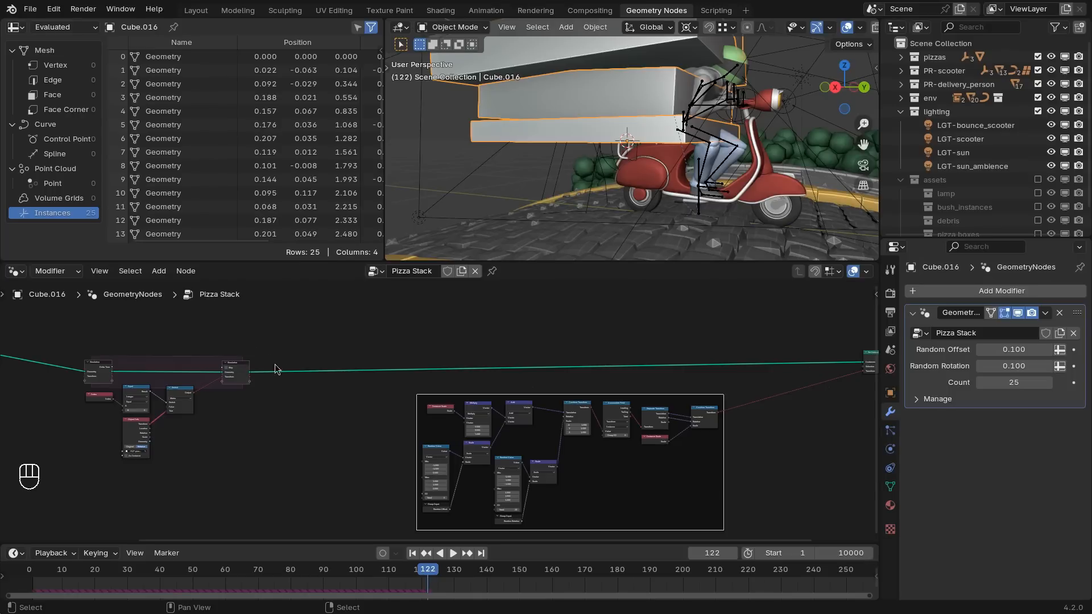
middle_click_drag(508, 373, 270, 359)
scroll(411, 370, "up", 6)
left_click_drag(760, 330, 594, 339)
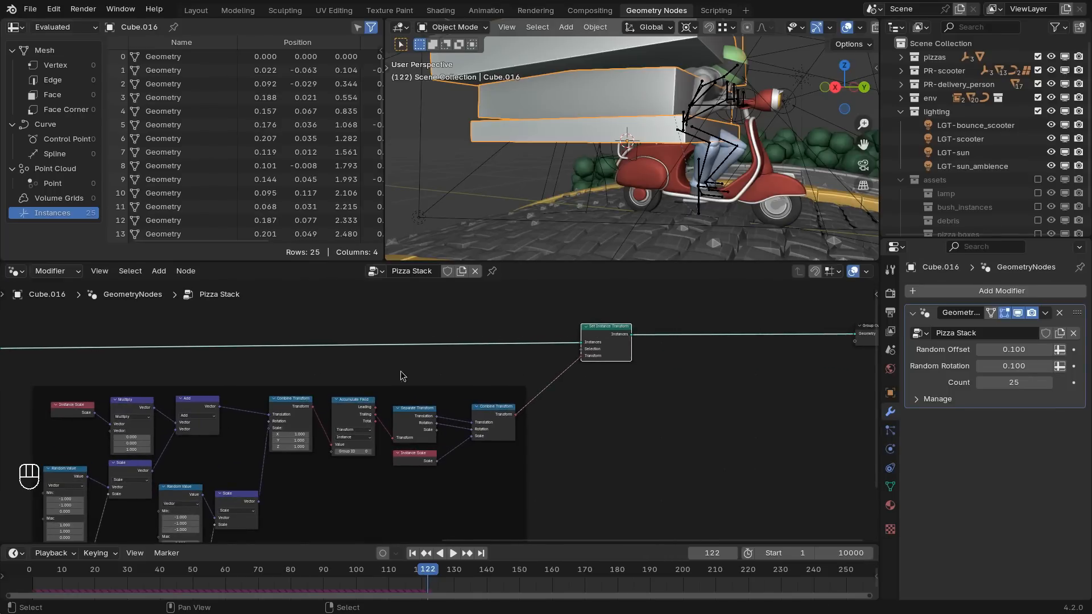
Step: Feed the Simulation Output's Transform into the Value input of a new Accumulate Field node
scroll(401, 366, "down", 3)
scroll(443, 356, "left", 3)
scroll(443, 356, "down", 1)
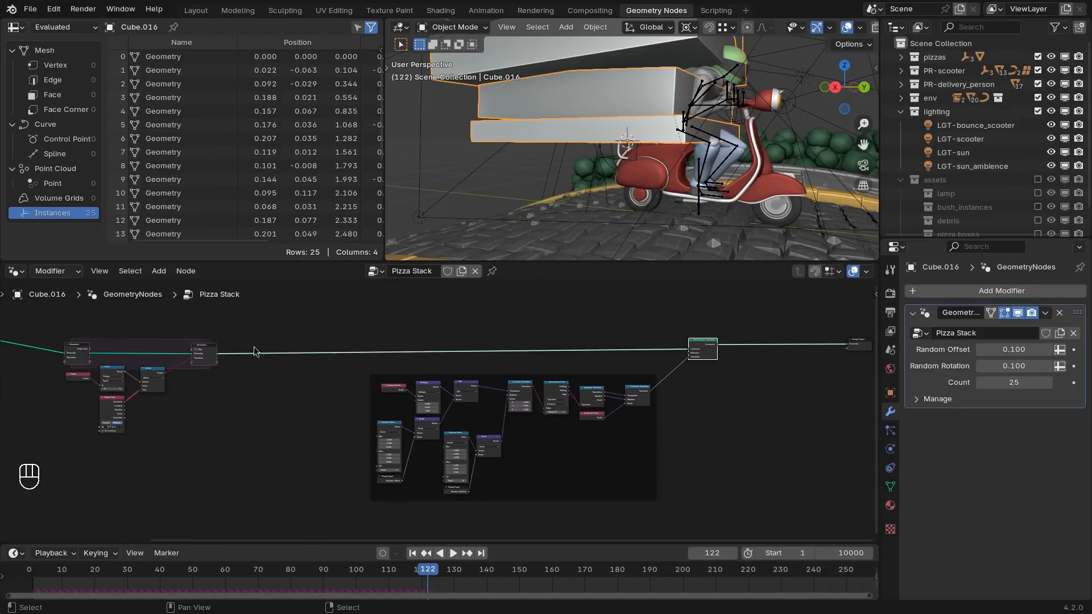
left_click_drag(239, 326, 64, 441)
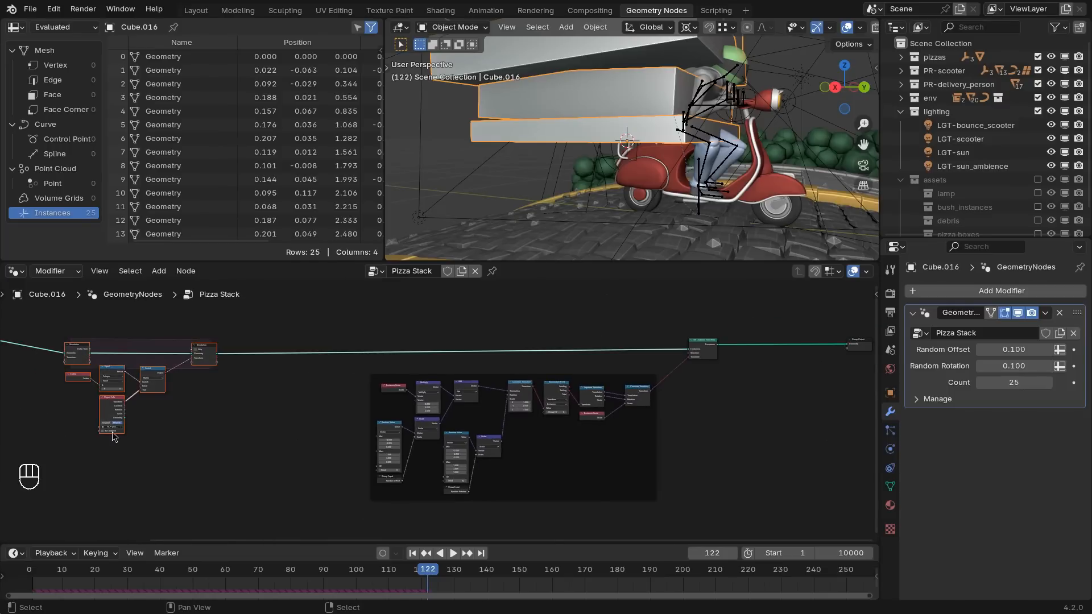
scroll(249, 357, "up", 7)
middle_click_drag(295, 361, 472, 412)
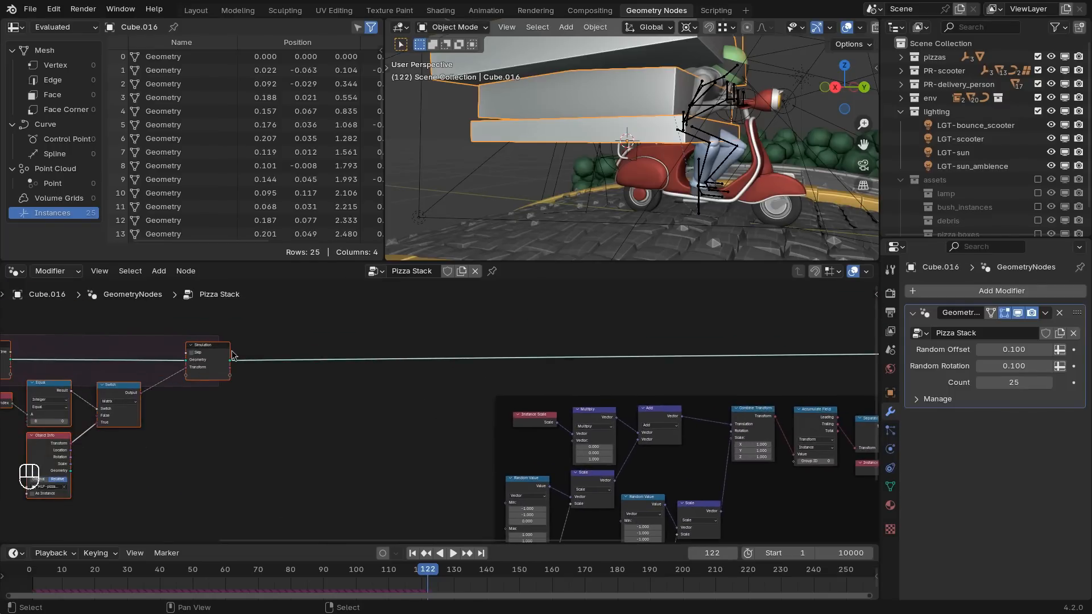
scroll(184, 344, "up", 8)
middle_click_drag(173, 343, 444, 452)
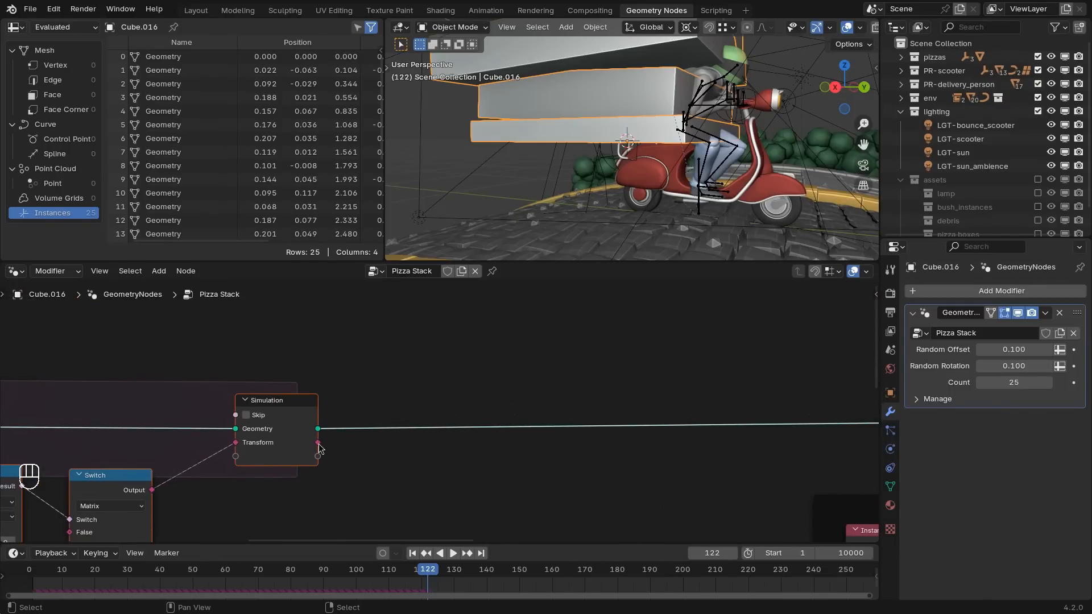
left_click_drag(318, 442, 489, 453)
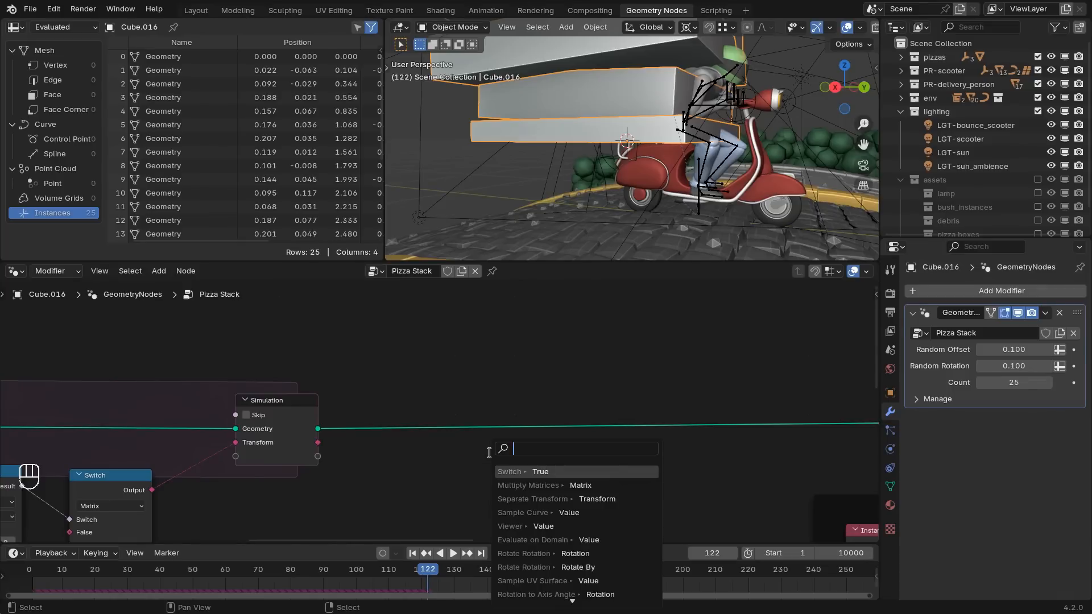
type("accu")
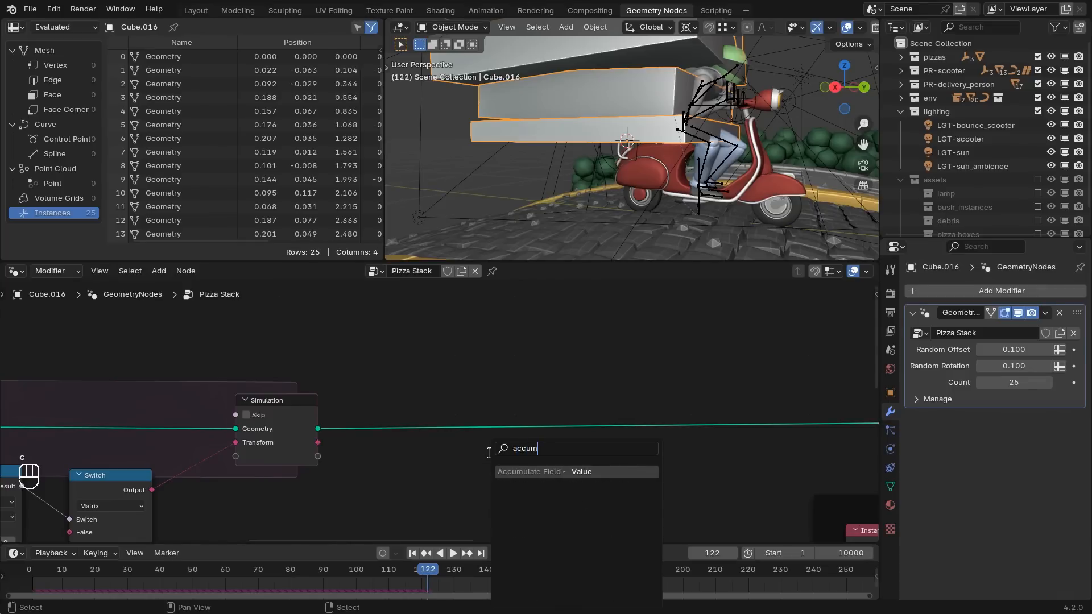
type("m")
key("Return")
left_click(648, 394)
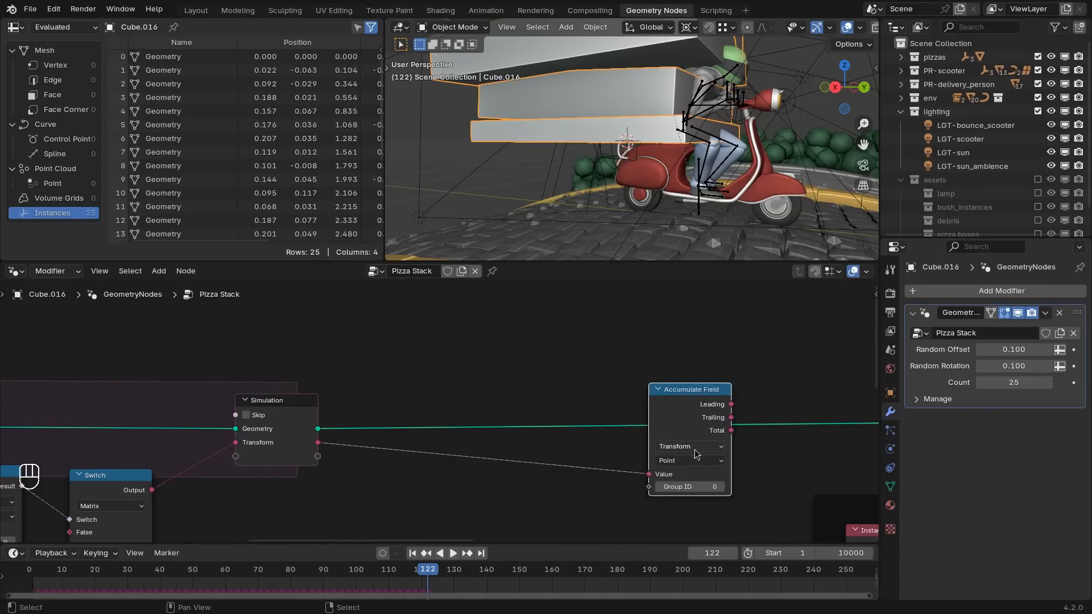
Step: Set the new Accumulate Field node's domain to Instance and move it above the framed random transform nodes
left_click(683, 459)
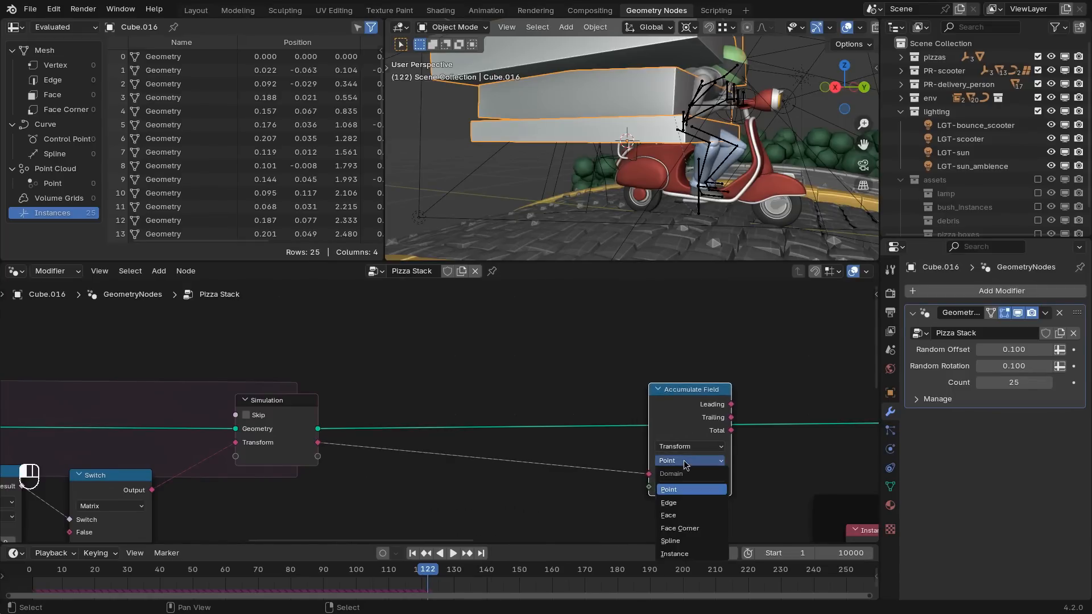
left_click(677, 554)
scroll(739, 493, "down", 7)
middle_click_drag(743, 495, 307, 435)
key("g")
left_click(634, 339)
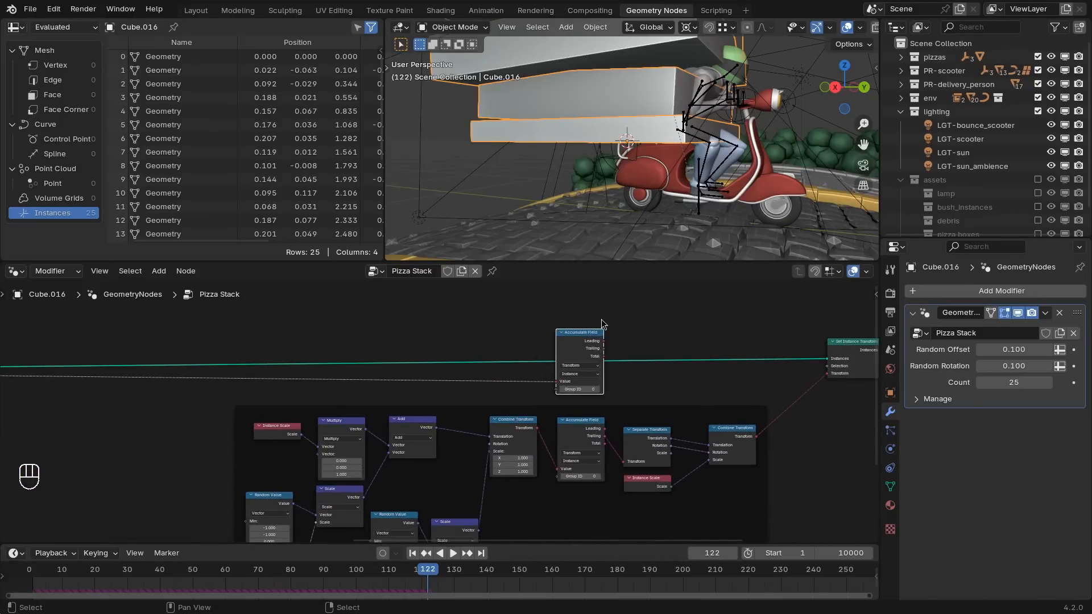
Step: Insert Multiply Matrices before Set Instance Transform, with the new Accumulate Field's Leading as first matrix and the framed Combine Transform as second
middle_click_drag(662, 140, 613, 54)
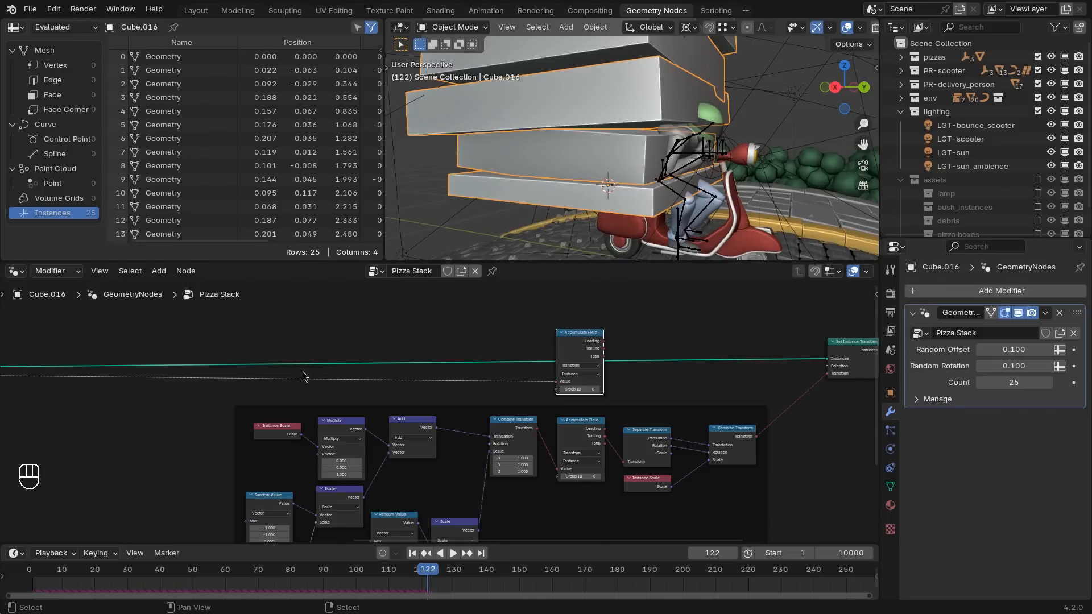
middle_click_drag(303, 376, 489, 392)
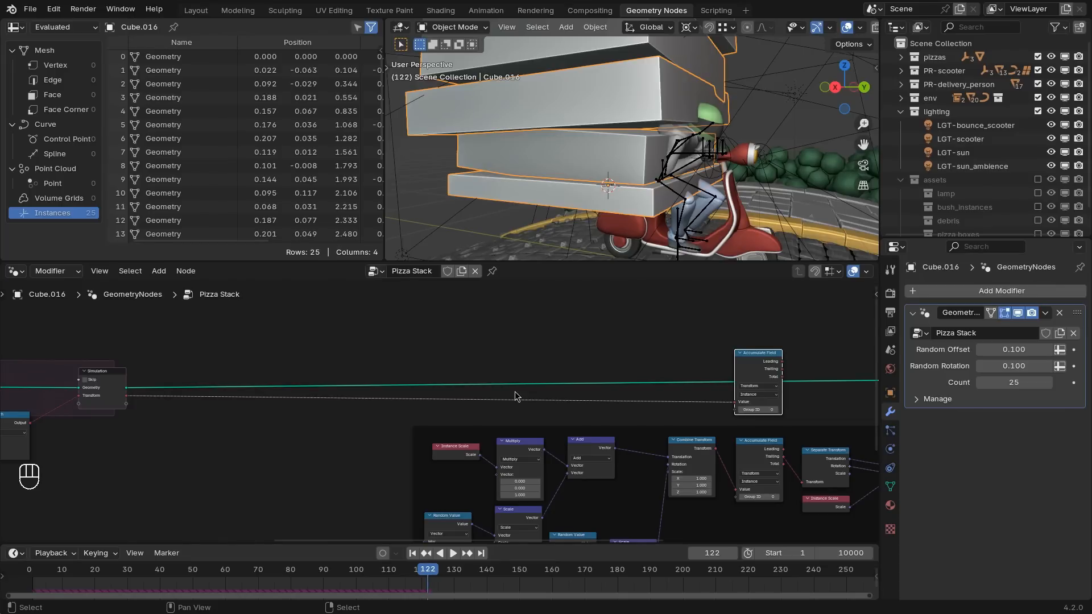
left_click_drag(702, 328, 760, 328)
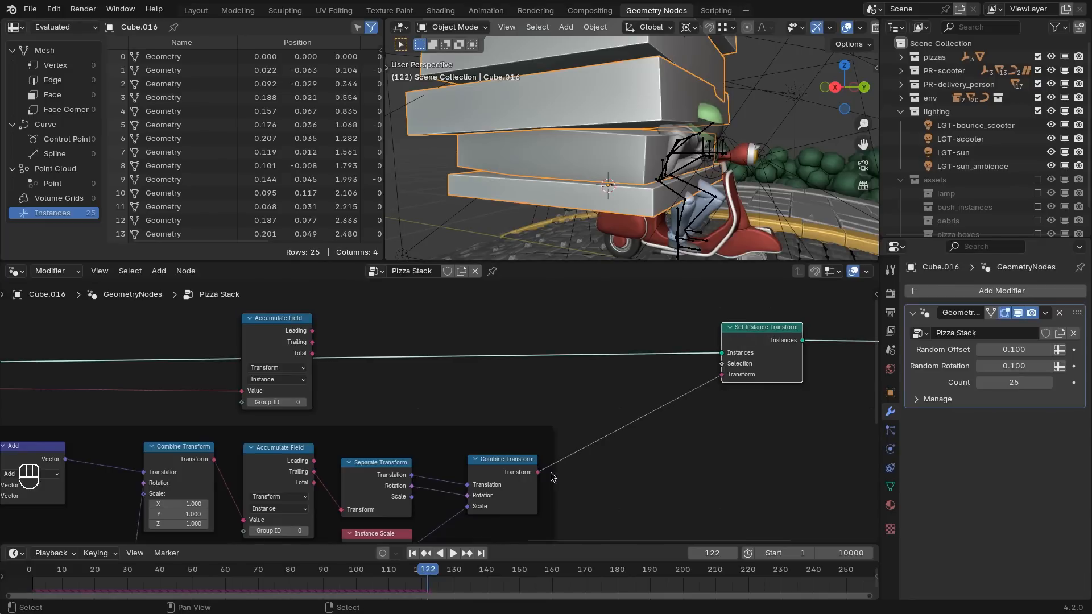
left_click_drag(537, 472, 626, 415)
type("mul")
key("Return")
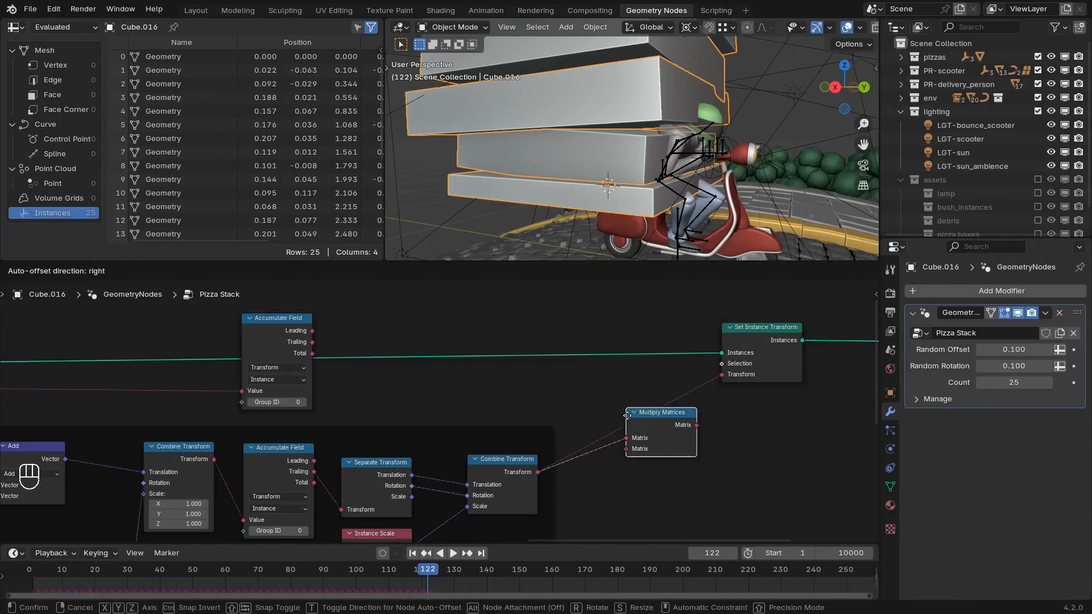
left_click(594, 374)
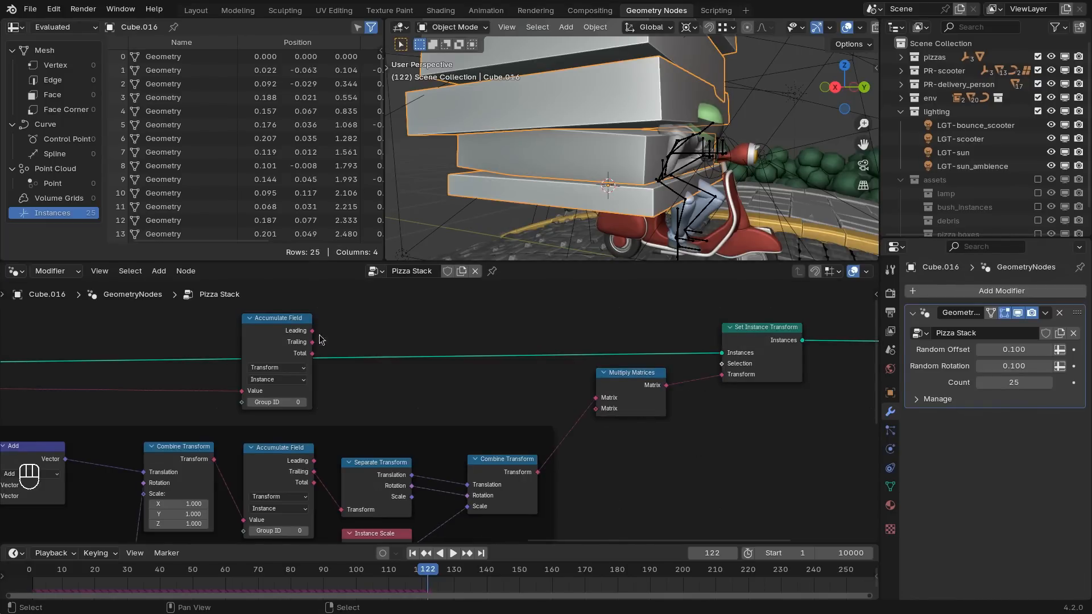
left_click_drag(312, 330, 600, 400)
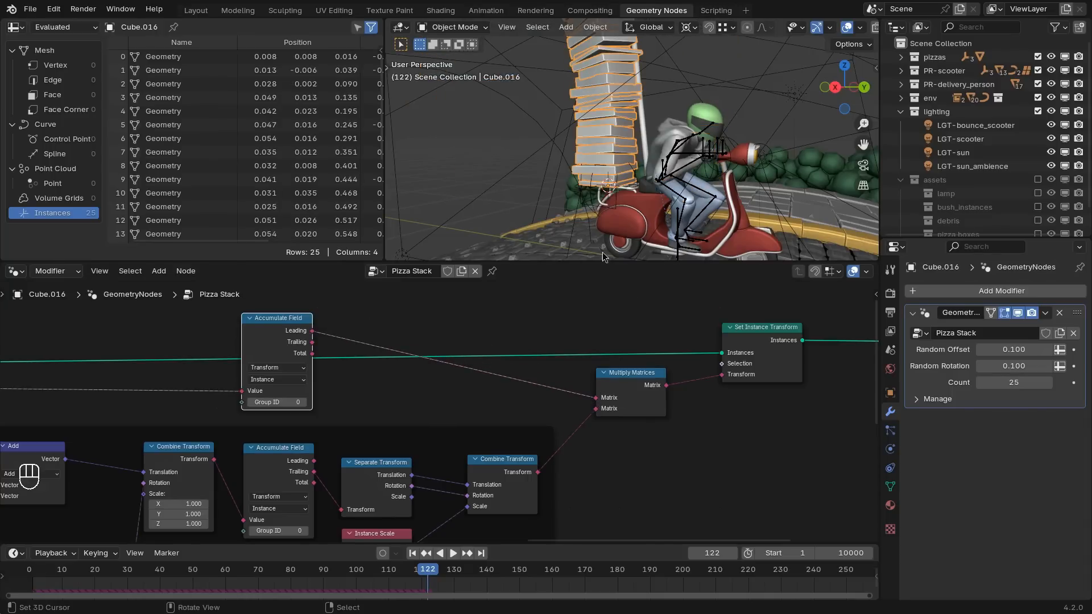
Step: Try a free rotation of the pizza stack in the viewport
scroll(615, 199, "up", 3)
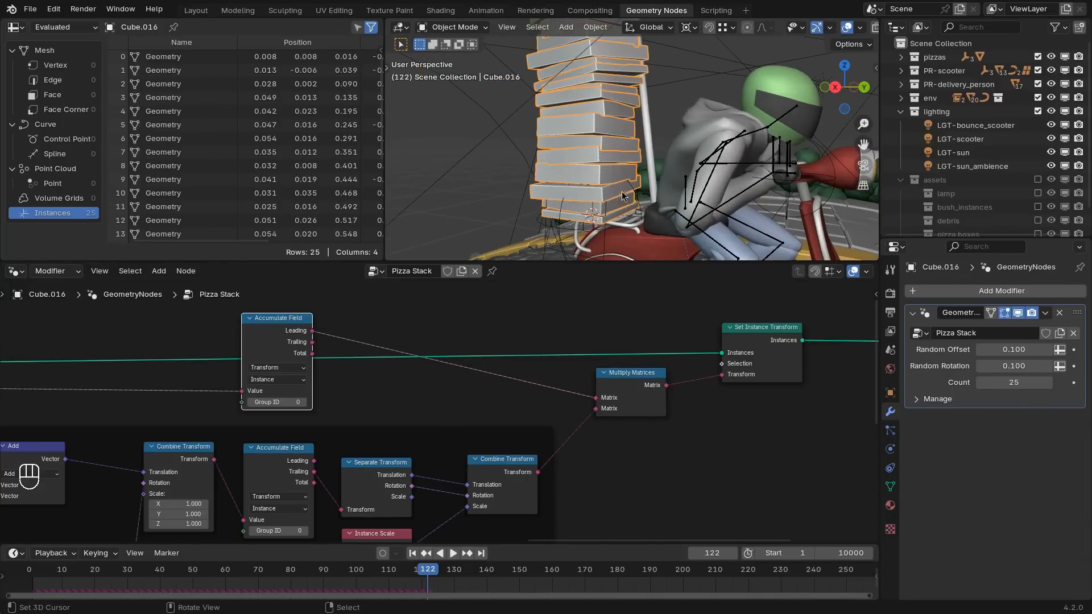
left_click(637, 194)
key("r")
key("r")
Step: Reposition the Index, Equal, Switch and Object Info nodes just below the simulation zone
middle_click_drag(346, 340, 545, 348)
scroll(502, 353, "down", 6)
middle_click_drag(403, 345, 679, 344)
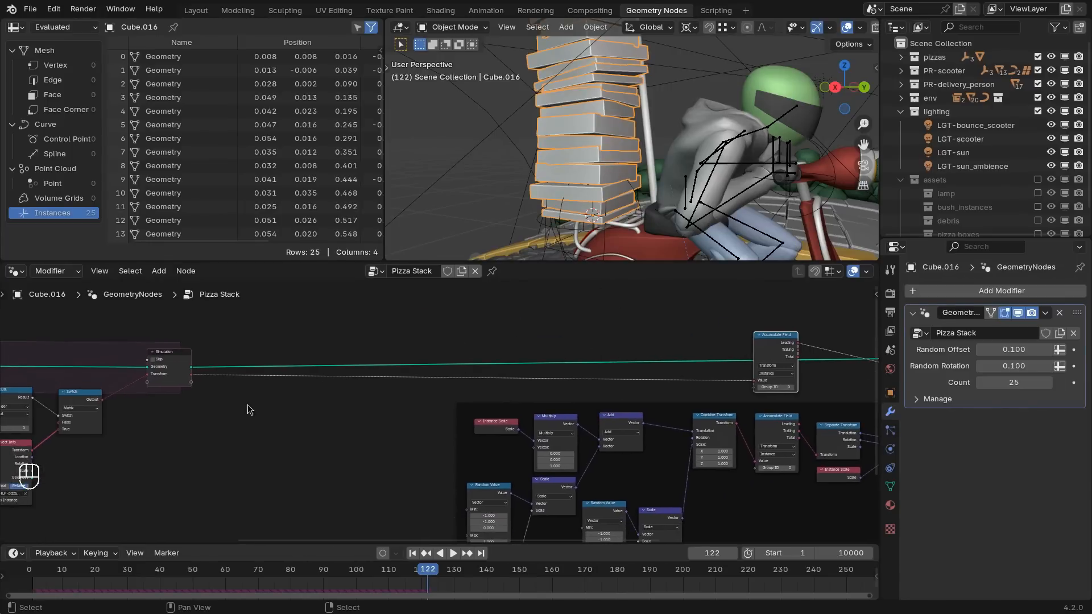
middle_click_drag(246, 404, 341, 383)
left_click_drag(246, 372, 43, 460)
key("g")
left_click(207, 407)
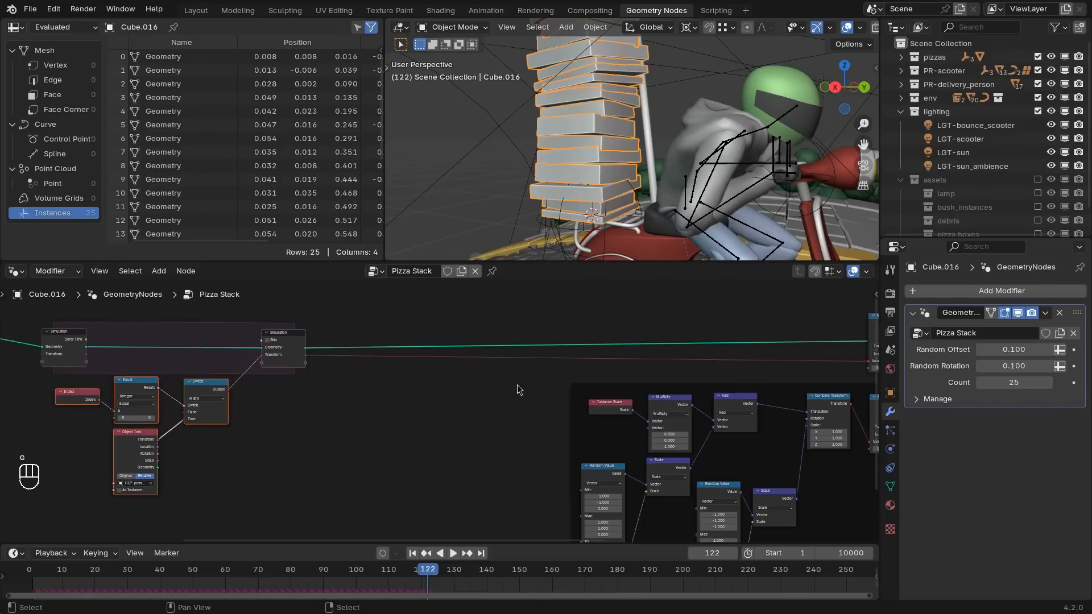
Step: Align the Accumulate Field node fed by the simulation above the framed Accumulate Field node
middle_click_drag(476, 386, 114, 421)
scroll(413, 393, "up", 2)
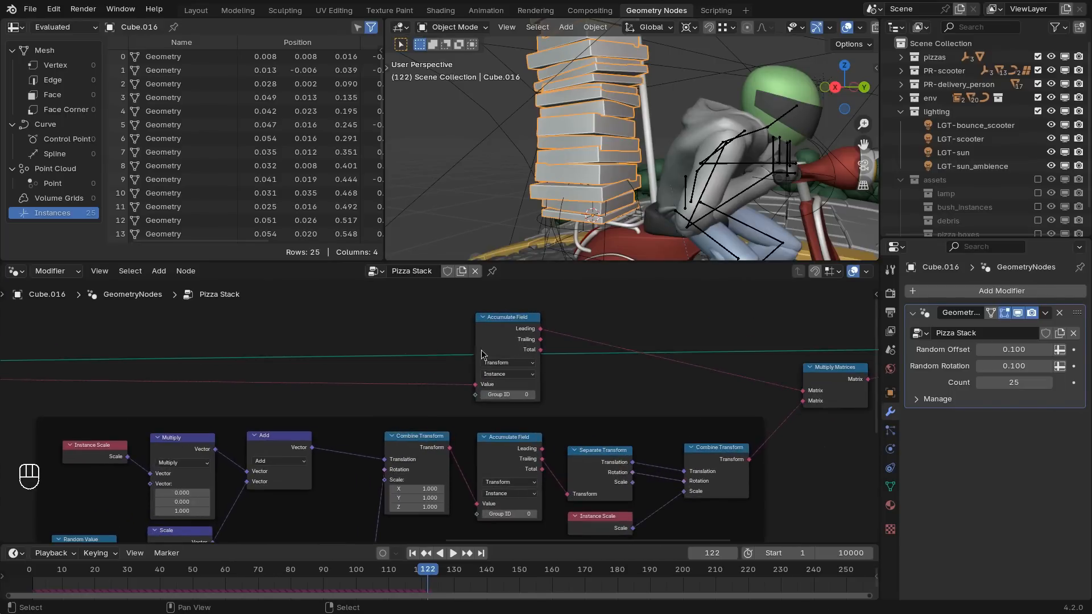
left_click_drag(491, 334, 508, 337)
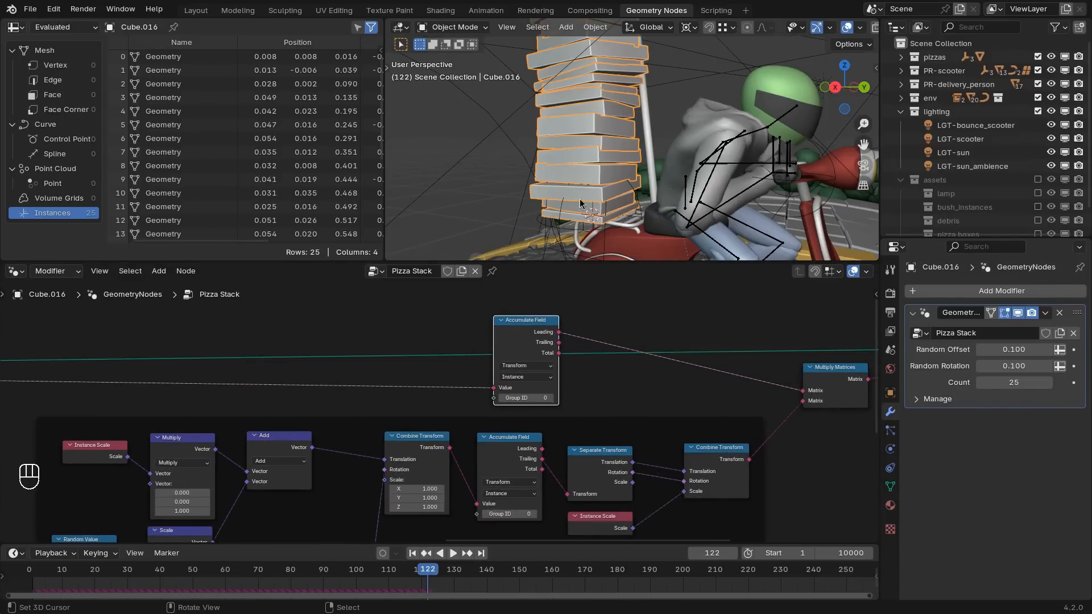
scroll(516, 348, "up", 3)
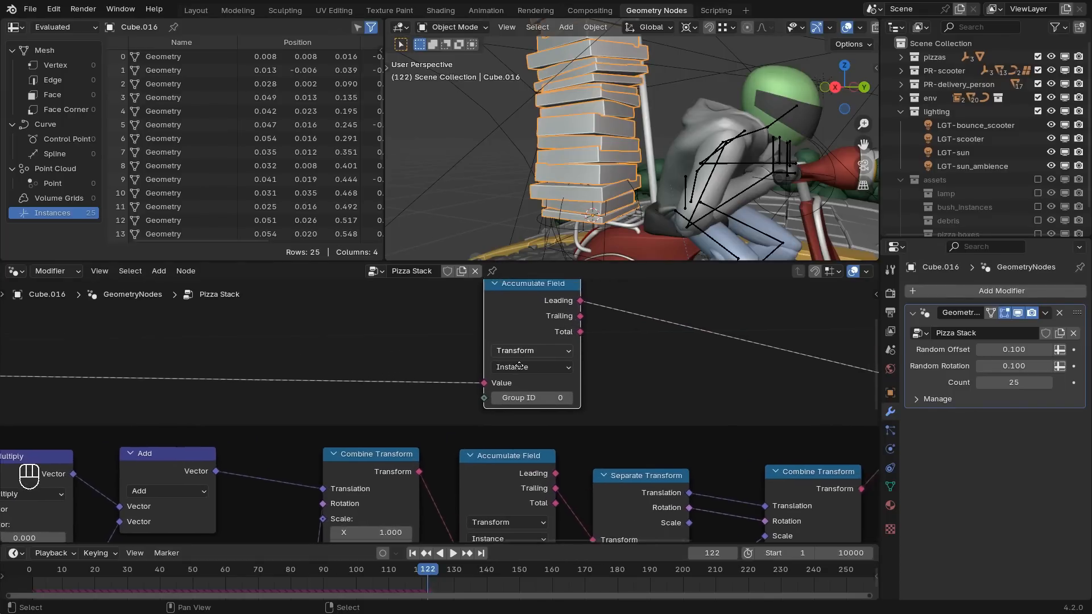
left_click_drag(495, 333, 474, 331)
Step: Compare the simulation's Accumulate Field node with the framed one and examine the base of the pizza stack
middle_click_drag(555, 371, 560, 322)
left_click(482, 464)
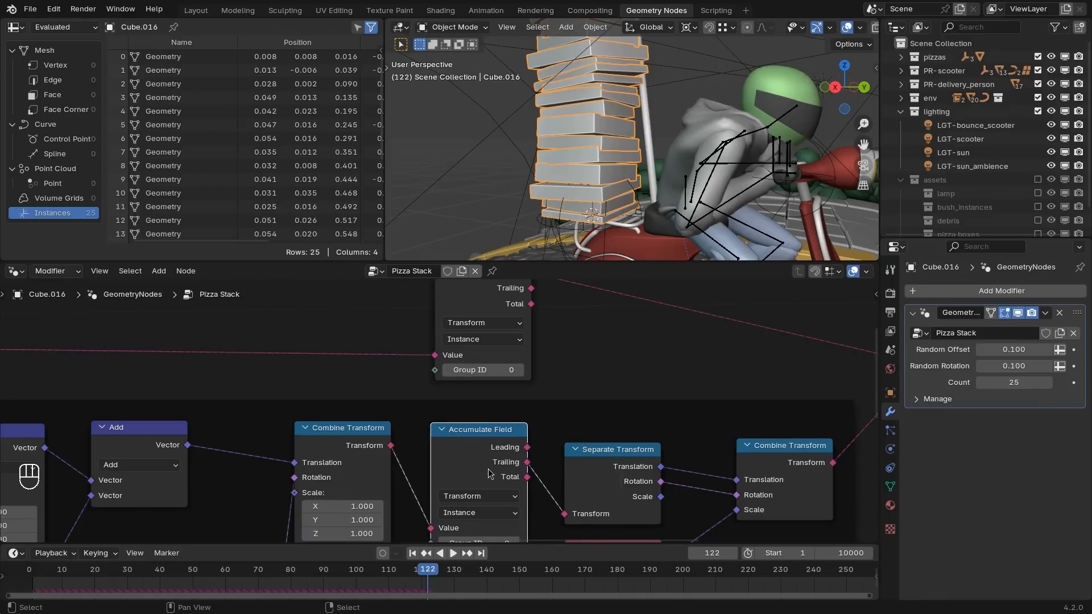
middle_click_drag(556, 376, 533, 445)
left_click(470, 361)
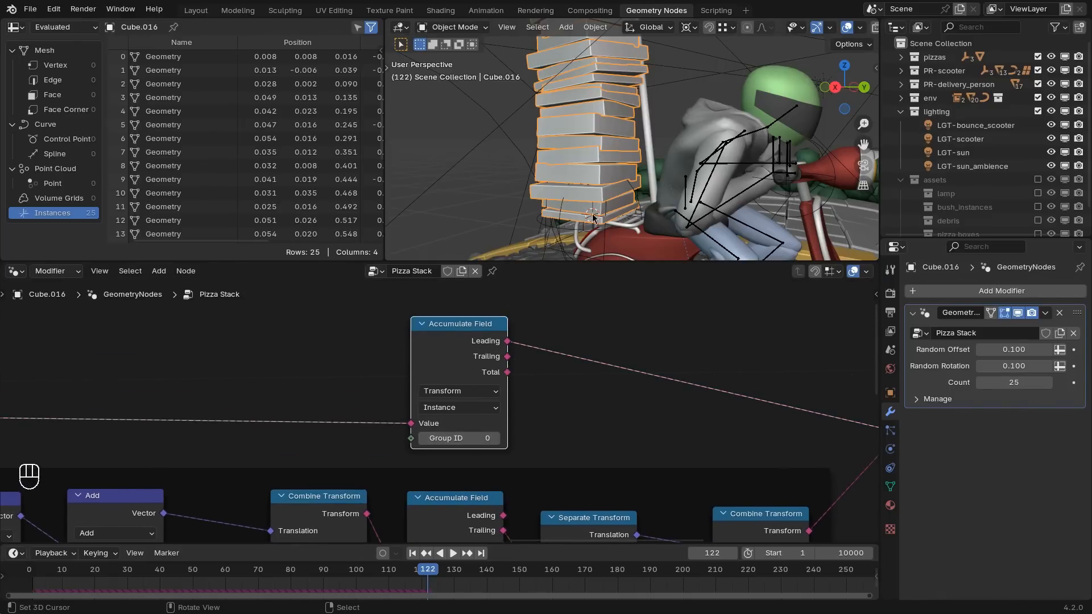
middle_click_drag(594, 222, 601, 220)
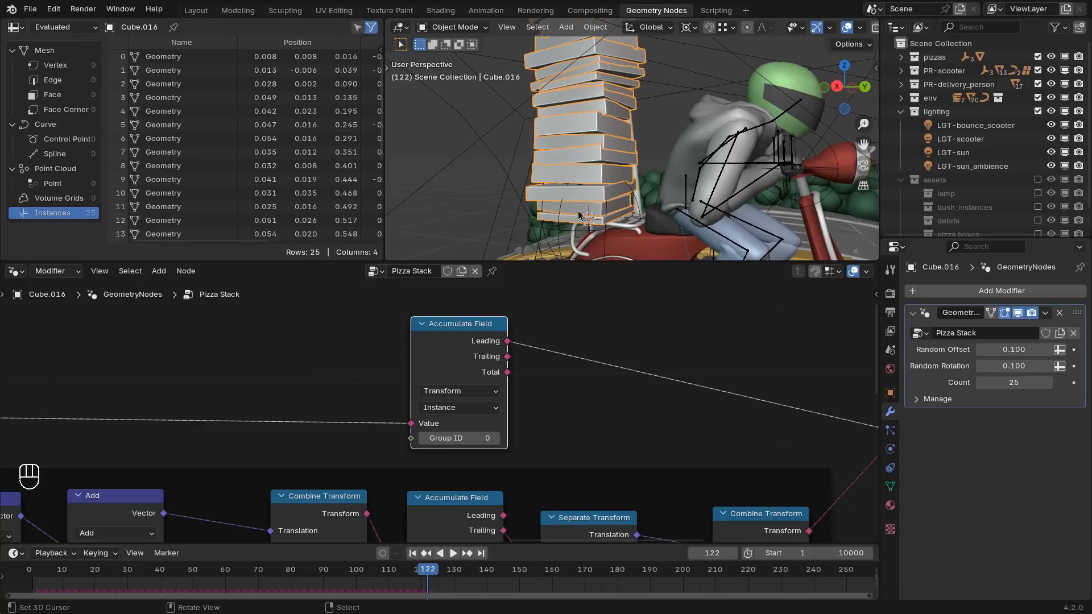
middle_click_drag(548, 405, 535, 308)
mouse_move(438, 404)
left_mouse_down()
mouse_move(466, 398)
mouse_move(443, 412)
left_mouse_up()
right_click(444, 413)
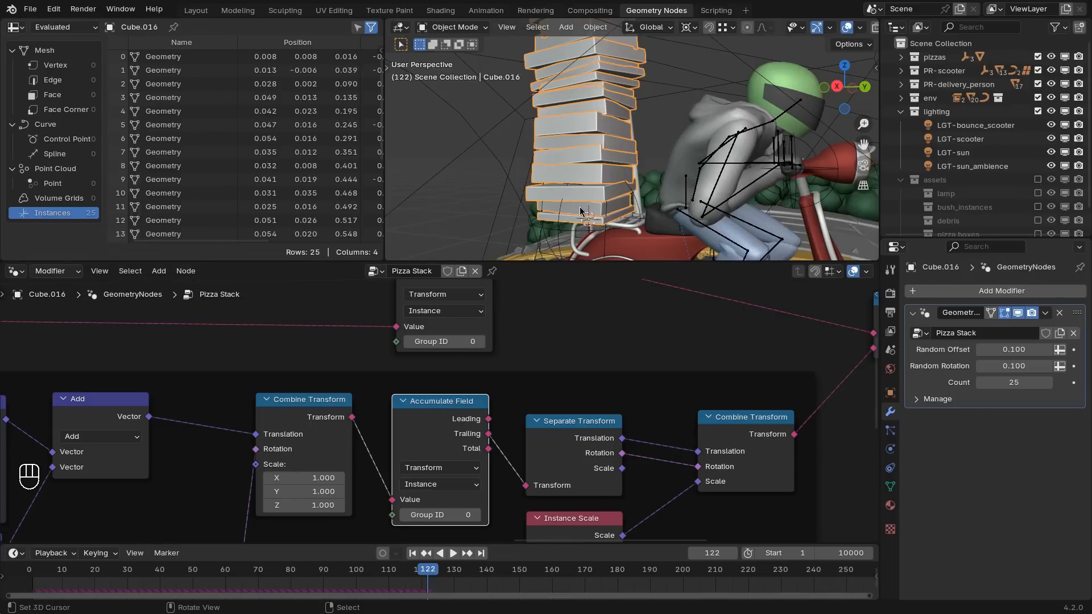
Step: Play the animation and examine how the pizza stack follows the moving scooter
key("Home")
scroll(449, 376, "down", 1)
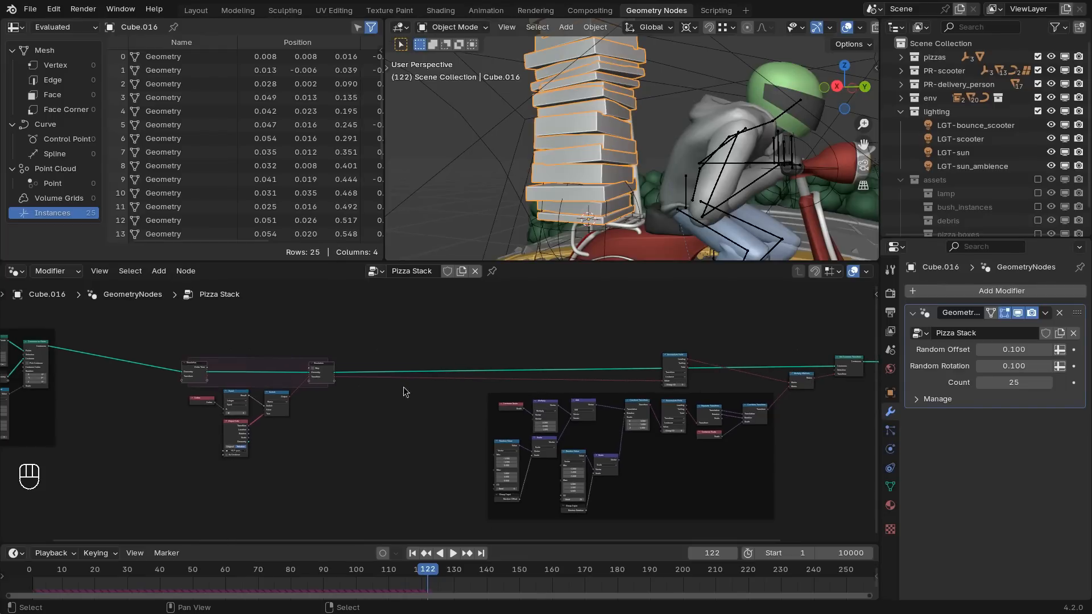
key("space")
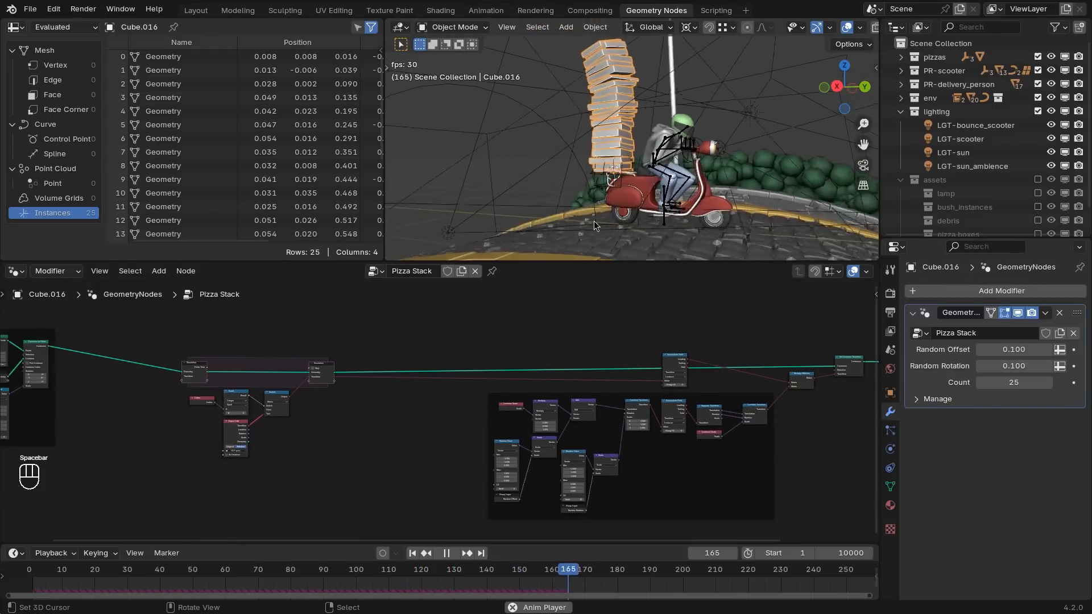
scroll(619, 193, "up", 5)
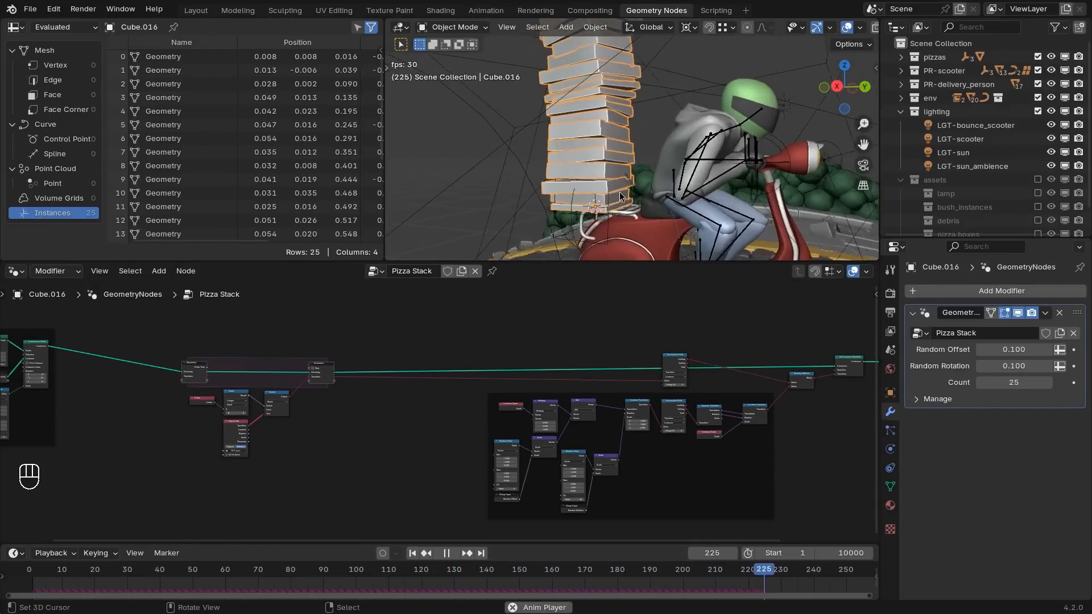
scroll(620, 193, "down", 3)
middle_click_drag(619, 193, 679, 196)
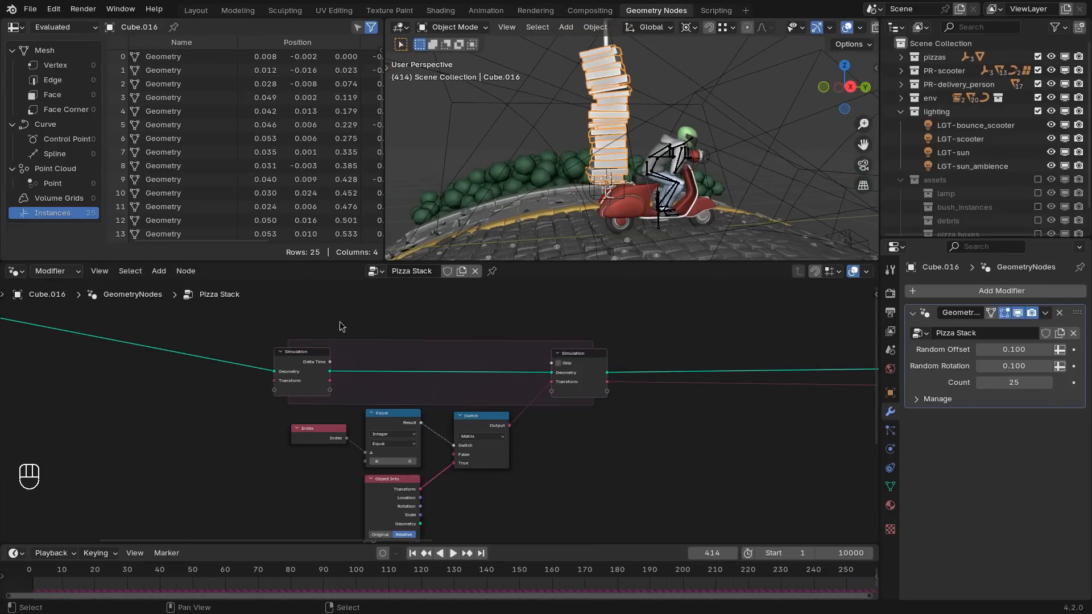
Step: Widen the simulation zone by moving the Simulation Output with its condition nodes and the Simulation Input further apart
left_click_drag(339, 326, 677, 520)
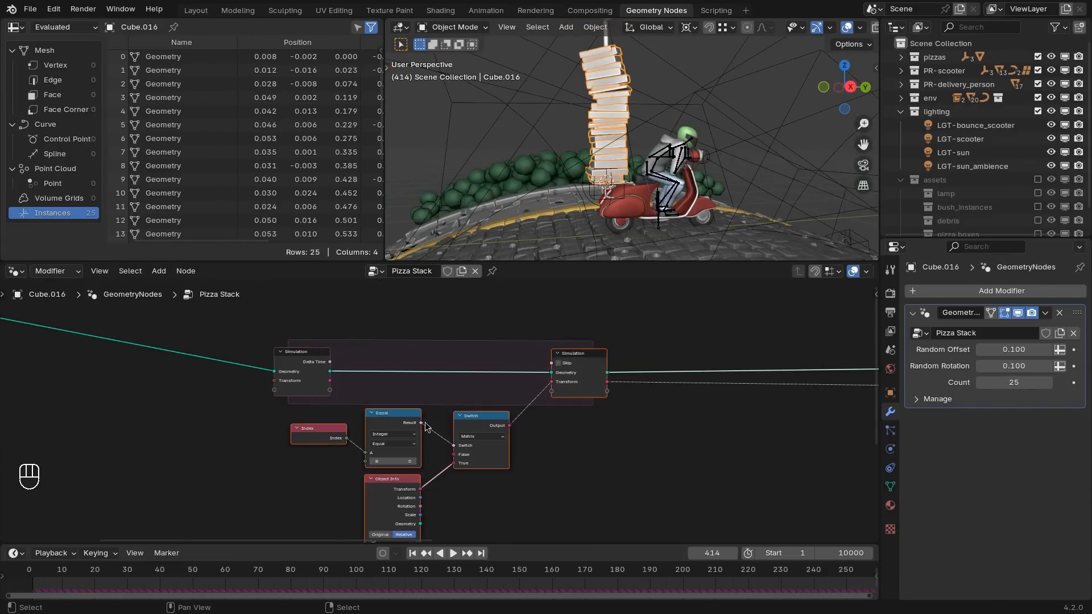
key("g")
left_click(557, 418)
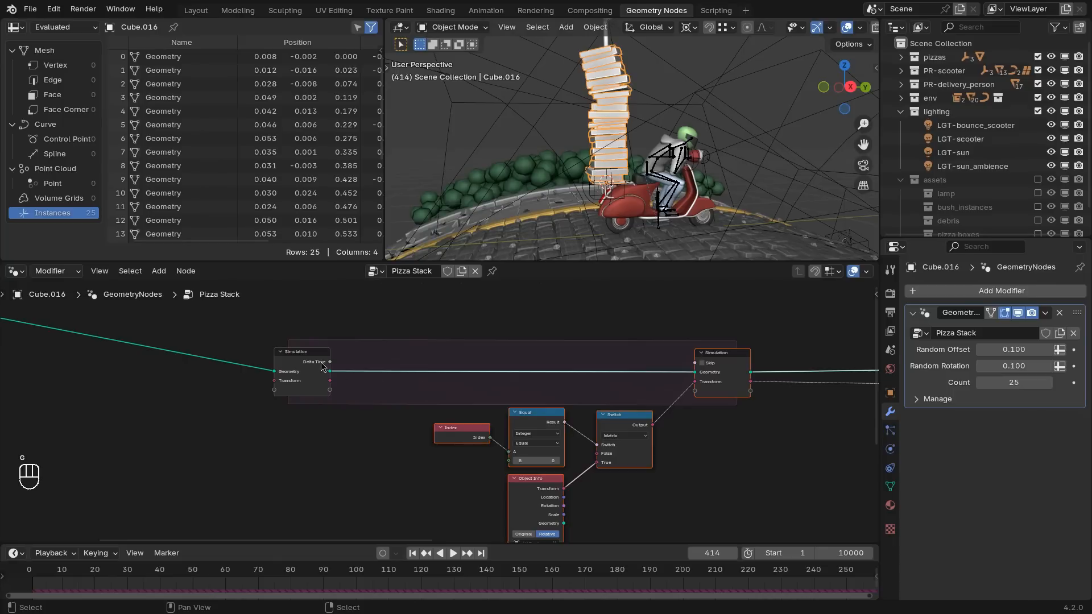
left_click_drag(322, 366, 283, 363)
Step: Add an Evaluate at Index node inside the simulation zone, fed by the Simulation Input's Transform
scroll(597, 175, "up", 4)
middle_click_drag(597, 175, 598, 233)
scroll(594, 187, "down", 3)
scroll(599, 272, "up", 4)
scroll(598, 233, "up", 2)
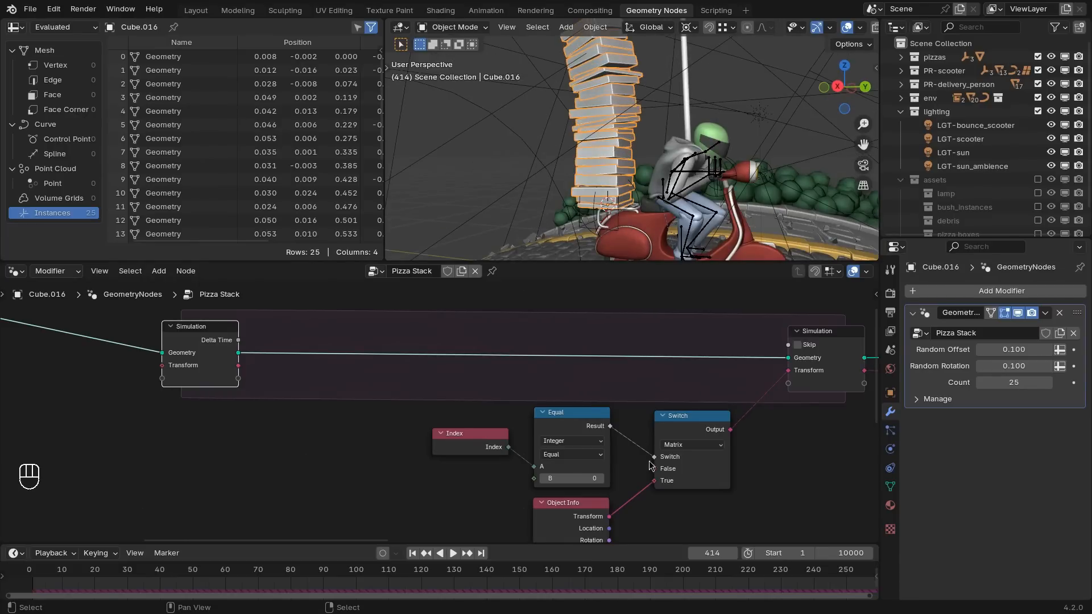
left_click_drag(653, 468, 551, 387)
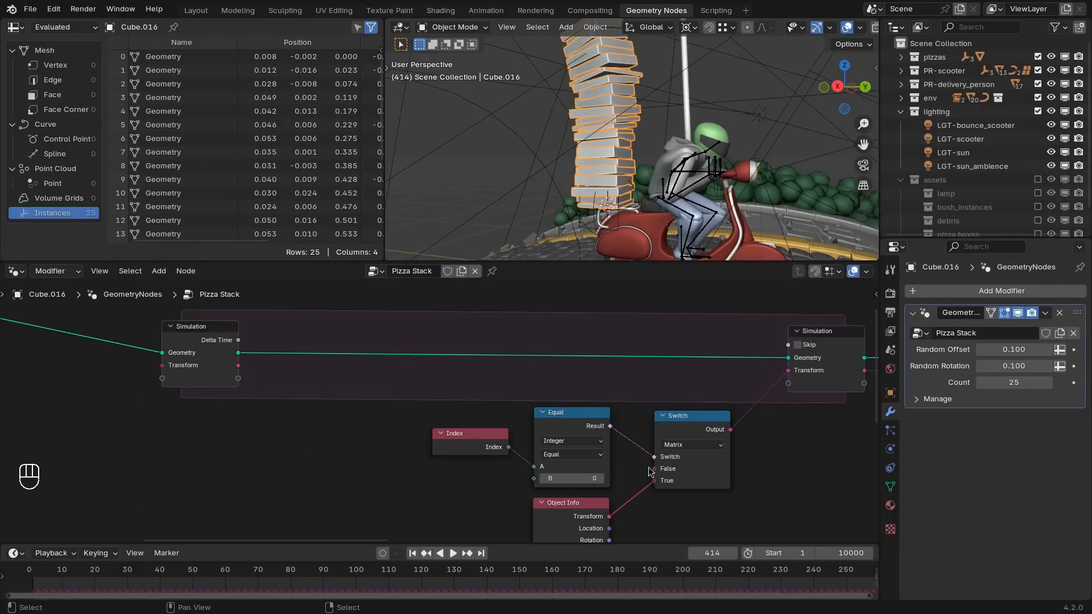
left_click_drag(238, 365, 390, 389)
type("eva")
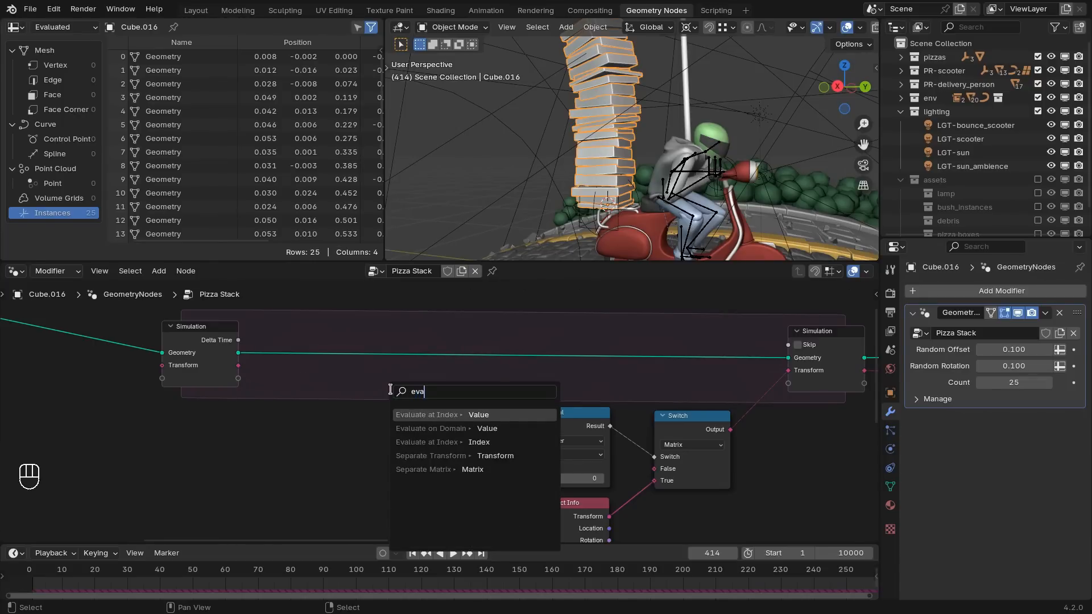
type("lu")
key("Return")
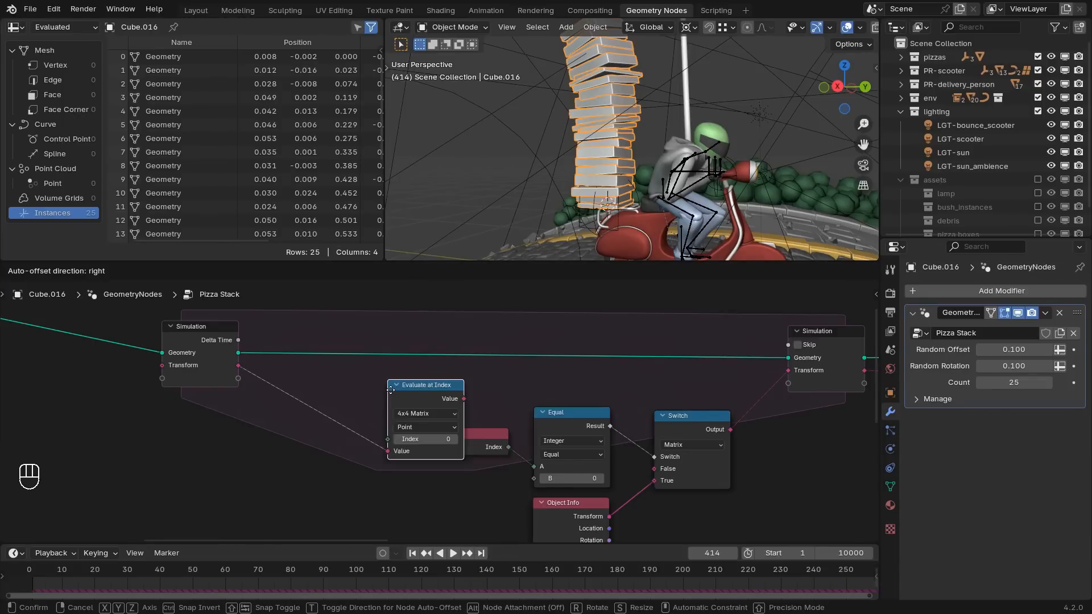
left_click(317, 390)
Step: Connect the Evaluate at Index value to the Switch's False input and set the node's domain to Instance
left_click_drag(392, 397, 664, 472)
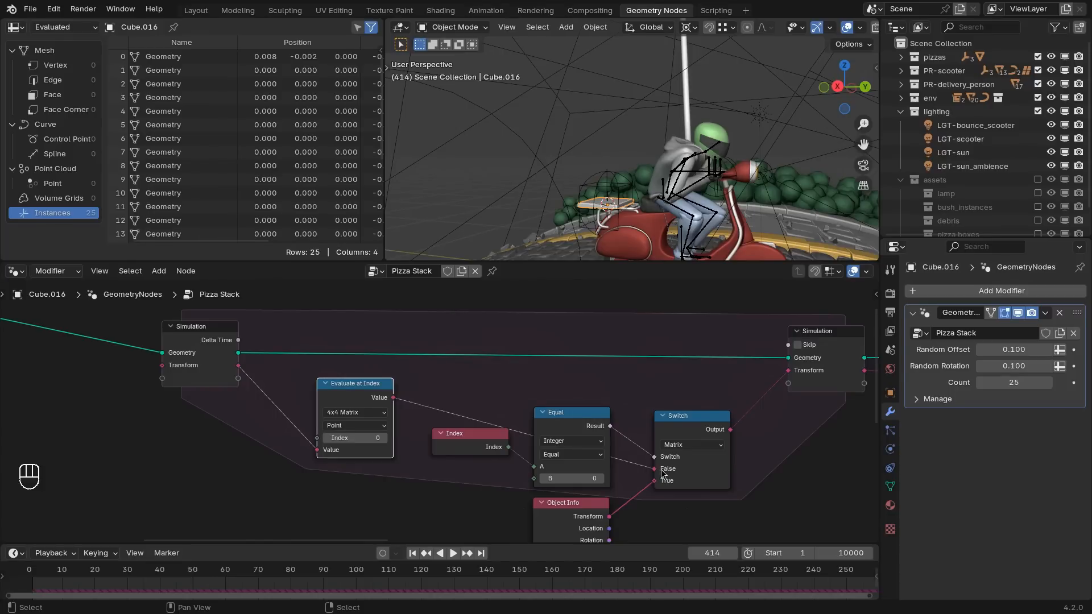
left_click(443, 413)
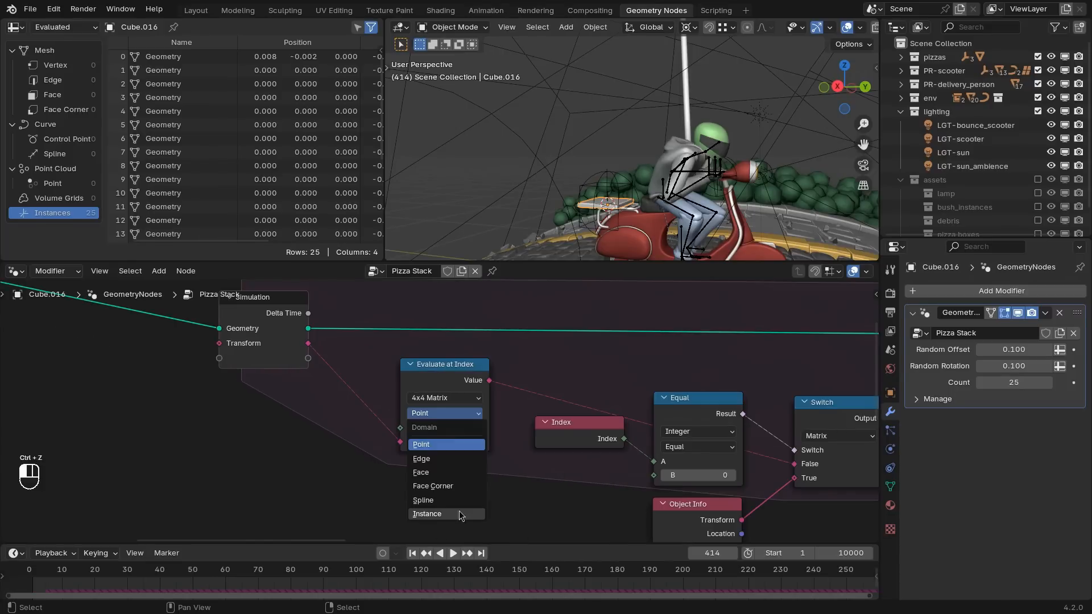
left_click(454, 514)
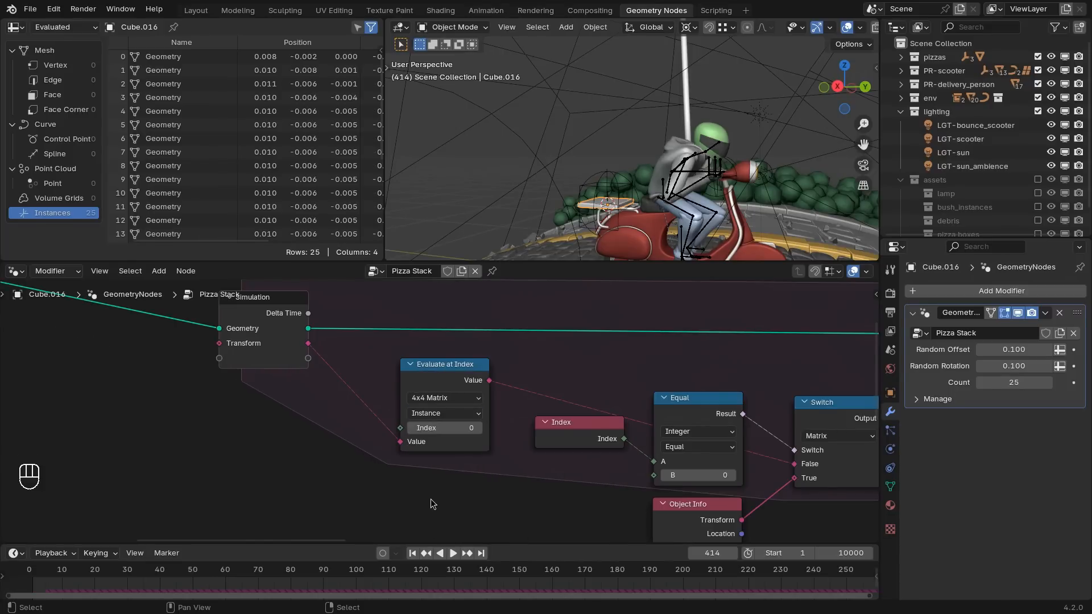
Step: Duplicate the Index node, subtract 1 from it with a Math node, and feed the result into Evaluate at Index's Index input
left_click(578, 437)
left_click(158, 426)
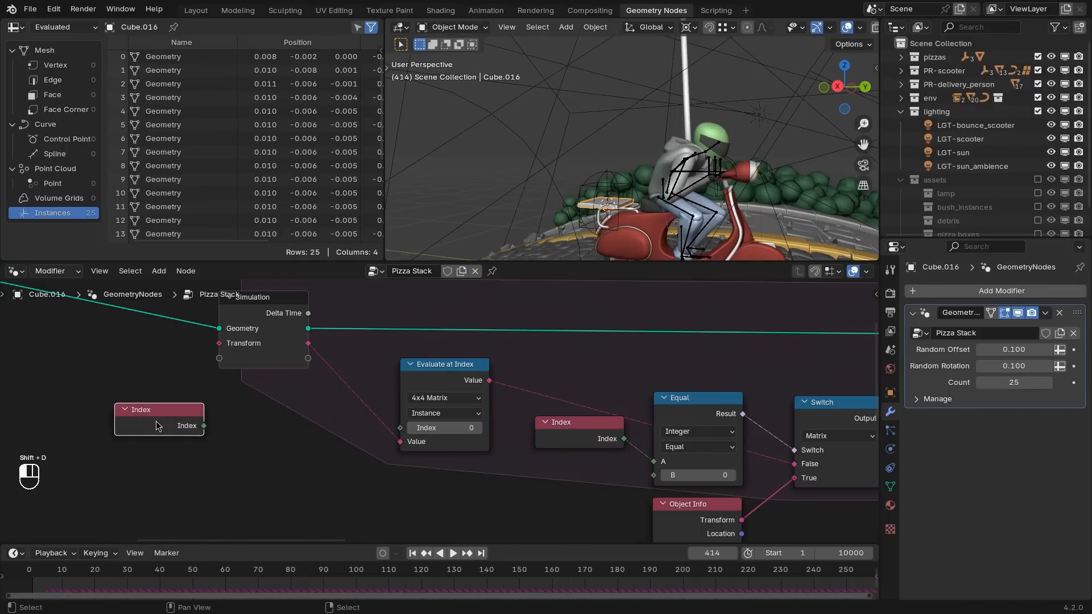
left_click_drag(260, 449, 260, 445)
type("sub")
key("Return")
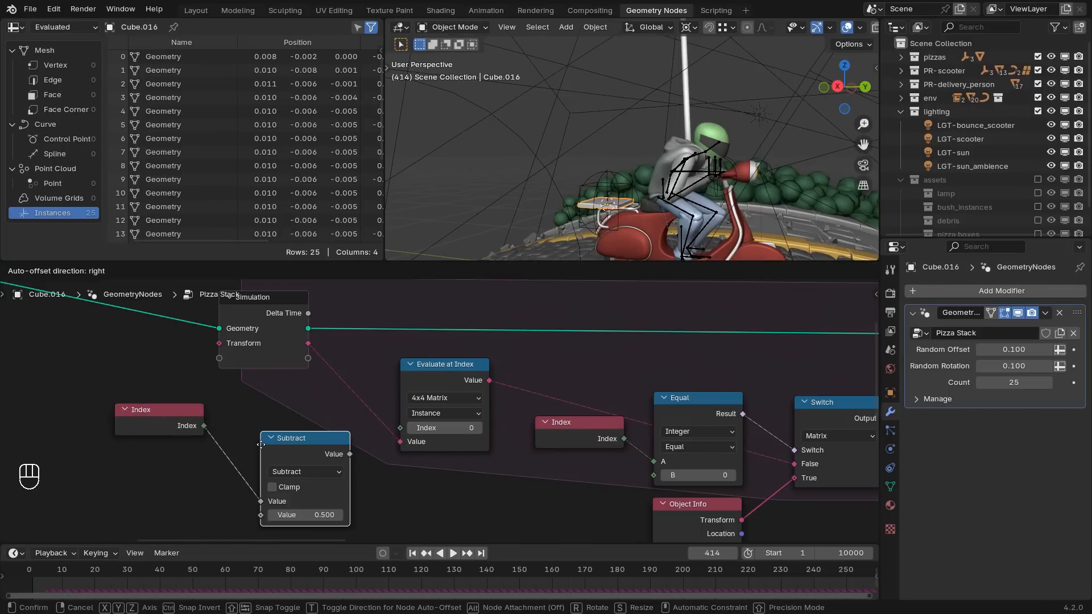
left_click(244, 420)
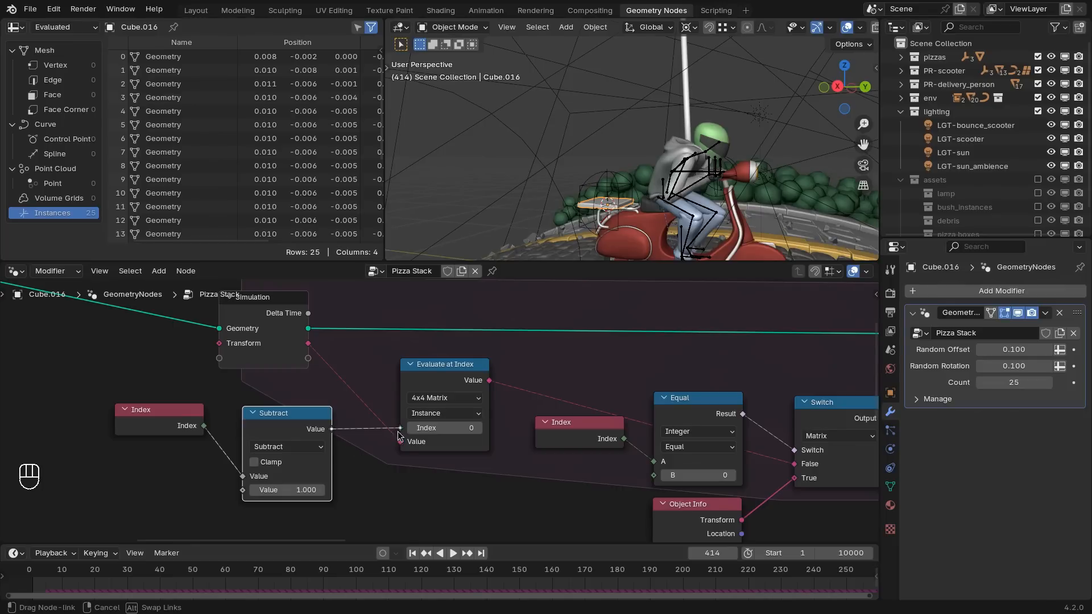
left_click_drag(398, 435, 400, 428)
Step: Play the simulation from the start and step back and forth through frames 1 to 4 to examine the size of the stack
key("shift+Left")
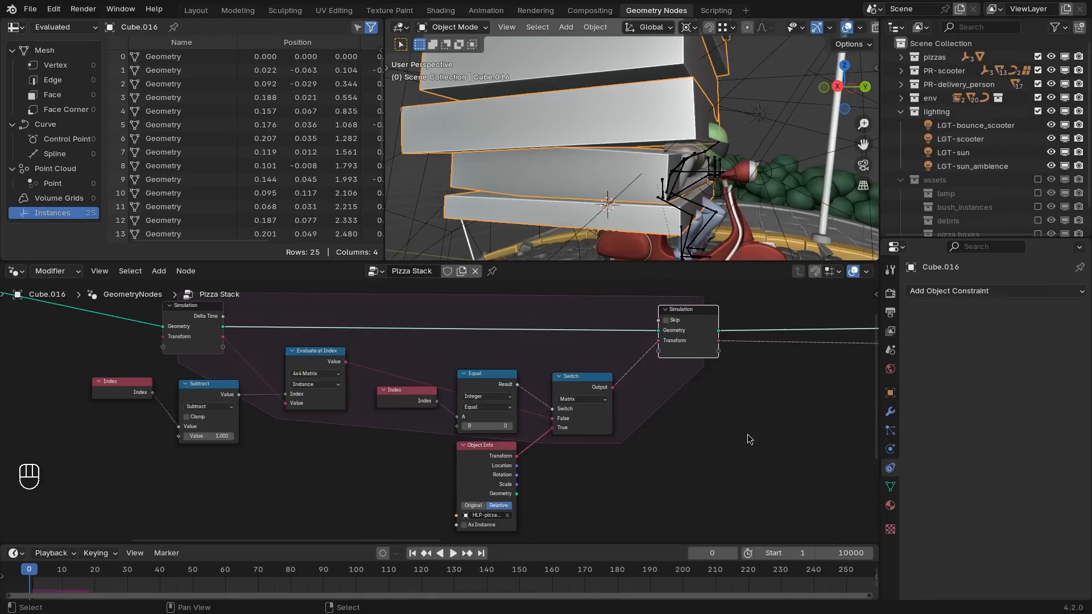
key("space")
key("space")
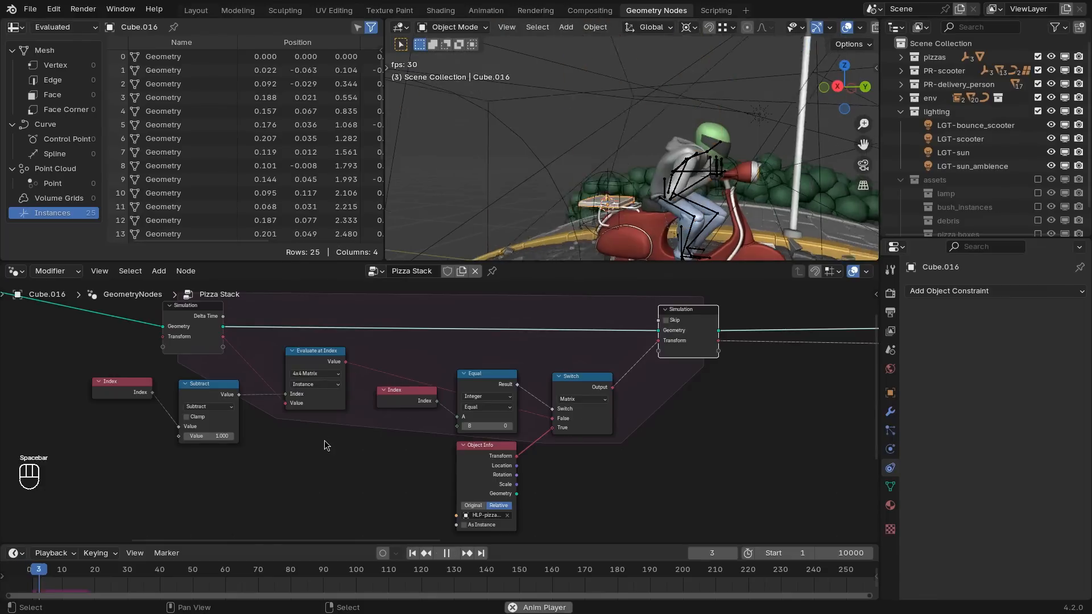
left_click(33, 570)
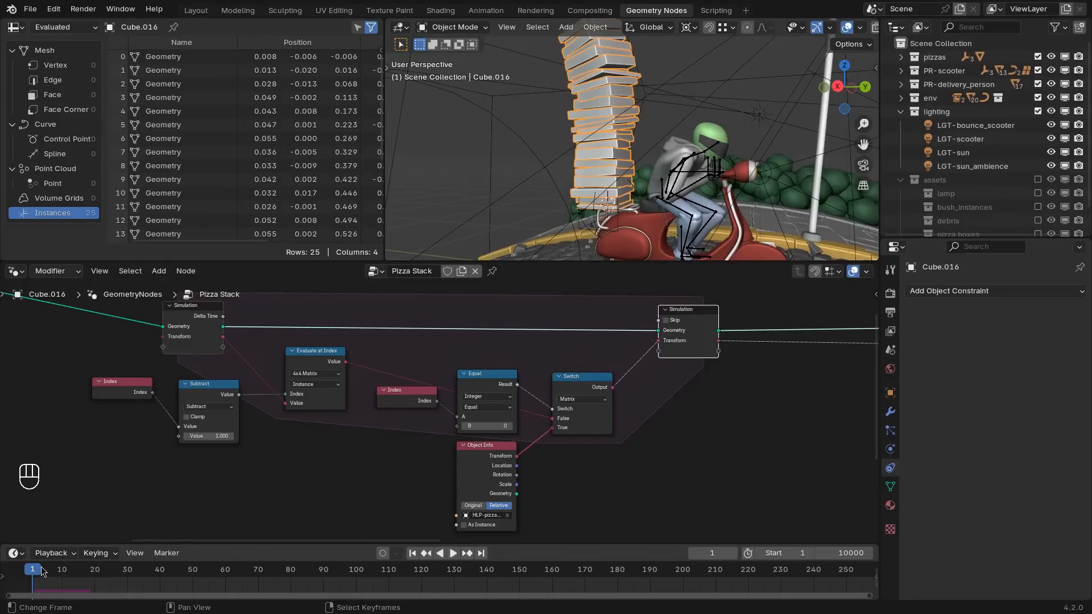
key("Right")
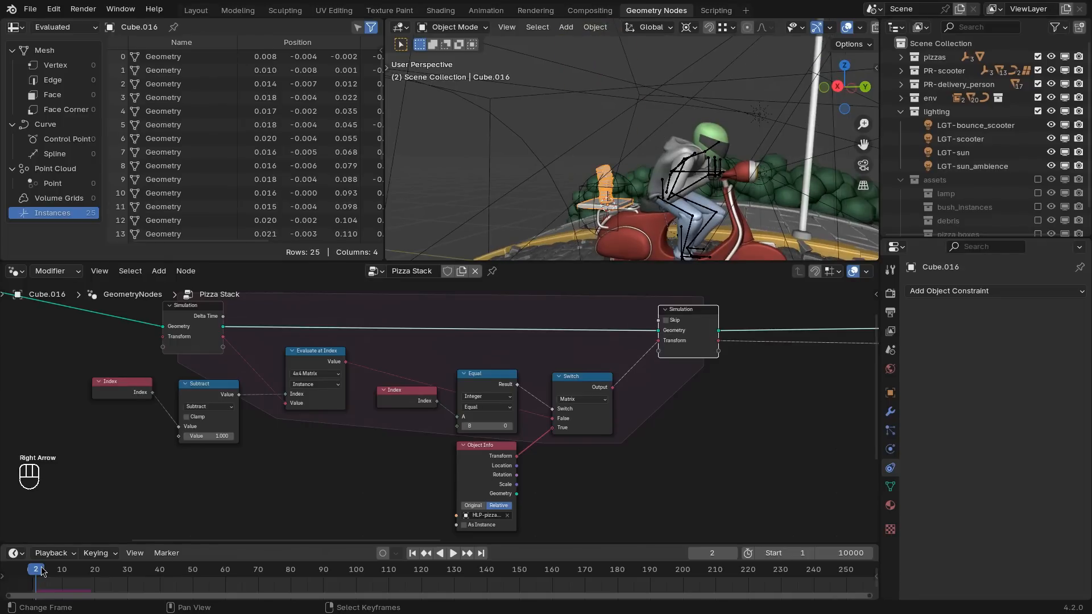
key("Right")
key("Right")
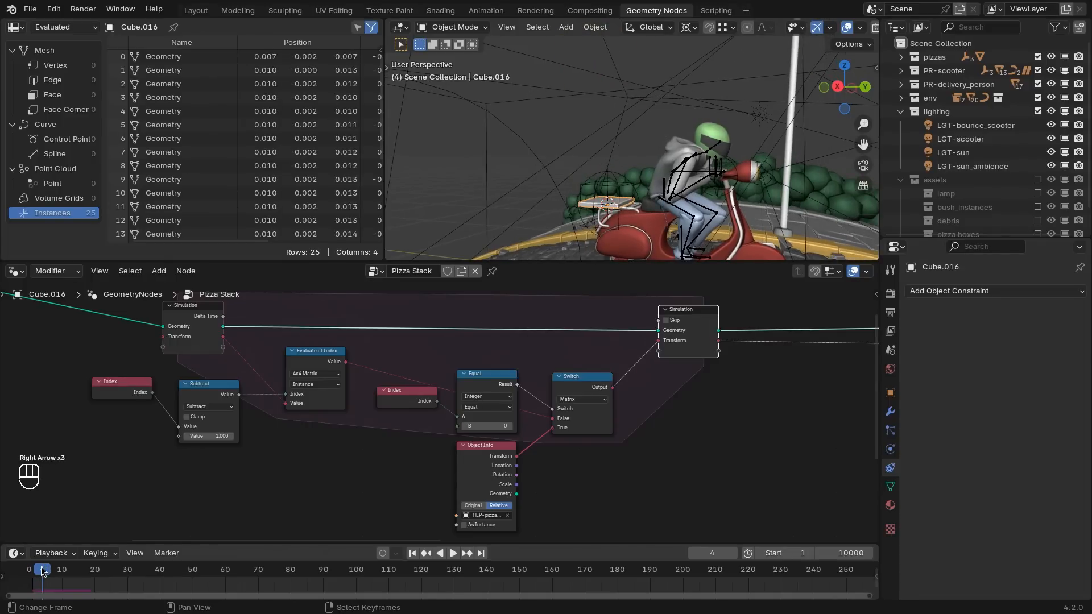
key("Left")
key("Left")
key("Left")
key("Right")
key("Right")
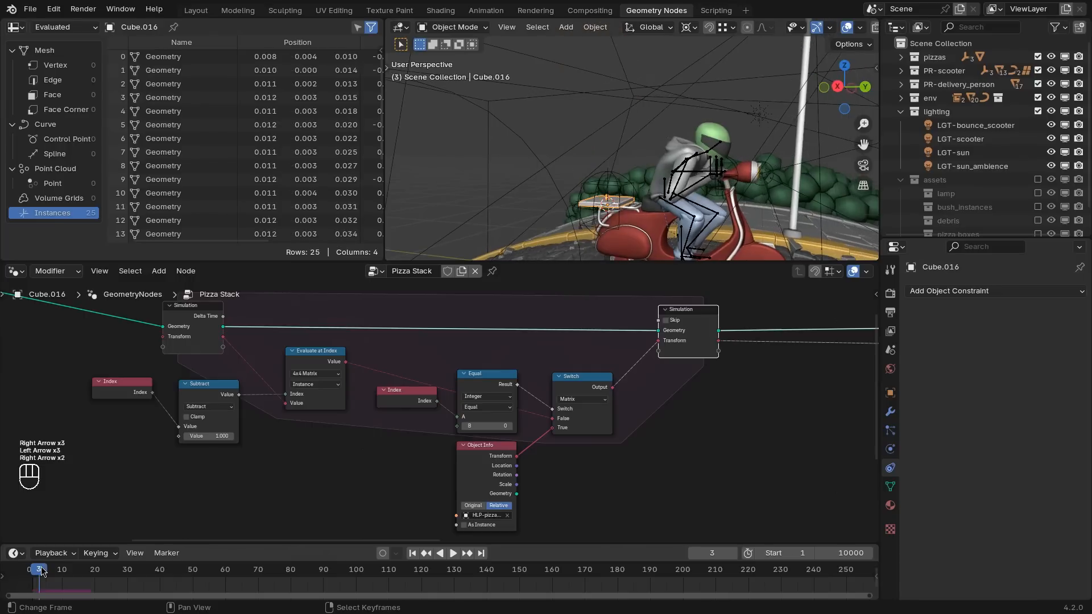
key("Right")
key("Left")
key("Left")
key("Left")
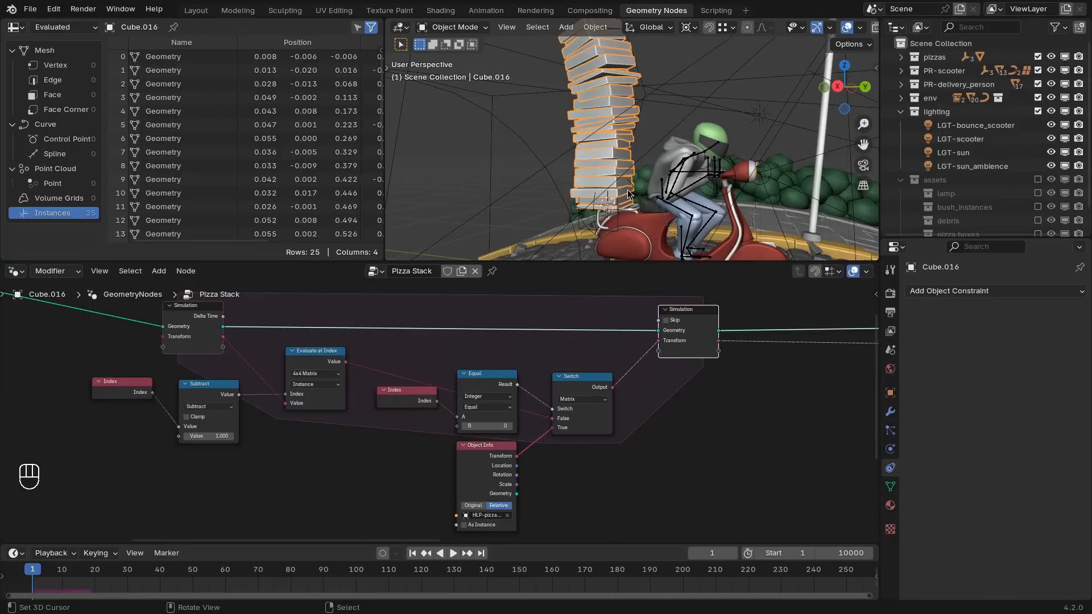
Step: Move the Simulation Output further from the Switch and add a Separate Transform node fed by the Switch's output
middle_click_drag(760, 301, 644, 347)
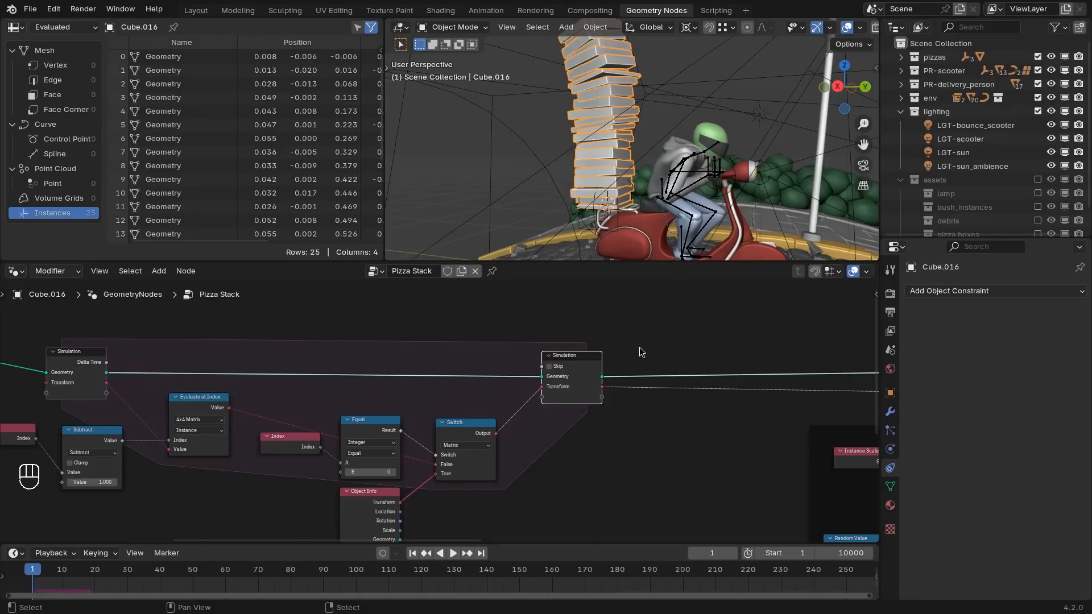
key("g")
left_click(791, 343)
key("shift+a")
type("sepa")
key("Down")
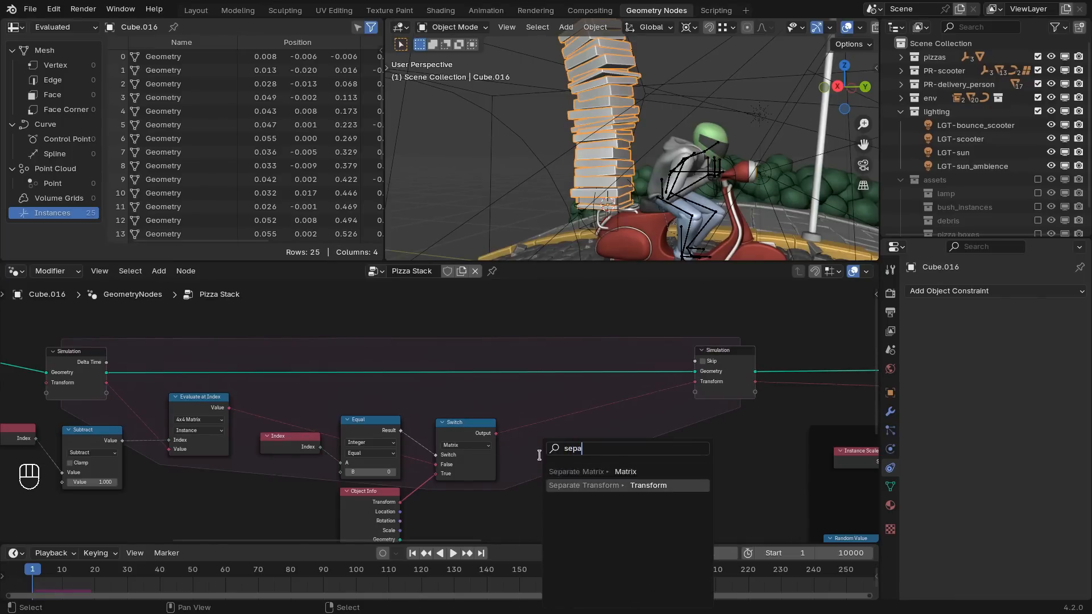
key("Return")
left_click(527, 421)
Step: Add a Combine Transform node using only the separated Translation and Rotation, and connect it to the Simulation Output's Transform
middle_click_drag(565, 429, 470, 448)
scroll(470, 448, "up", 6)
left_click_drag(501, 462, 570, 449)
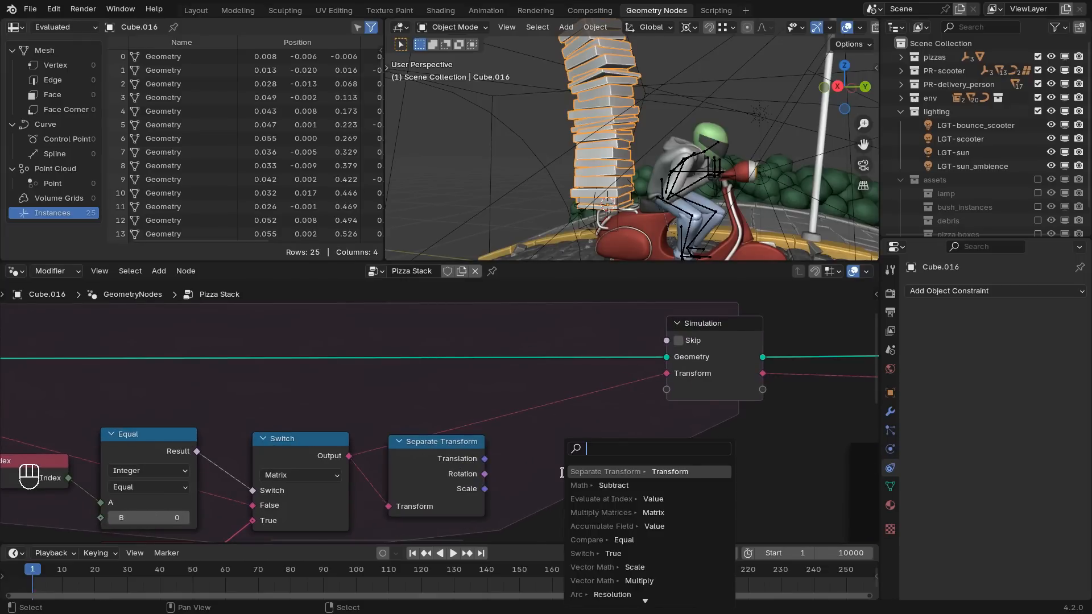
type("combine")
key("Down")
key("Down")
key("Return")
left_click(522, 415)
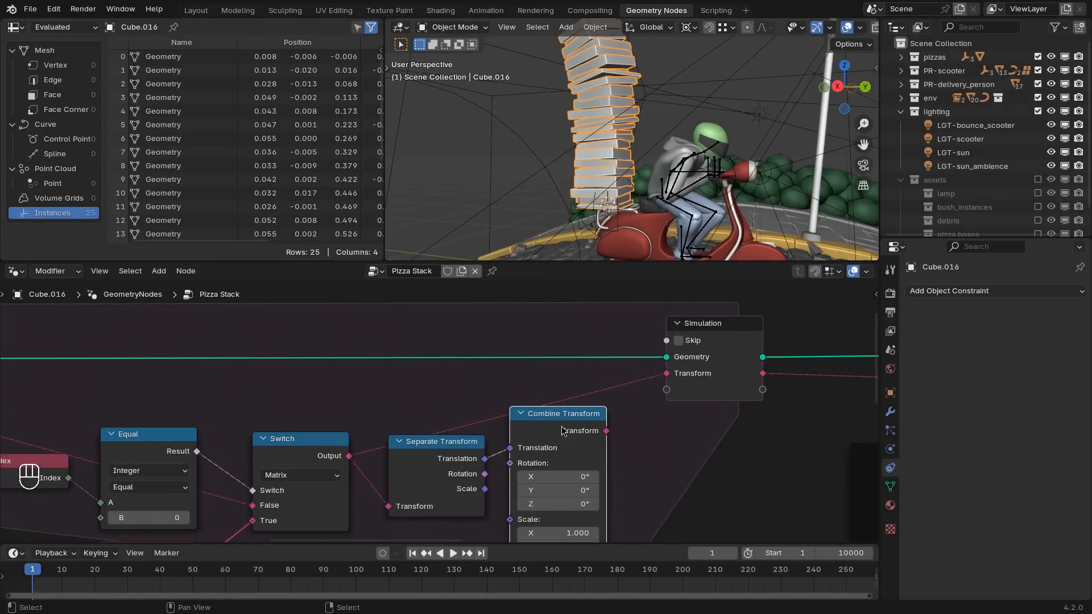
left_click_drag(657, 391, 660, 381)
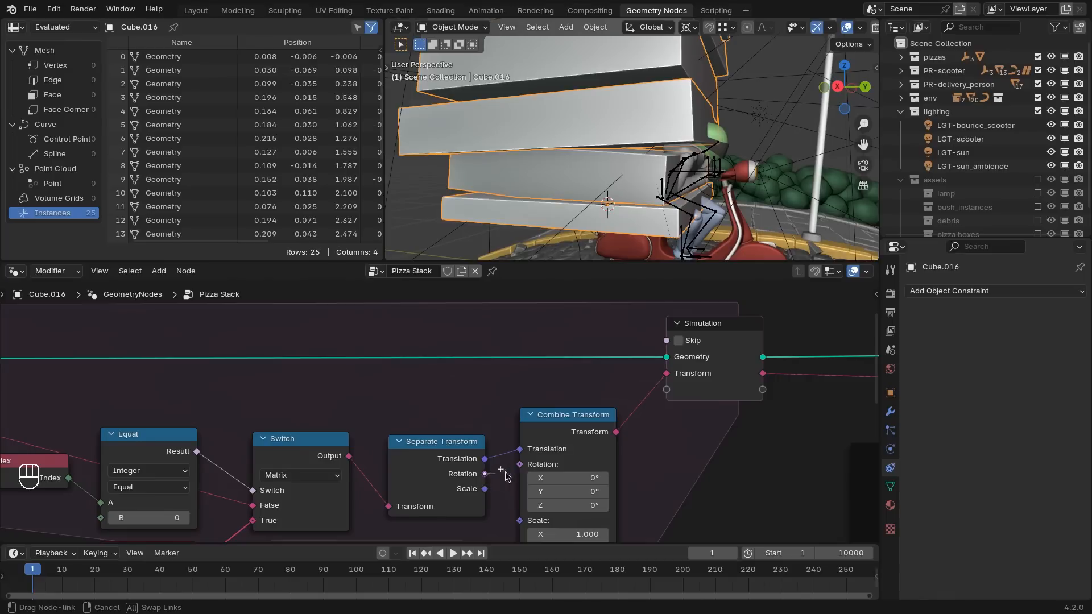
left_click_drag(508, 476, 550, 473)
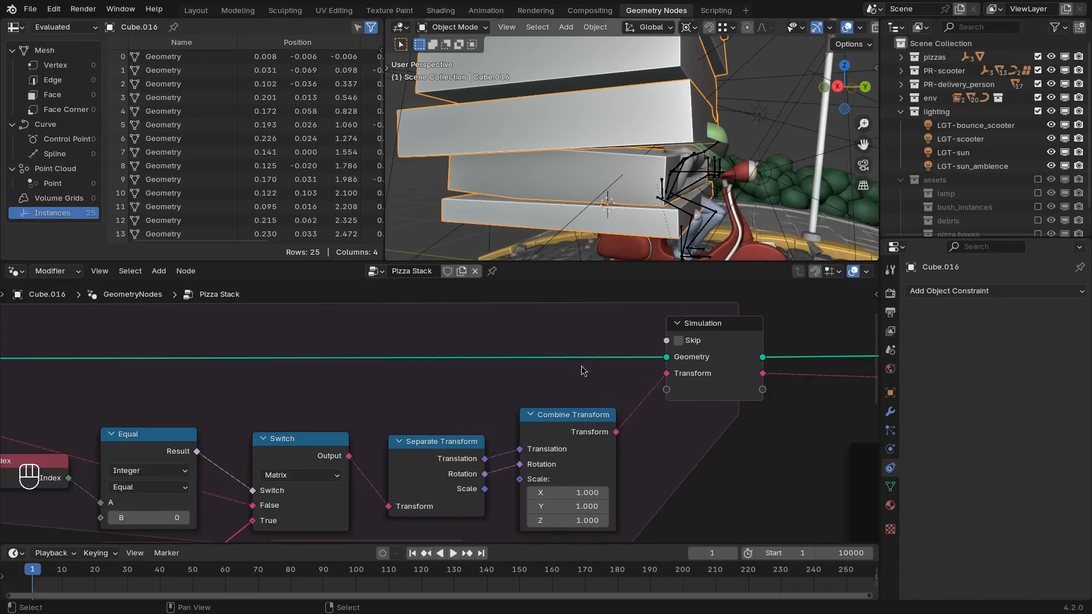
Step: Scale the pizza stack object down to fit the scooter and play the animation to examine its wiggle
key("s")
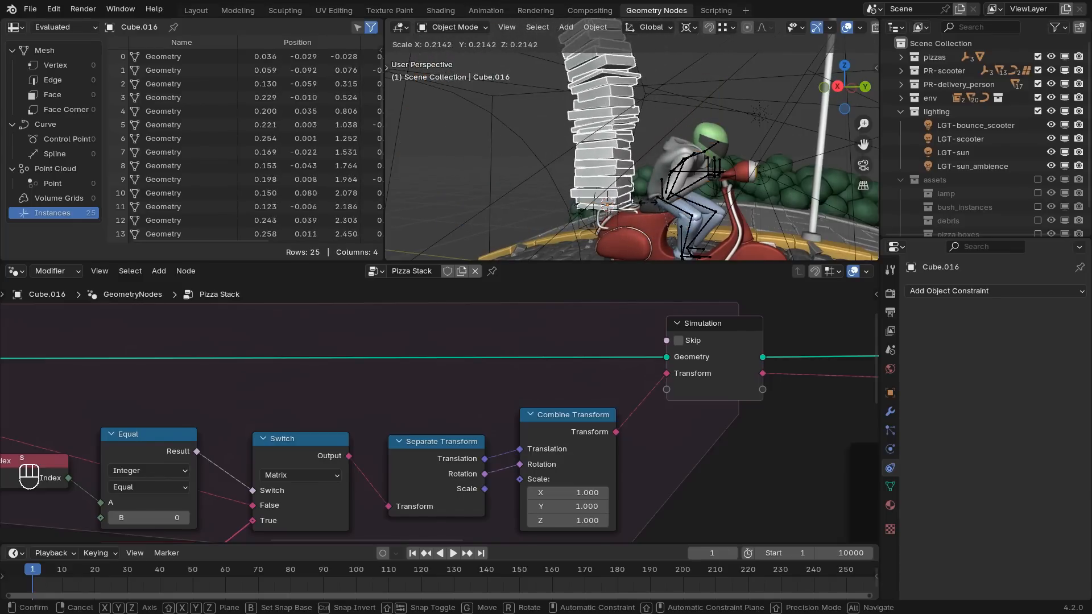
left_click(663, 202)
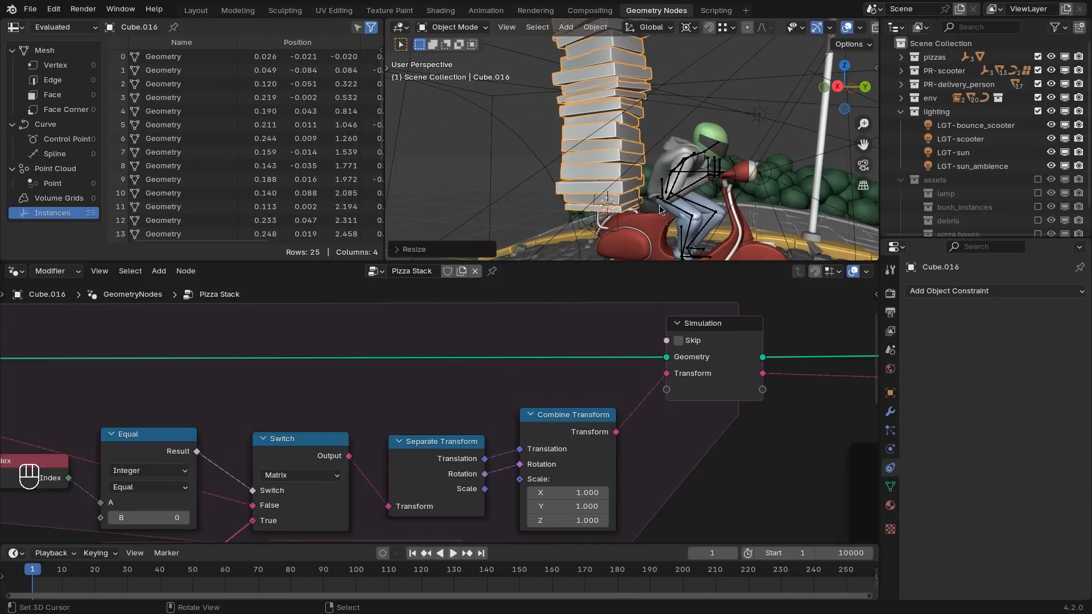
key("space")
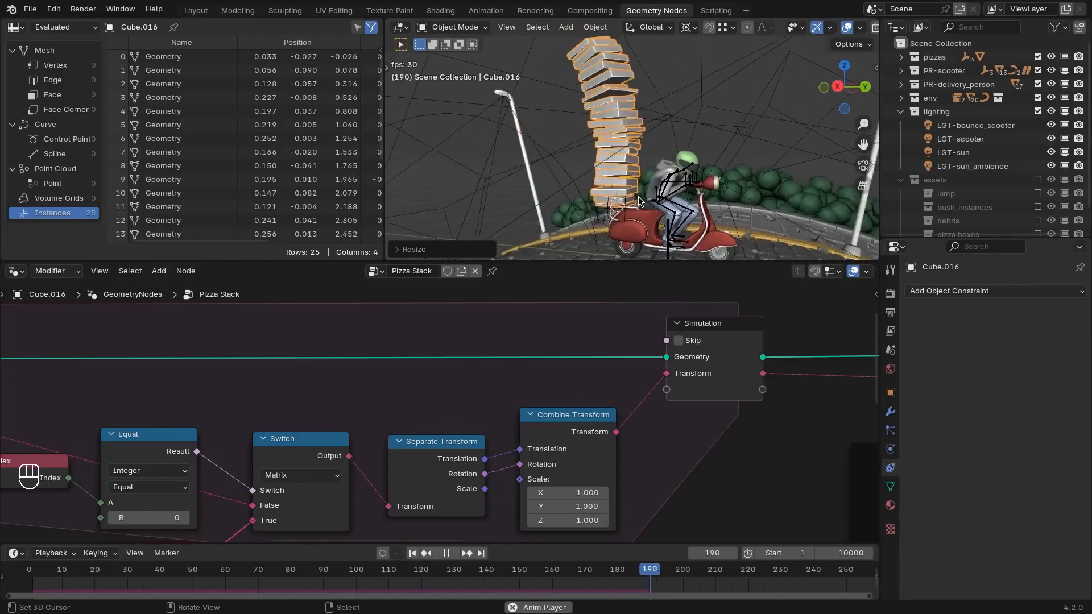
key("space")
key("space")
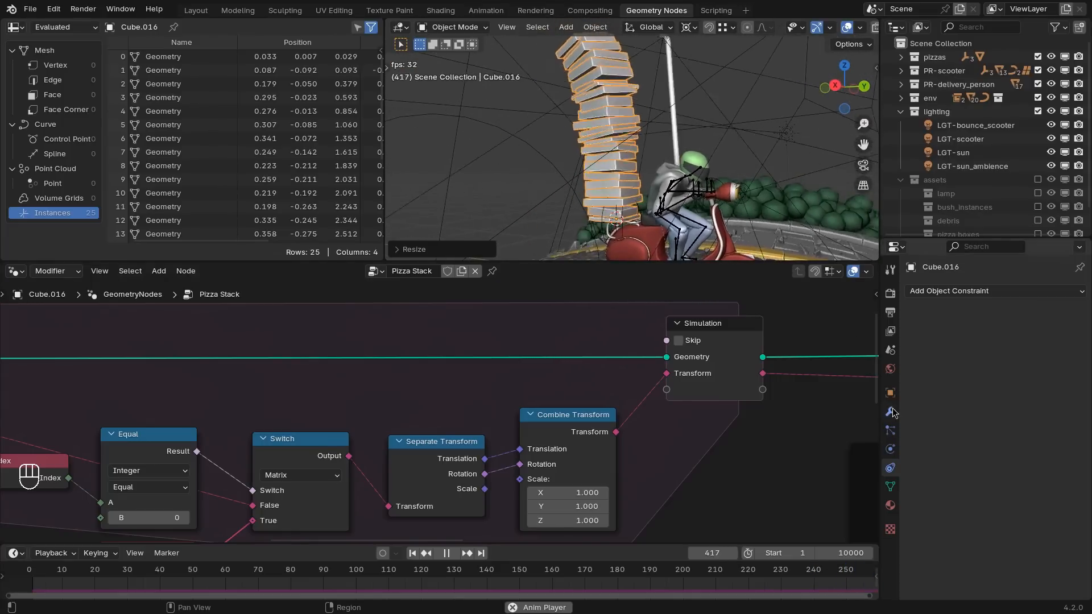
Step: Set the Pizza Stack modifier's Count to 100 and stop the playback
left_click(889, 411)
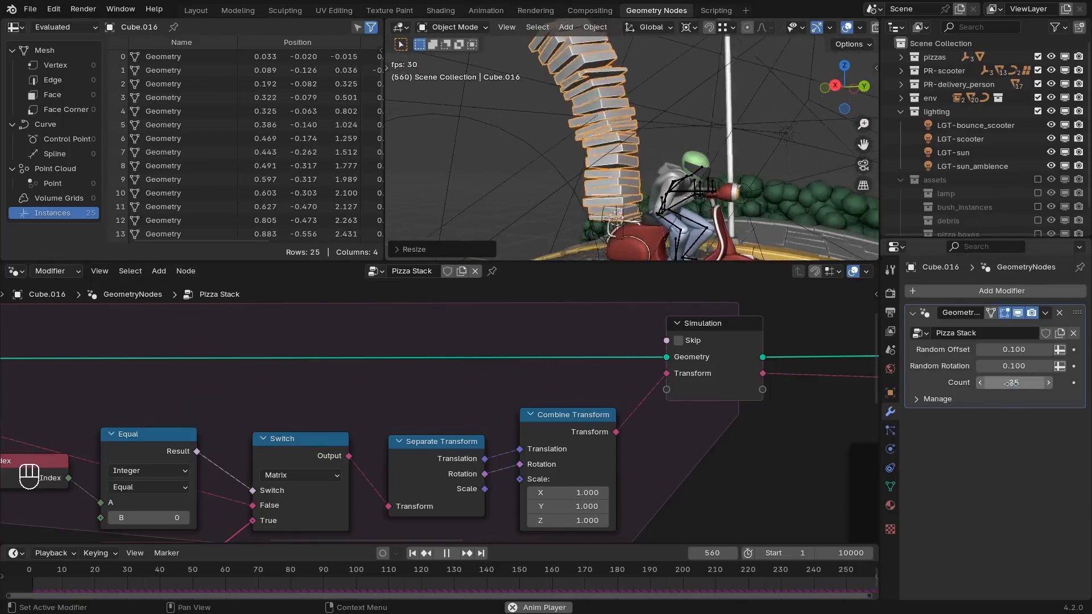
double_click(1011, 382)
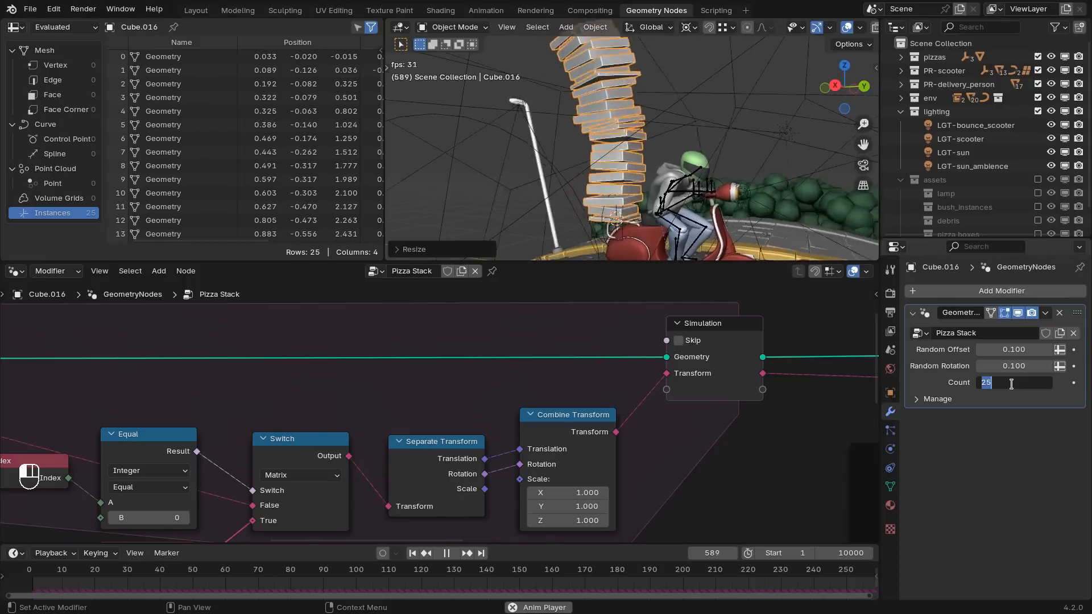
type("100")
key("Return")
key("space")
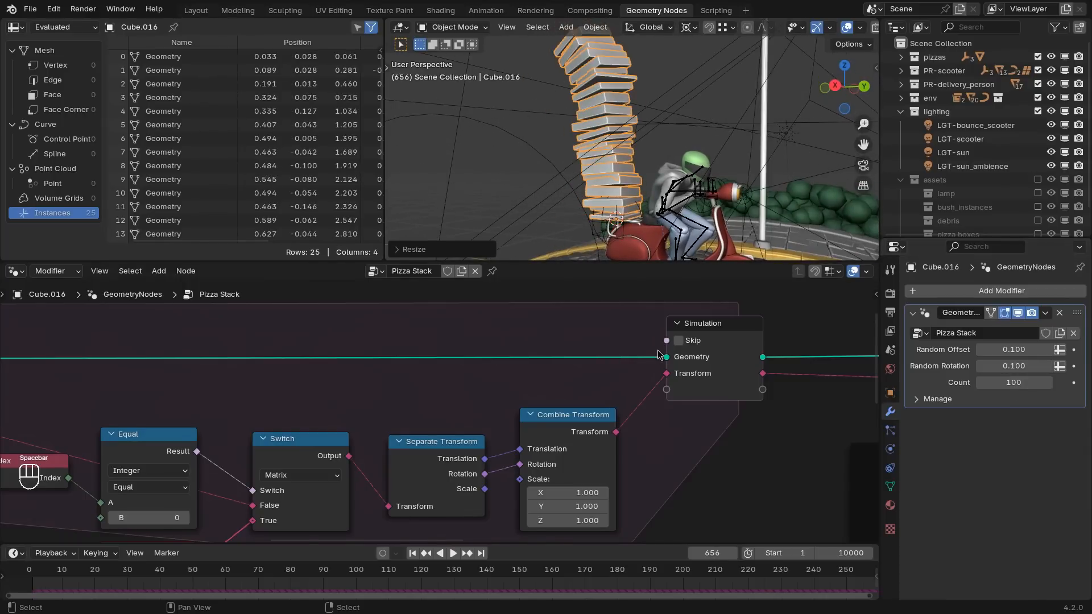
Step: Replay the simulation from the start and examine how the taller pizza stack sways behind the rider
scroll(206, 493, "down", 4)
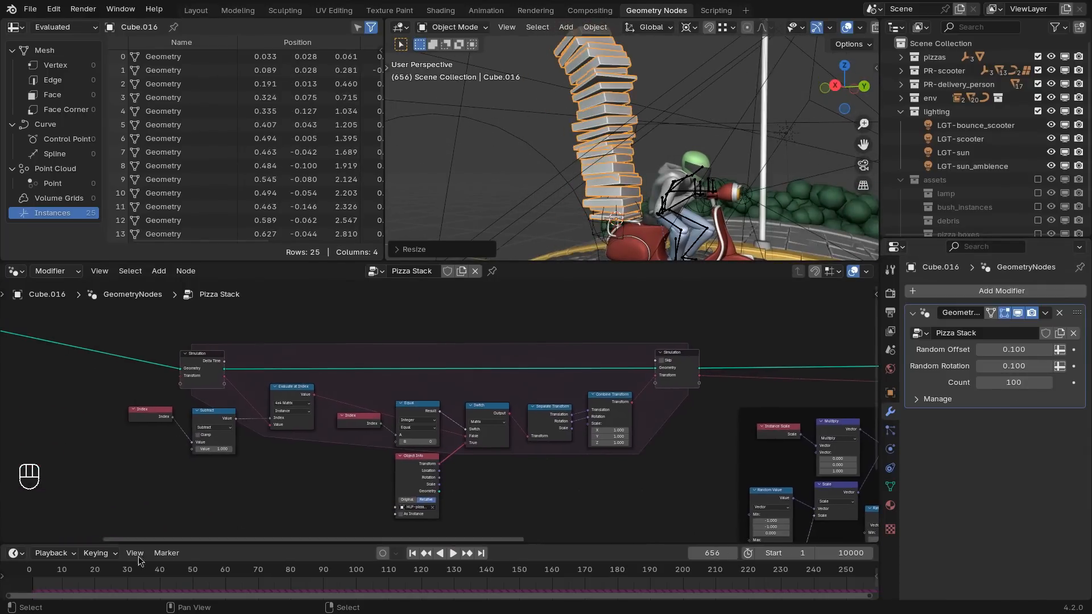
left_click(28, 581)
key("space")
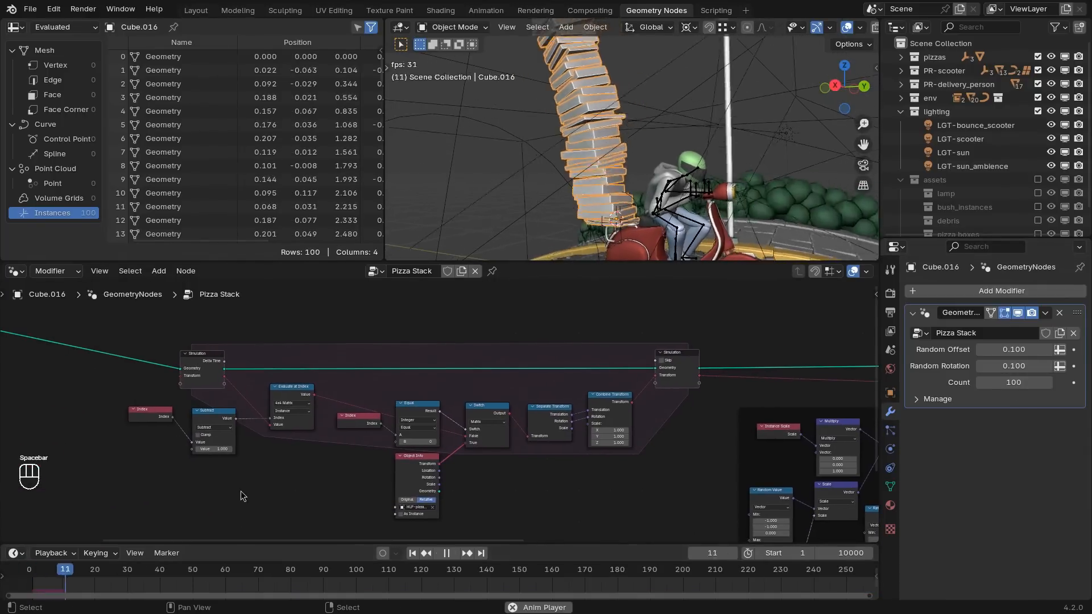
middle_click_drag(677, 161, 667, 205, "shift")
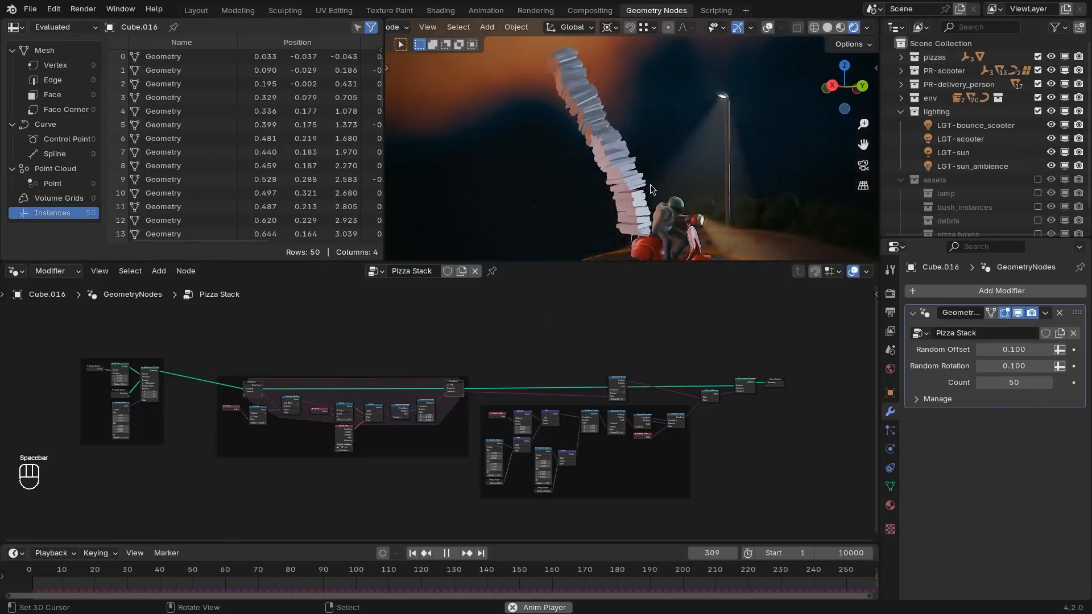
key("space")
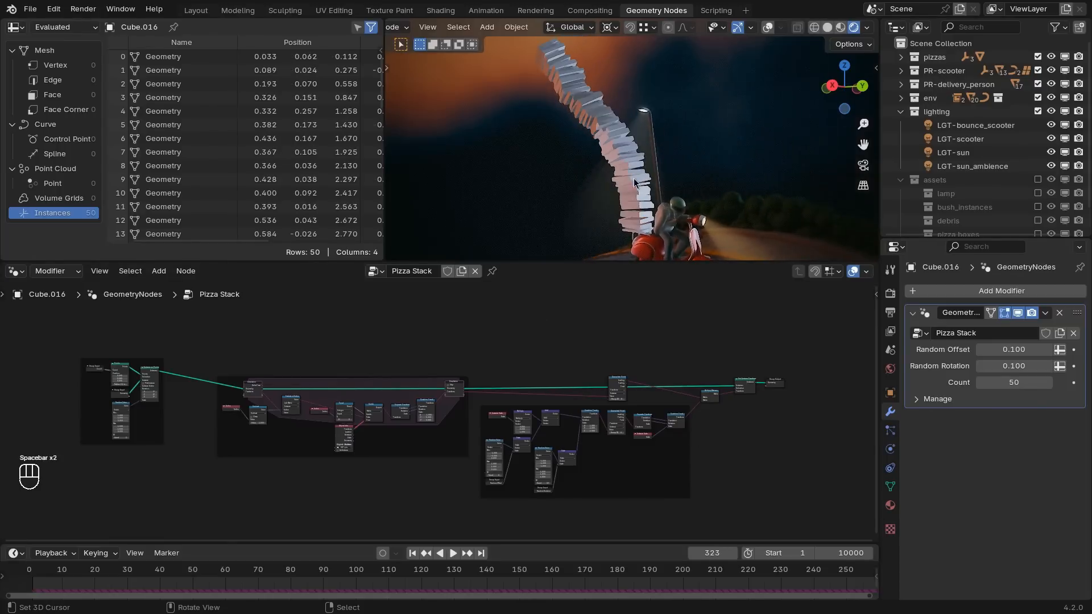
Step: Move the Simulation Input node away from the Evaluate at Index node to free space inside the simulation zone
key("ctrl+space")
middle_click_drag(271, 307, 479, 326)
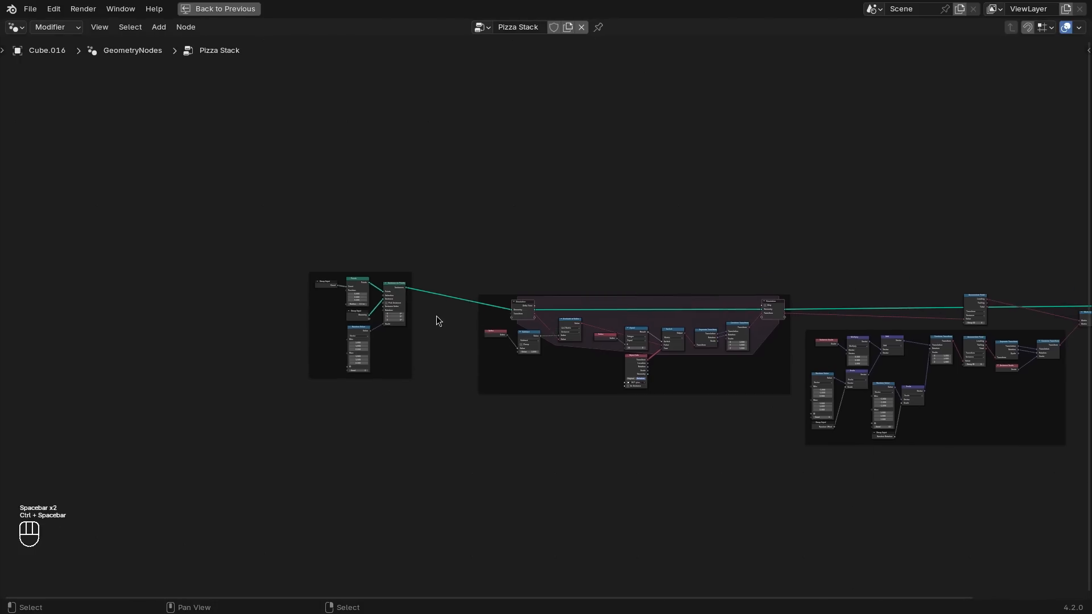
scroll(435, 315, "up", 12)
middle_click_drag(378, 292, 588, 289)
left_click_drag(338, 194, 206, 183)
left_click_drag(689, 270, 541, 200)
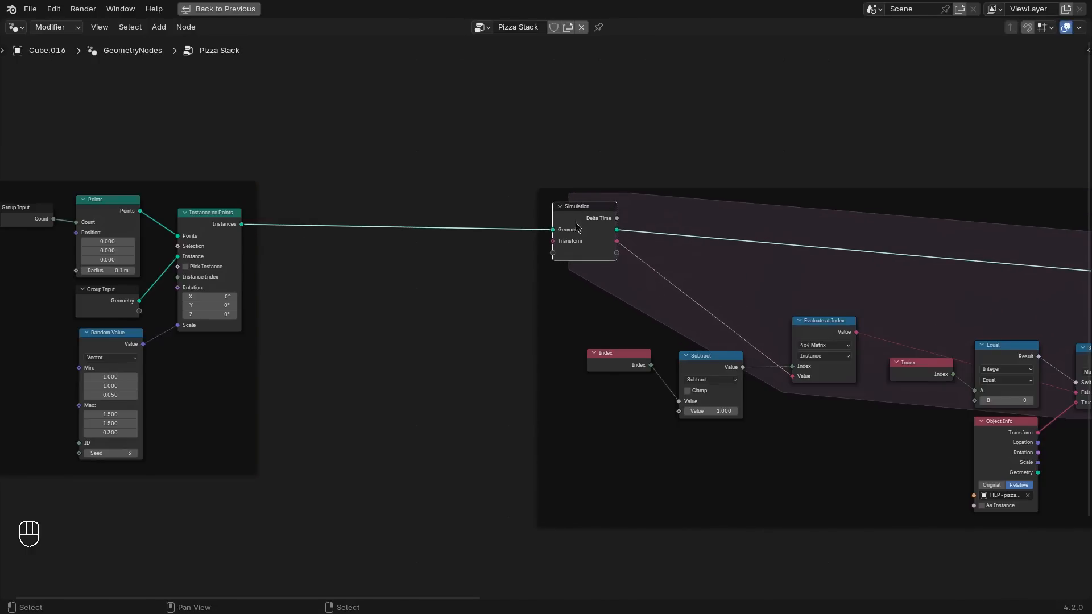
middle_click_drag(615, 224, 614, 305)
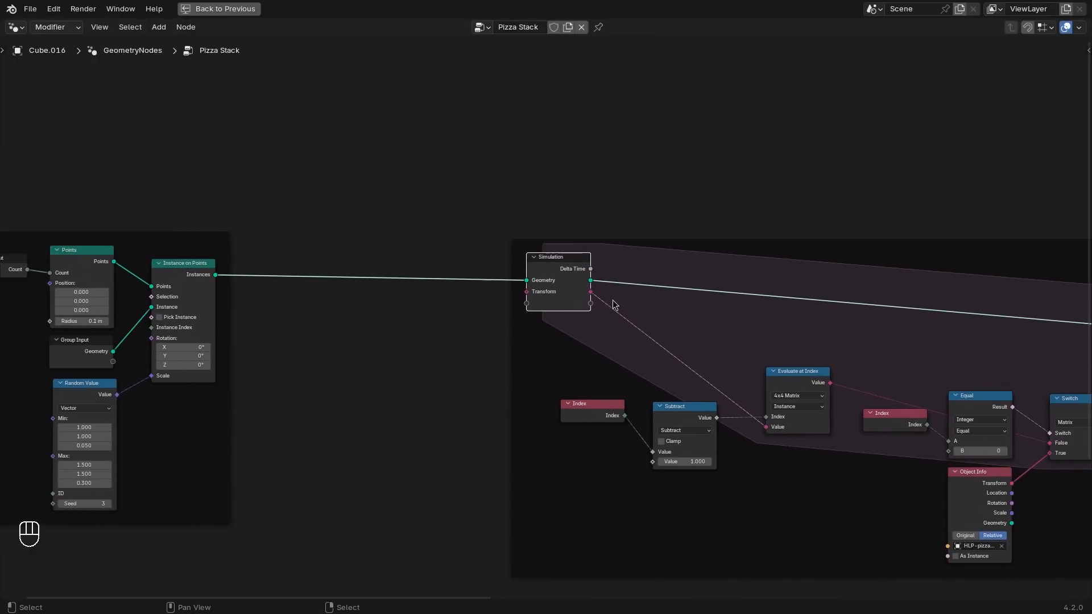
key("g")
right_click(542, 282)
left_click(689, 244)
Step: Add a Sample Index node fed by the Simulation Input's Geometry, set to 4x4 Matrix on the Instance domain
left_click_drag(555, 265, 602, 271)
type("sample")
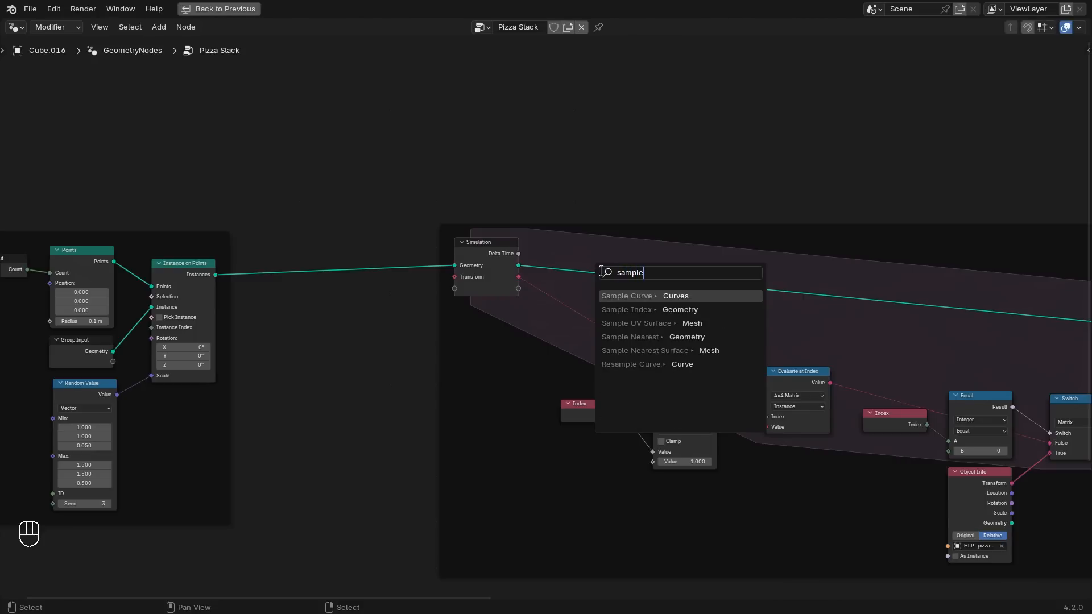
key("Down")
key("Return")
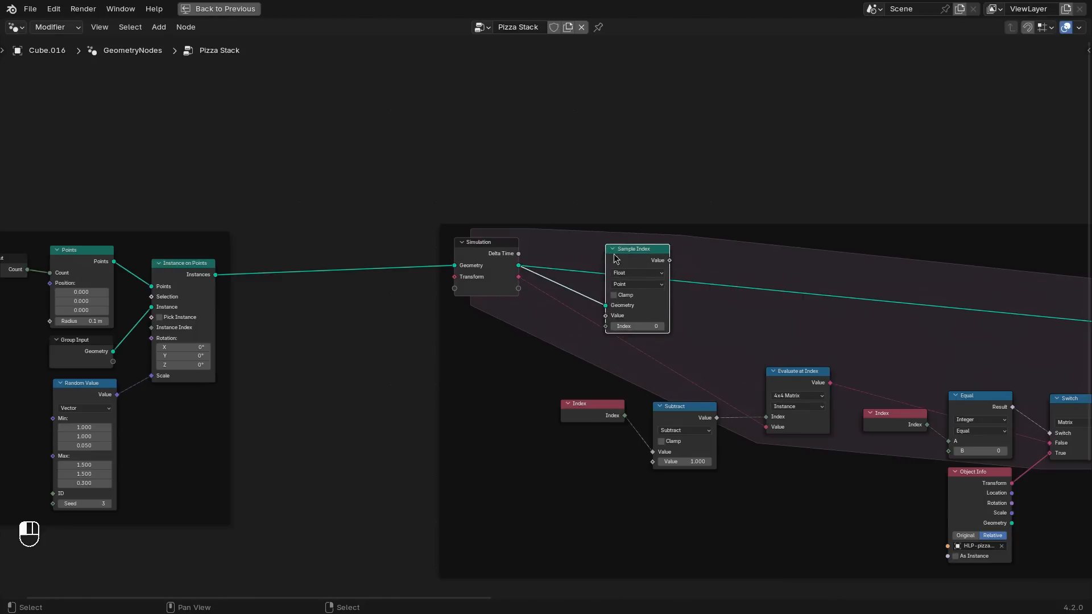
left_click(630, 274)
left_click(632, 354)
left_click(633, 285)
left_click(630, 356)
Step: Connect the simulation's Transform and the Index node to Sample Index, and its output to Evaluate at Index's Value
left_click(501, 267)
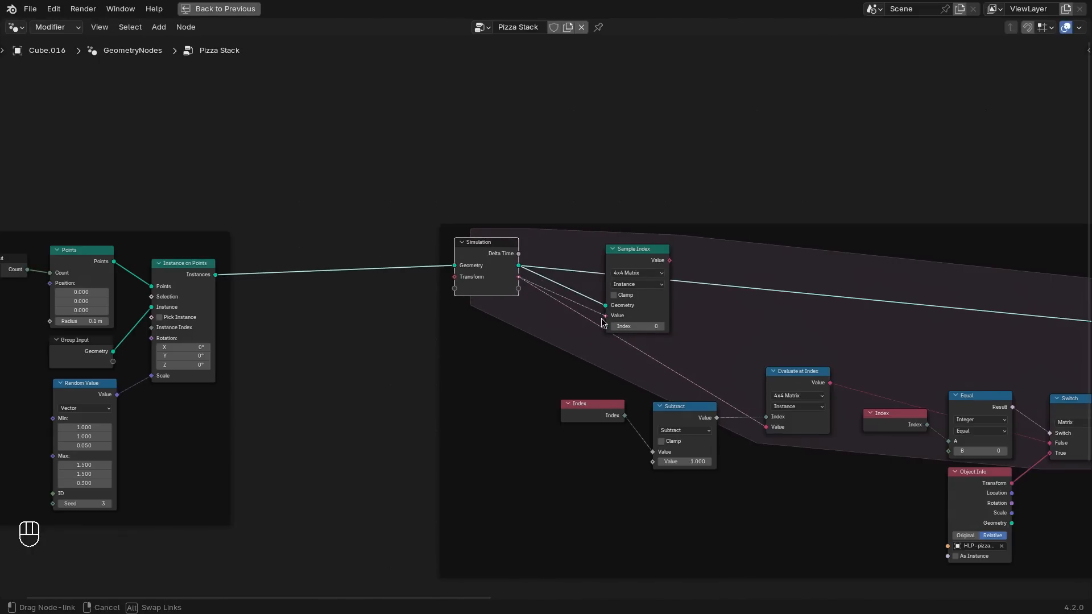
left_click_drag(637, 261, 615, 294)
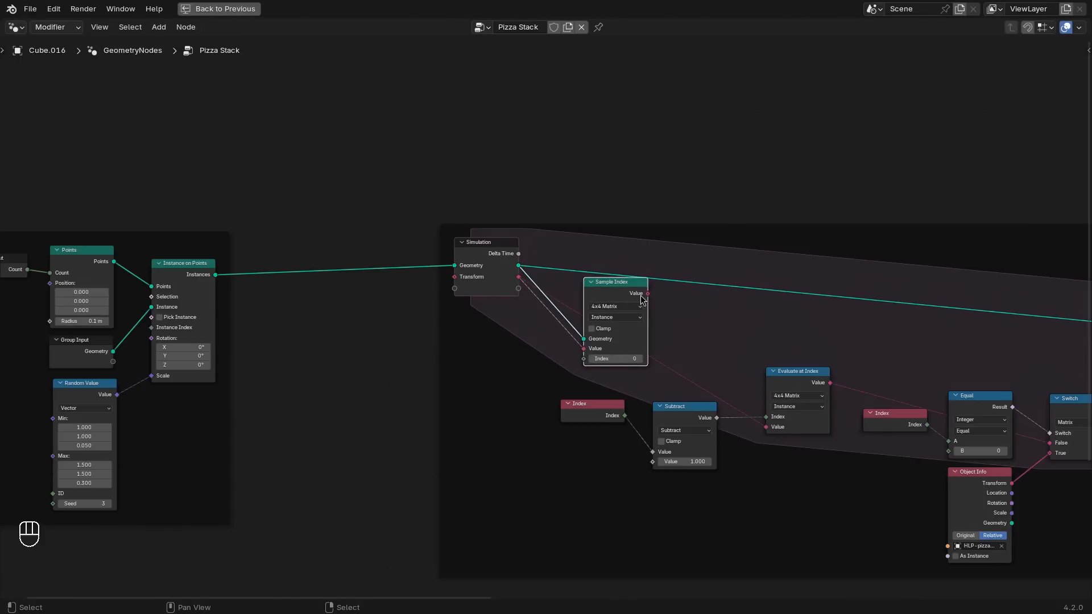
left_click_drag(599, 414, 471, 417)
left_click_drag(577, 369, 584, 358)
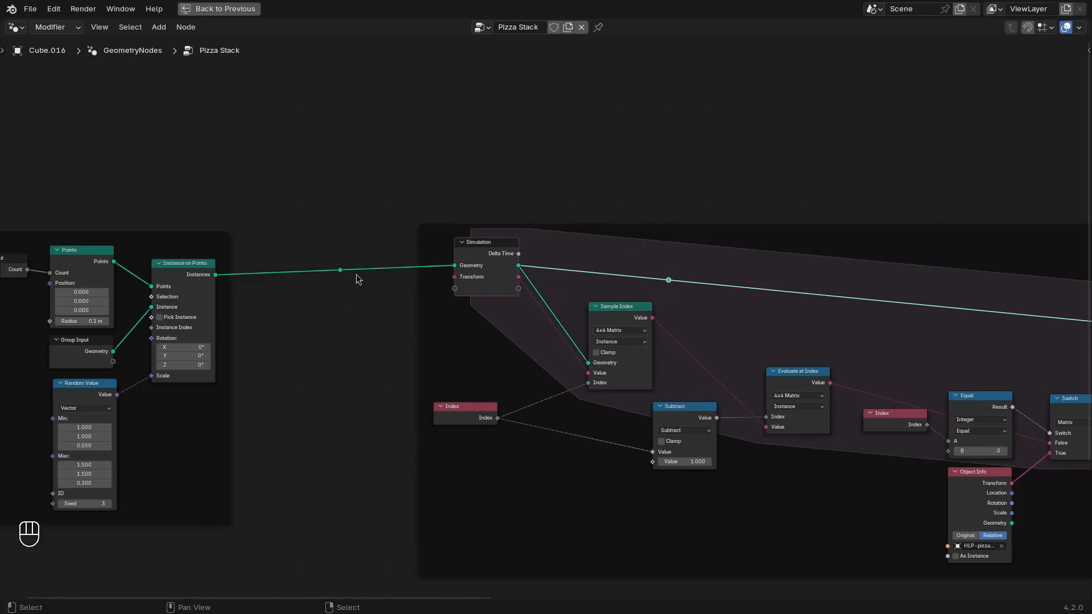
Step: Route the instances' geometry through a reroute past the Simulation Input straight to the Simulation Output, dissolving the extra reroute
left_click_drag(340, 270, 695, 290)
key("ctrl+x")
left_click_drag(483, 250, 473, 231)
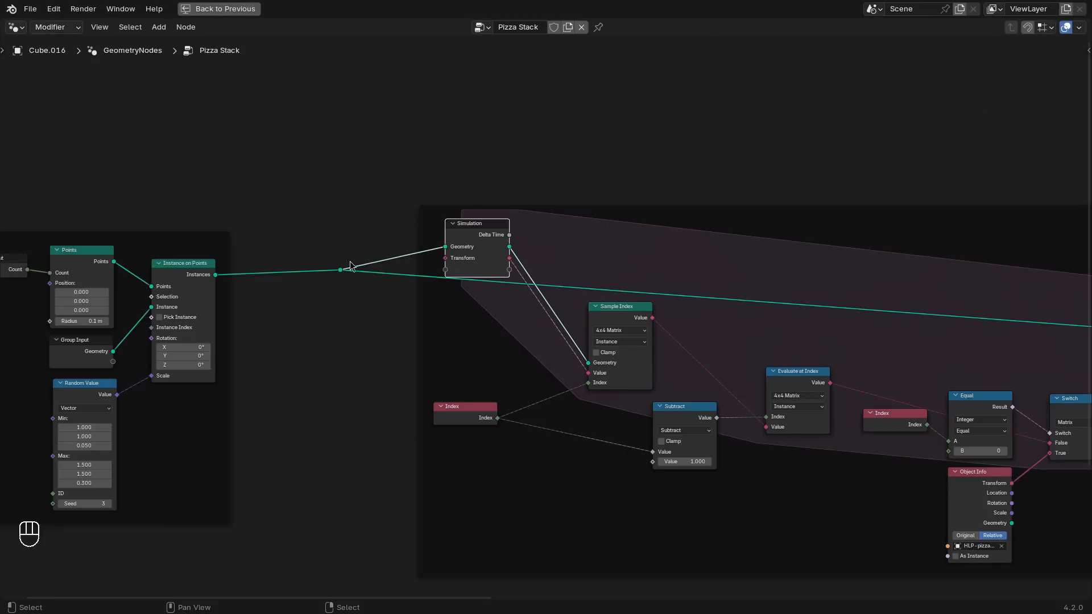
Step: Reposition the geometry reroute and align the Simulation Input node beside the Sample Index node
left_click_drag(325, 246, 365, 284)
key("g")
left_click(381, 284)
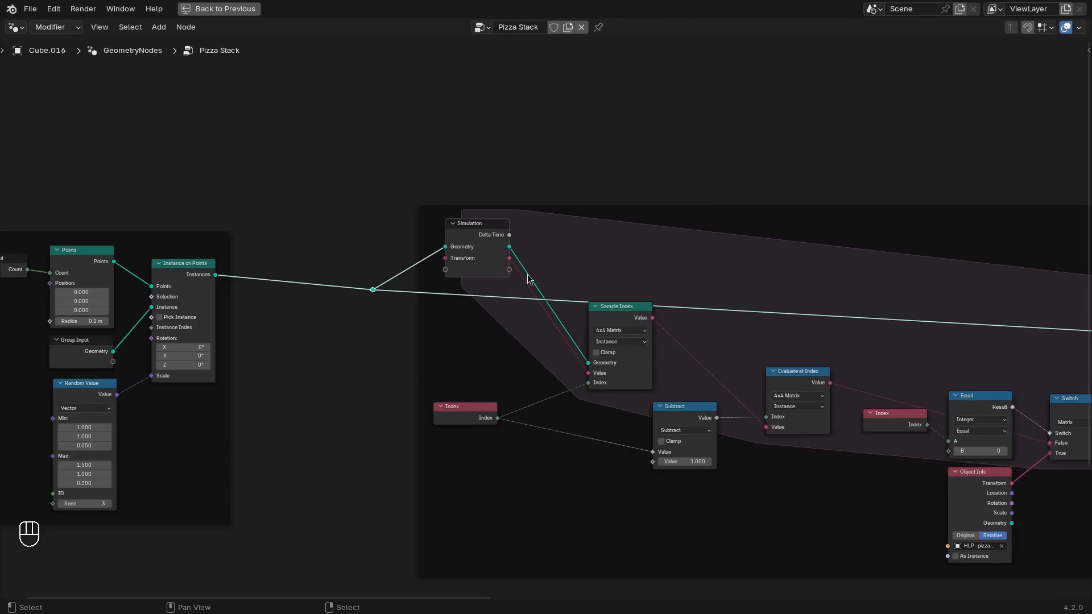
left_click_drag(490, 242, 491, 341)
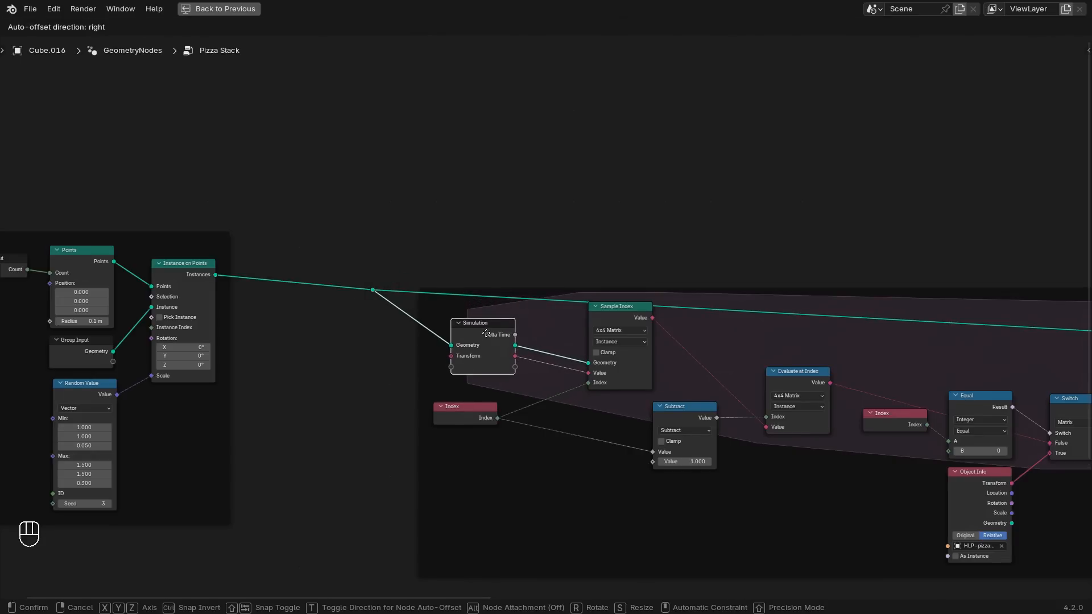
Step: Replay the simulation from frame 0, set Count to 106 and examine the stack's sway from several angles
key("ctrl+space")
left_click(37, 570)
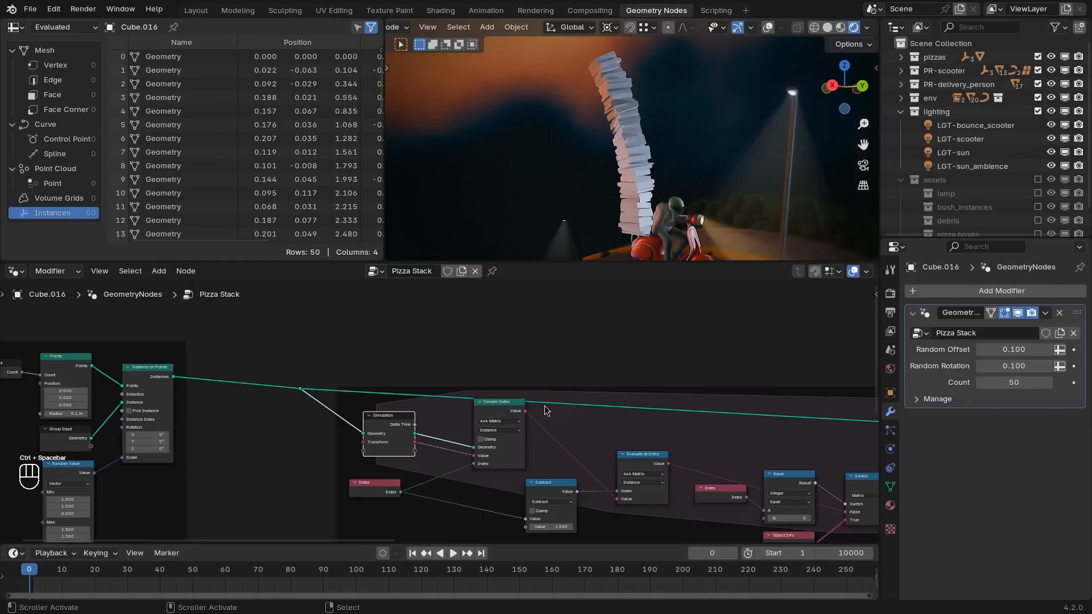
key("space")
left_click_drag(1015, 382, 1071, 382)
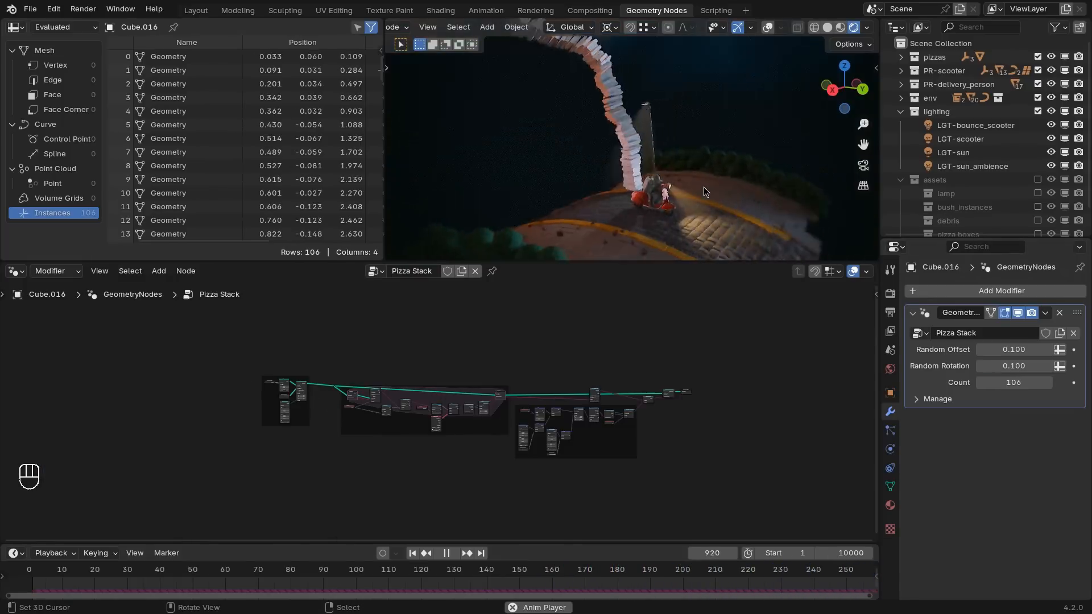
middle_click_drag(704, 186, 691, 168)
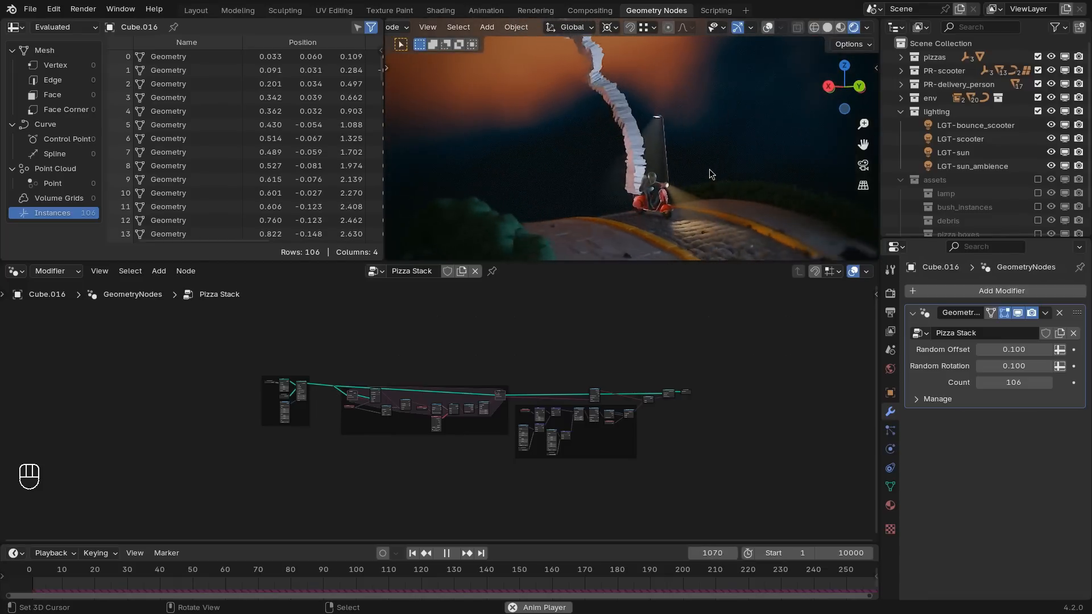
middle_click_drag(697, 161, 728, 166)
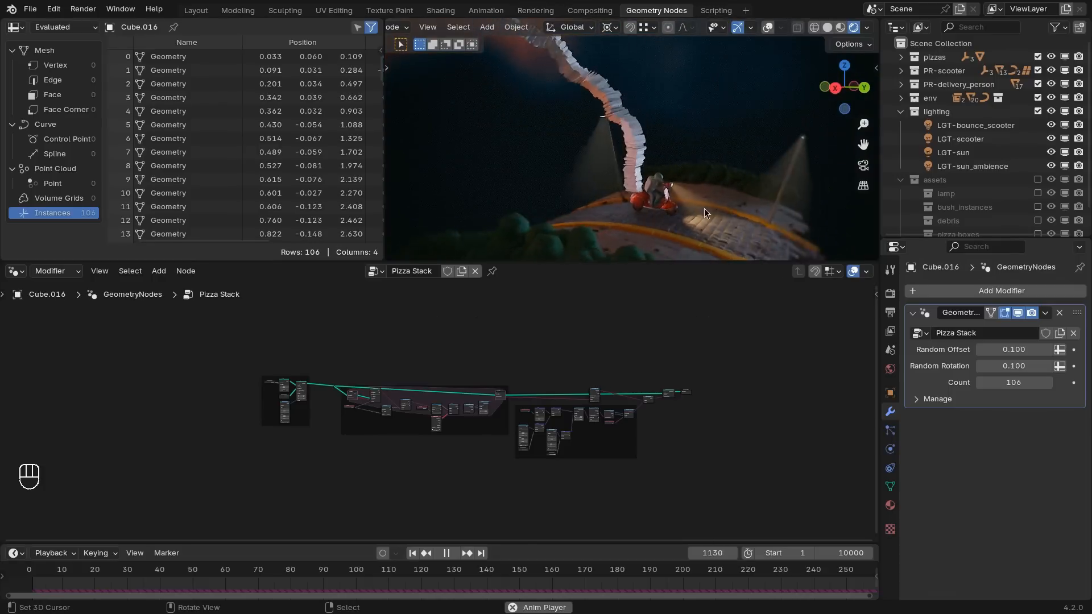
scroll(704, 212, "up", 2)
middle_click_drag(697, 199, 725, 187)
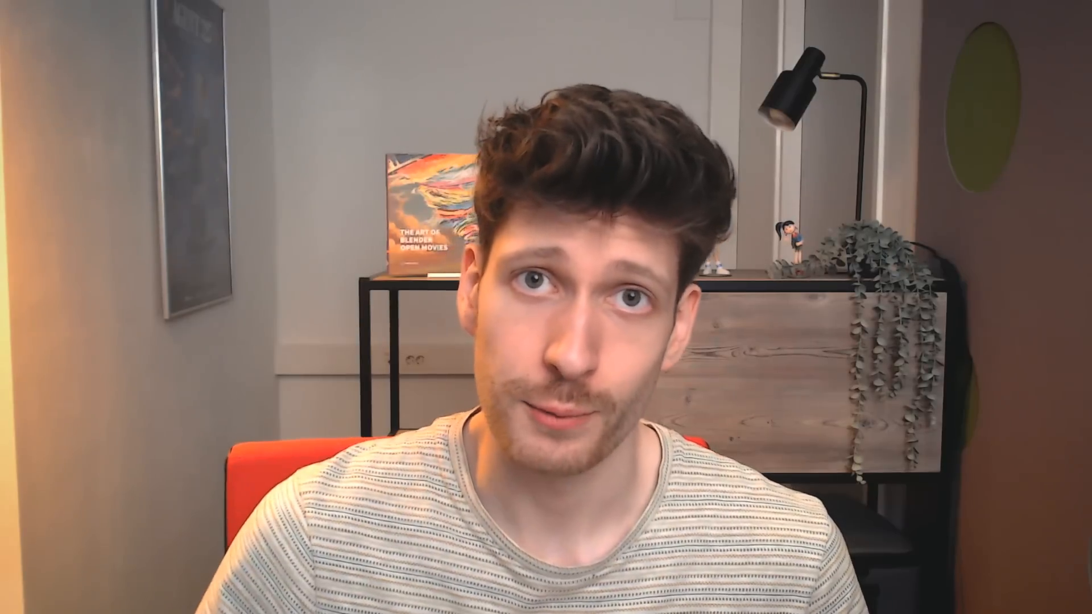